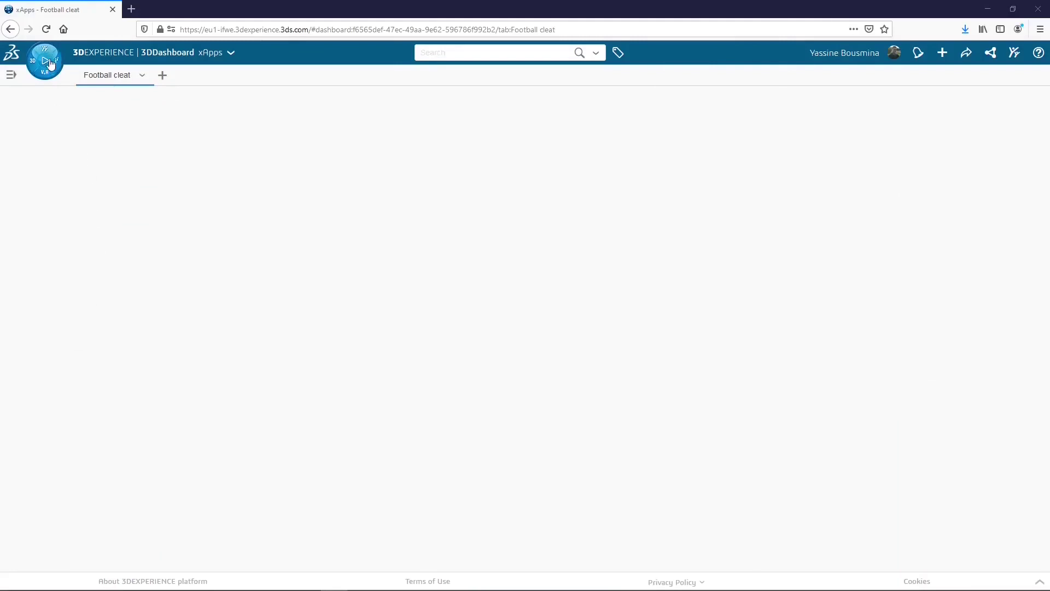
- Add the xDesign app to the Football cleat dashboard tab and show it at full size
left_click(49, 64)
left_click(175, 224)
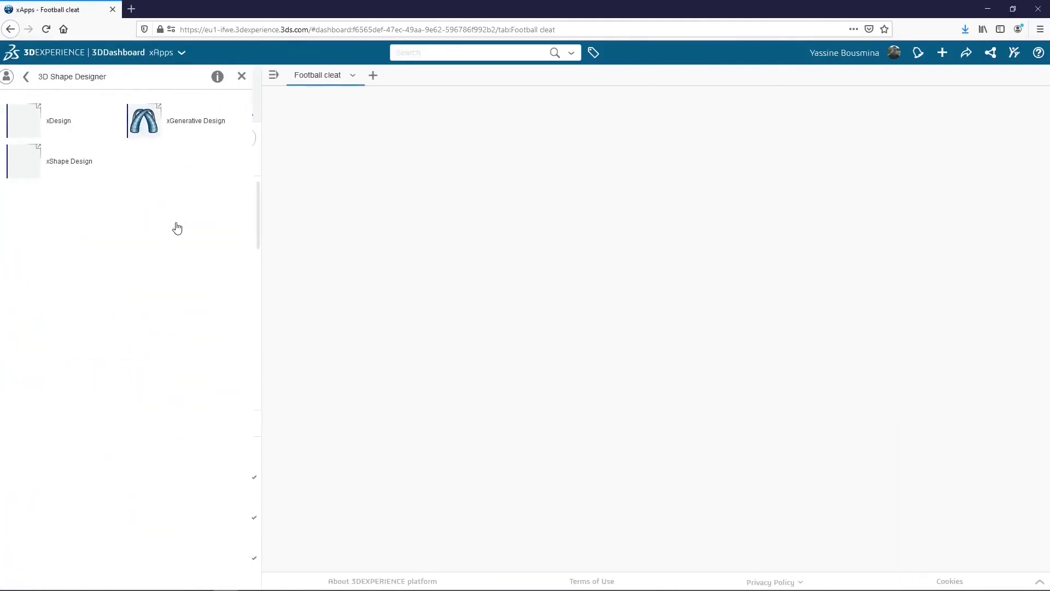
left_click_drag(48, 124, 338, 193)
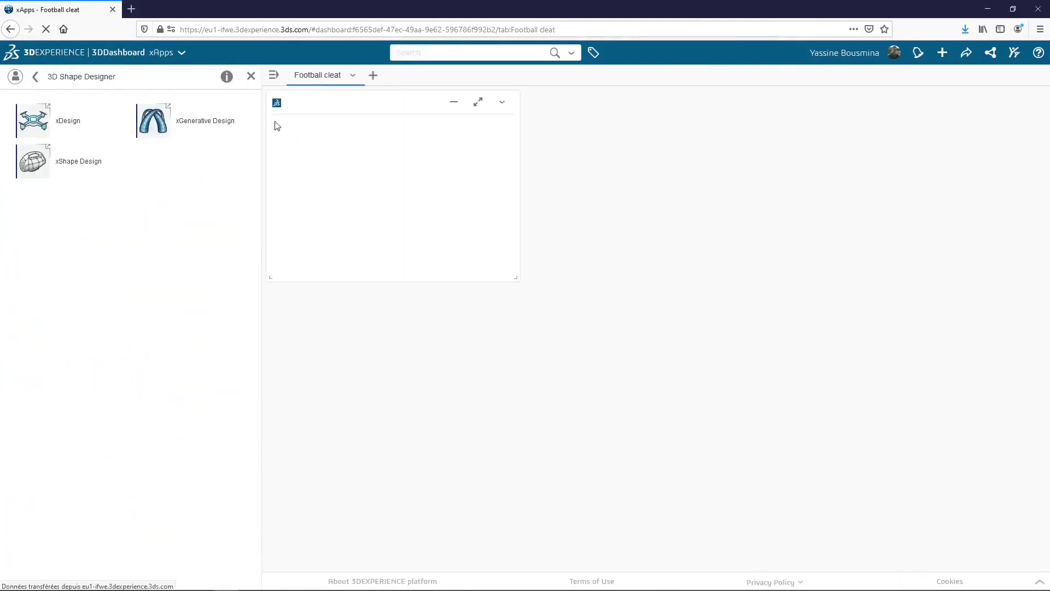
left_click(251, 77)
left_click(304, 101)
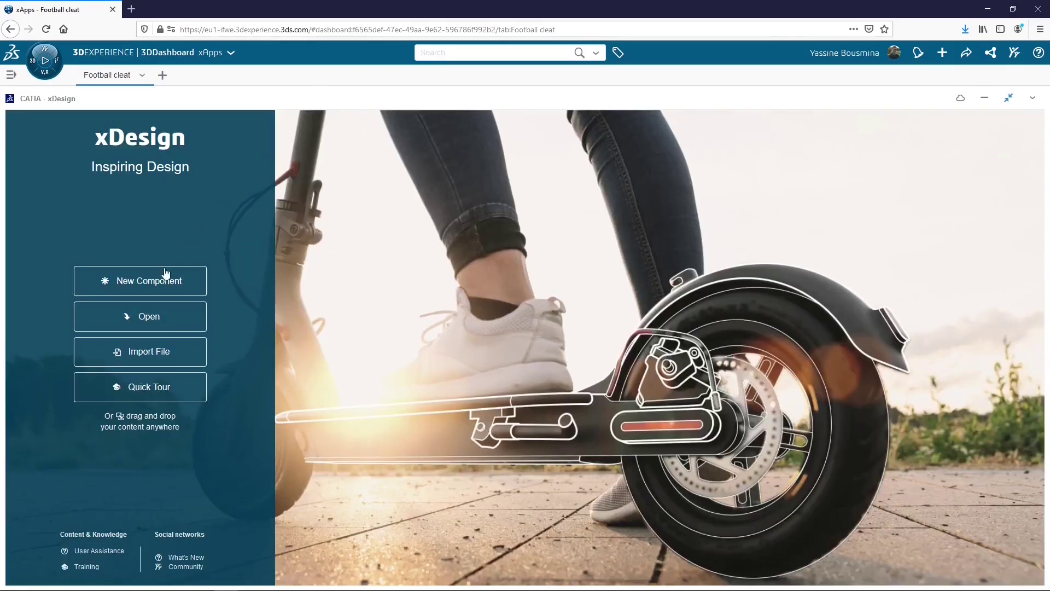
- Create a new component named Football Cleats in the Travaux xApps location
left_click(166, 274)
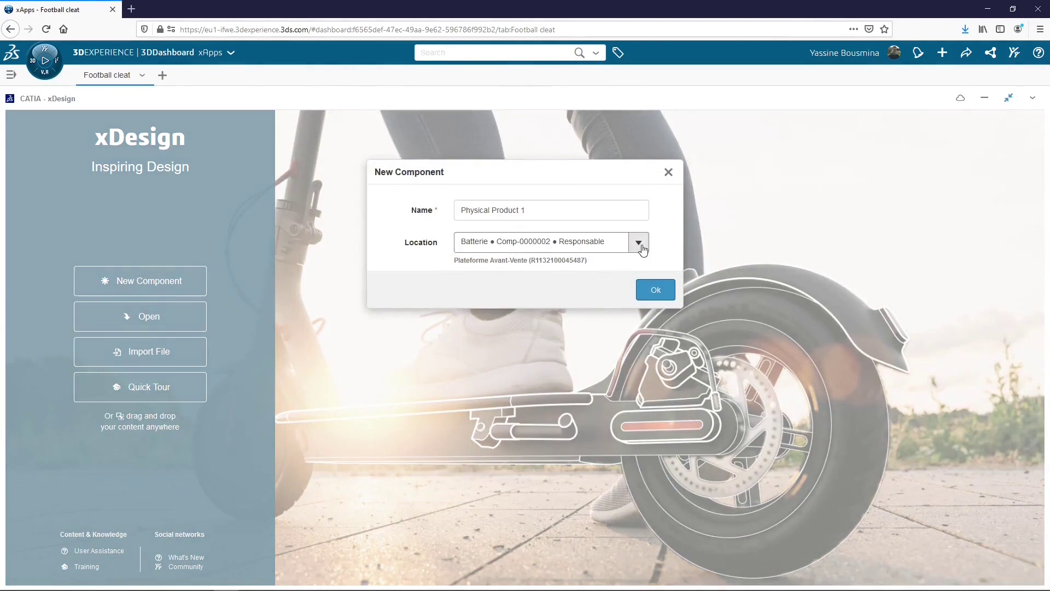
left_click(640, 244)
scroll(539, 350, "down", 3)
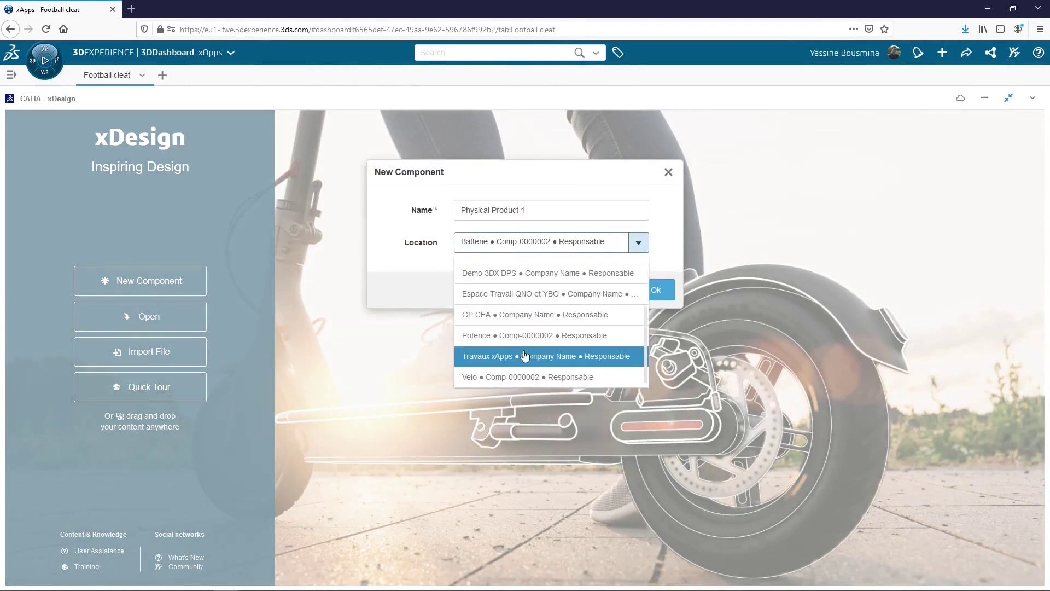
left_click(525, 356)
left_click_drag(539, 209, 413, 226)
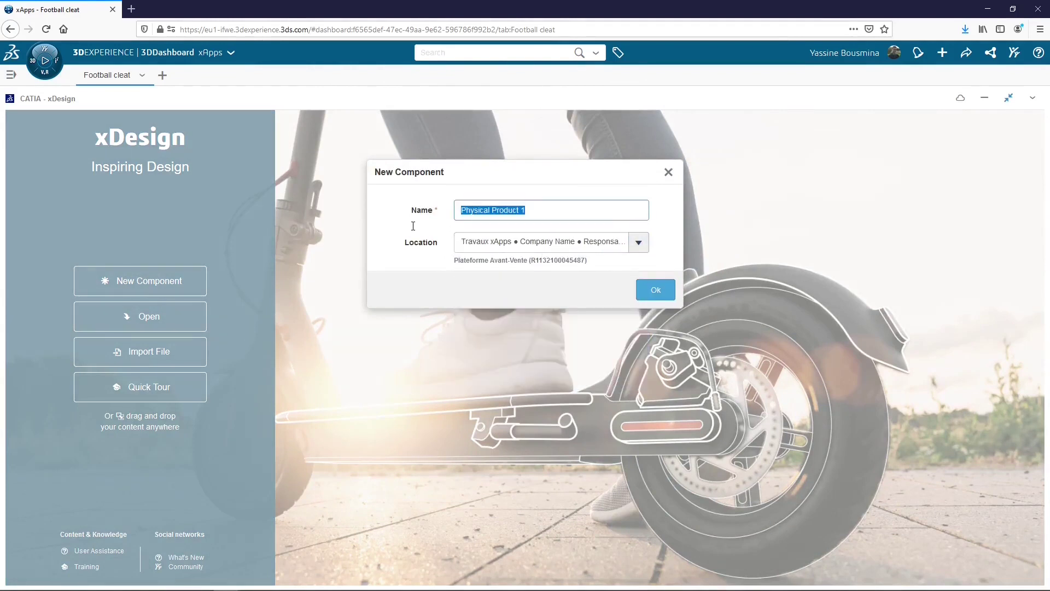
type("Football Cl")
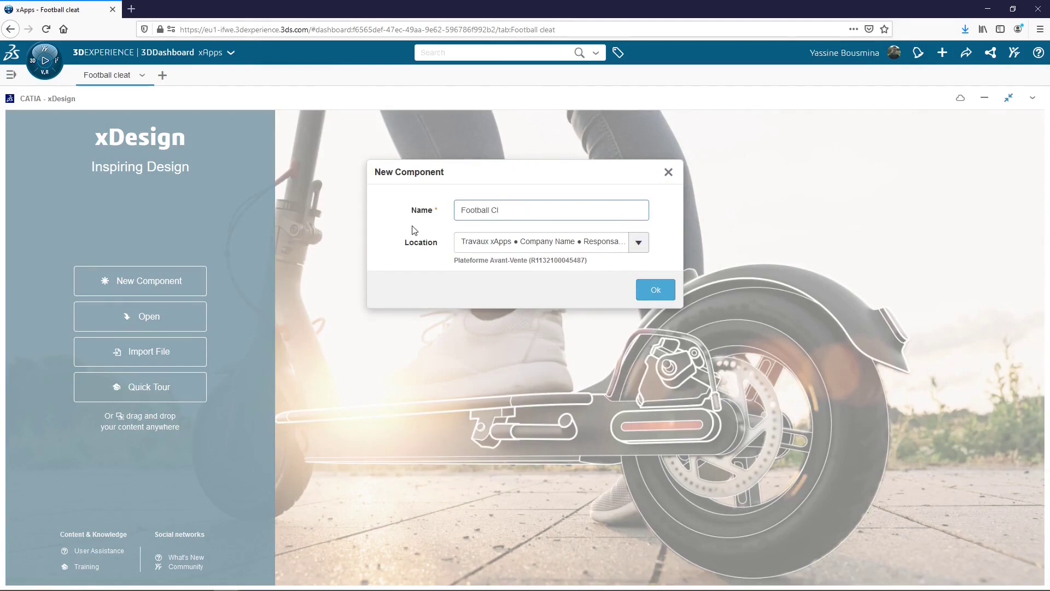
type("eats")
key("Return")
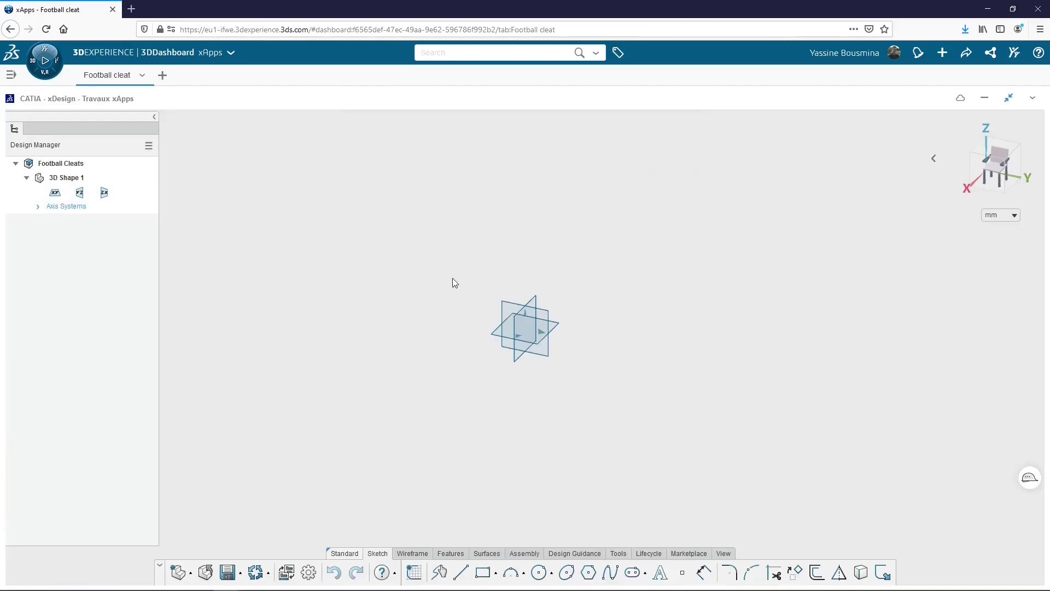
- Insert the reference picture Profile.jpg on the yz plane
left_click(618, 553)
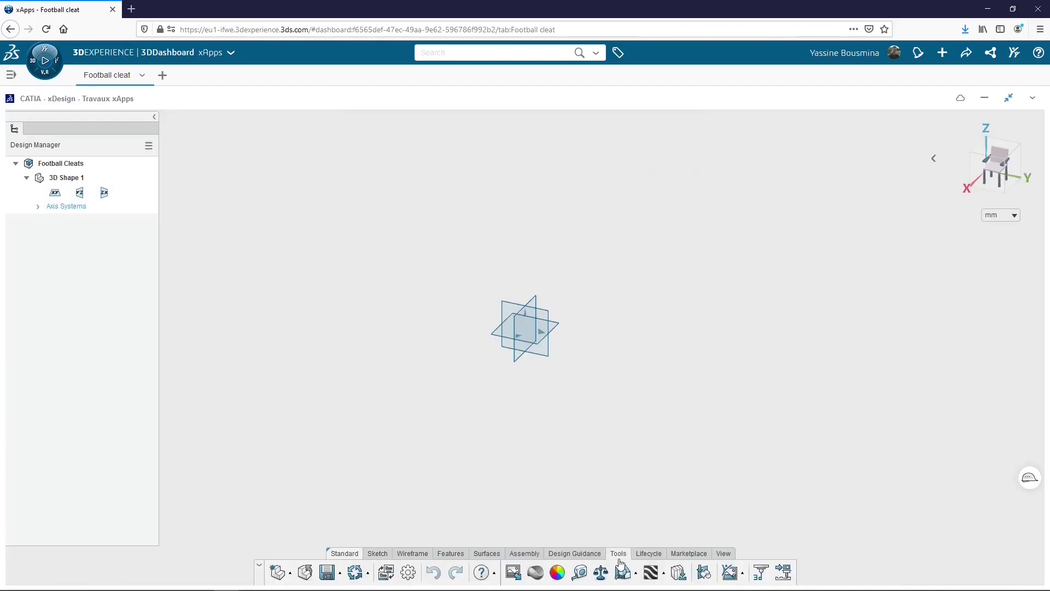
left_click(513, 573)
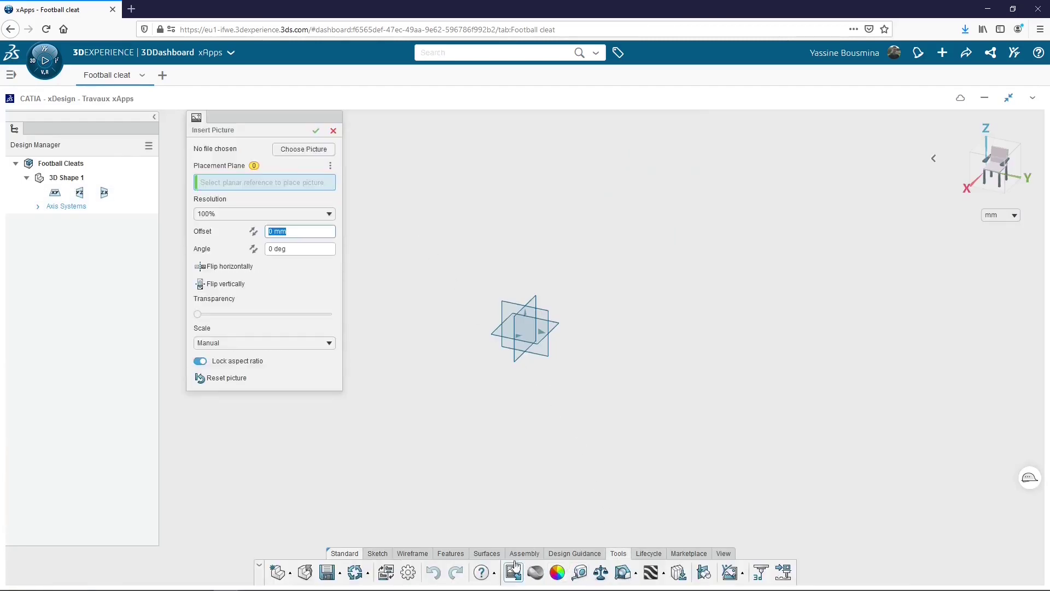
left_click(305, 149)
double_click(188, 98)
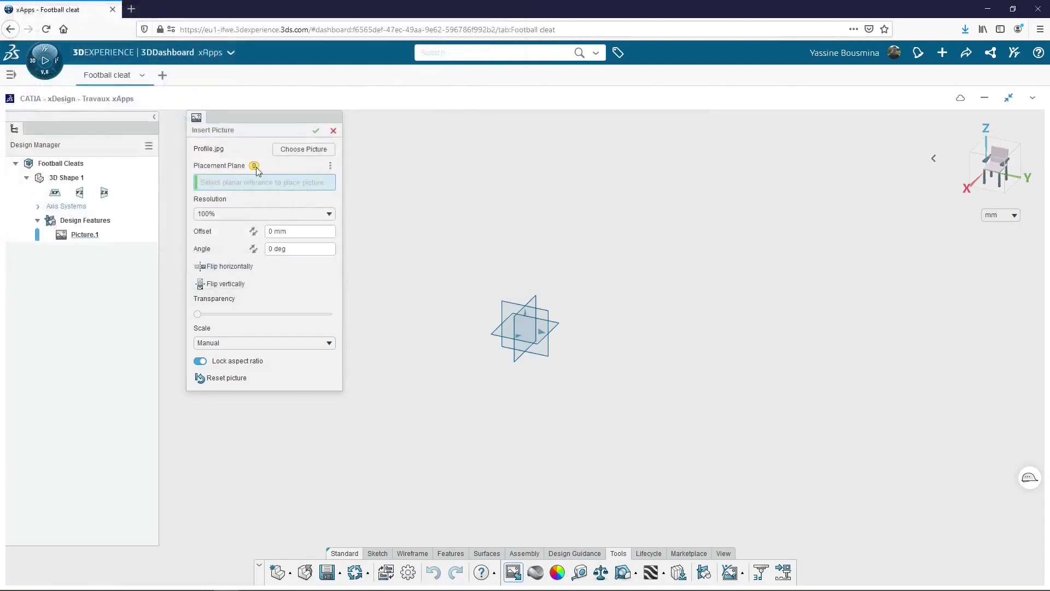
left_click(527, 347)
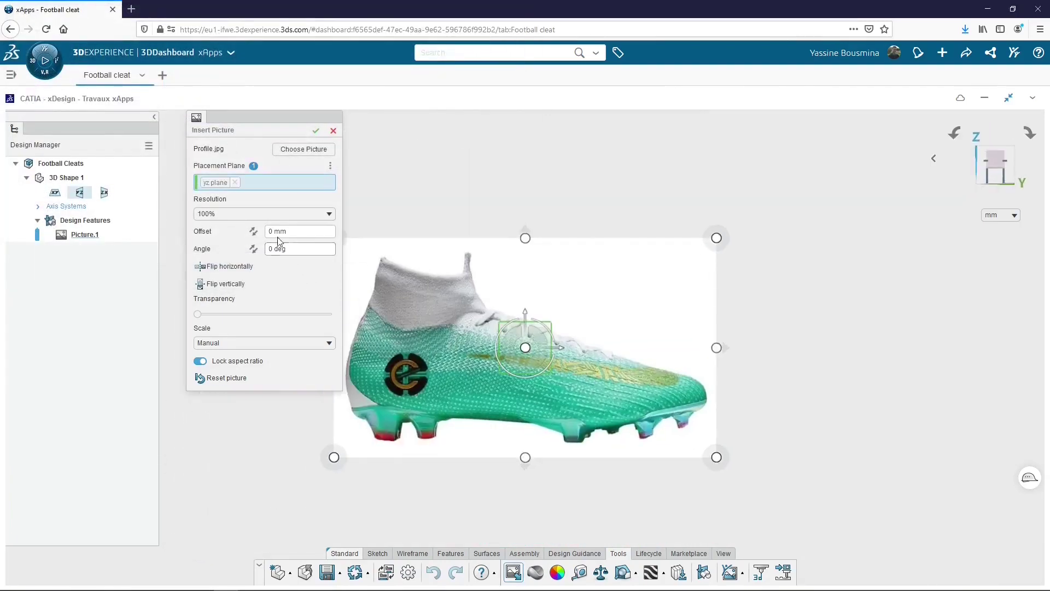
- Offset the profile picture by 1 mm and move it so the shoe's heel stud sits at the origin
left_click(272, 231)
key("BackSpace")
left_click(254, 232)
left_click(256, 232)
left_click_drag(521, 343, 660, 261)
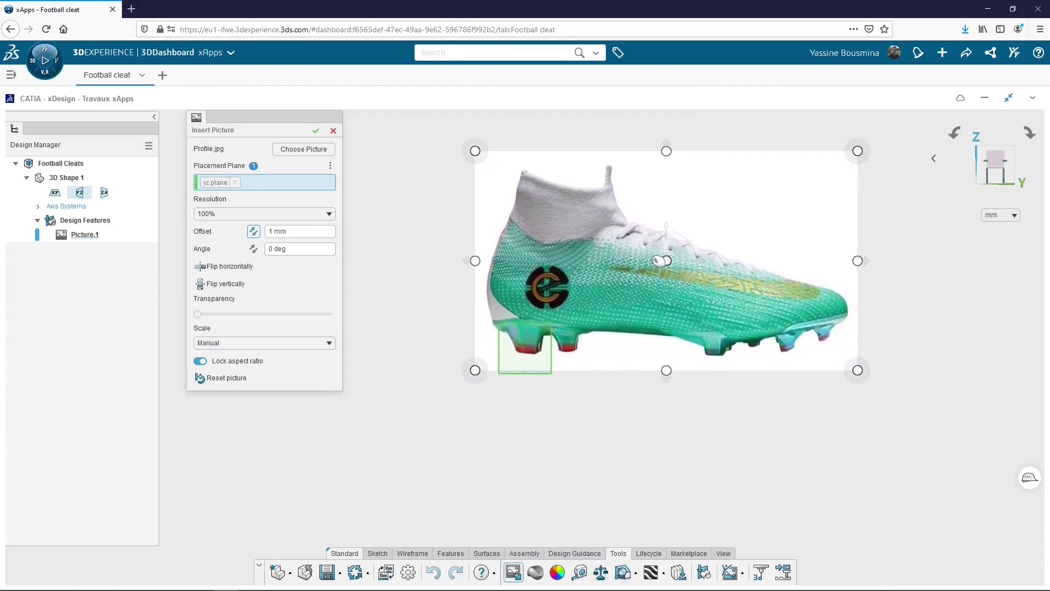
left_click(316, 131)
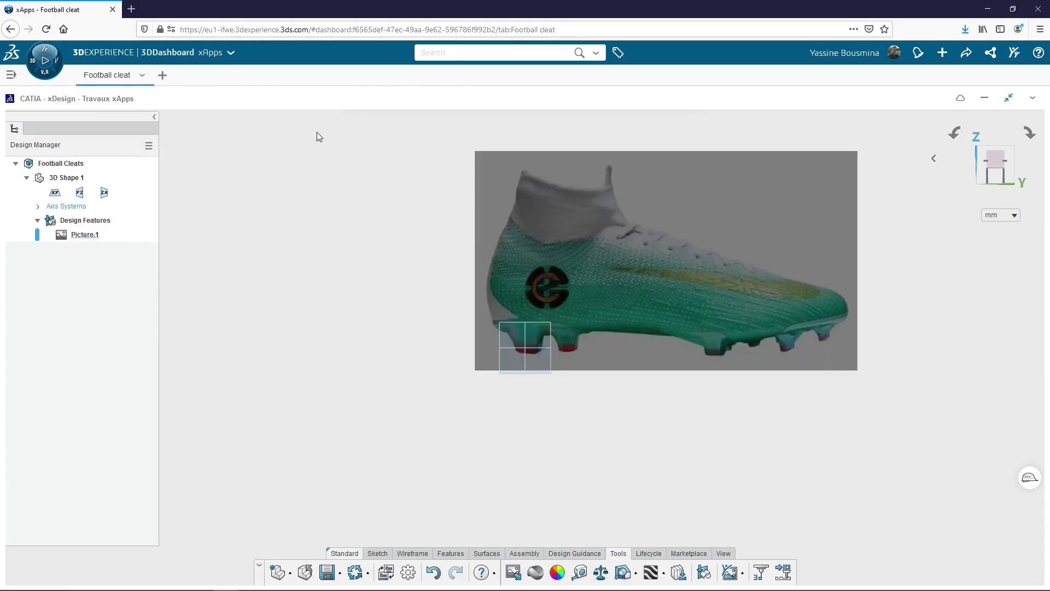
- Start a new sketch on the yz plane over the profile picture
left_click(377, 553)
left_click(414, 573)
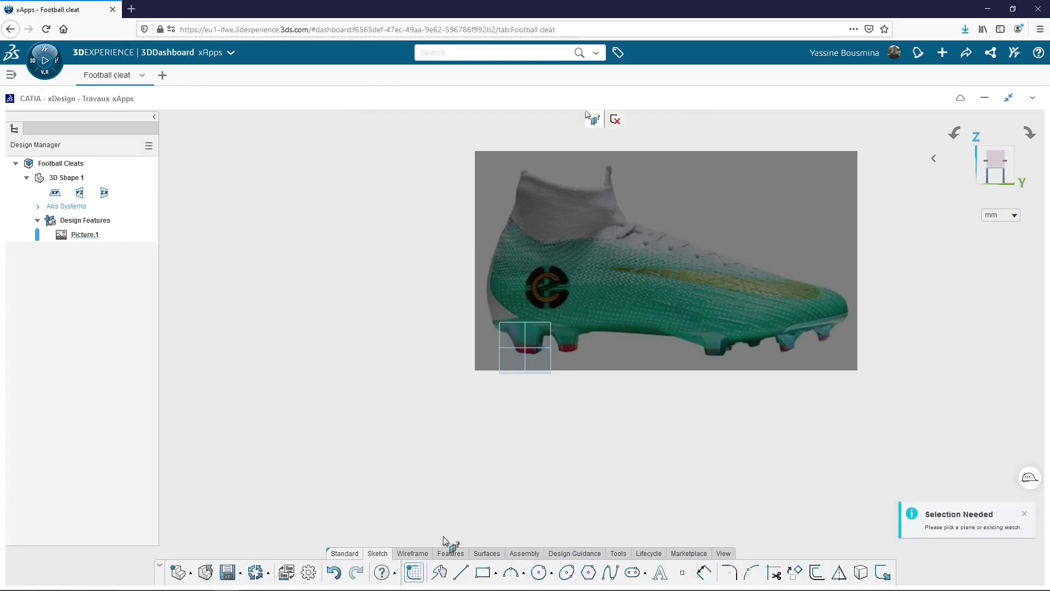
left_click(546, 364)
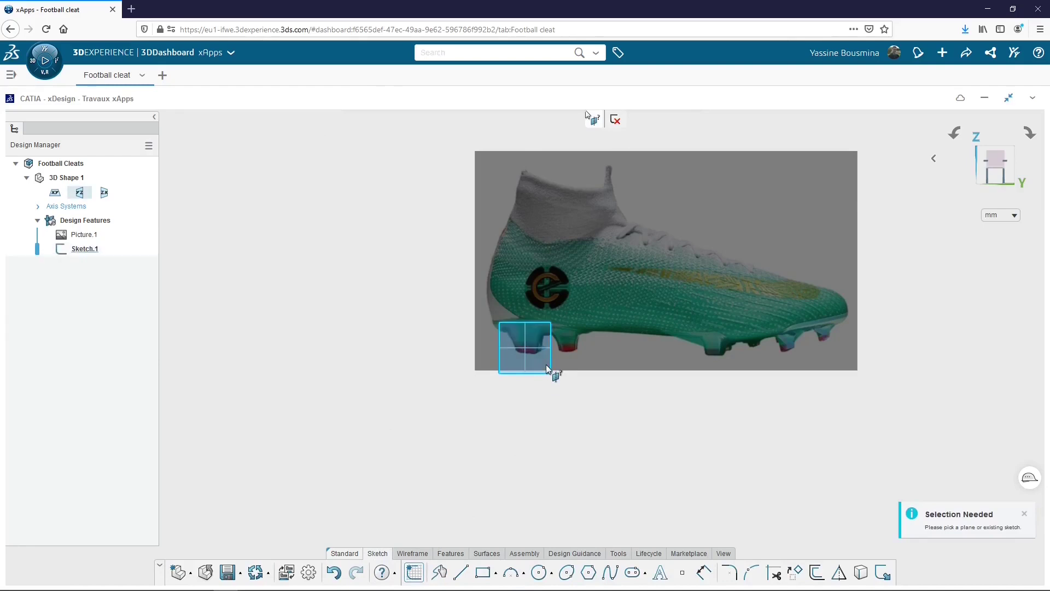
mouse_move(671, 278)
middle_mouse_down()
mouse_move(494, 377)
mouse_move(521, 259)
mouse_move(586, 301)
middle_mouse_up()
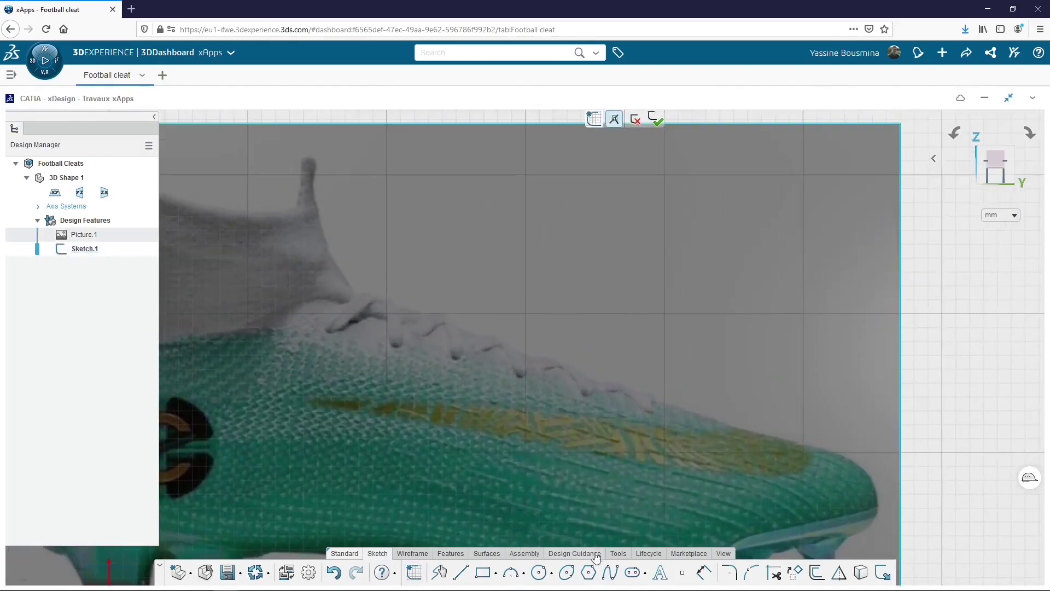
- Trace the shoe's upper outline with a spline from the front of the collar to the toe tip, and finish the sketch
left_click(610, 572)
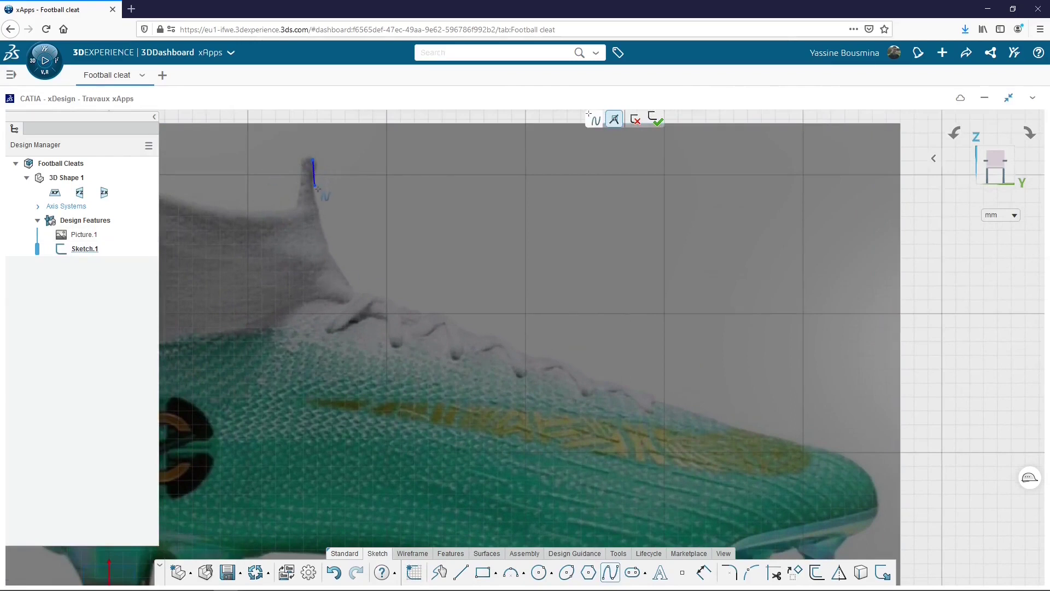
left_click(315, 187)
left_click(381, 299)
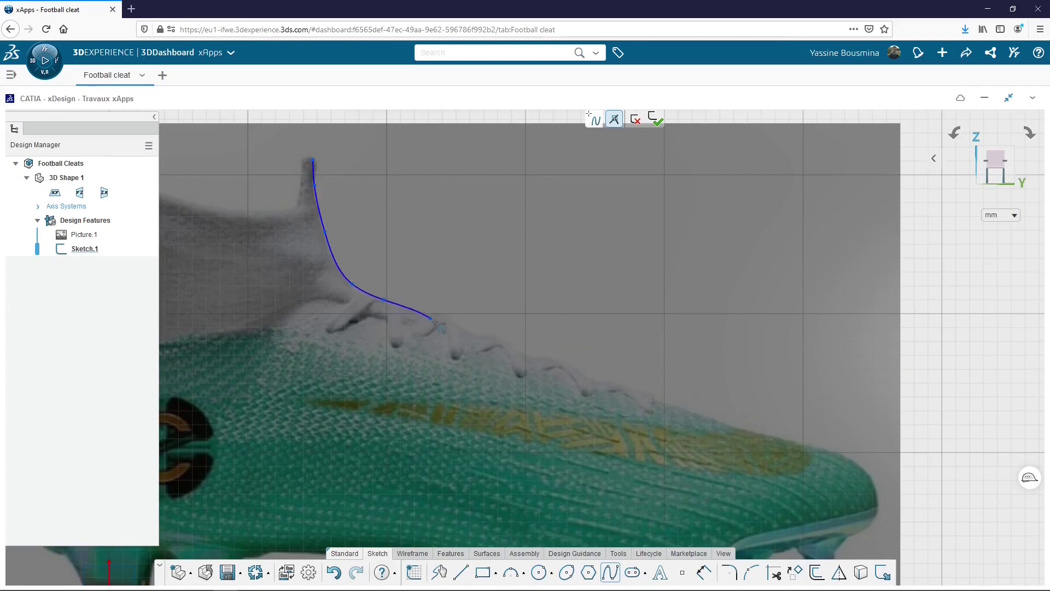
left_click(454, 327)
left_click(526, 353)
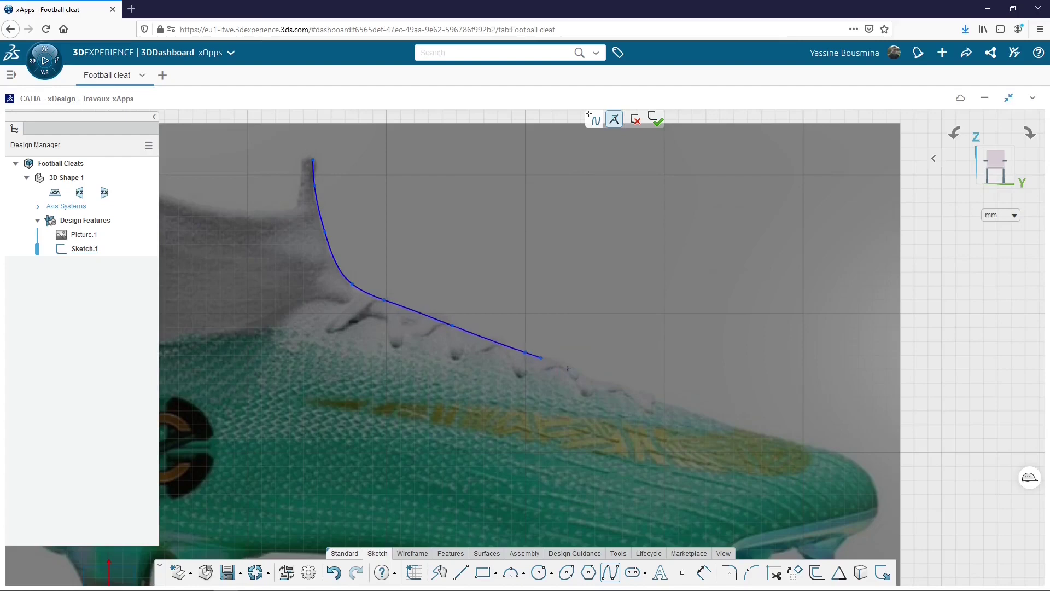
left_click(648, 396)
left_click(741, 428)
left_click(831, 452)
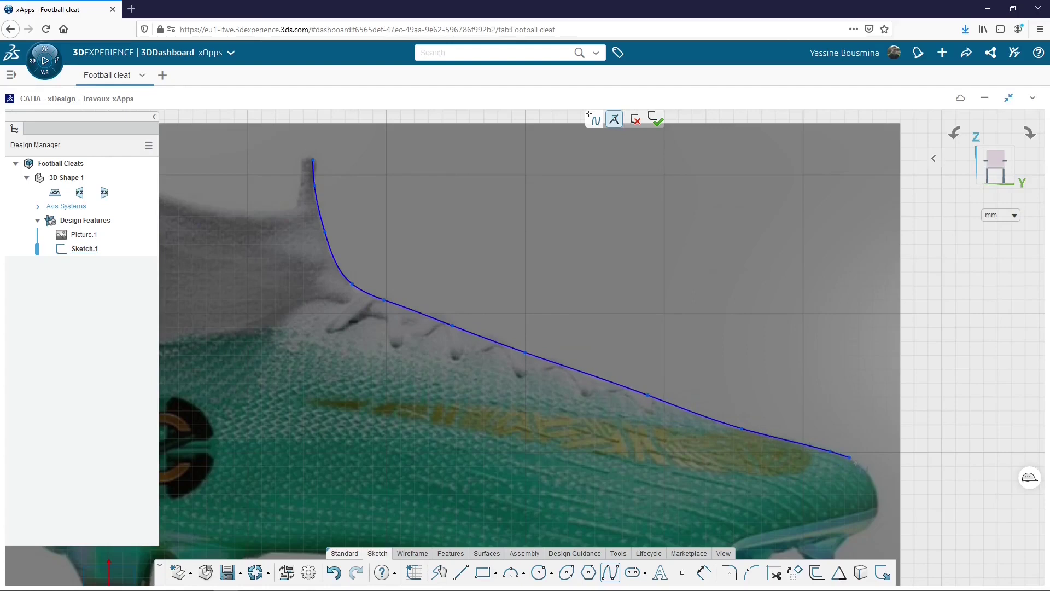
left_click(865, 470)
left_click(877, 486)
double_click(879, 507)
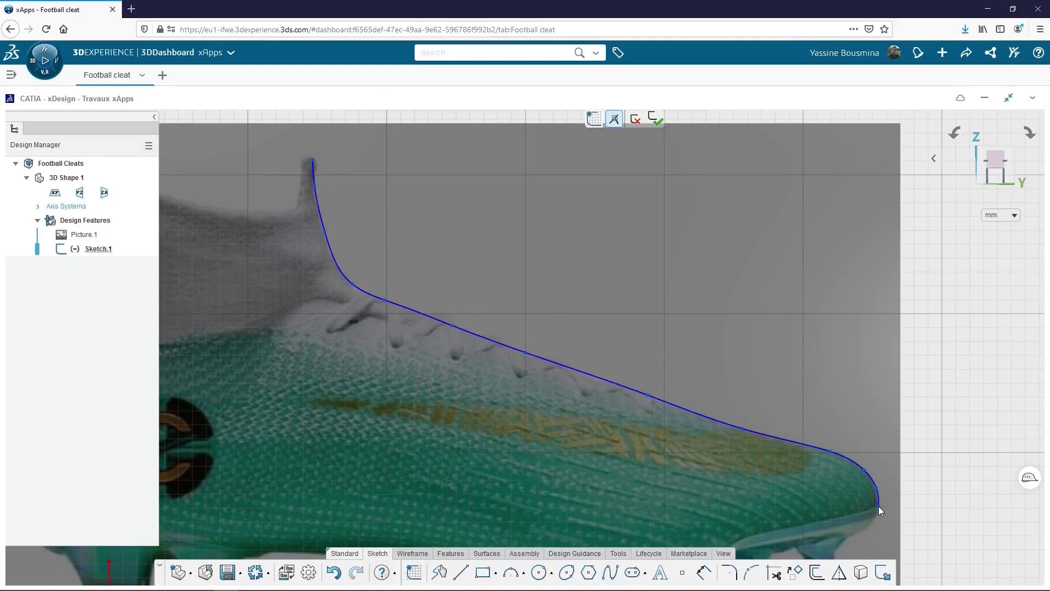
left_click(658, 116)
- Rename the upper outline sketch as Top
left_click(96, 251)
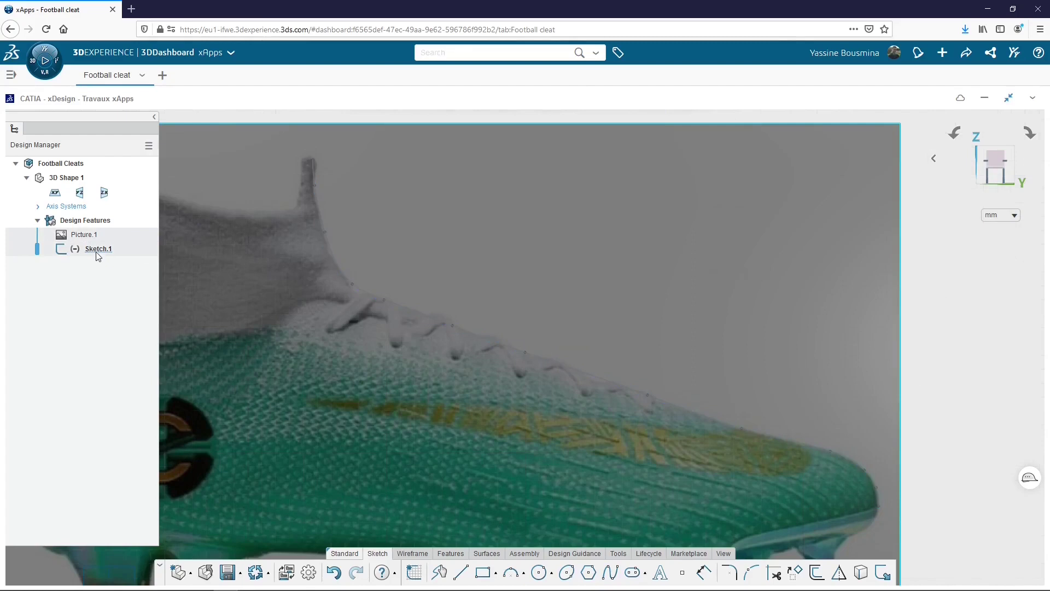
left_click(97, 250)
type("T")
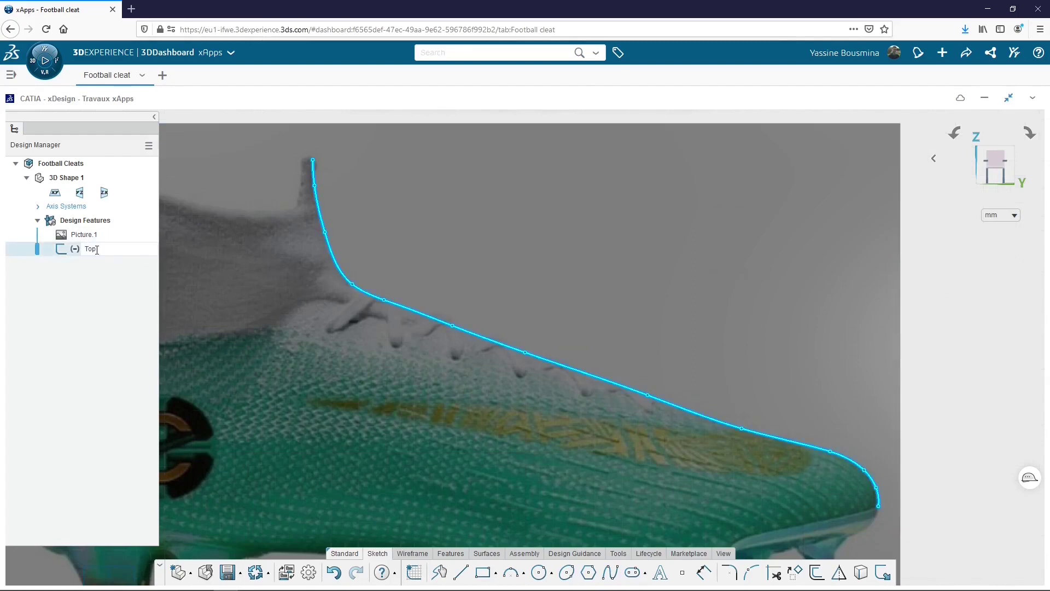
type("op")
key("Return")
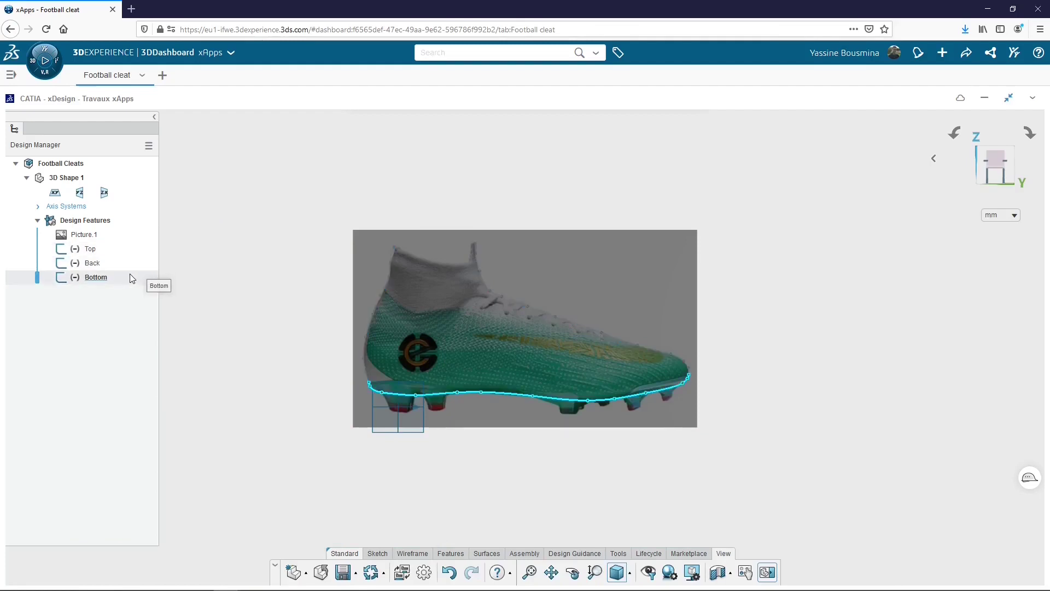
- Insert the reference picture Bottom.png on the xy plane
left_click(616, 553)
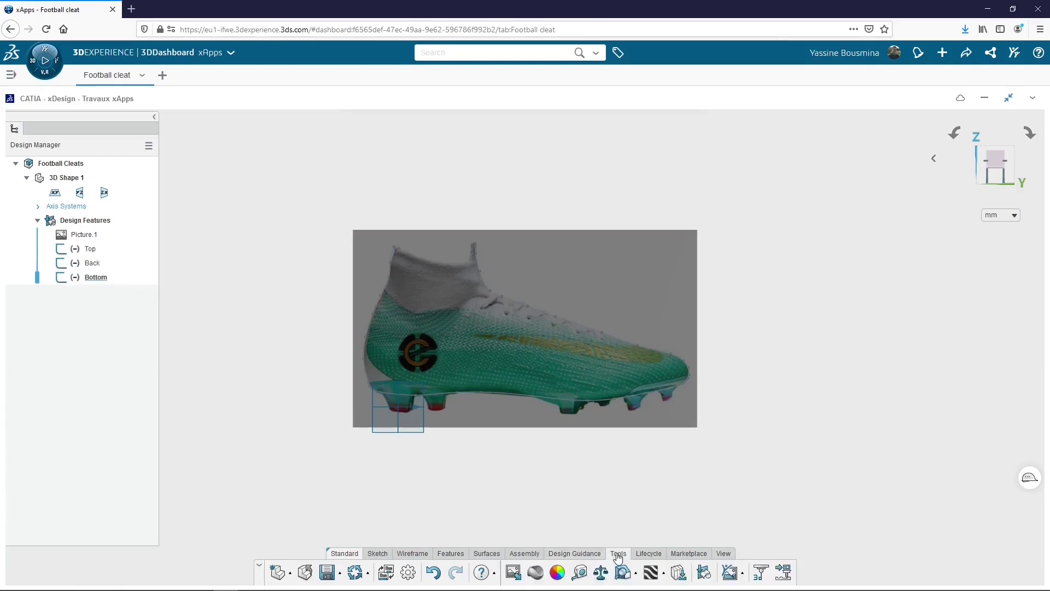
left_click(509, 574)
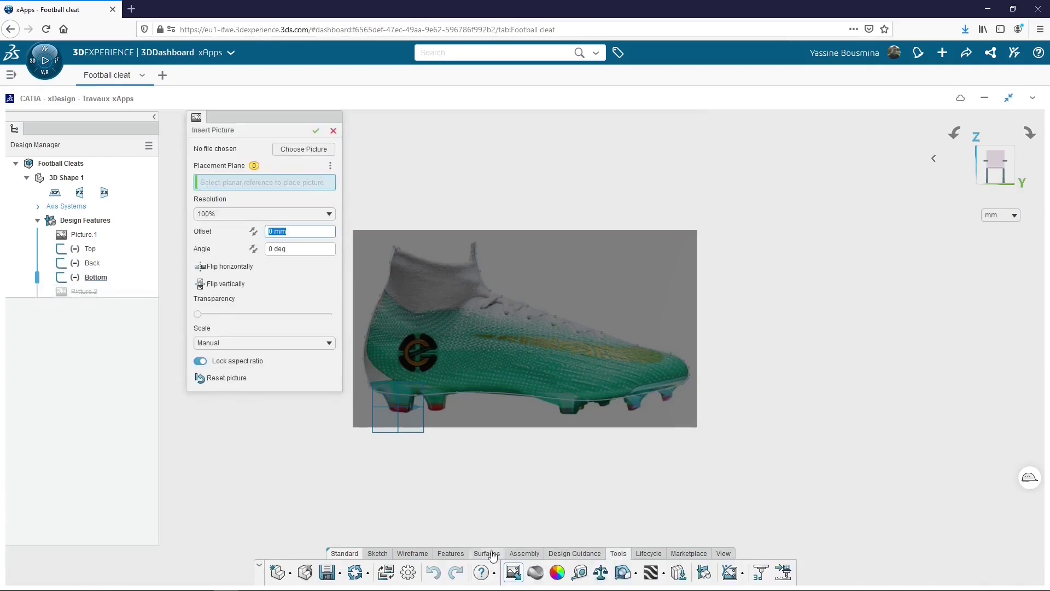
left_click(295, 149)
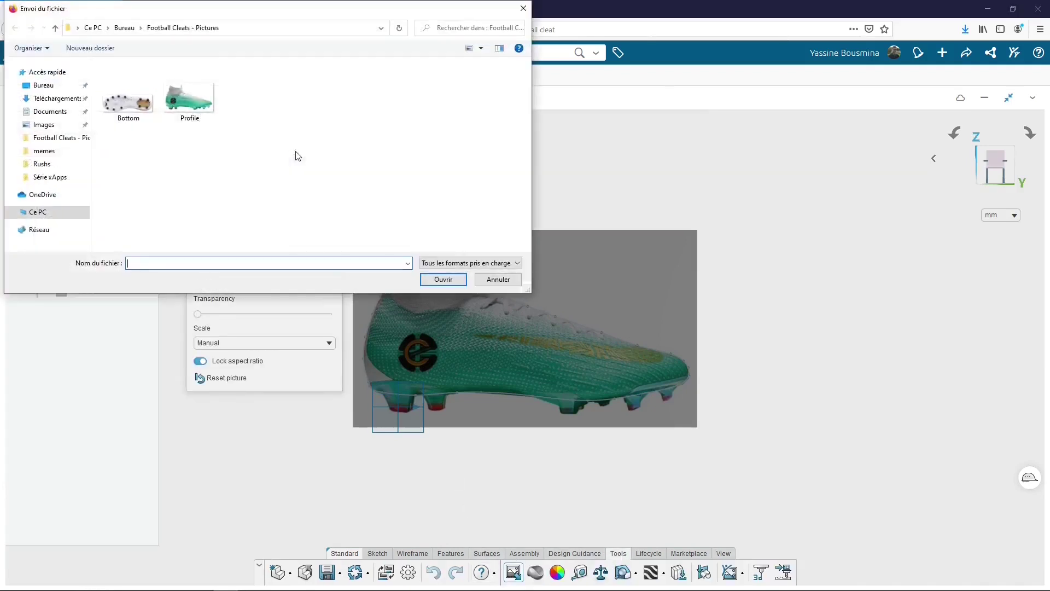
double_click(120, 106)
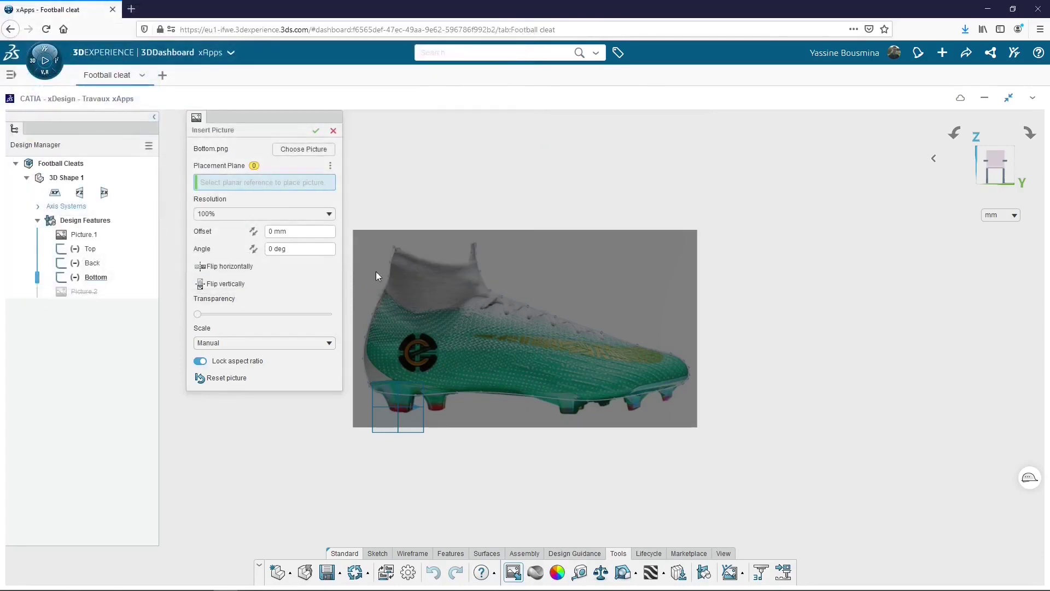
middle_click_drag(484, 504, 487, 343)
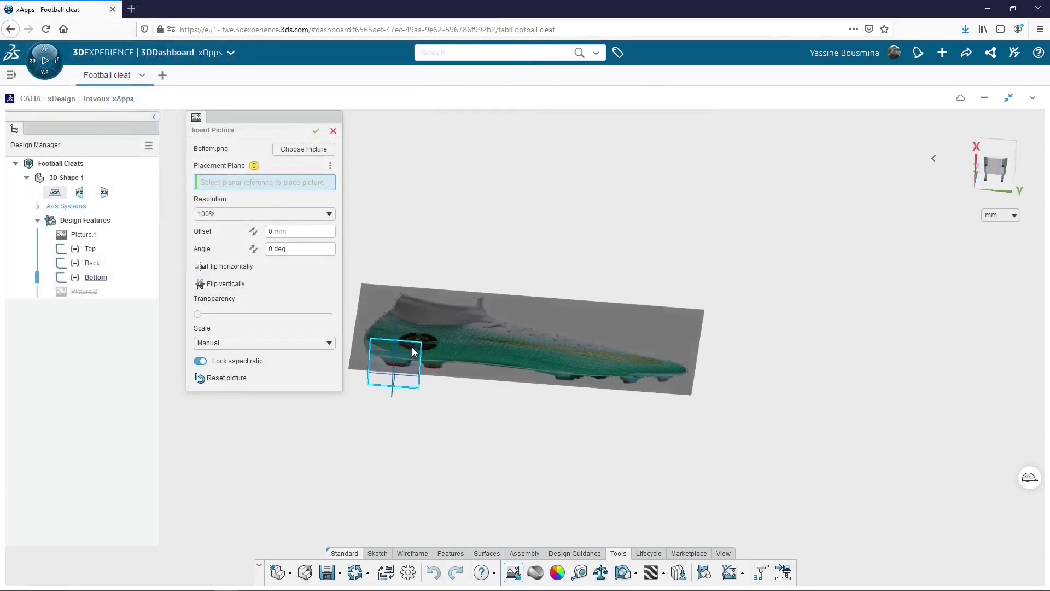
left_click(412, 347)
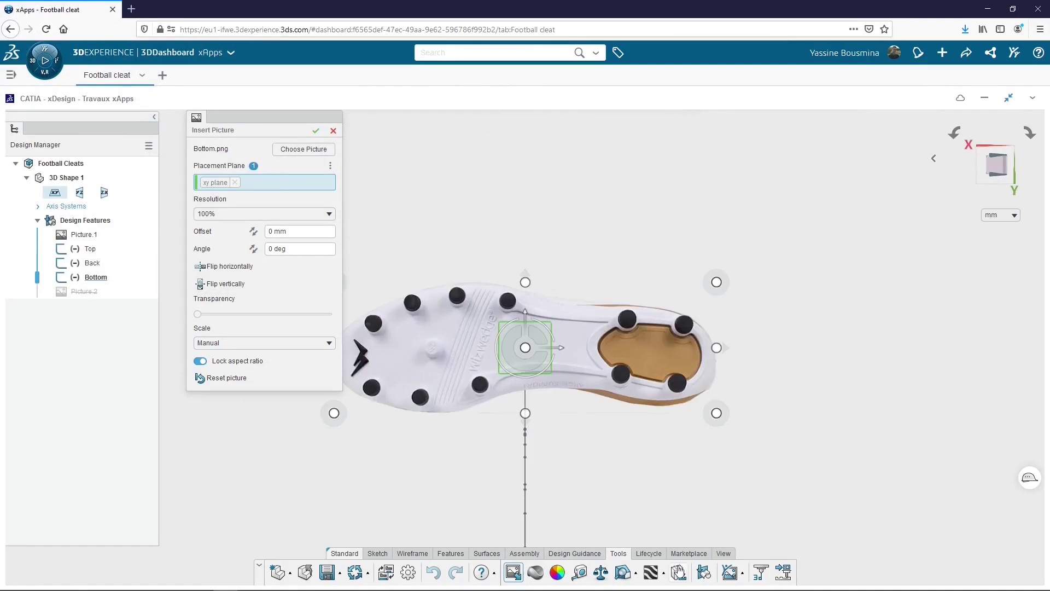
- Rotate the sole picture about 90.6 degrees so the toe points along the y axis, and offset it about 40 mm
left_click(723, 553)
left_click(617, 573)
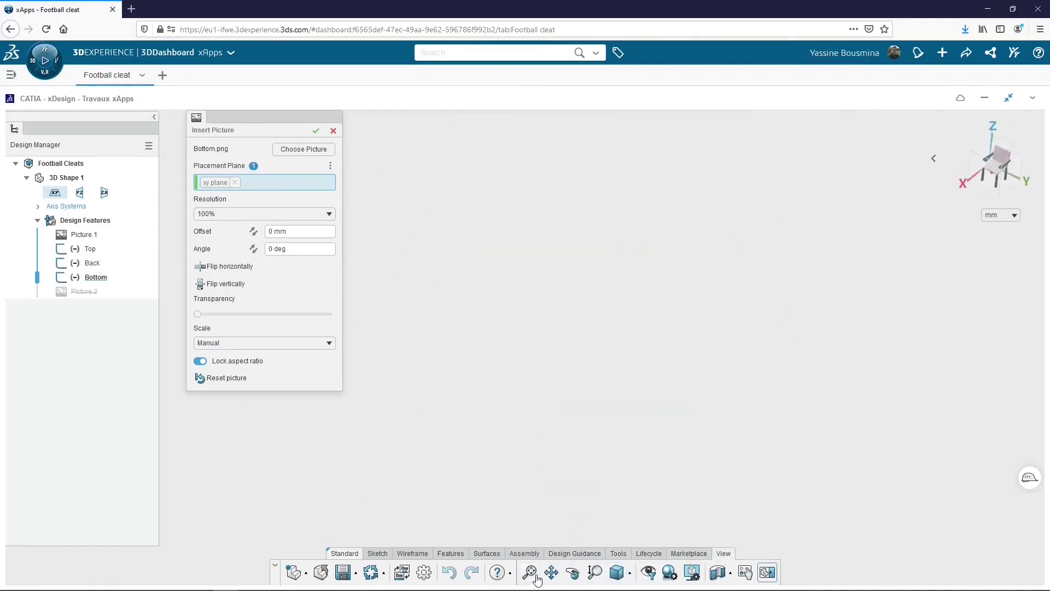
left_click(534, 574)
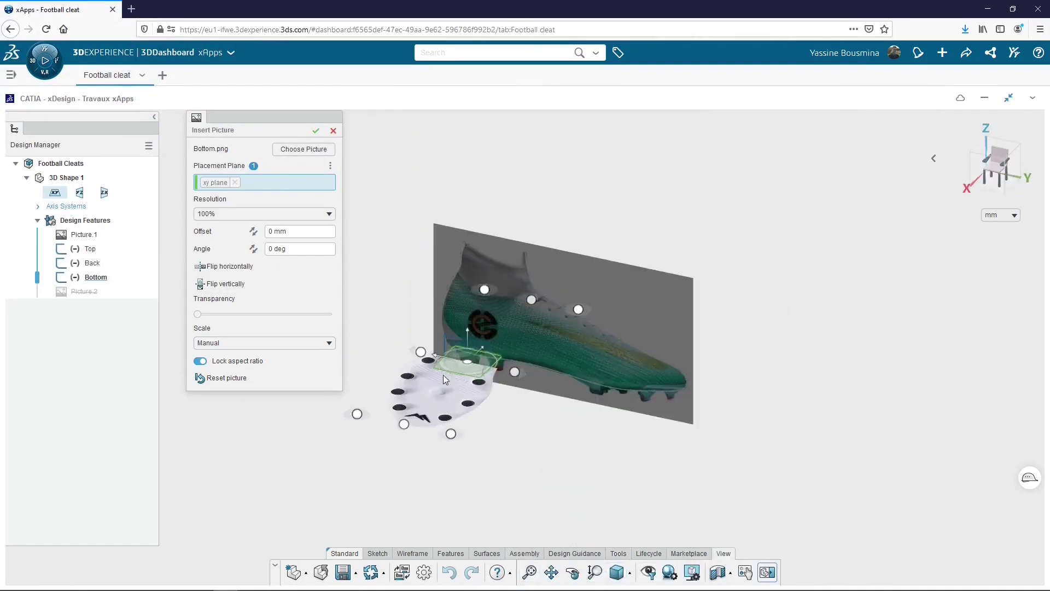
mouse_move(445, 378)
left_mouse_down()
mouse_move(427, 355)
mouse_move(382, 345)
mouse_move(404, 371)
mouse_move(431, 380)
left_mouse_up()
left_click(988, 171)
left_click_drag(577, 340, 553, 347)
middle_click_drag(518, 410, 588, 301)
left_click_drag(585, 301, 585, 290)
- Align the sole picture lengthwise with the shoe in the profile picture and finish its placement
scroll(678, 327, "up", 5)
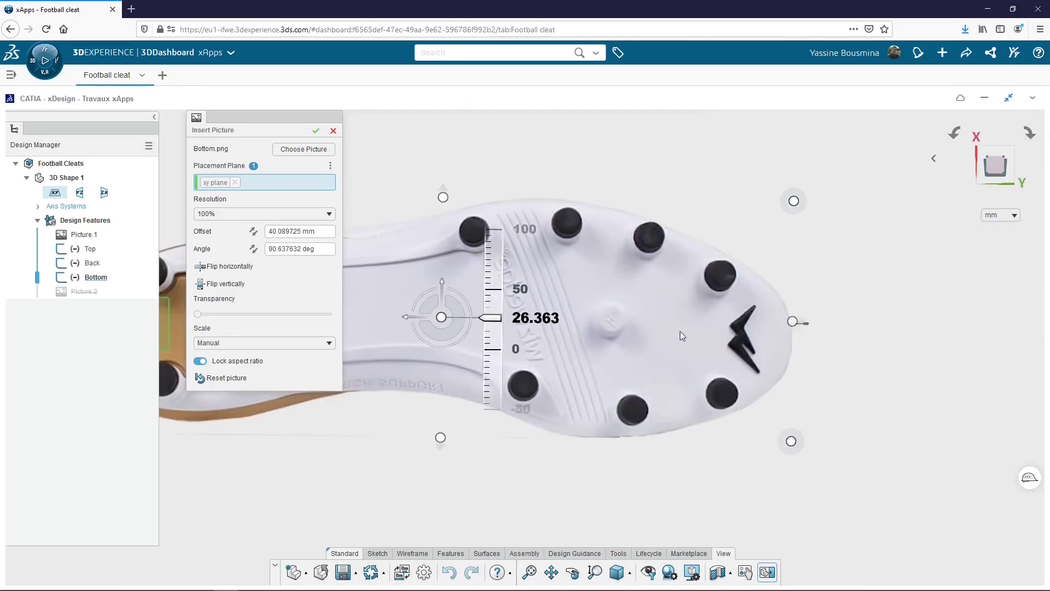
left_click_drag(465, 316, 473, 316)
middle_click_drag(472, 315, 638, 230, "ctrl")
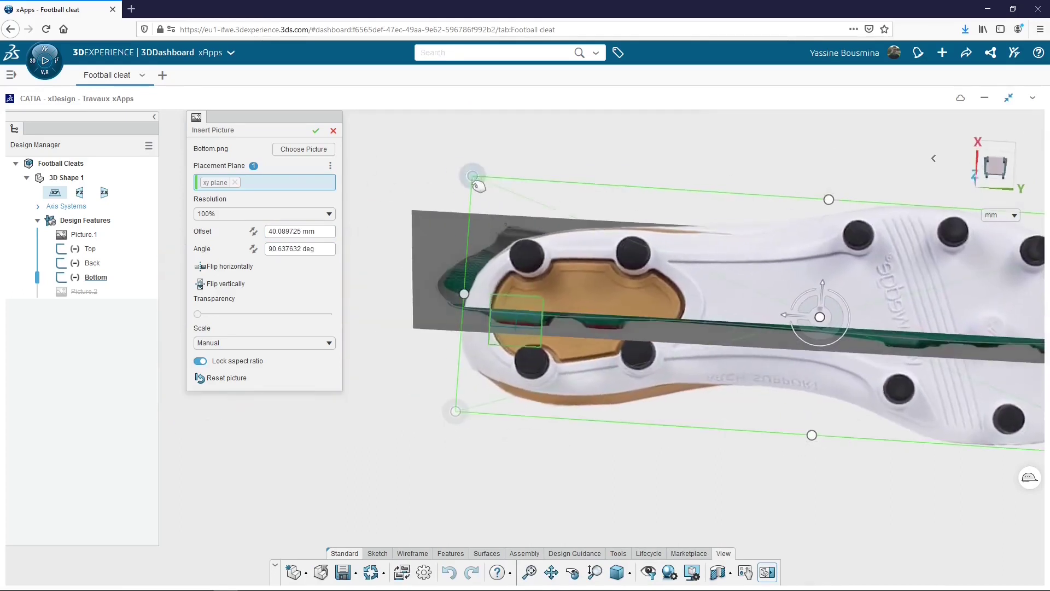
middle_click_drag(809, 271, 725, 202, "ctrl")
scroll(779, 293, "down", 4)
middle_click_drag(780, 294, 777, 262)
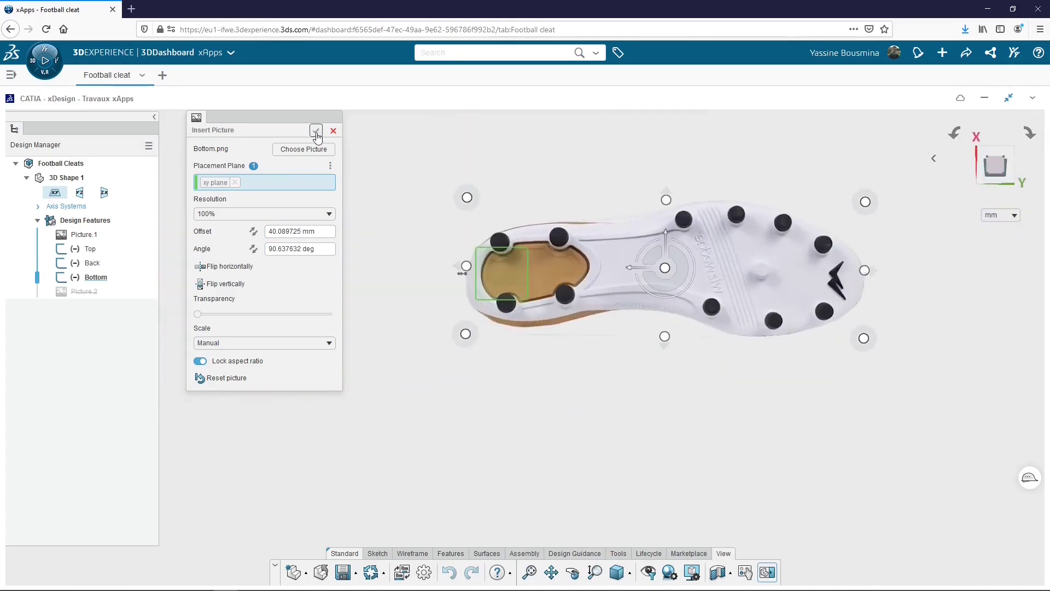
left_click(315, 131)
key("Return")
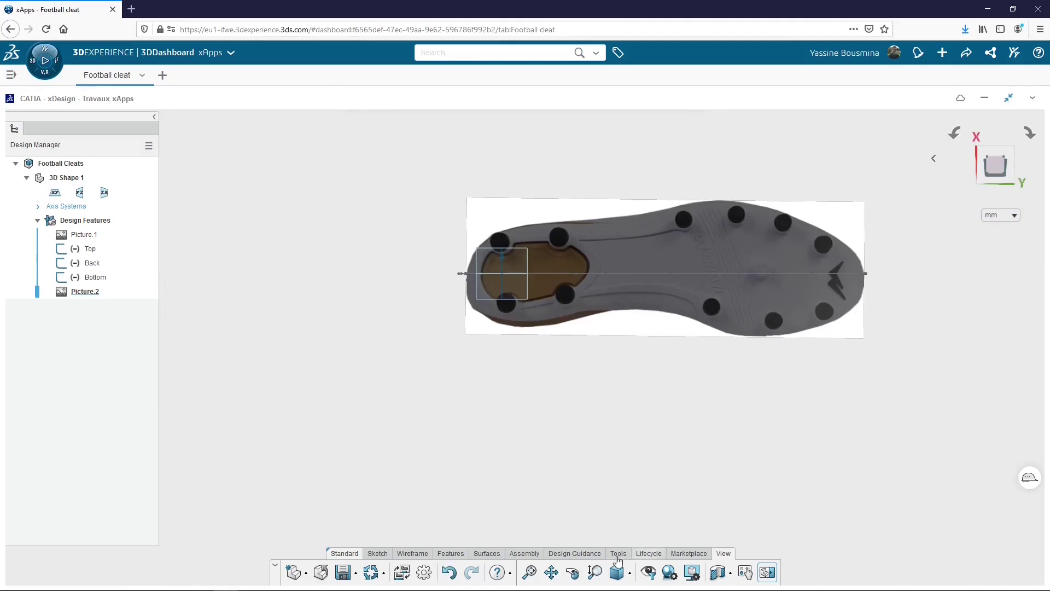
- Start a new sketch on the xy plane over the sole picture
left_click(617, 572)
left_click(529, 572)
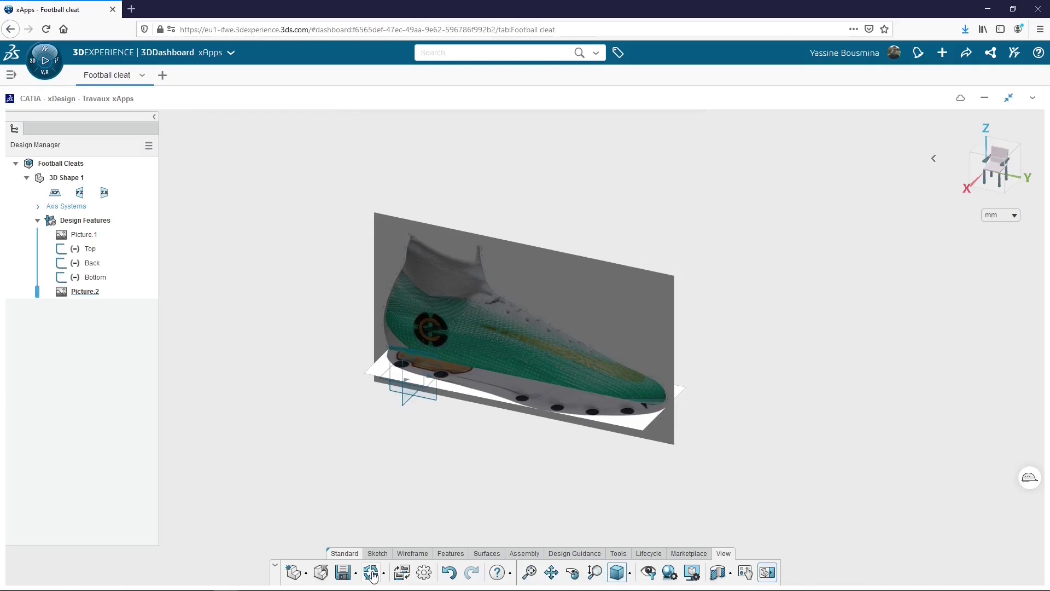
left_click(377, 553)
left_click(416, 569)
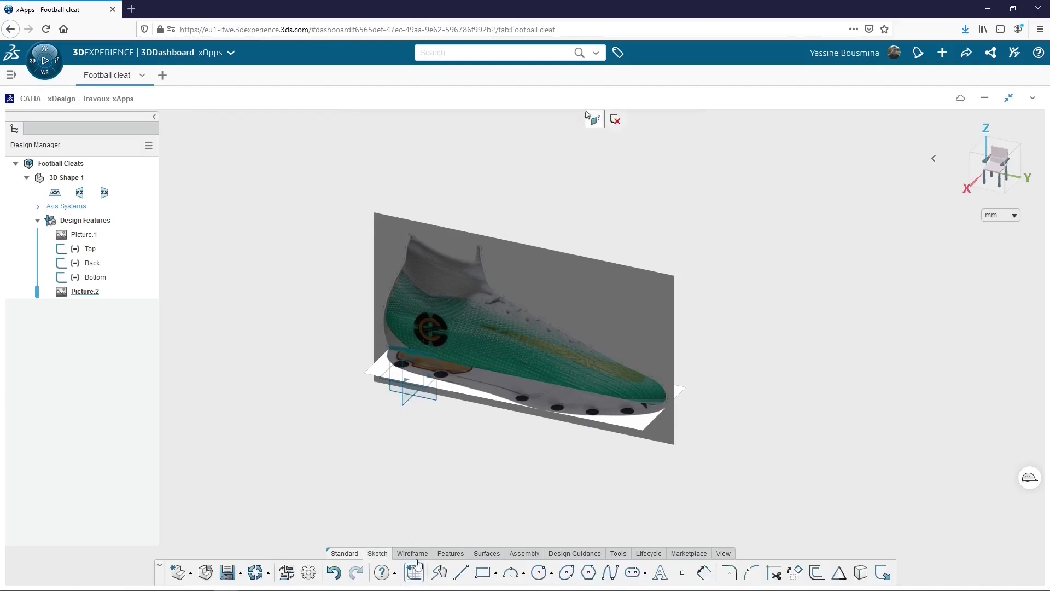
left_click(429, 385)
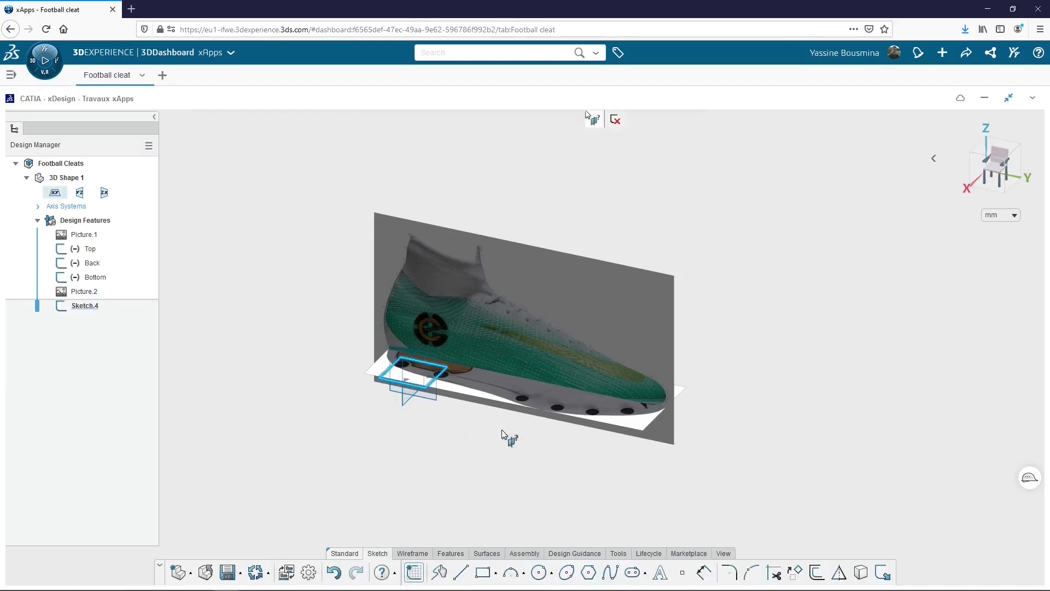
- Start a spline at the sole's toe tip and trace the arch-side edge down to the midfoot
scroll(590, 346, "up", 5)
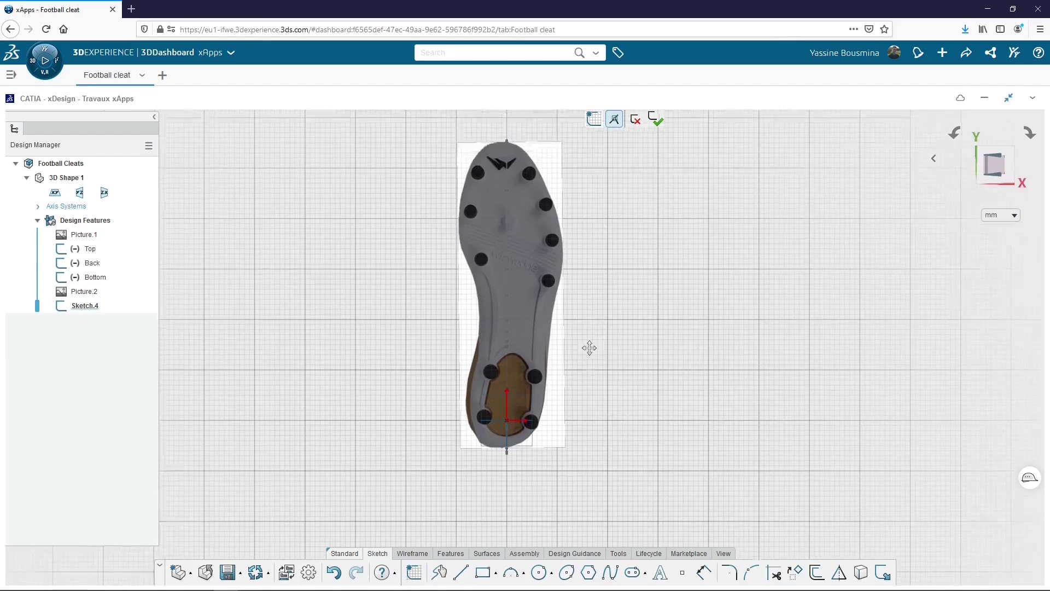
middle_click_drag(546, 283, 579, 363)
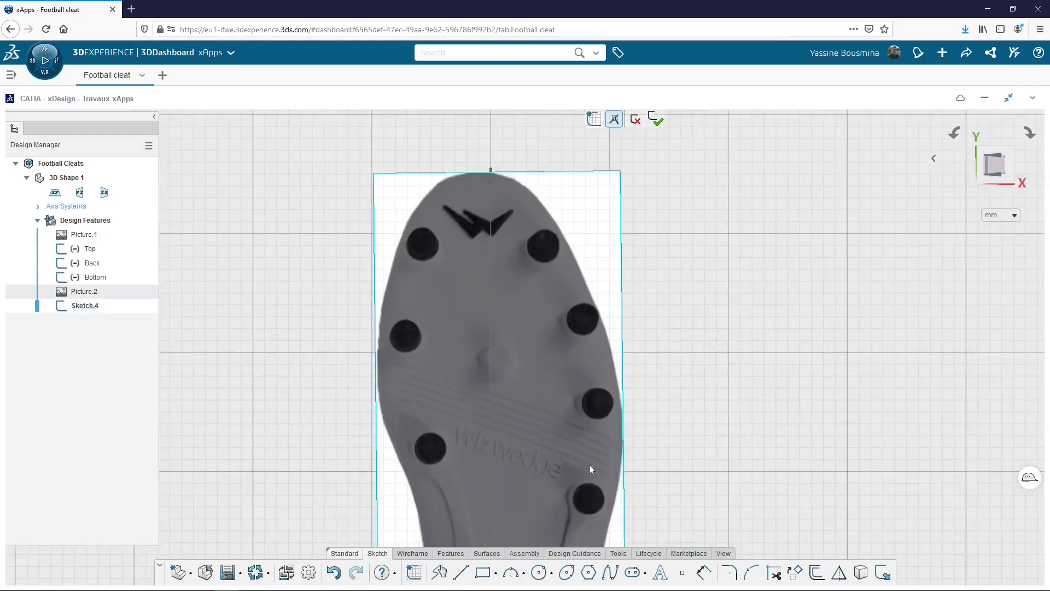
left_click(610, 572)
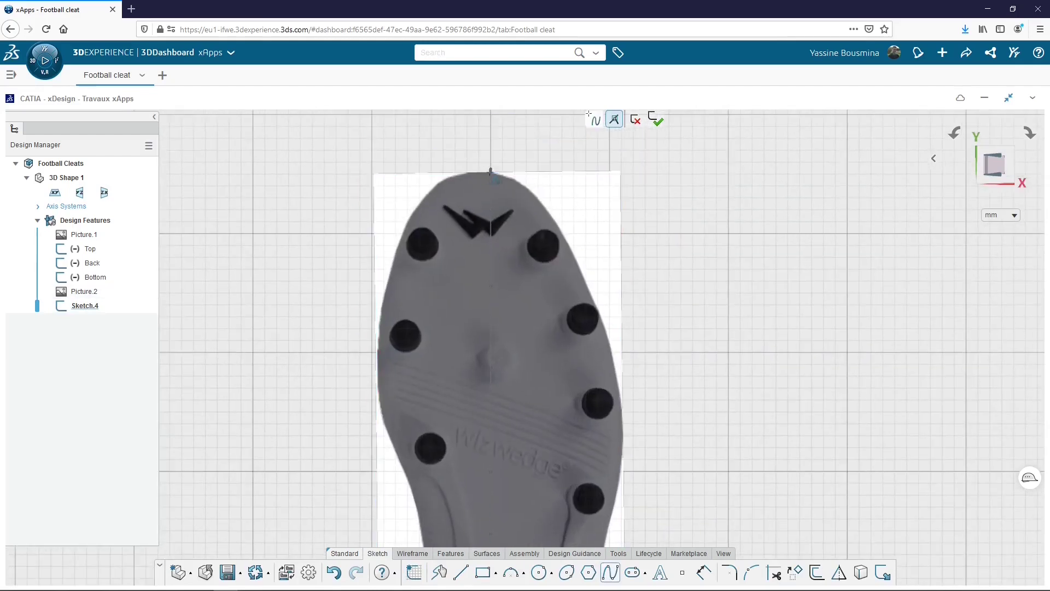
left_click(490, 170)
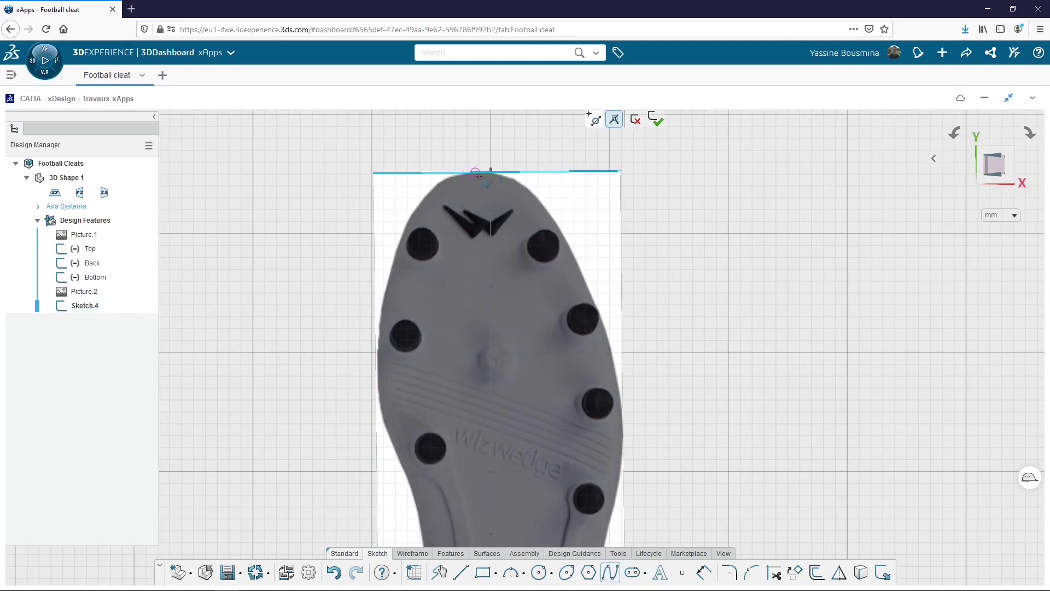
left_click(474, 172)
left_click(442, 179)
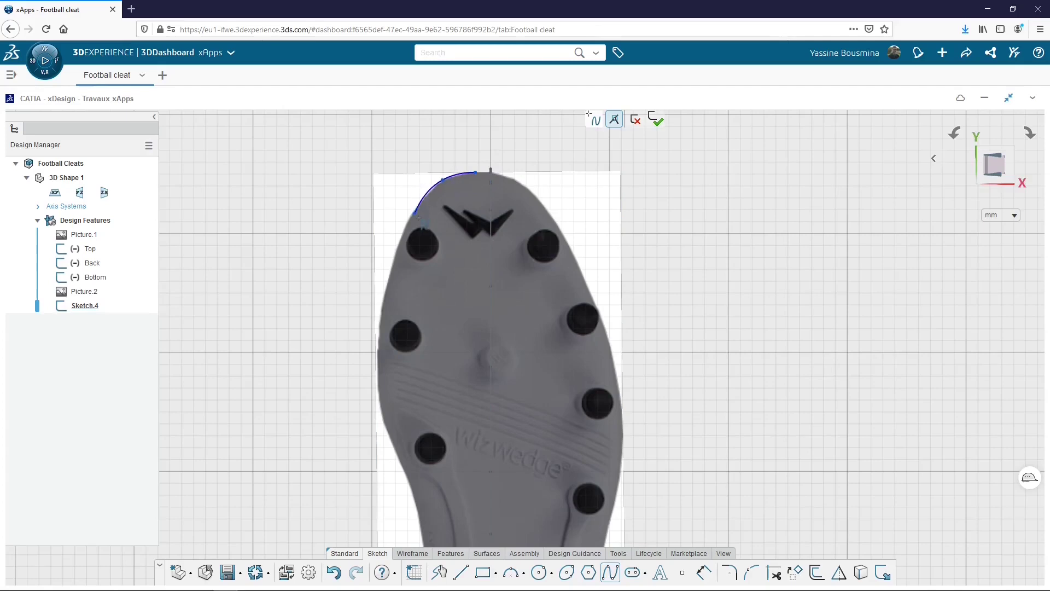
left_click(411, 218)
left_click(380, 330)
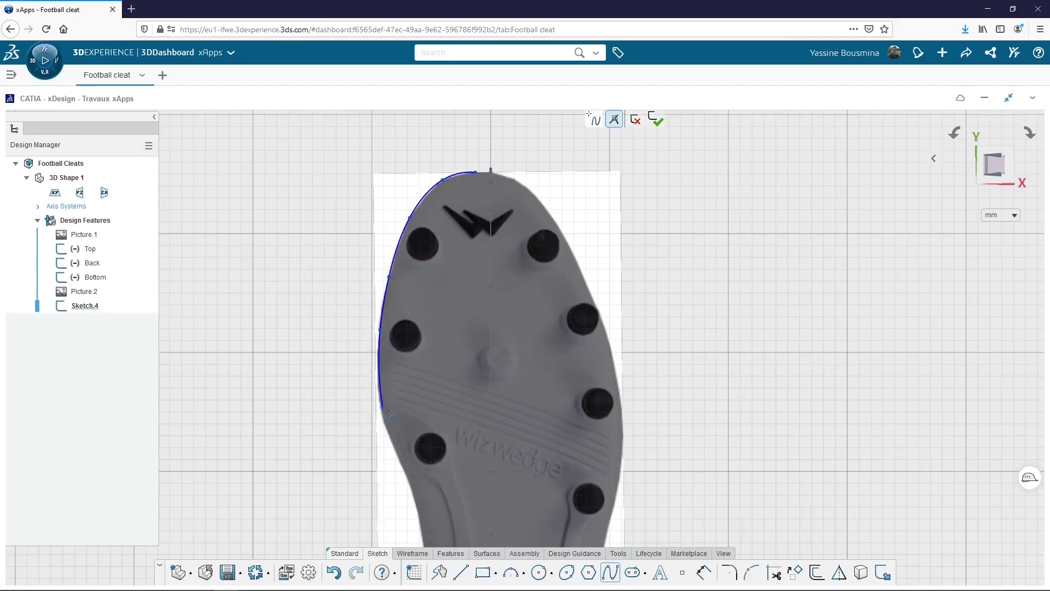
left_click(382, 413)
left_click(396, 450)
middle_click_drag(467, 461, 437, 245)
left_click(391, 300)
left_click(396, 407)
middle_click_drag(397, 408, 459, 251)
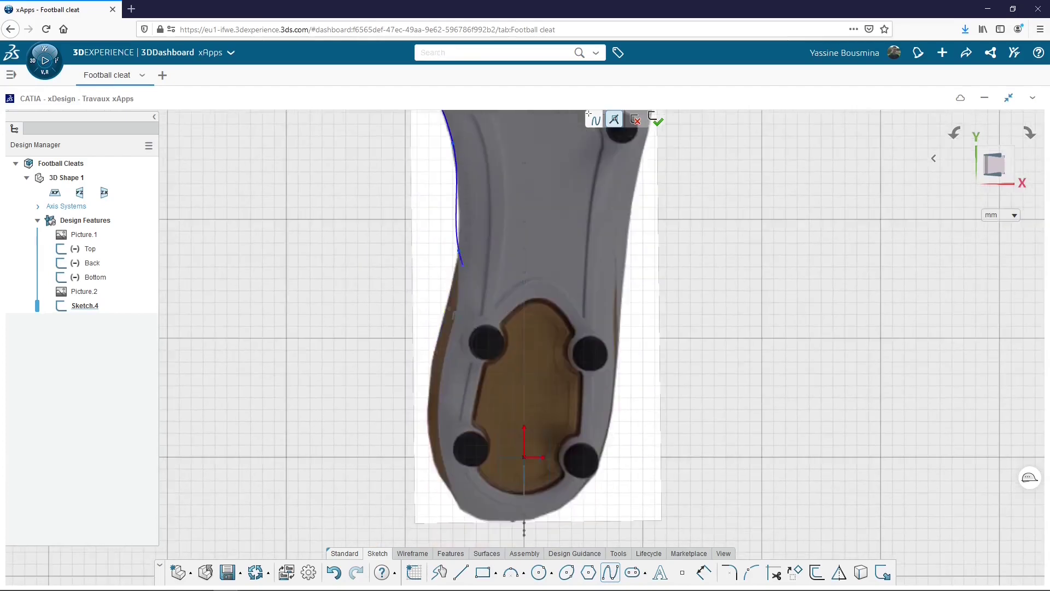
- Continue the spline along the arch-side heel edge and around the back of the heel
left_click(436, 351)
left_click(429, 418)
left_click(447, 486)
left_click(467, 514)
left_click(499, 521)
left_click(545, 515)
left_click(593, 473)
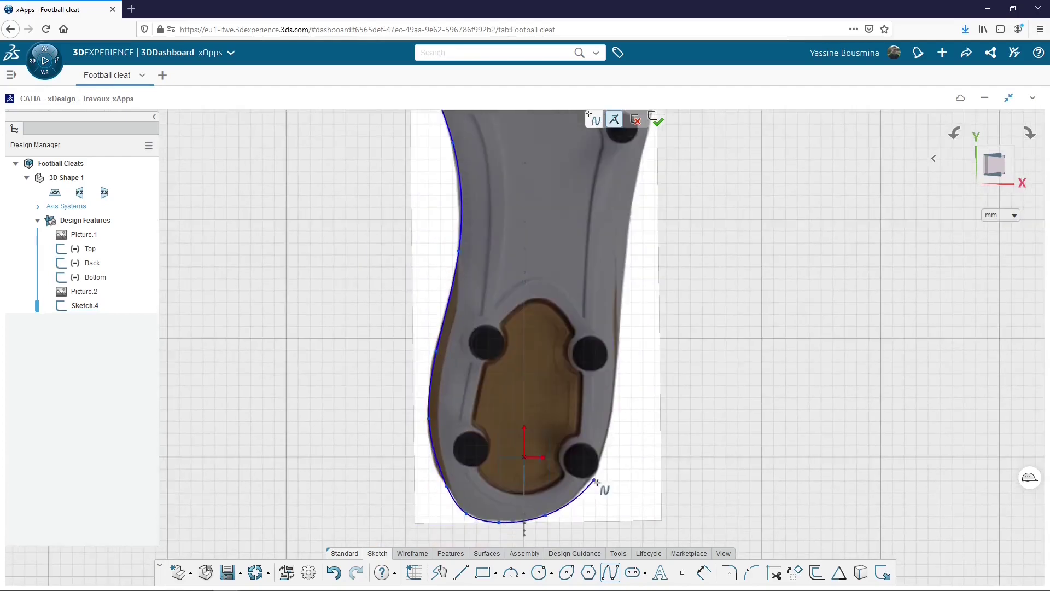
- Trace the sole's outer edge from the heel back to the toe tip, close the spline at its start, and finish the sketch
left_click(614, 399)
left_click(616, 360)
left_click(621, 314)
left_click(630, 218)
middle_click_drag(637, 167, 450, 341)
left_click(461, 301)
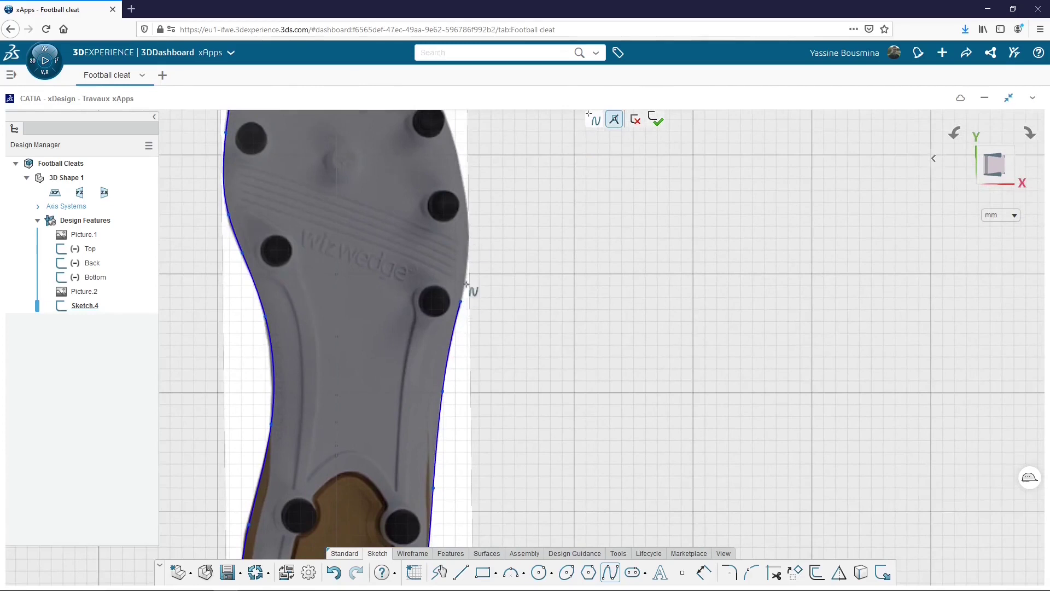
left_click(469, 242)
left_click(463, 182)
middle_click_drag(450, 162, 457, 318)
left_click(428, 220)
left_click(392, 161)
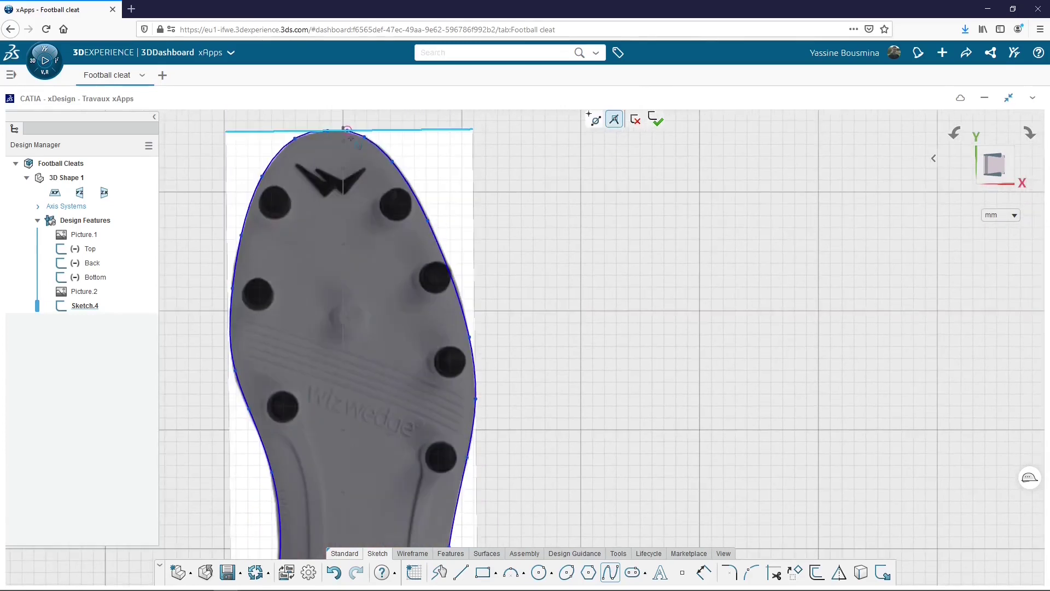
left_click(334, 131)
middle_click_drag(338, 131, 406, 112)
middle_click_drag(238, 215, 876, 267)
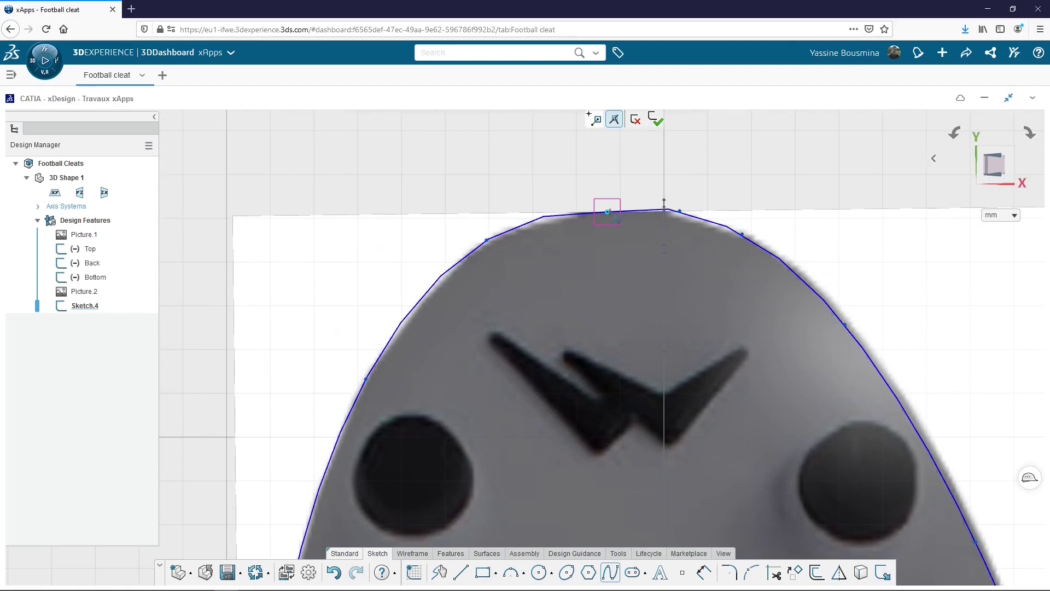
left_click(656, 119)
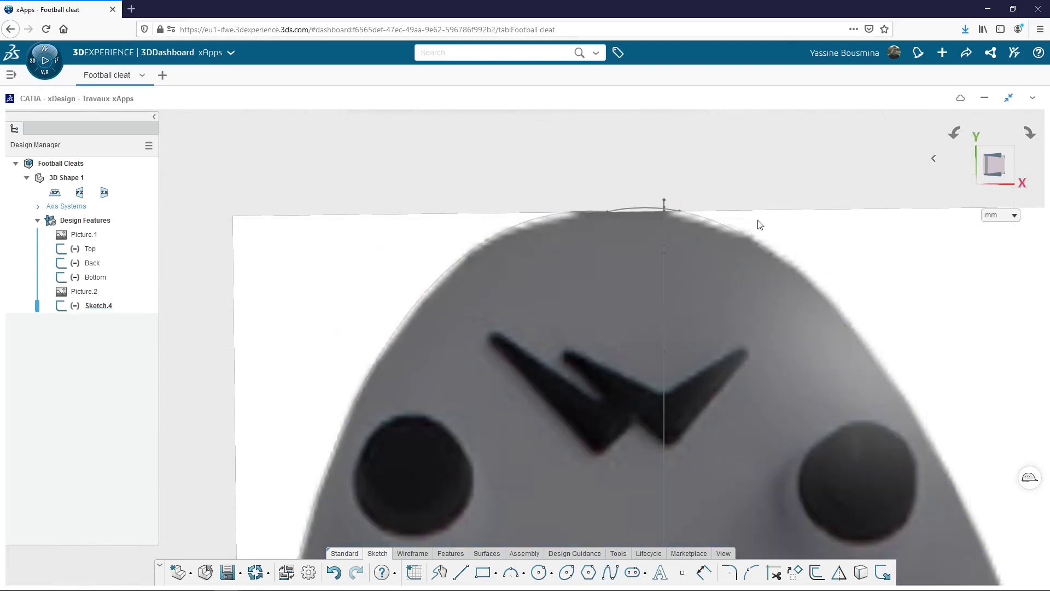
- Hide the profile and sole reference pictures so only the outline sketches are displayed
left_click(648, 418)
scroll(649, 417, "down", 3)
left_click(724, 553)
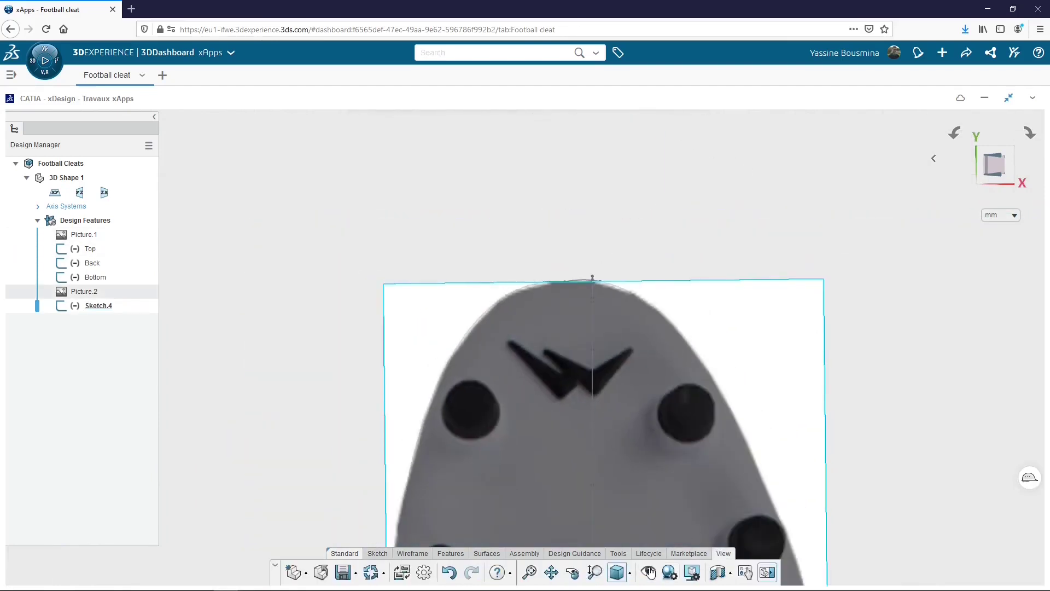
left_click(617, 573)
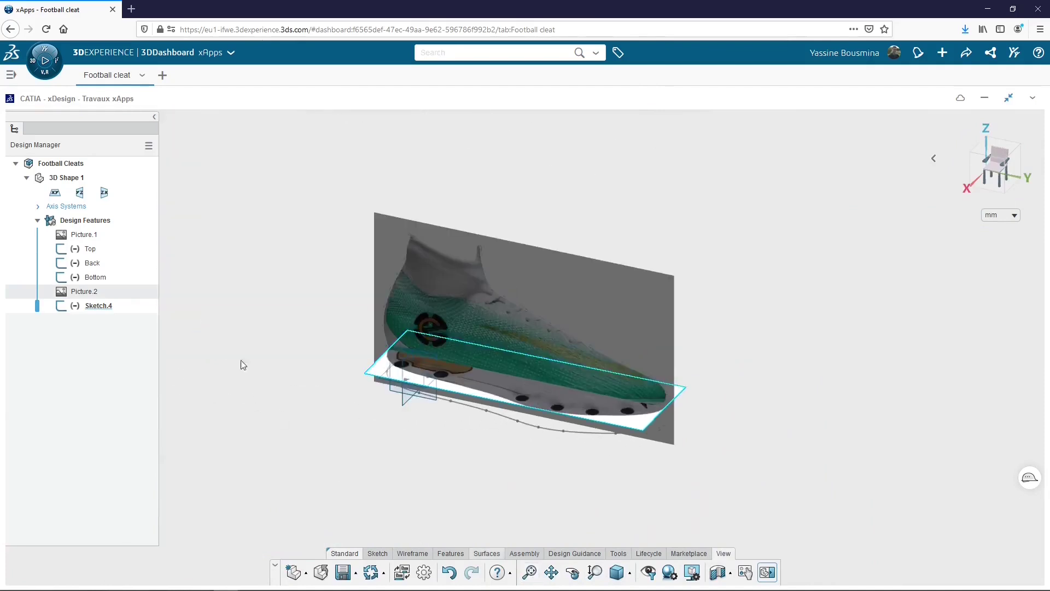
left_click(119, 233)
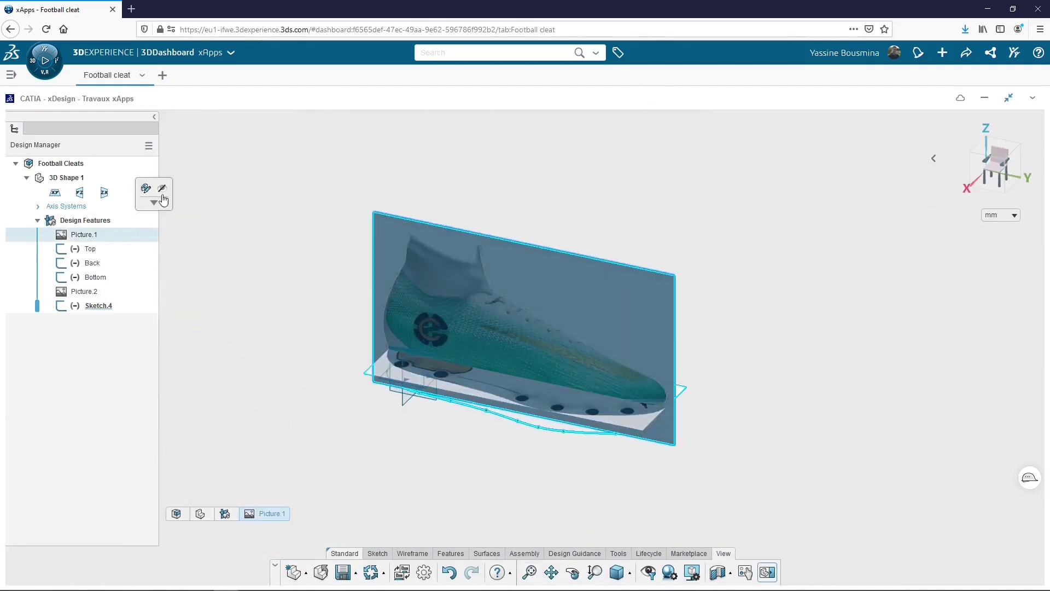
left_click(162, 188)
left_click(124, 291)
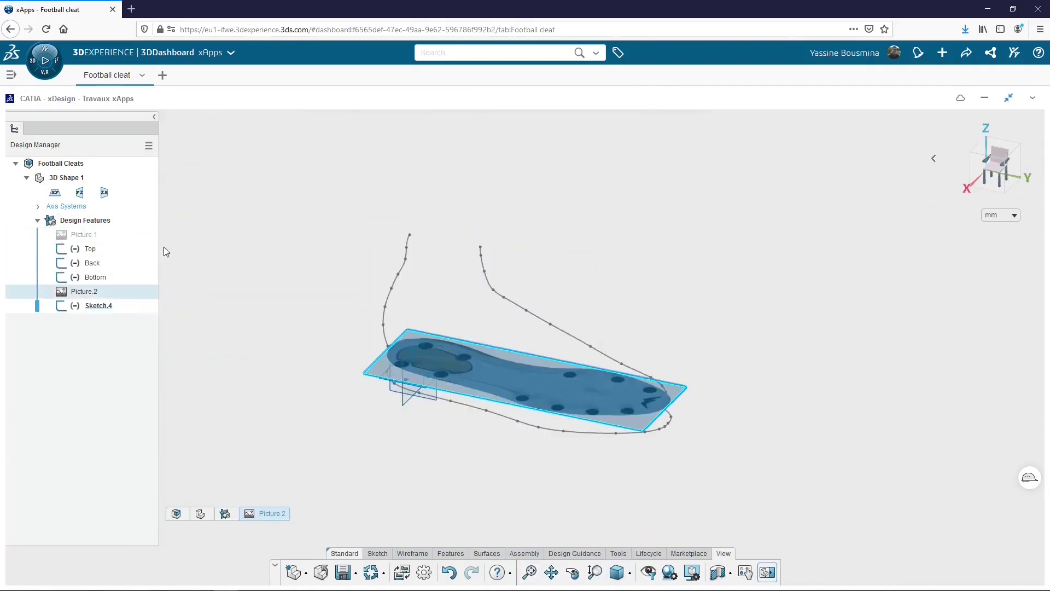
left_click(166, 251)
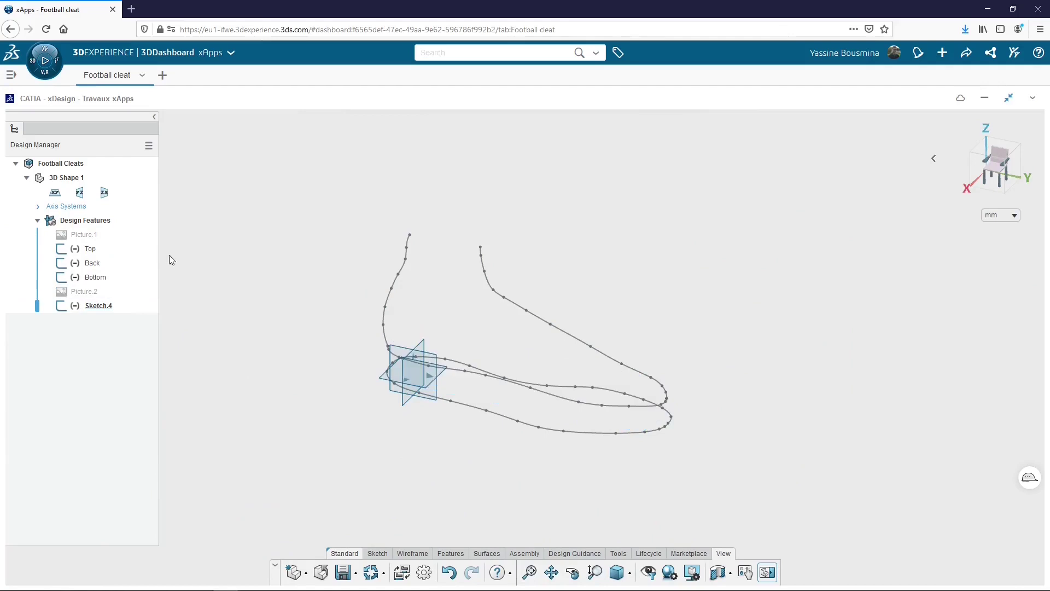
- Switch to xShape Design and rename the sole outline sketch as Sole
left_click(405, 571)
left_click(526, 353)
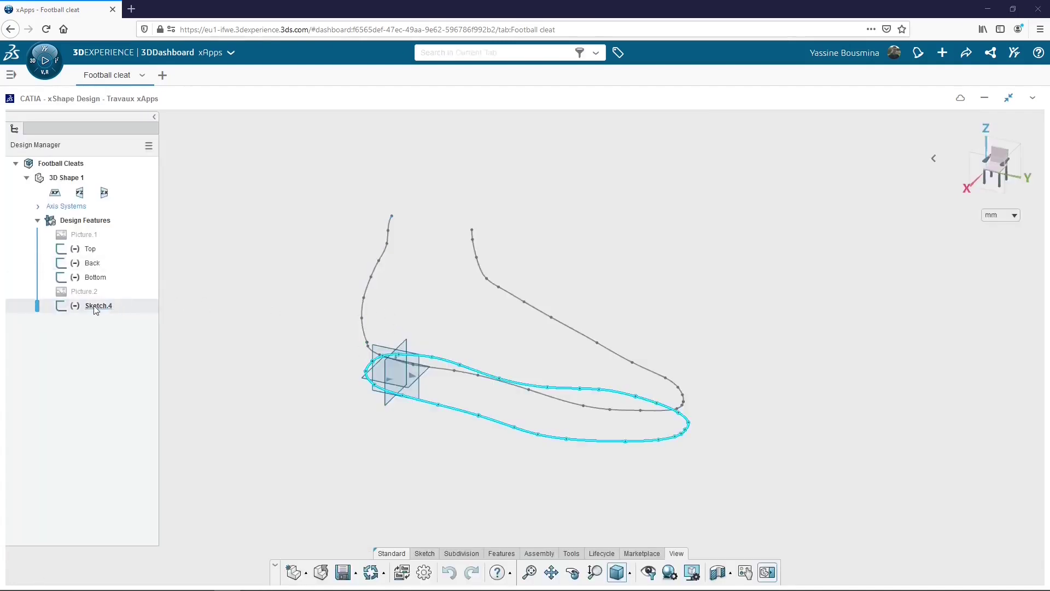
left_click(94, 307)
left_click(94, 307)
type("S")
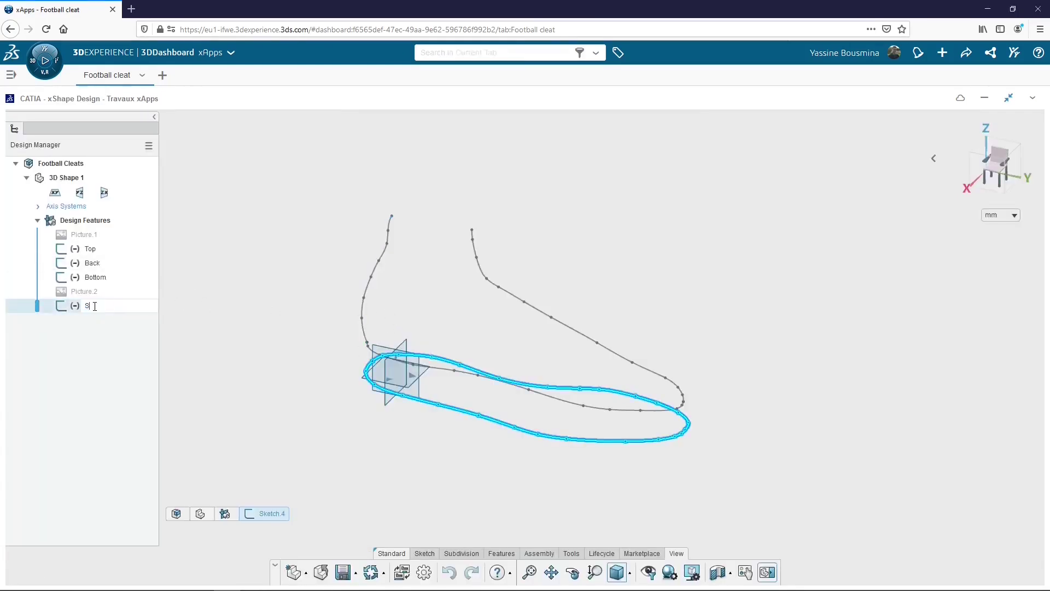
type("ole")
key("Return")
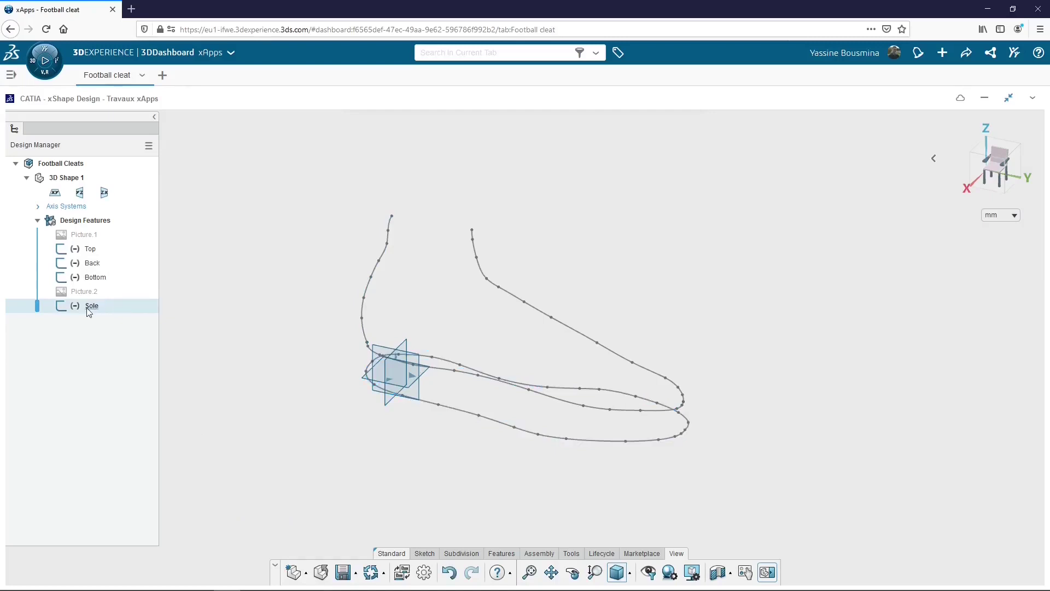
- Insert a subdivision cylinder on the zx plane at the heel with a scale of 50
left_click(468, 555)
left_click(467, 575)
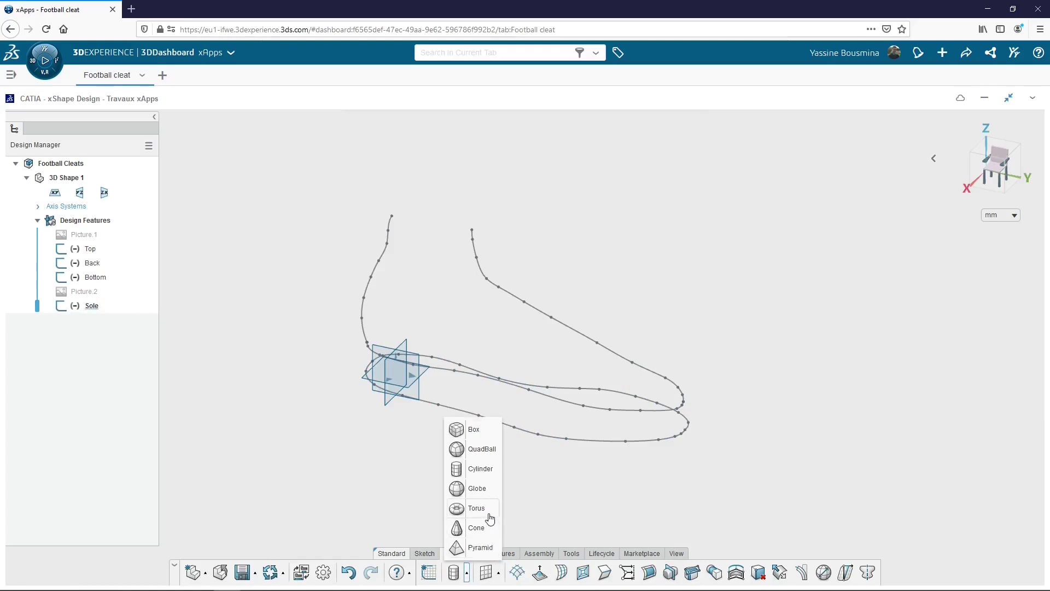
left_click(481, 469)
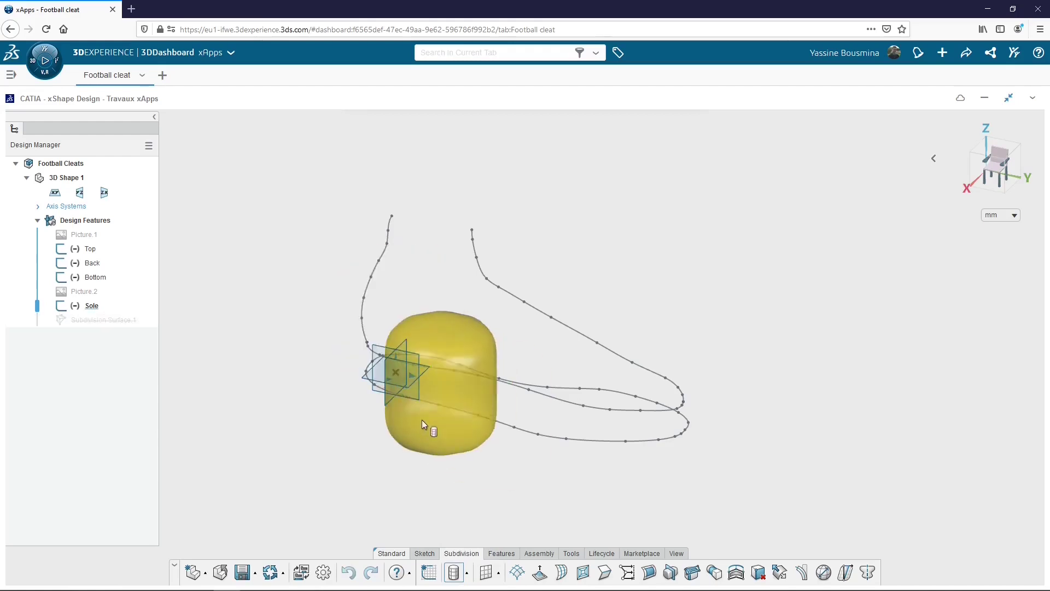
left_click(389, 403)
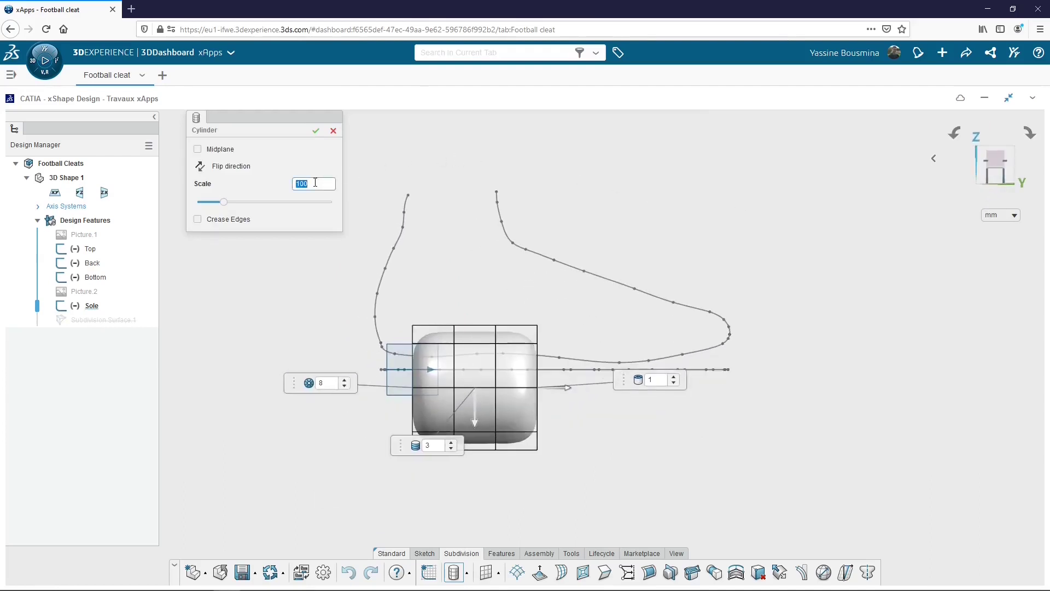
key("Return")
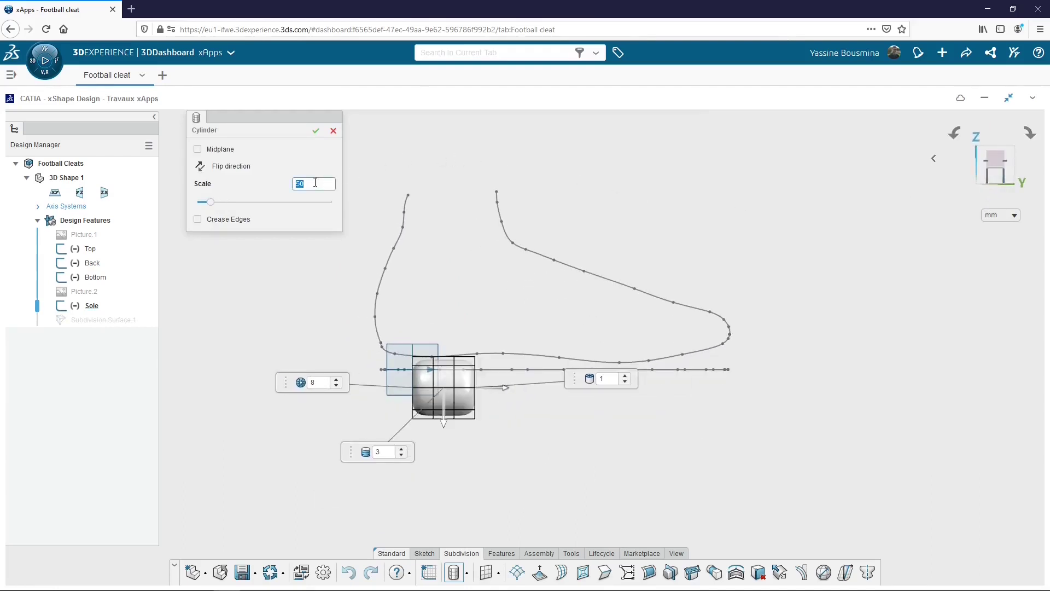
- Stretch the cylinder along the foot's length, with 6 lengthwise and 10 circumferential subdivisions
left_click_drag(502, 395, 793, 404)
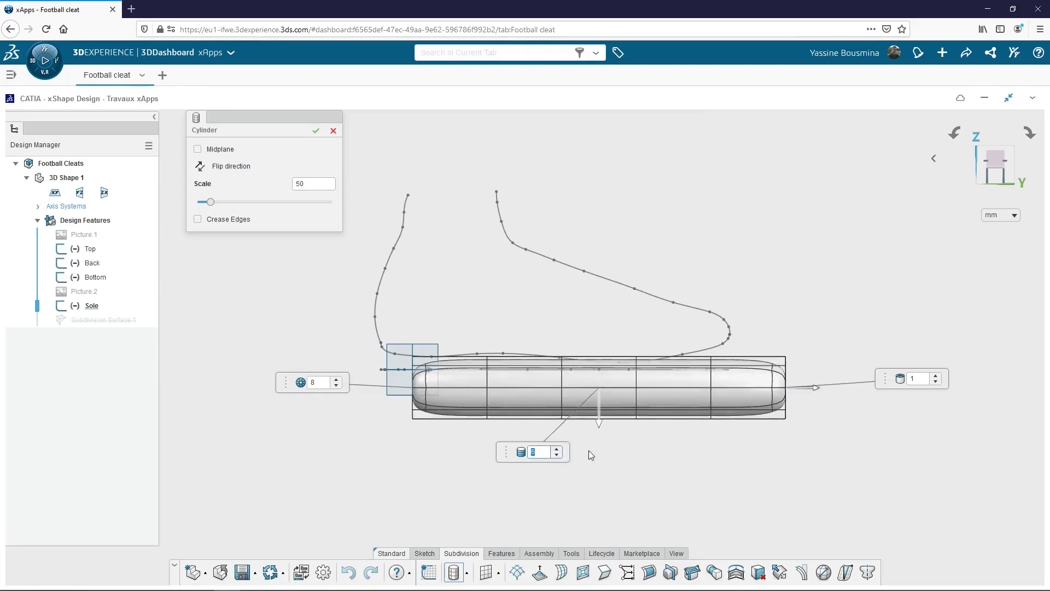
left_click(558, 449)
middle_click_drag(712, 372, 385, 409)
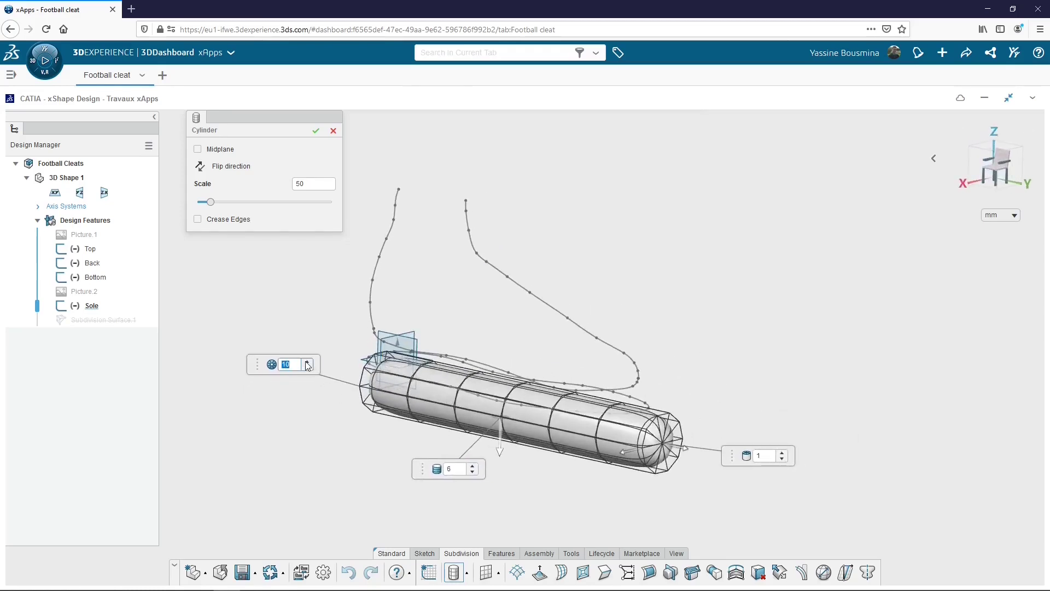
- Trim the cylinder's angle so only its upper half is kept, and create the subdivision surface
left_click(1009, 176)
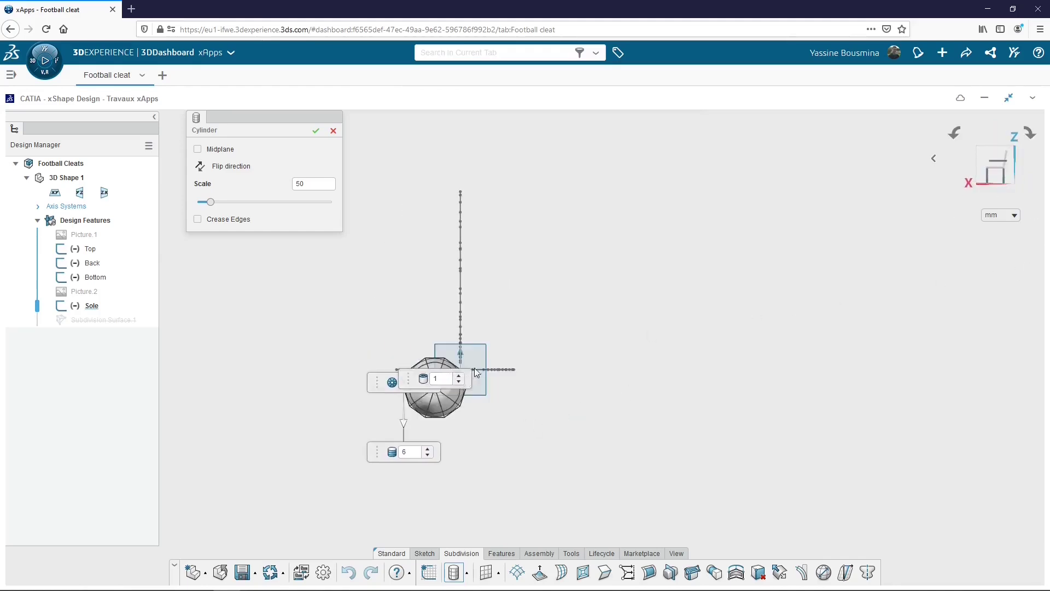
left_click_drag(409, 379, 438, 359)
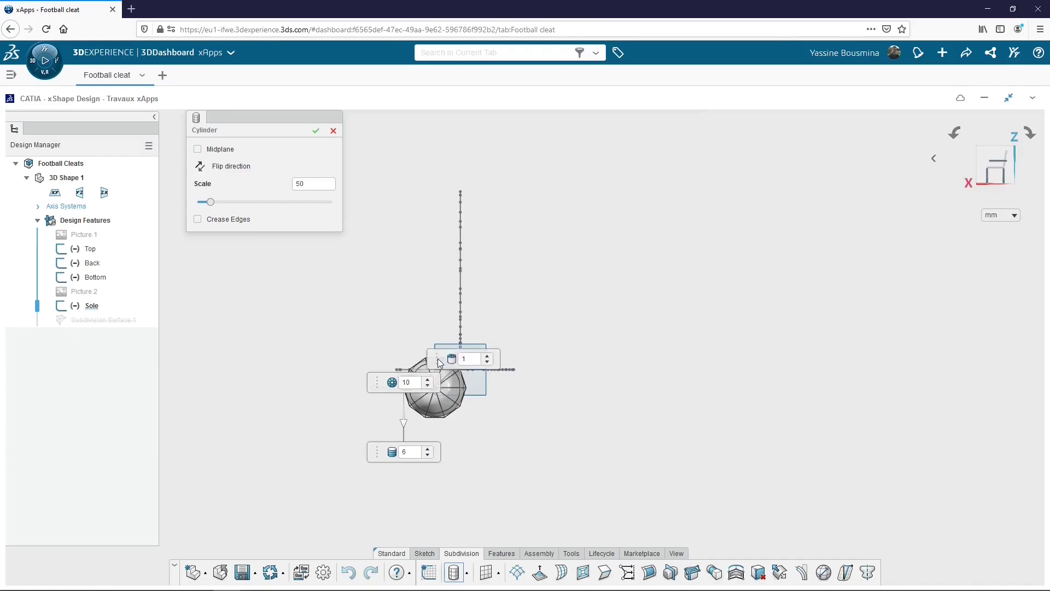
left_click_drag(381, 389, 320, 369)
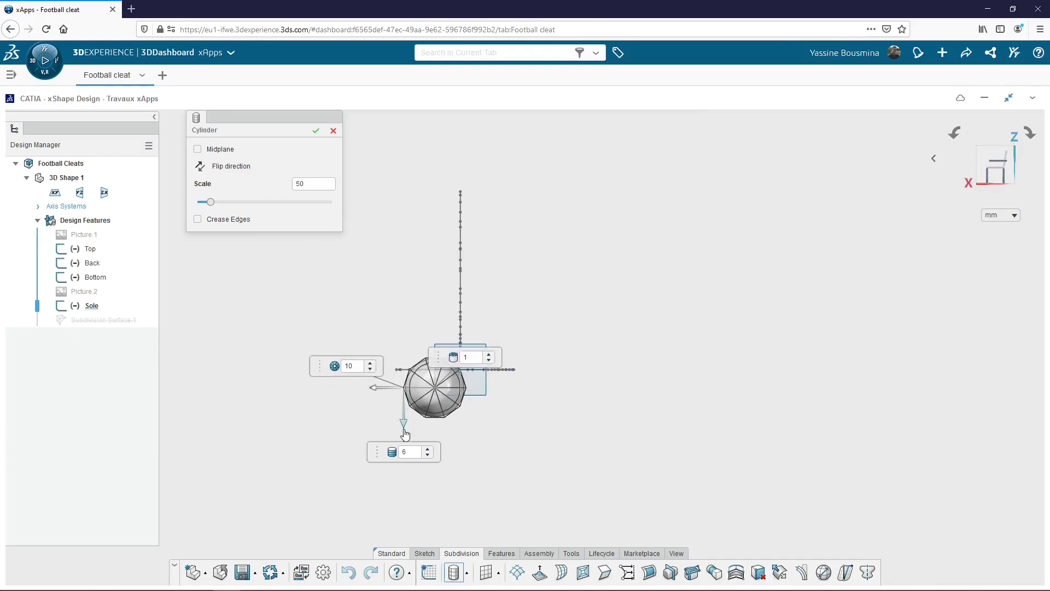
left_click_drag(404, 435, 542, 379)
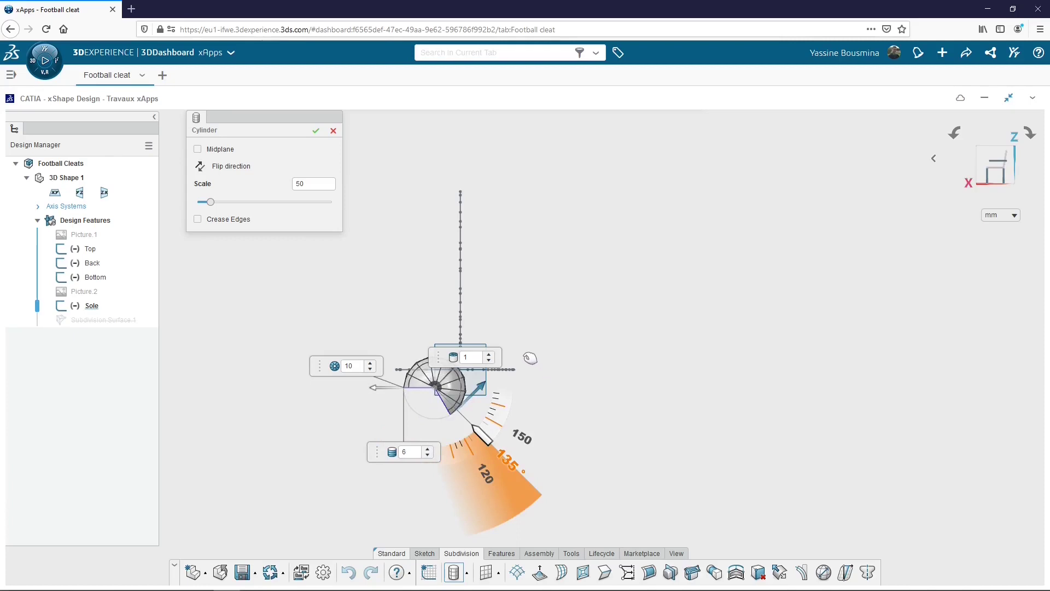
left_click_drag(508, 332, 494, 310)
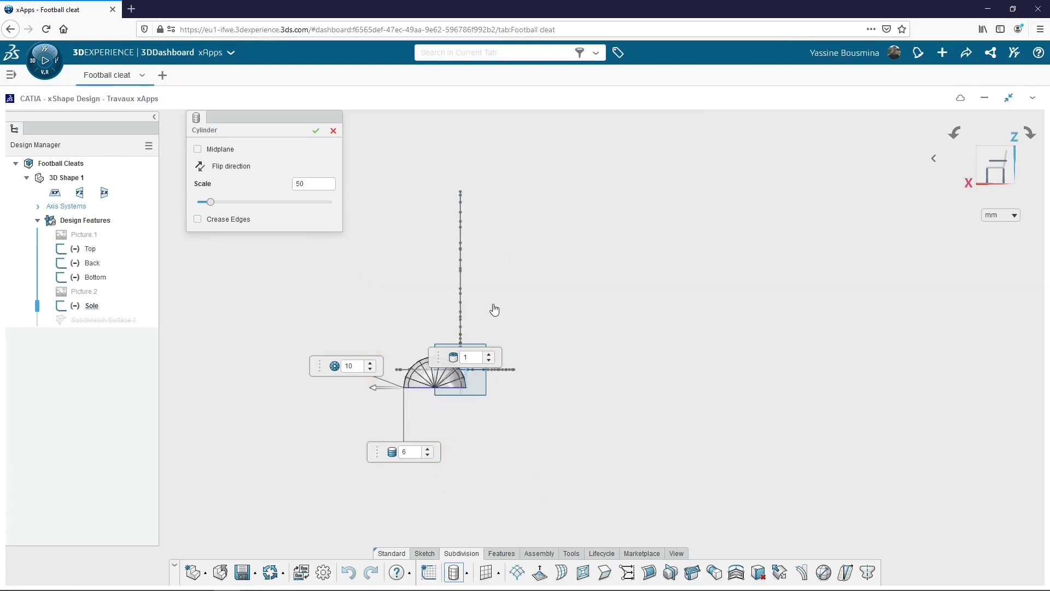
left_click(316, 131)
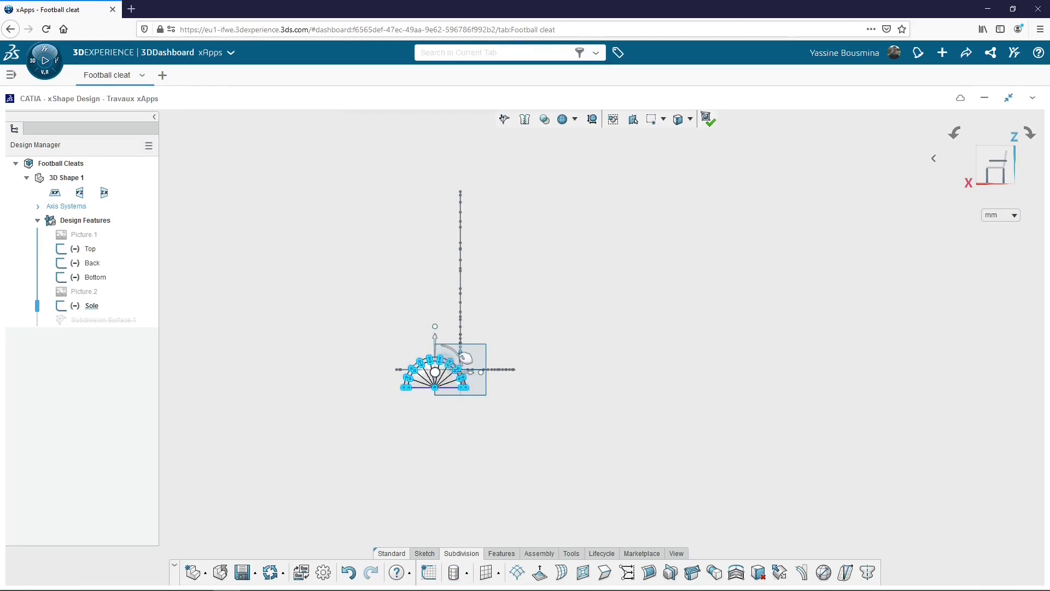
- Centre the half cylinder on the profile sketches and fit its length between the heel and toe outlines
left_click_drag(466, 358, 479, 336)
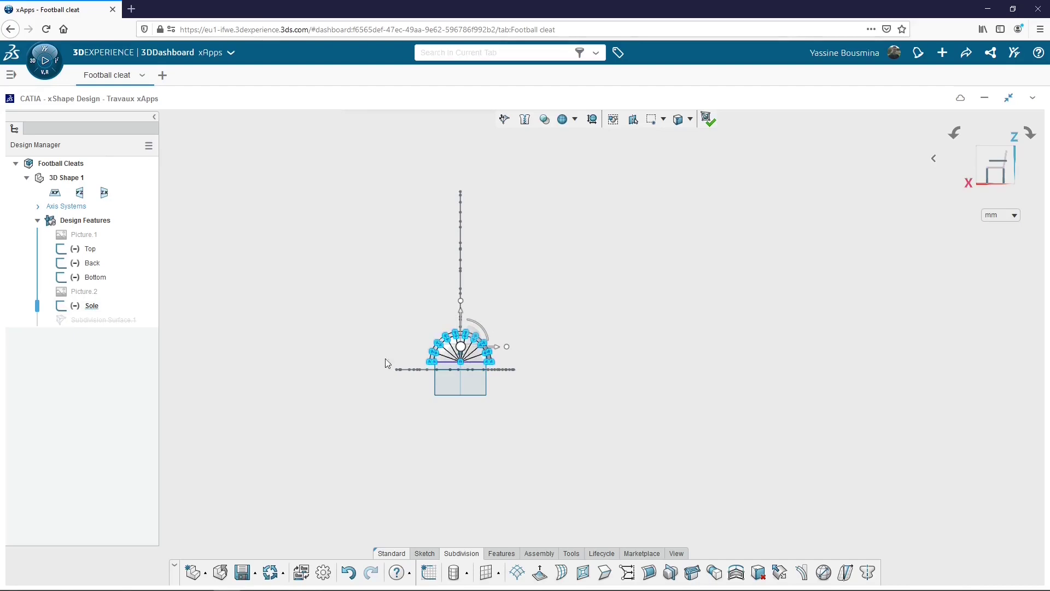
middle_click_drag(399, 378, 567, 374)
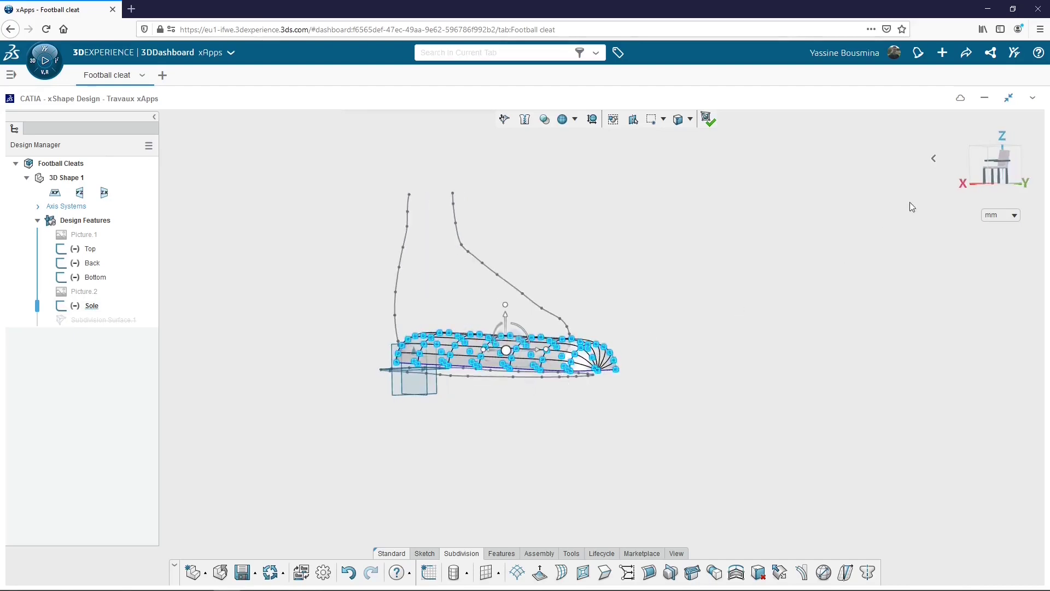
left_click(979, 169)
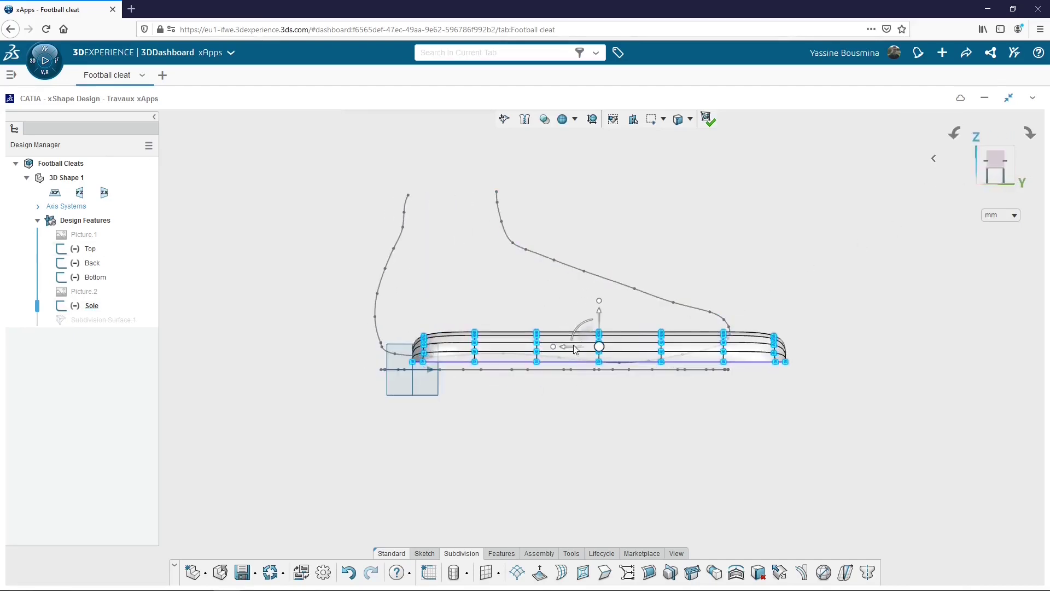
left_click_drag(585, 340, 554, 329)
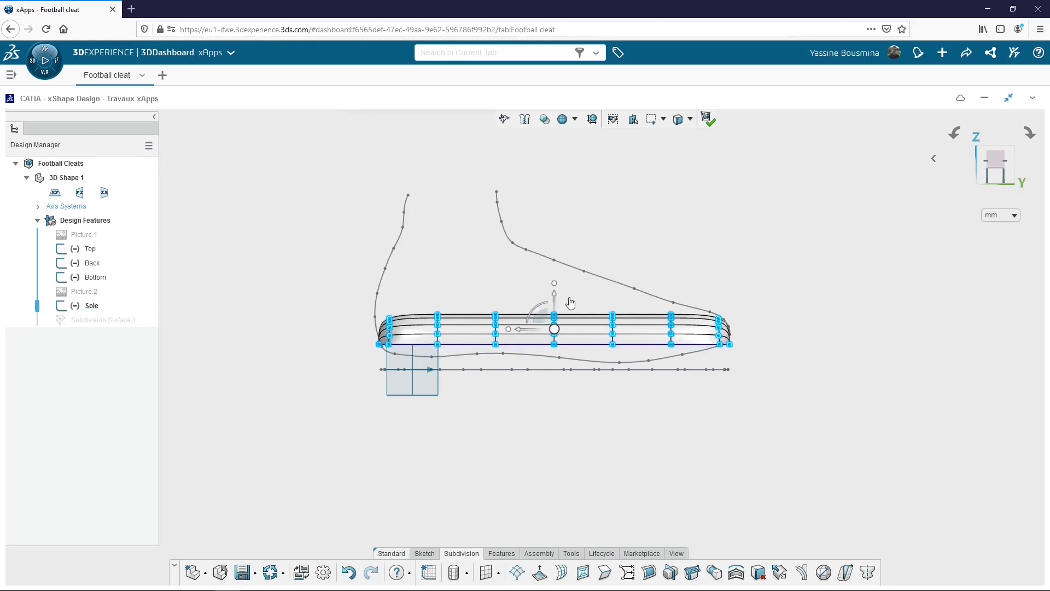
left_click(783, 275)
- Adjust the three frontmost rows of mesh points vertically to match the Top outline over the toe and forefoot
scroll(690, 378, "up", 3)
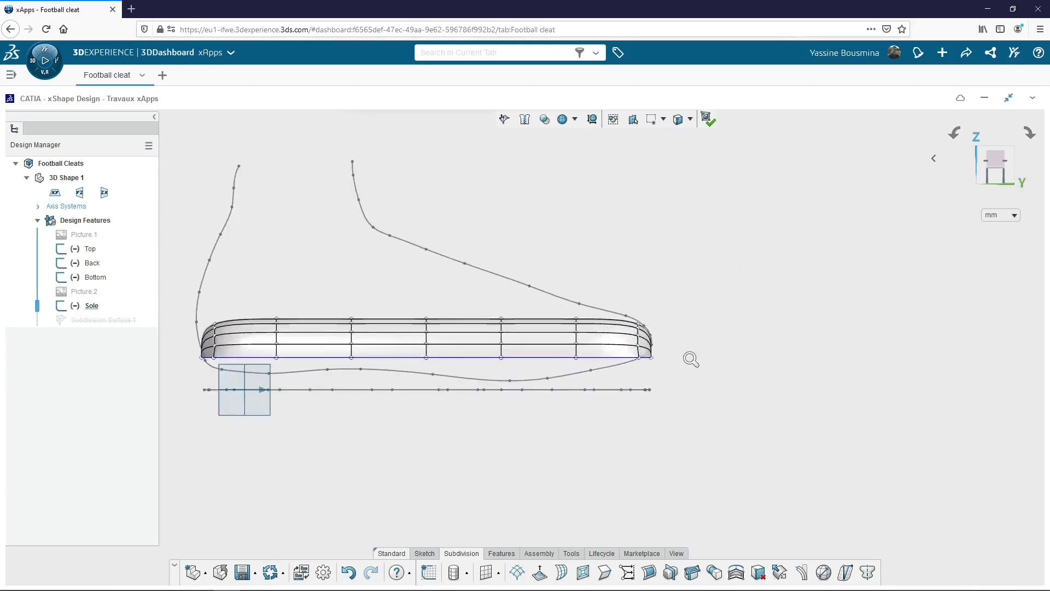
scroll(691, 359, "up", 3)
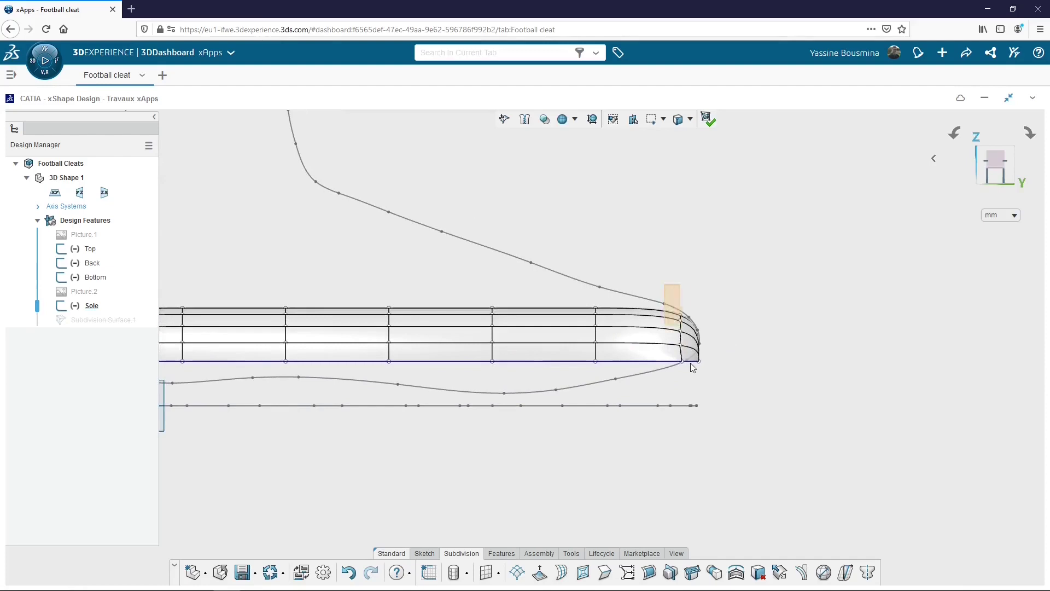
left_click(688, 353)
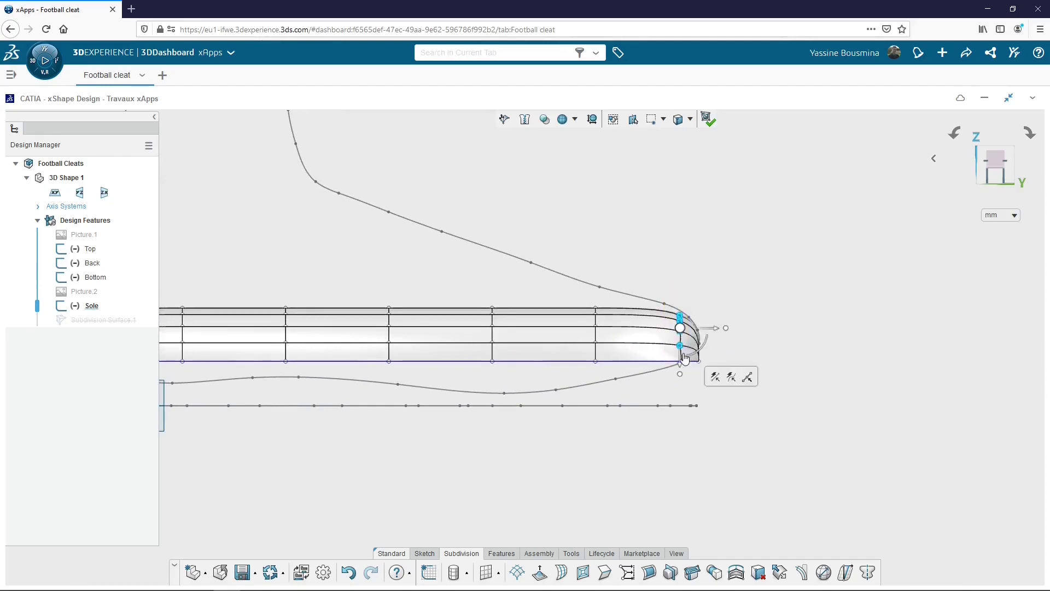
left_click_drag(680, 363, 680, 361)
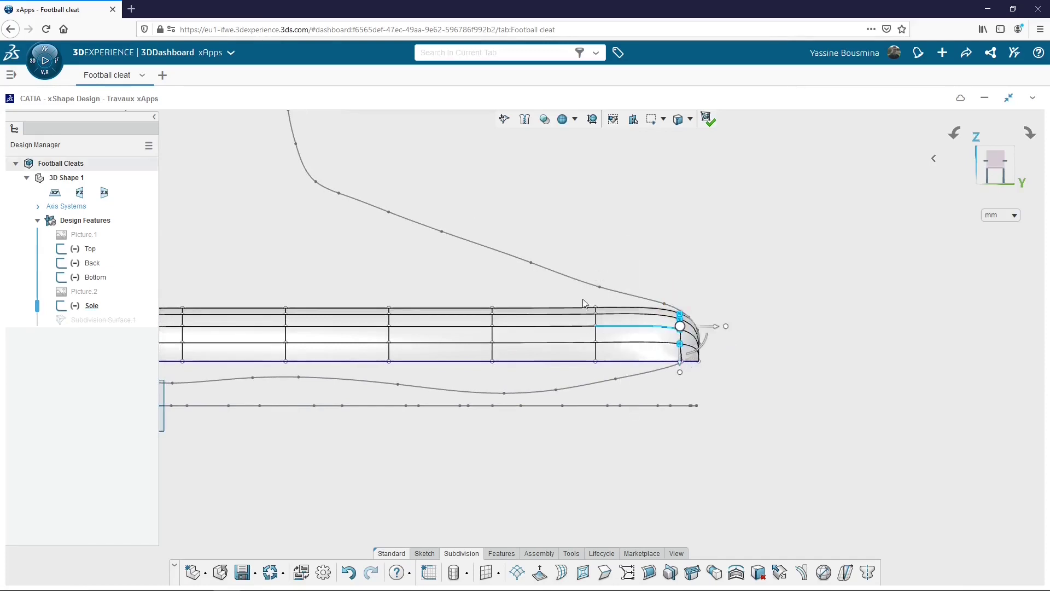
left_click(584, 295)
left_click(597, 356)
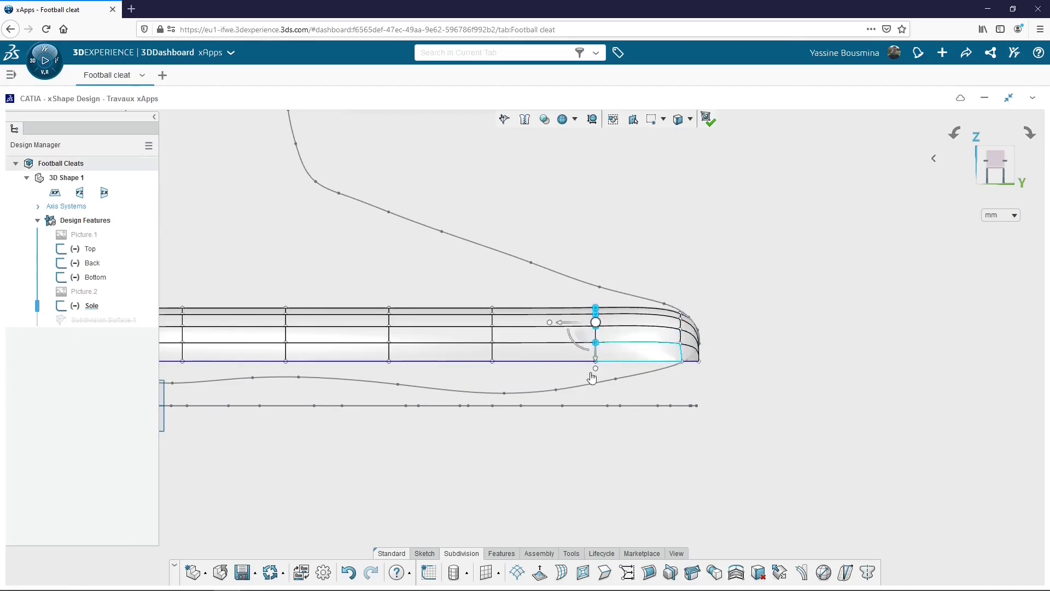
left_click_drag(596, 355, 602, 339)
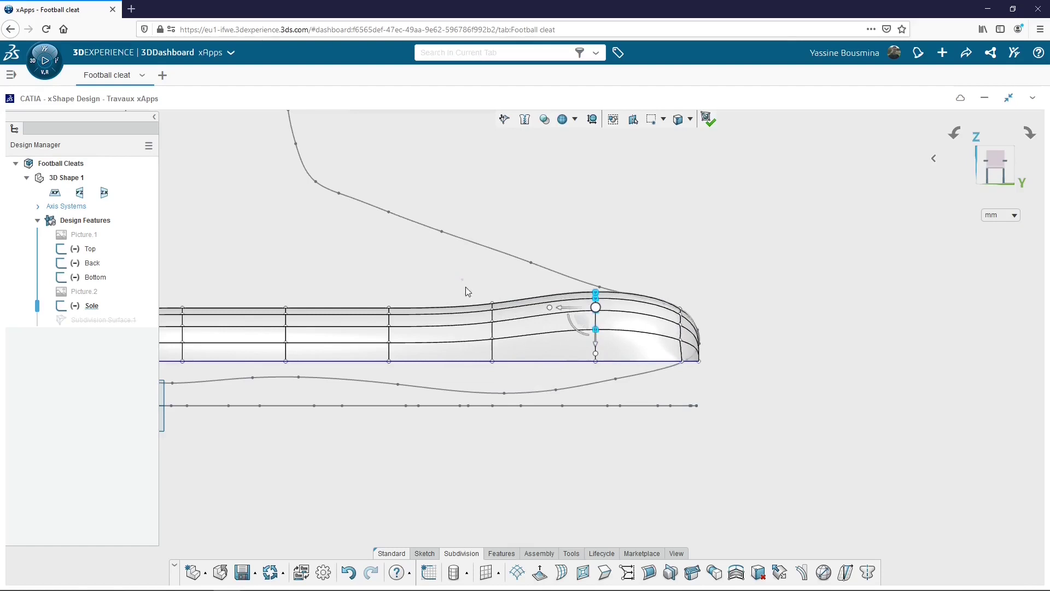
left_click_drag(461, 278, 494, 284)
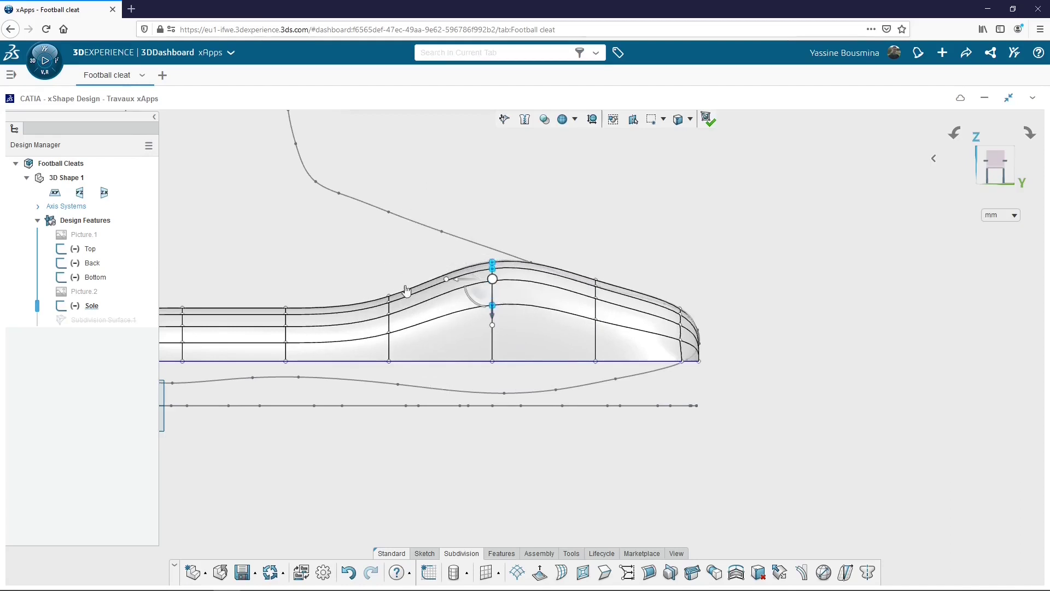
- Raise the mesh point rows from the midfoot back to the heel, shaping the instep and ankle along the outlines
left_click_drag(376, 278, 394, 235)
middle_click_drag(288, 282, 379, 354)
left_click(379, 376)
left_click_drag(379, 377, 381, 286)
left_click(274, 399)
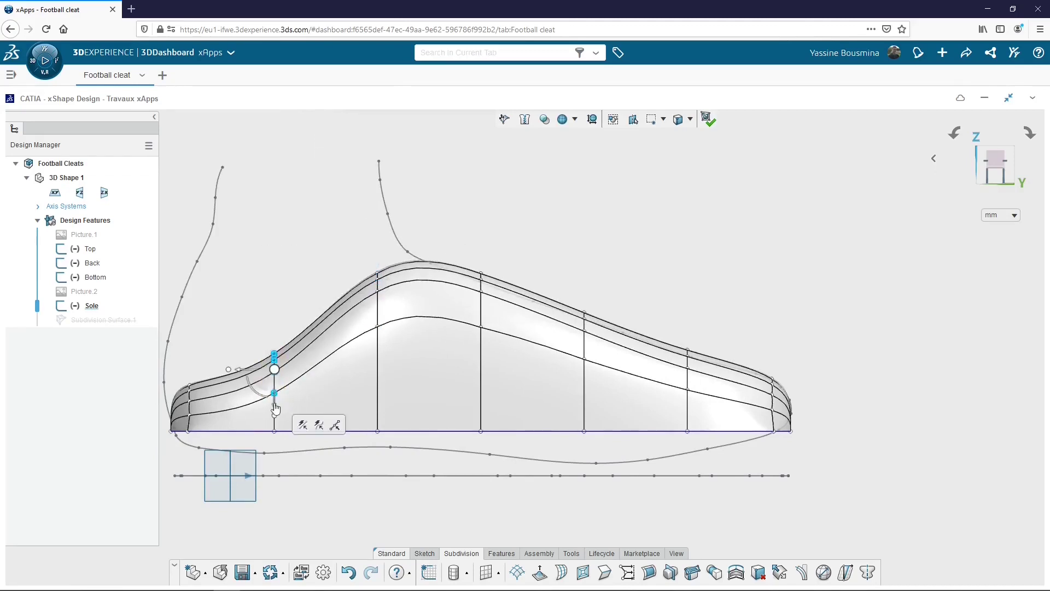
left_click_drag(276, 398, 293, 144)
mouse_move(176, 329)
left_mouse_down()
mouse_move(206, 397)
mouse_move(169, 333)
mouse_move(174, 340)
left_mouse_up()
- Insert 2 edge loops across the instep, just in front of the ankle opening
middle_click_drag(543, 253, 497, 289)
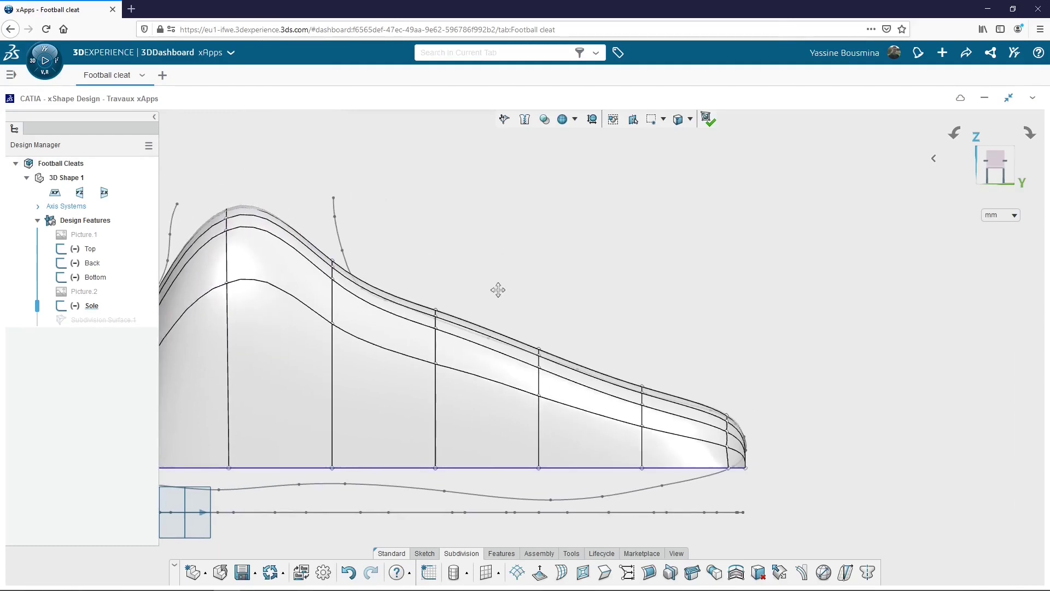
left_click(379, 348)
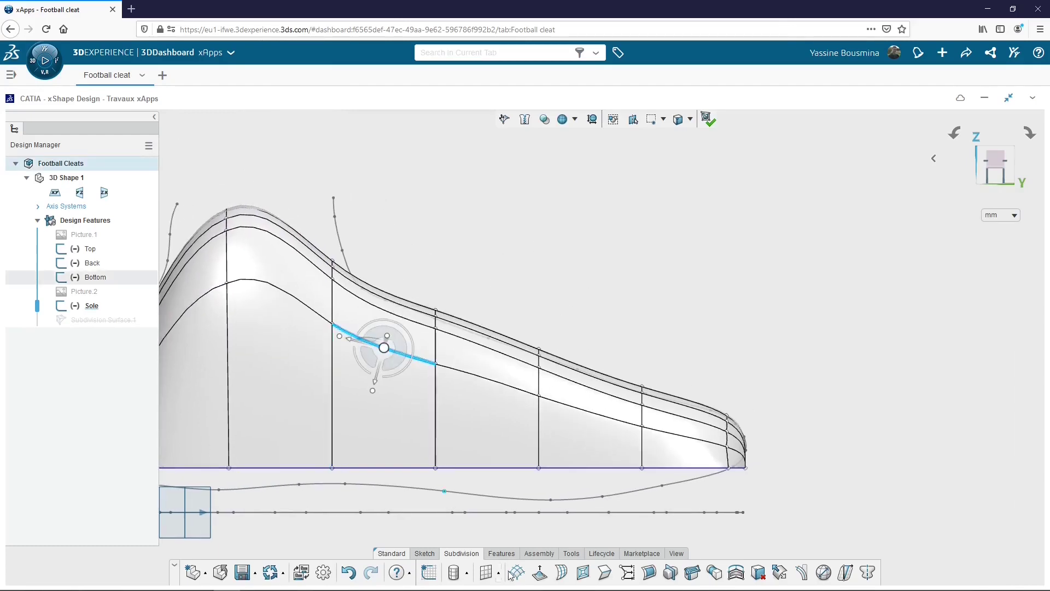
left_click(561, 575)
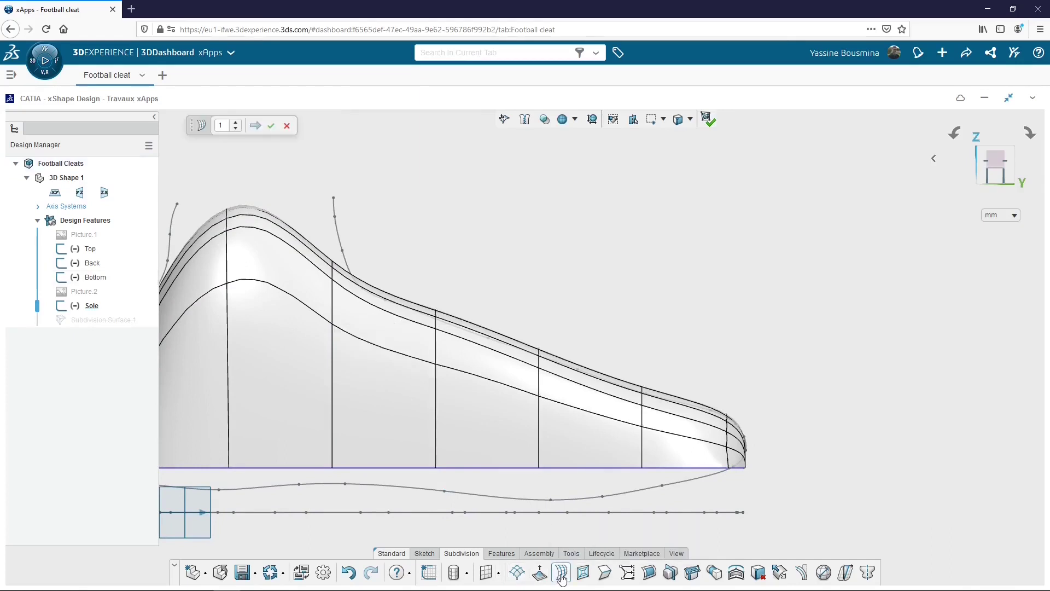
left_click(236, 124)
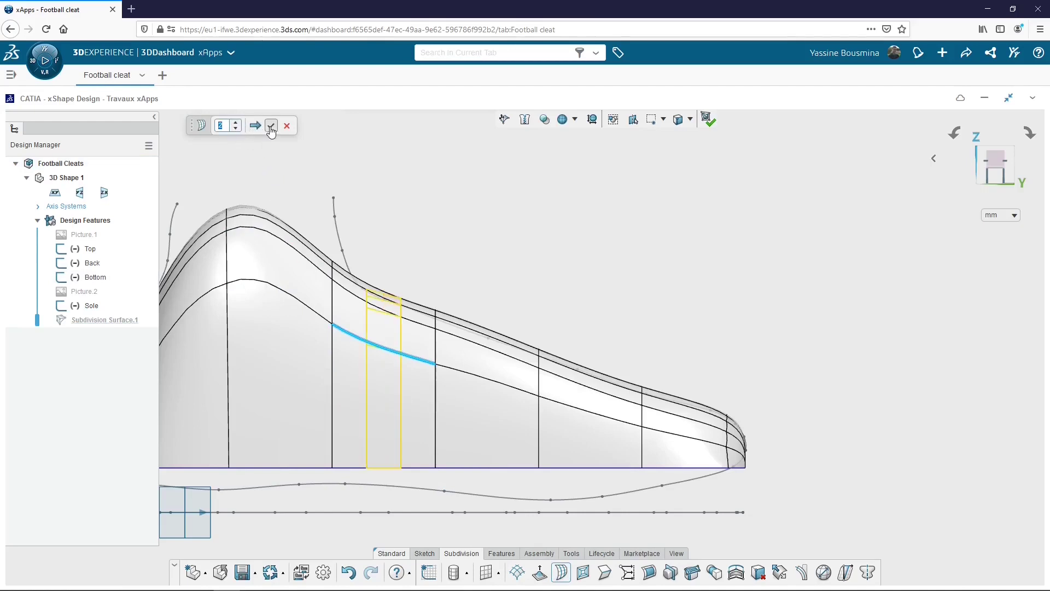
left_click(271, 127)
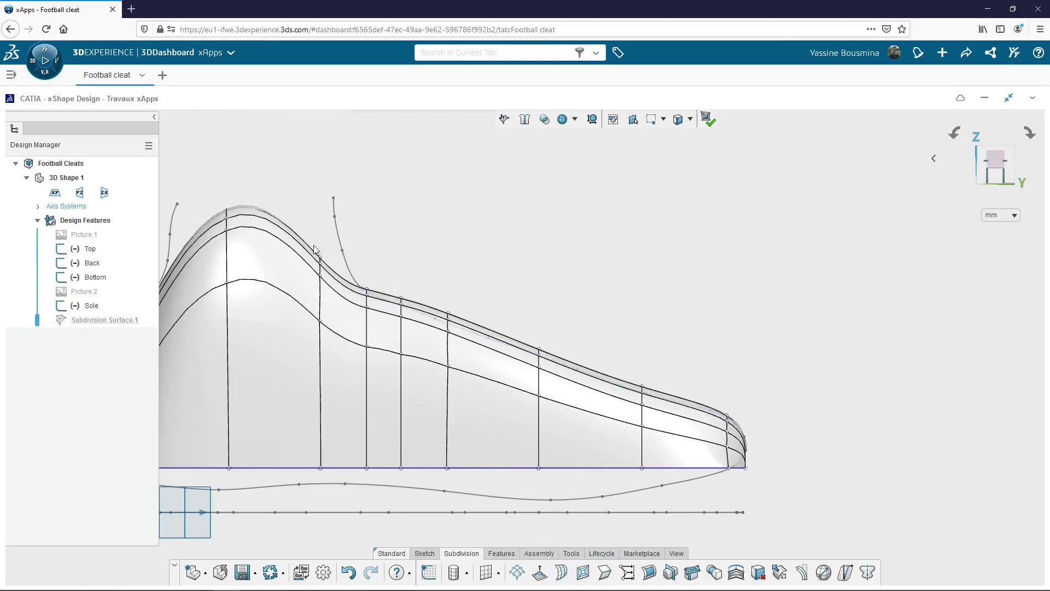
- Raise the point row behind the inserted loops and shift the rows at the ankle bend toward the heel
left_click(332, 343)
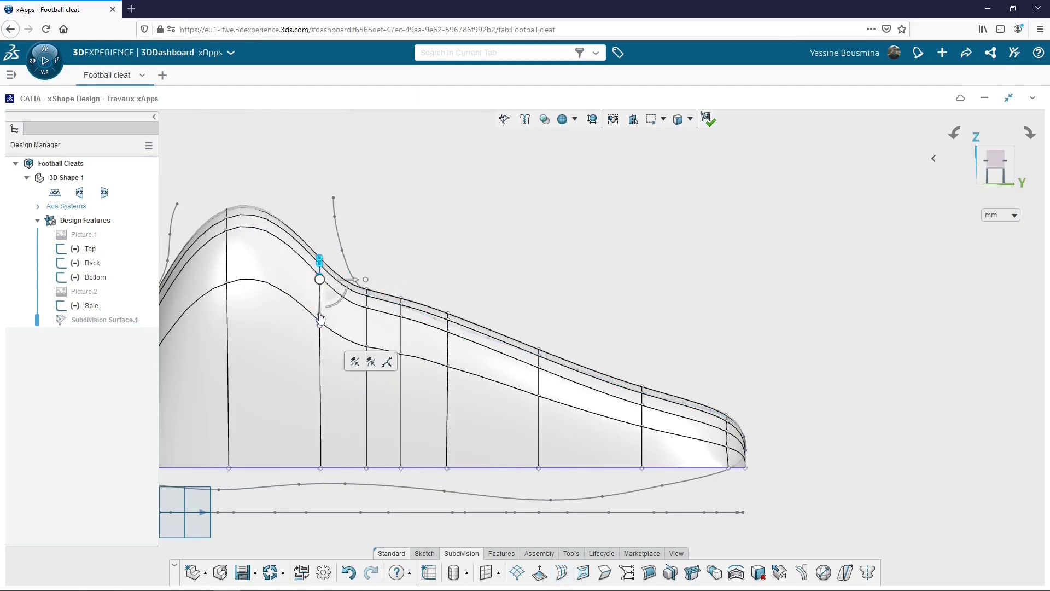
left_click_drag(321, 318, 321, 269)
left_click(364, 364)
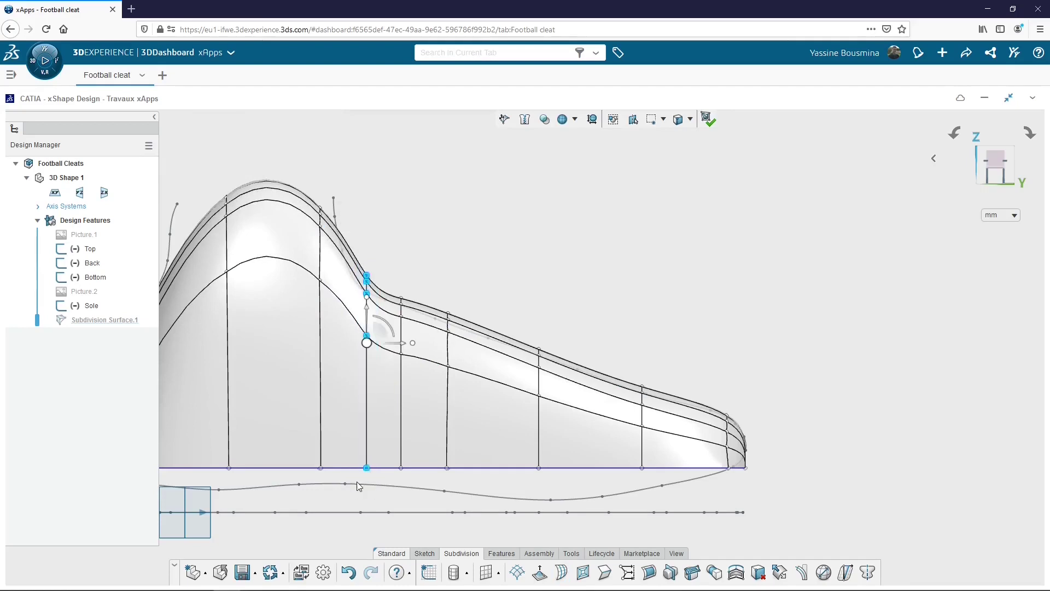
left_click_drag(401, 344, 377, 345)
left_click(380, 264)
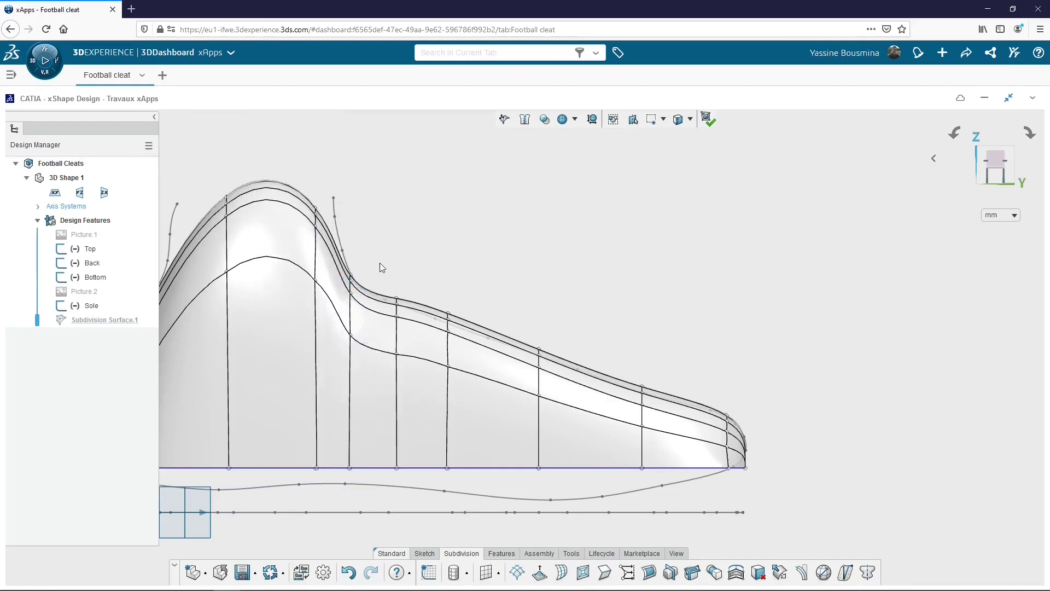
- Reposition the two point rows just ahead of the ankle bend to follow the Top outline
left_click_drag(380, 264, 411, 479)
left_click_drag(435, 359, 427, 361)
left_click_drag(401, 293, 454, 376)
- Raise the two point rows at the front of the ankle closer to the Top outline
left_click(370, 256)
left_click_drag(370, 257, 339, 373)
left_click_drag(359, 313, 362, 308)
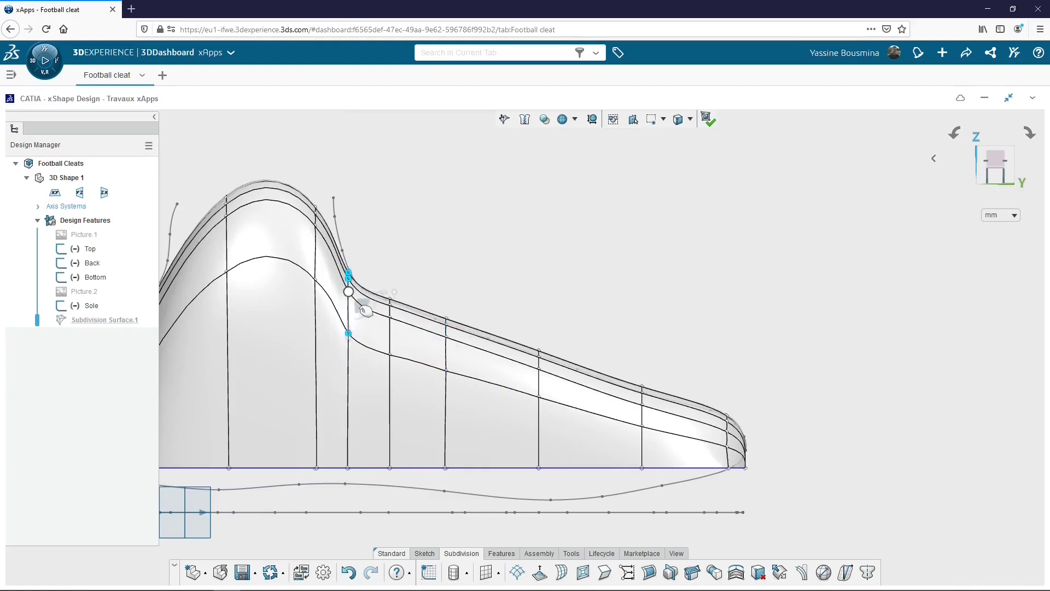
left_click(317, 241)
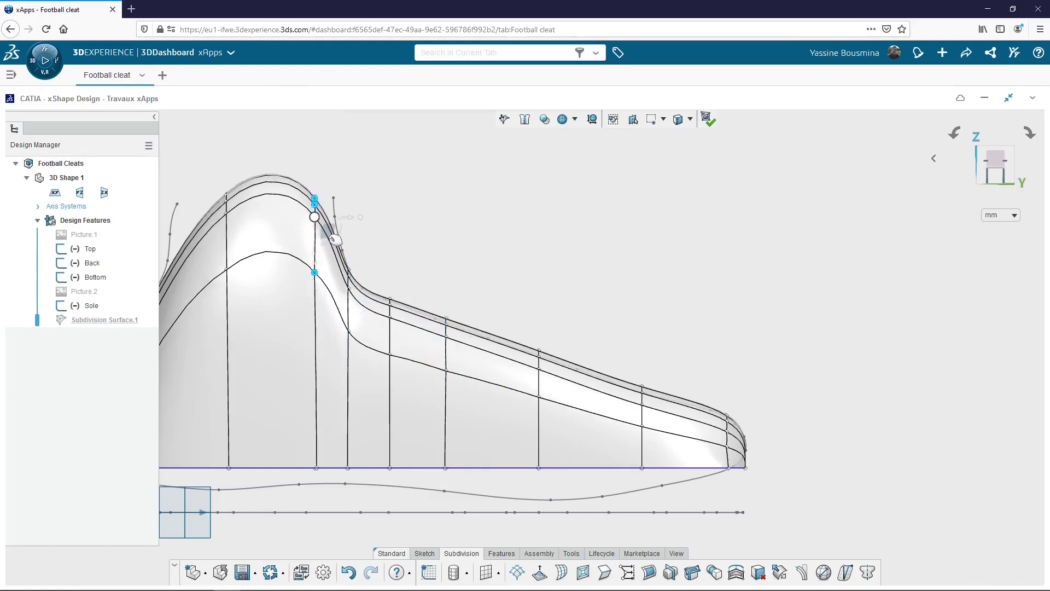
left_click_drag(333, 239, 334, 238)
- Insert one edge loop between the two front ankle rows and raise its upper points along the Top outline
left_click(329, 296)
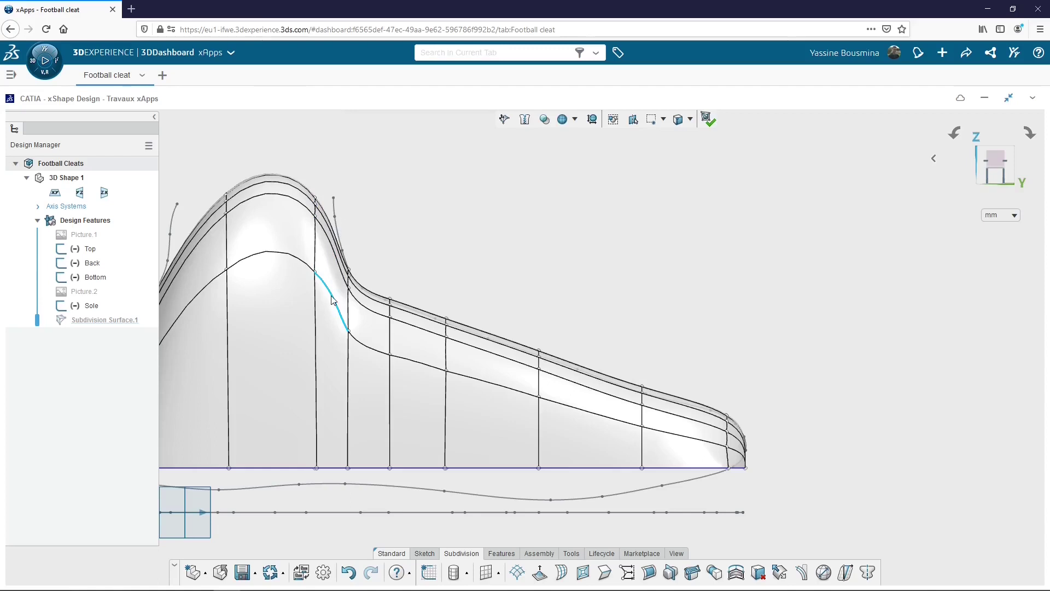
left_click(332, 300)
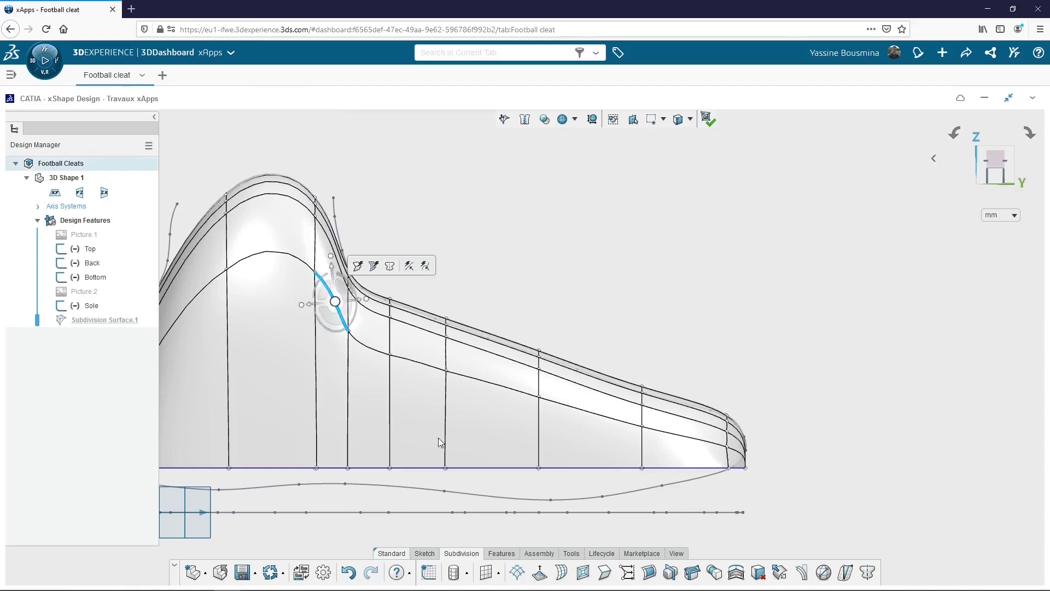
left_click(569, 579)
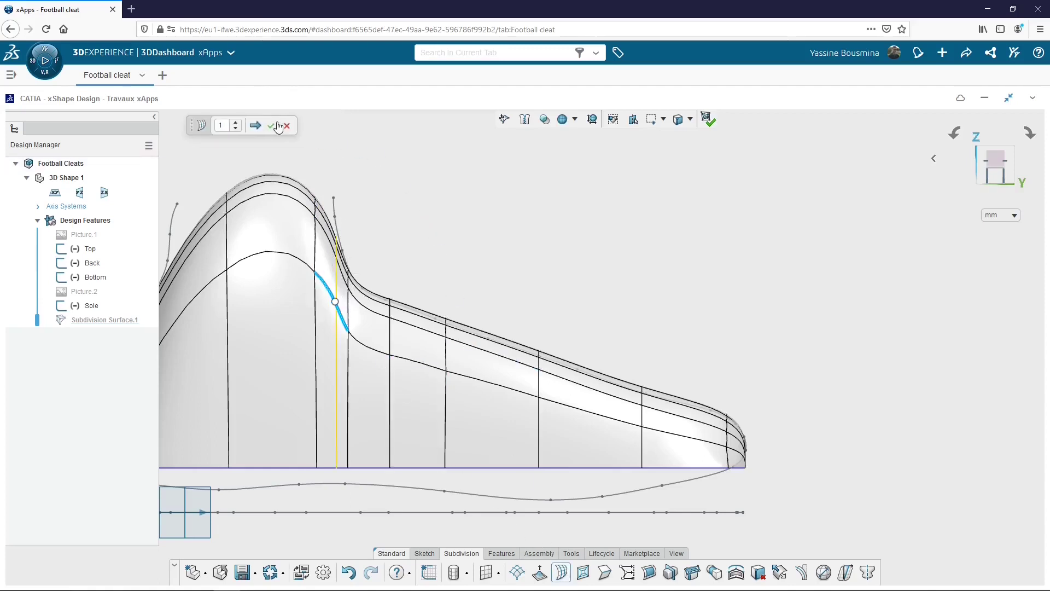
left_click(277, 127)
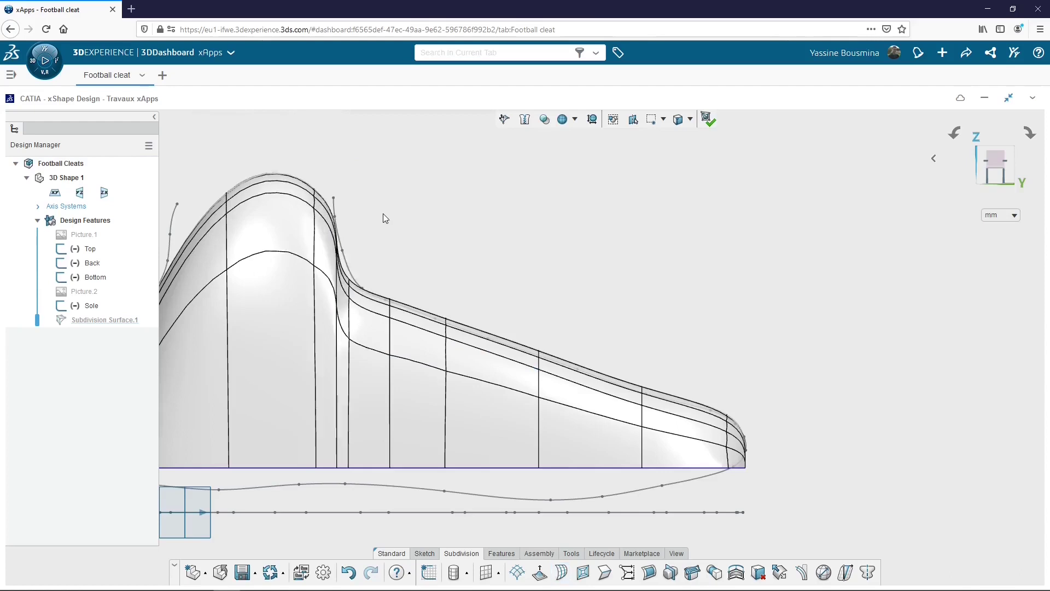
mouse_move(357, 220)
left_mouse_down()
mouse_move(324, 331)
mouse_move(366, 254)
mouse_move(353, 222)
mouse_move(328, 334)
left_mouse_up()
left_click_drag(357, 284, 354, 230)
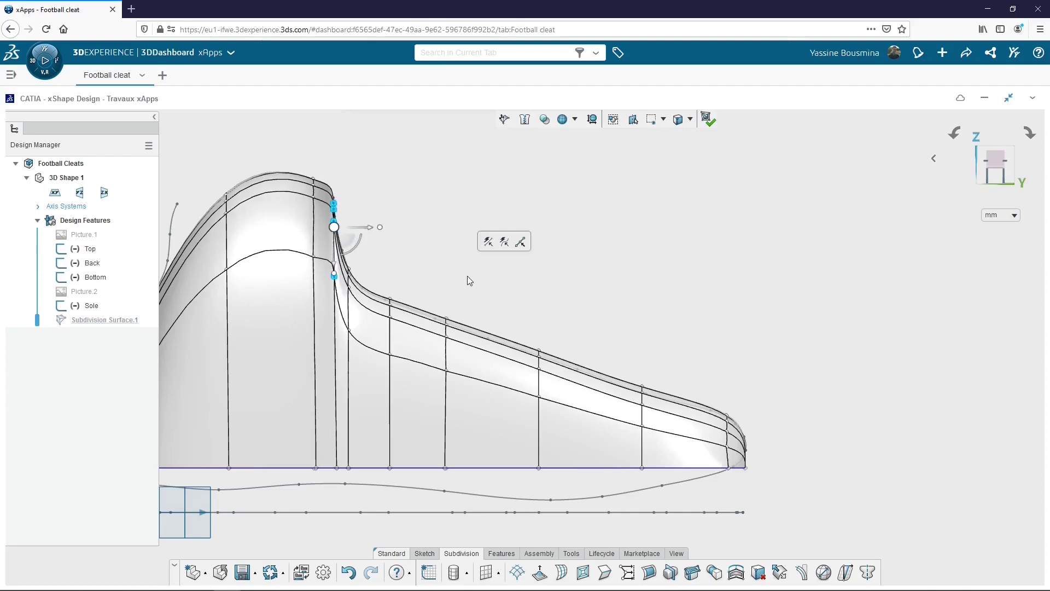
- Shift the point rows at the front of the ankle opening slightly toward the heel
middle_click_drag(467, 276, 443, 331)
left_click(991, 167)
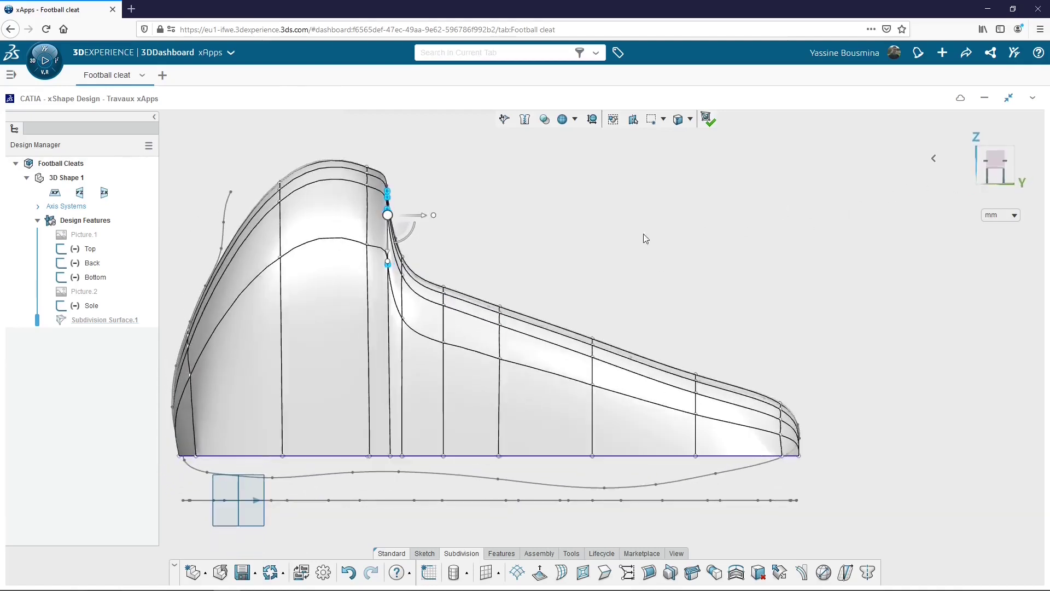
left_click(504, 244)
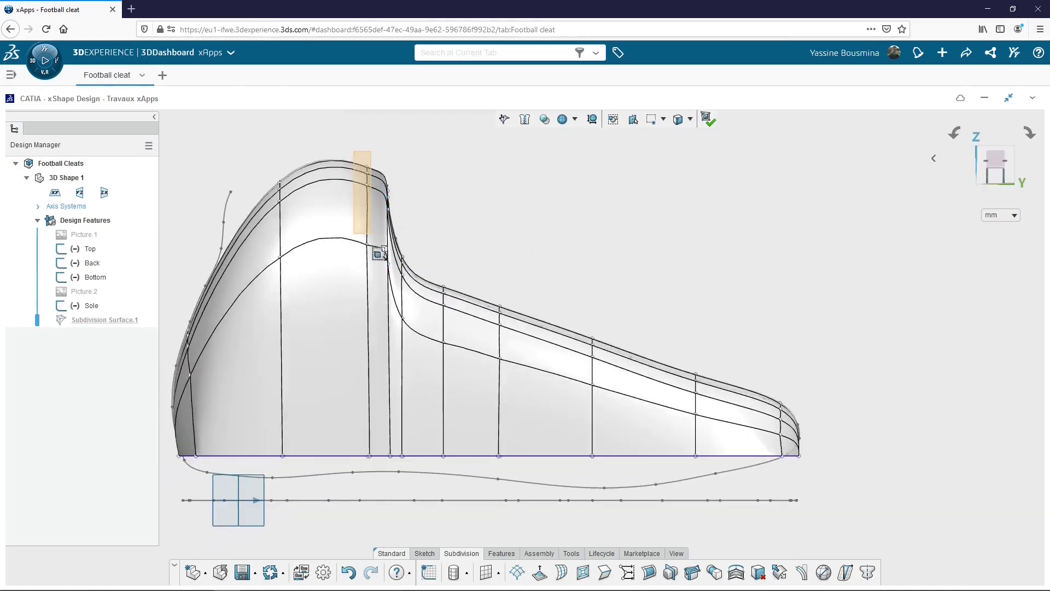
left_click(376, 473)
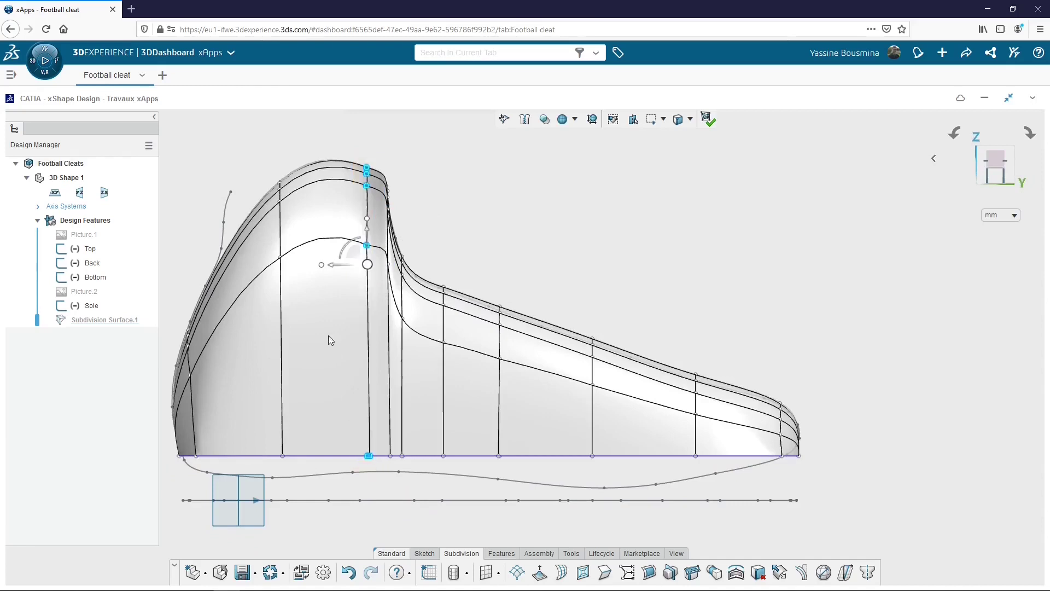
left_click_drag(341, 265, 329, 275)
left_click(213, 196)
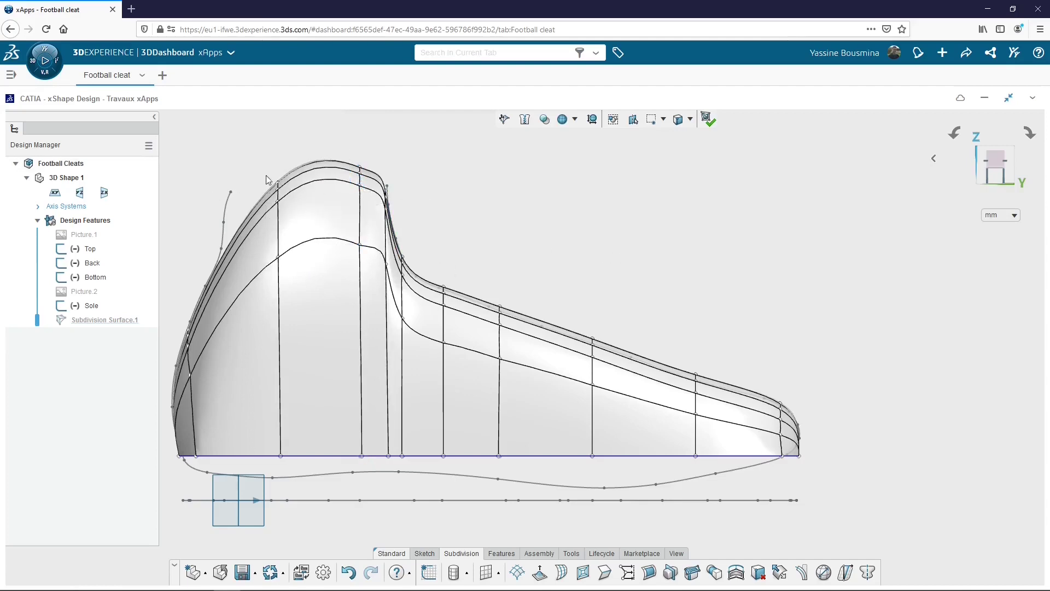
- Insert two edge loops between the rearmost heel row and the next point row
left_click(242, 300)
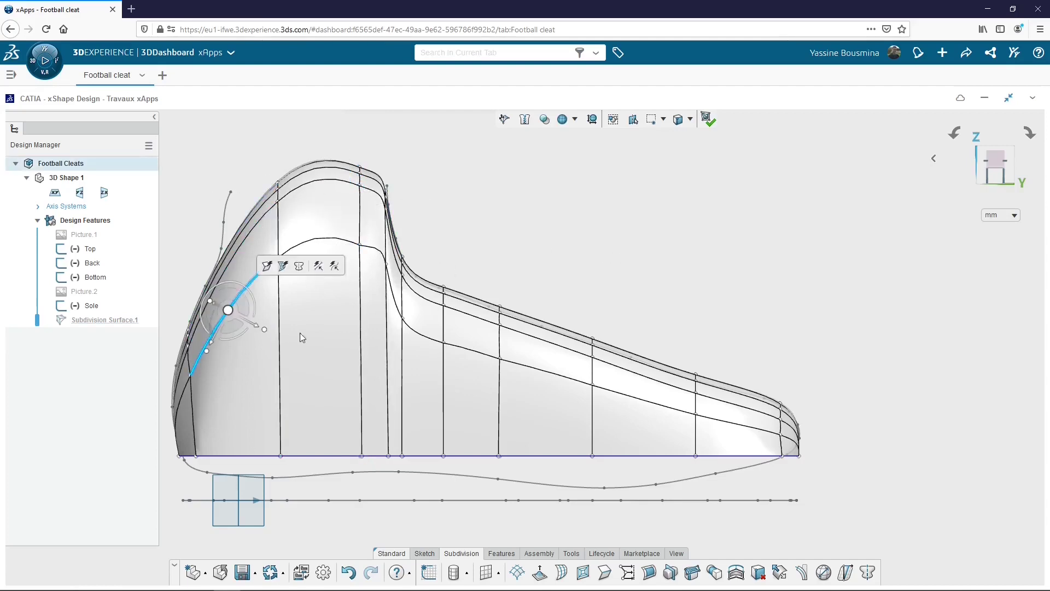
left_click(563, 573)
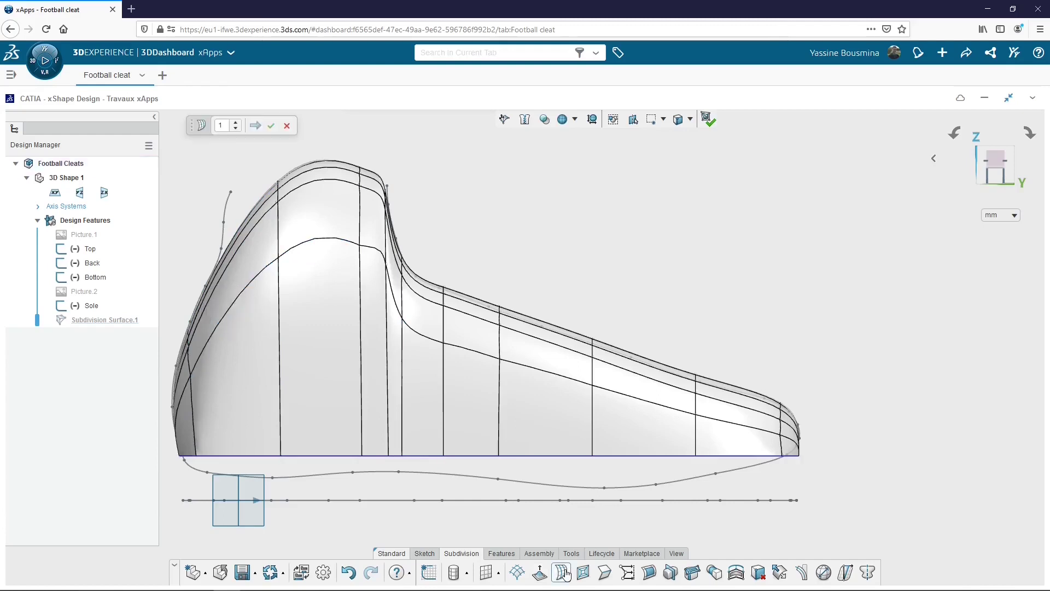
left_click(236, 122)
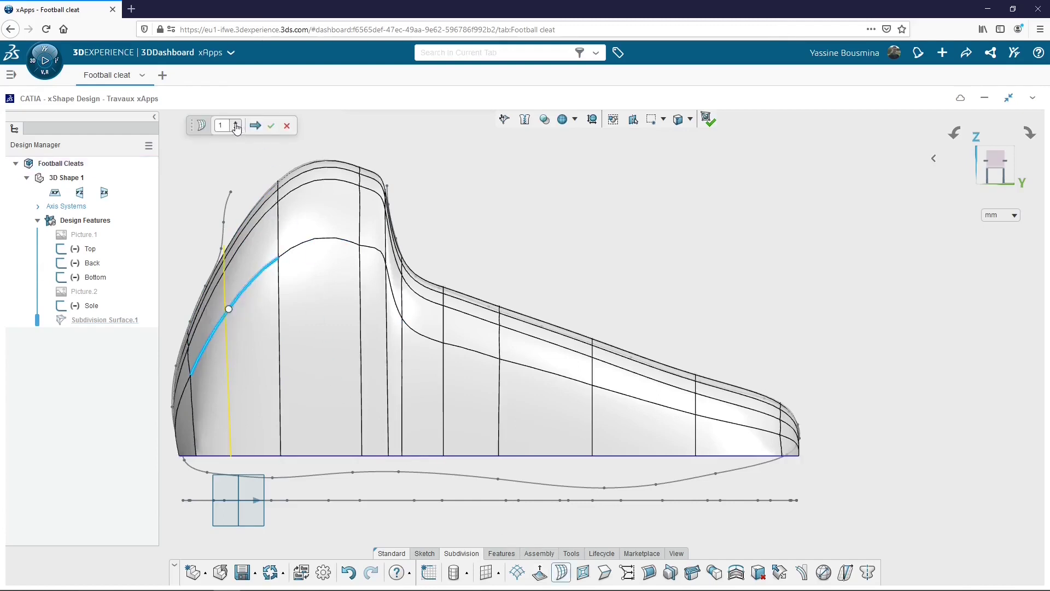
left_click(270, 127)
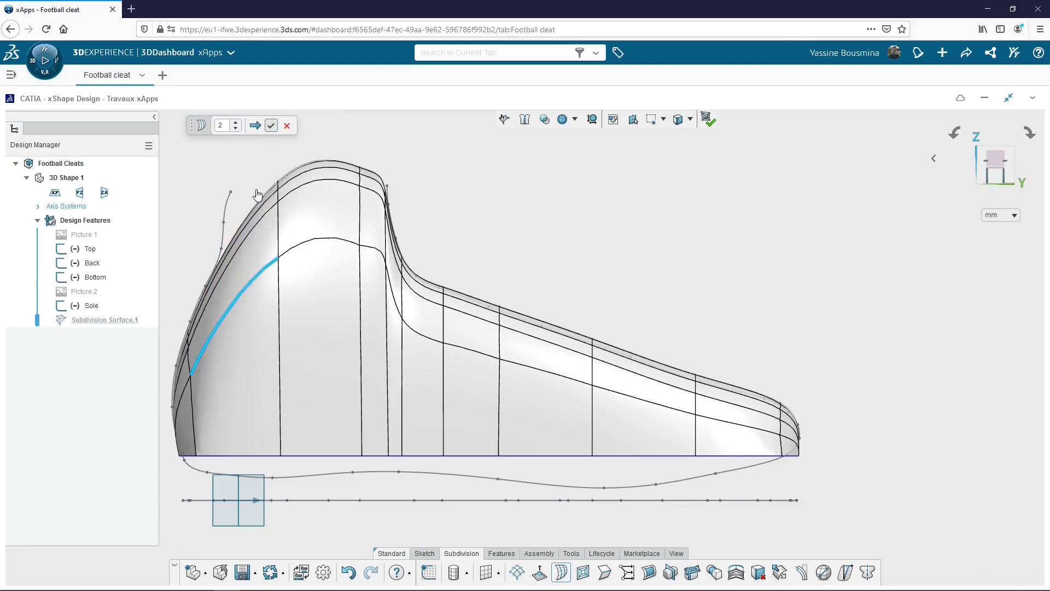
- Move the points of the two inserted loops toward the Back outline
middle_click_drag(183, 279, 262, 258)
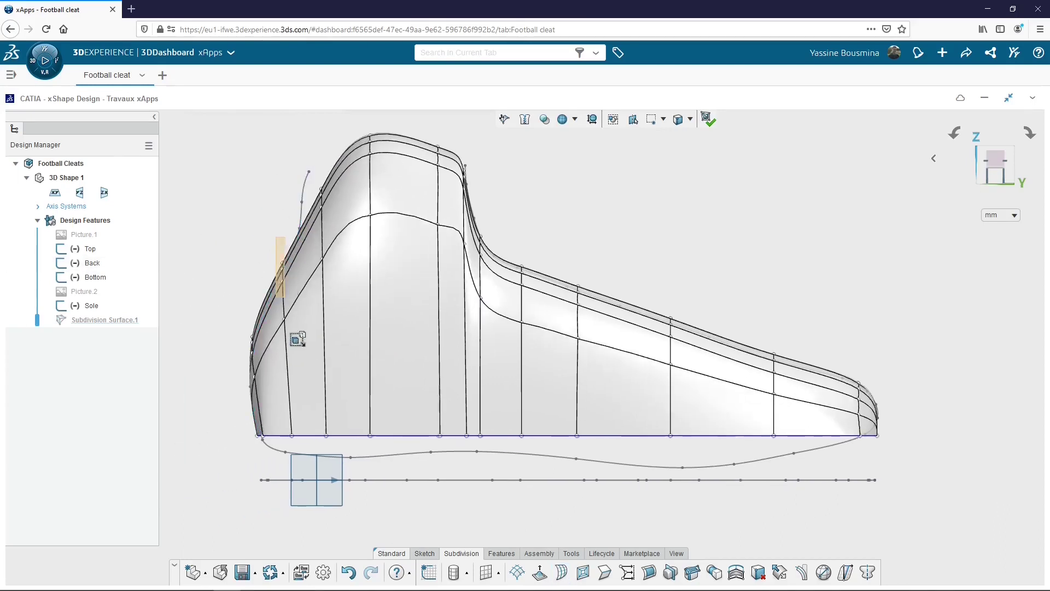
left_click(283, 309)
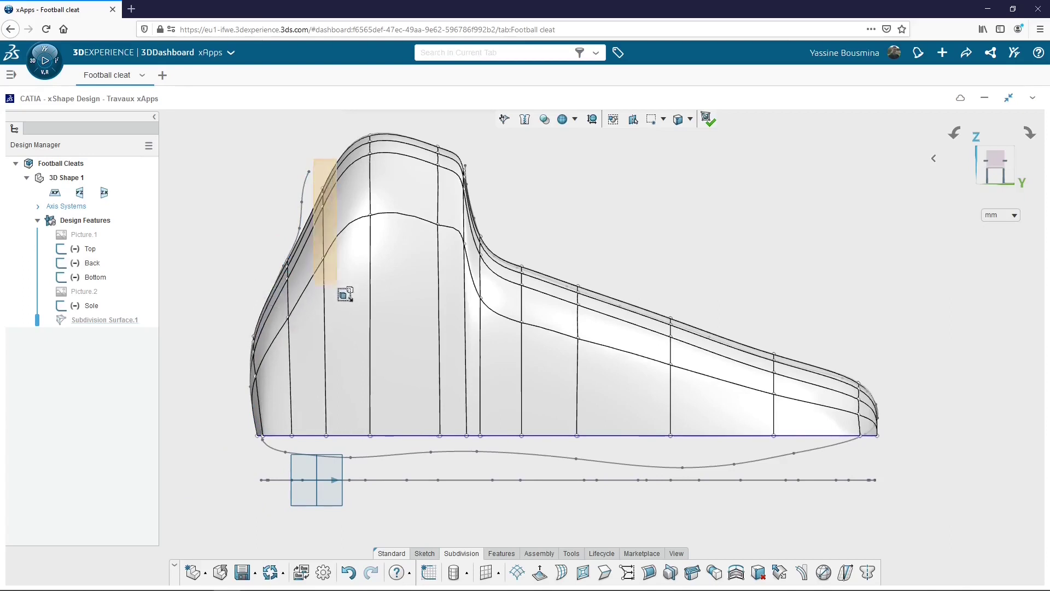
left_click(318, 208)
left_click_drag(309, 145, 338, 439)
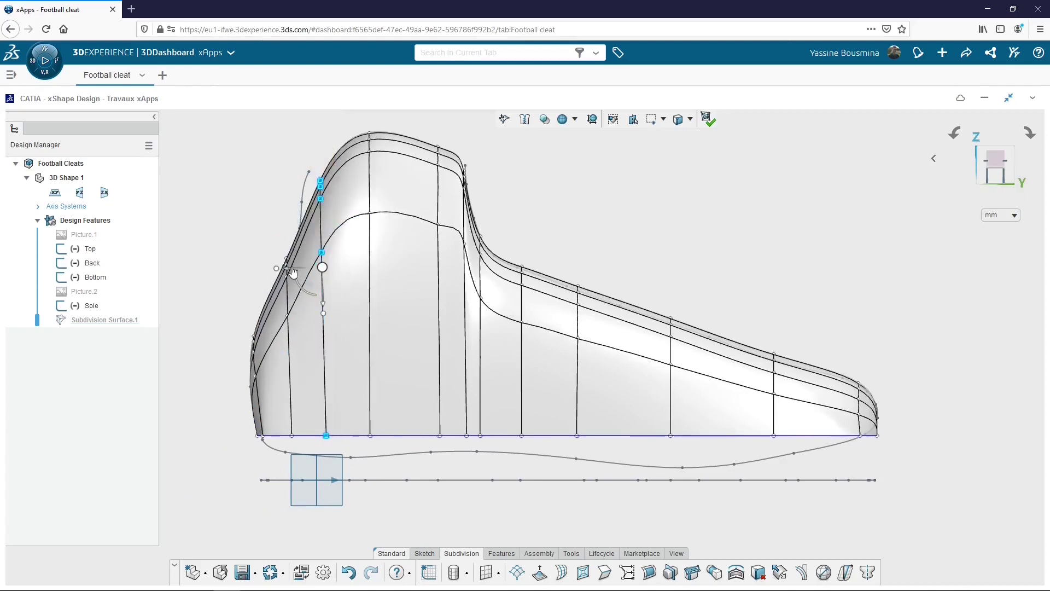
left_click_drag(290, 268, 287, 268)
- Lower the upper points at the crest of the ankle and raise those of the row behind it along the Back outline
left_click_drag(359, 132, 395, 248)
left_click_drag(369, 202, 375, 227)
left_click_drag(300, 150, 331, 276)
left_click_drag(304, 218, 304, 209)
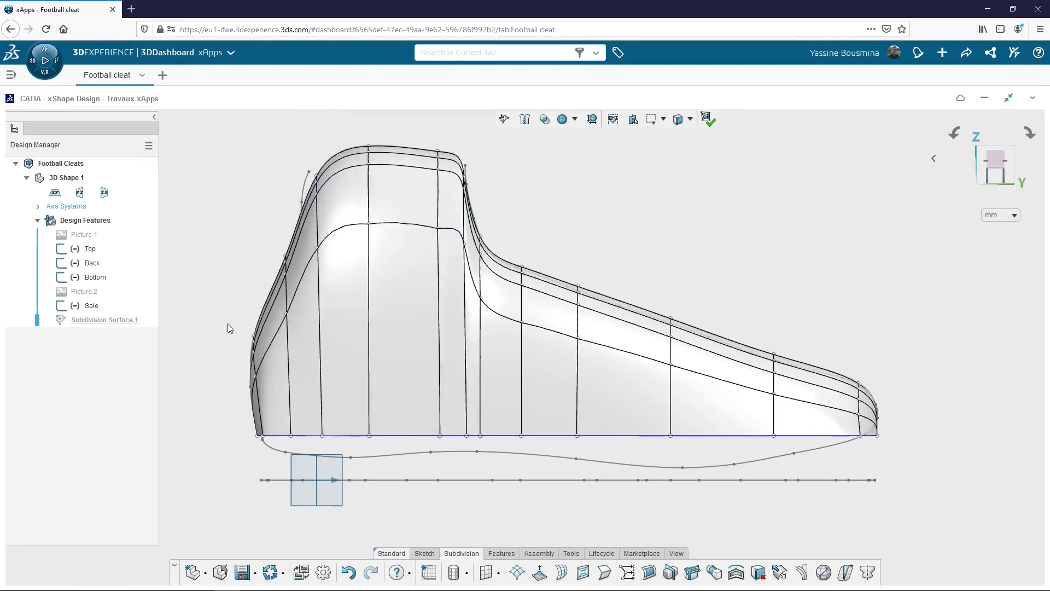
- Align the bottom points at the toe tip and just behind it with the Bottom outline
middle_click_drag(593, 475, 572, 467)
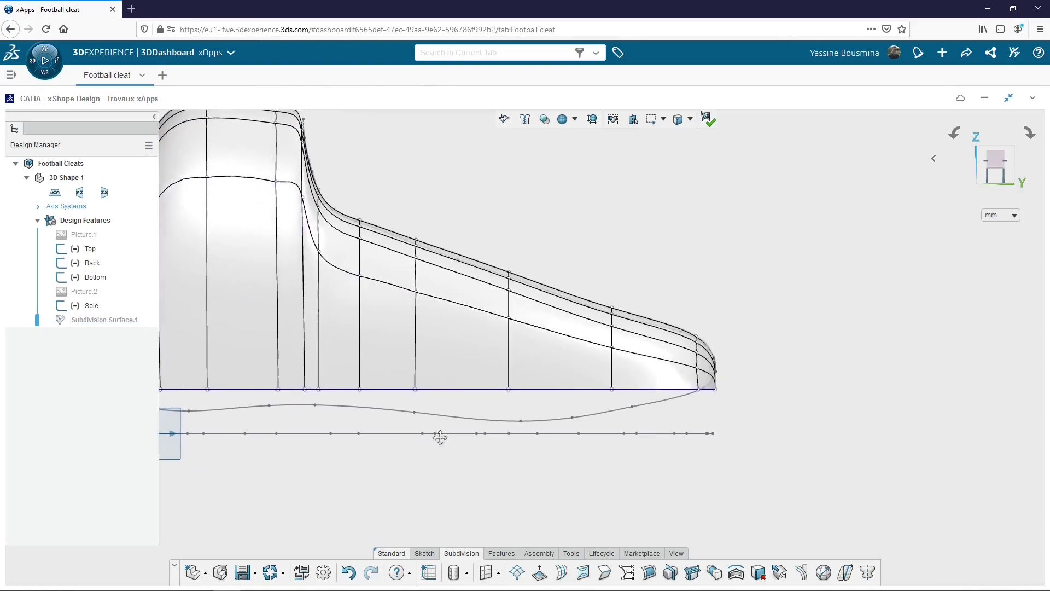
middle_click_drag(440, 437, 513, 392)
middle_click_drag(663, 430, 523, 335)
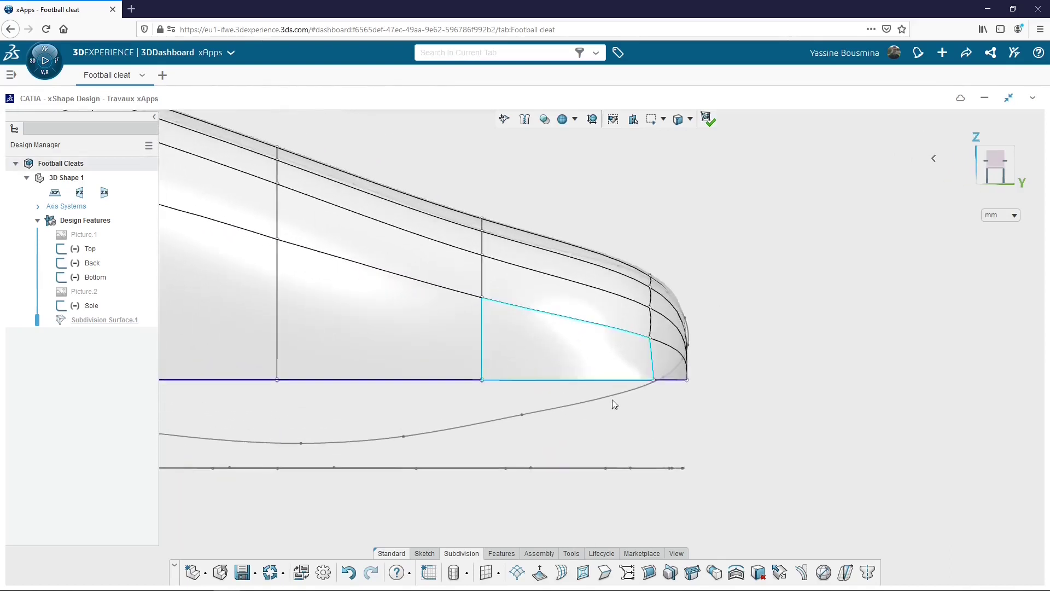
left_click(699, 370)
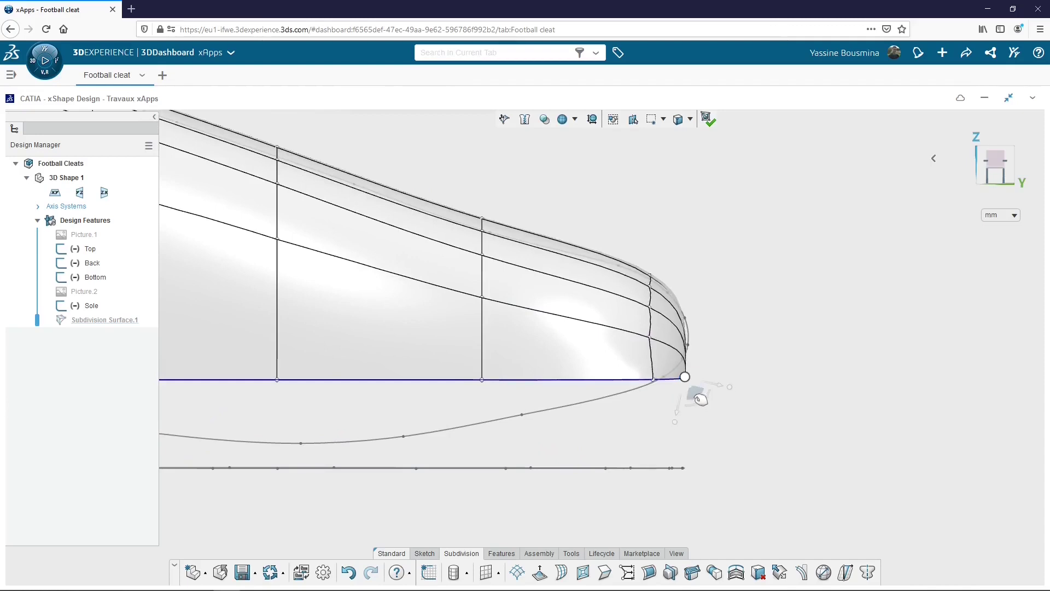
left_click_drag(699, 393, 703, 379)
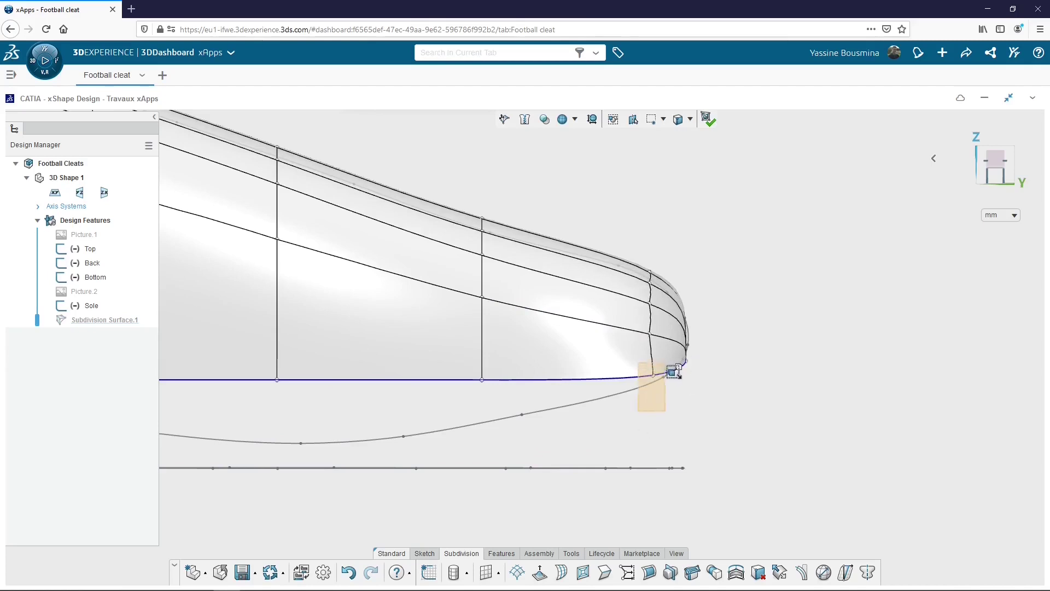
left_click_drag(664, 405, 664, 410)
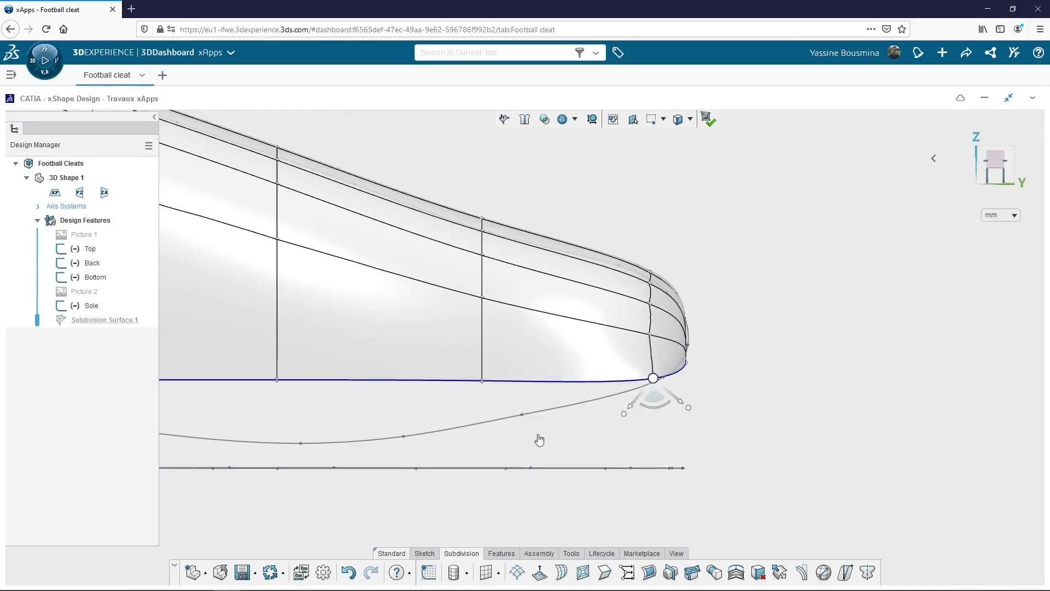
- Lower the bottom points of the three forefoot rows behind the toe onto the Bottom outline
left_click_drag(445, 450, 509, 355)
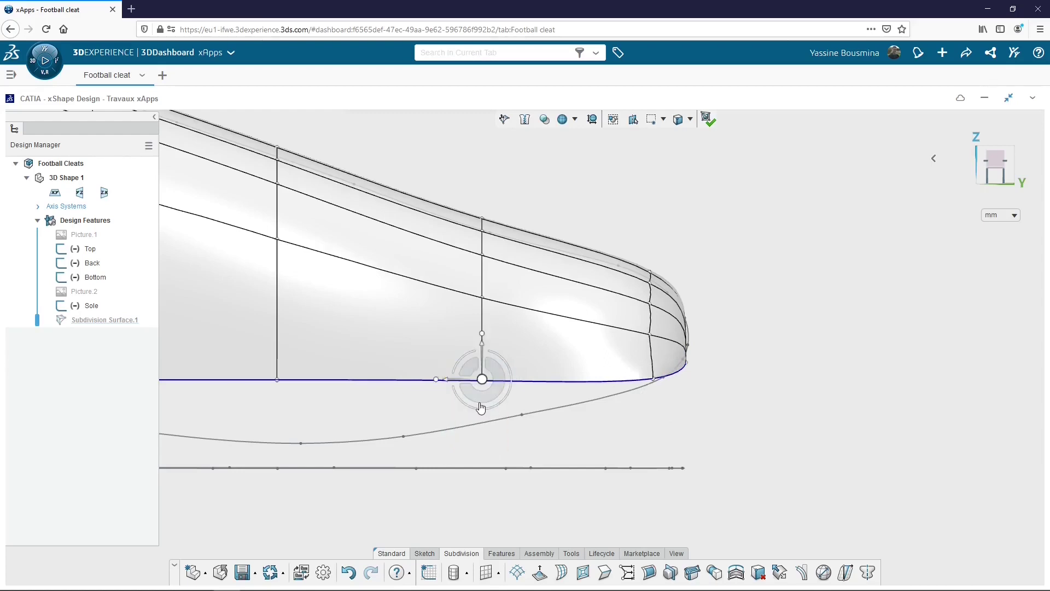
left_click_drag(485, 401, 495, 452)
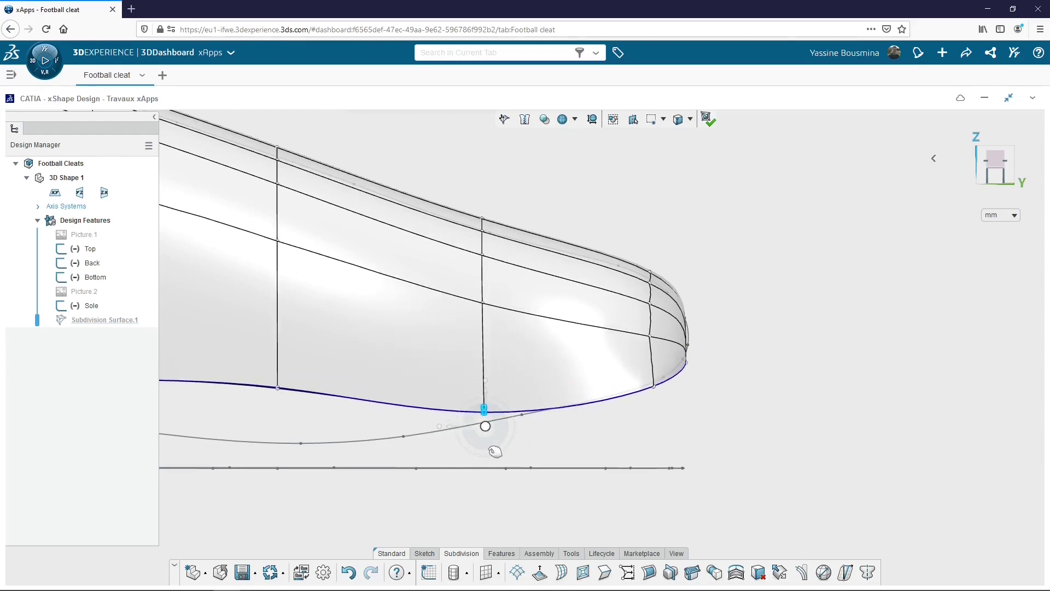
middle_click_drag(535, 442, 730, 416)
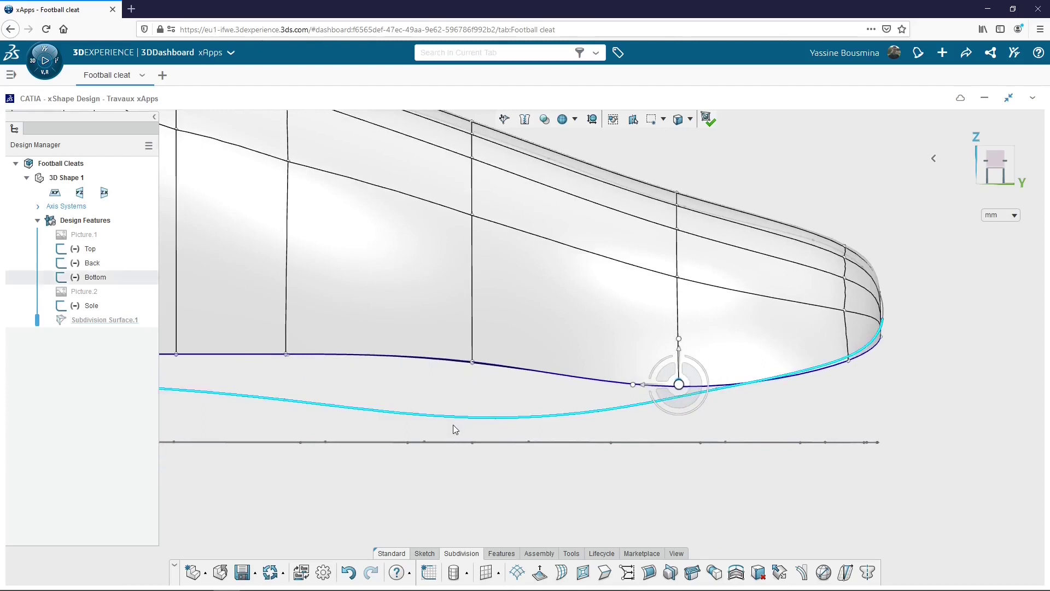
left_click_drag(453, 421, 484, 352)
left_click_drag(477, 389, 486, 466)
middle_click_drag(468, 475, 562, 479)
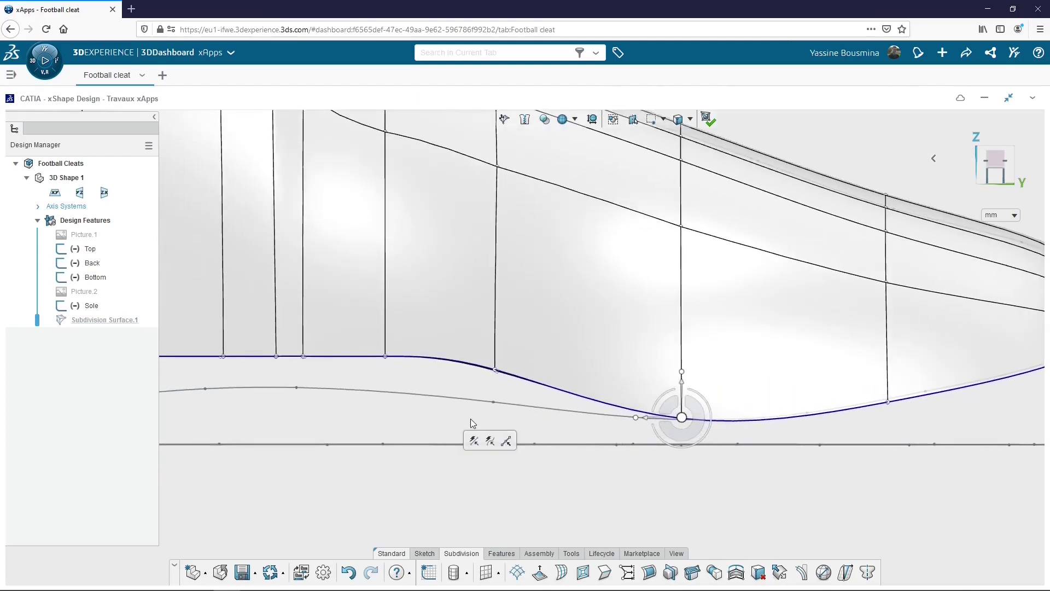
left_click(495, 370)
left_click_drag(509, 387, 509, 431)
- Lower the bottom points of the three rows beneath the ankle bend to the Bottom outline
middle_click_drag(356, 414, 514, 408)
left_click_drag(513, 408, 578, 342)
left_click_drag(550, 385, 550, 418)
mouse_move(481, 339)
left_mouse_down()
mouse_move(443, 408)
mouse_move(472, 398)
mouse_move(473, 409)
mouse_move(450, 335)
left_mouse_up()
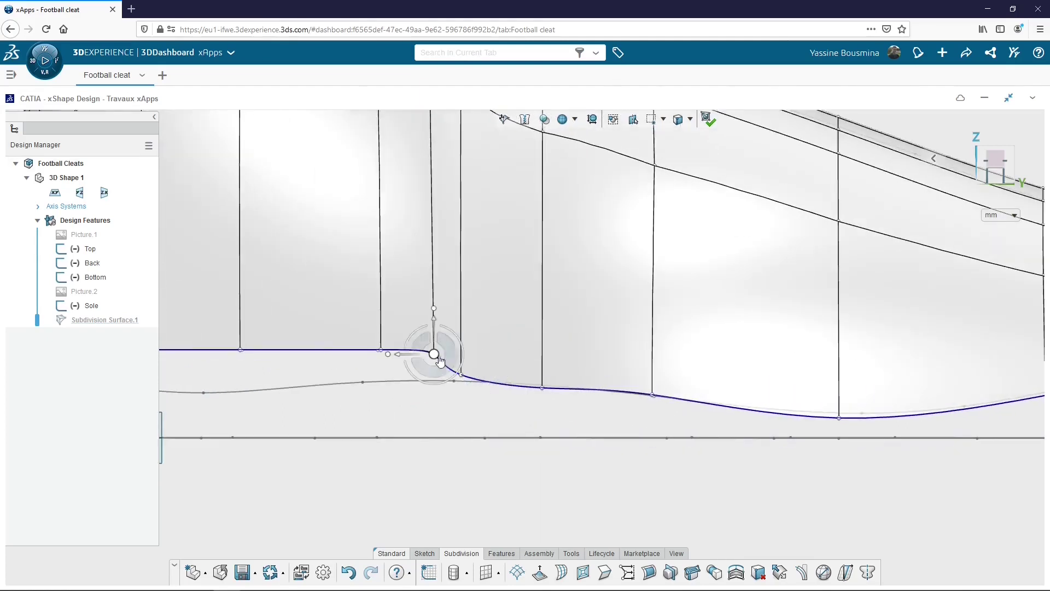
left_click_drag(433, 386, 432, 411)
- Lower the bottom points of the remaining rows under the ankle and heel to follow the Bottom outline
left_click_drag(368, 395, 392, 416)
middle_click_drag(217, 411, 479, 405)
mouse_move(480, 406)
left_mouse_down()
mouse_move(515, 365)
mouse_move(523, 334)
left_mouse_up()
left_click_drag(513, 392, 515, 430)
left_click_drag(395, 395, 438, 334)
left_click_drag(426, 387, 429, 411)
left_click_drag(330, 401, 370, 330)
left_click_drag(364, 380, 364, 409)
left_click_drag(280, 388, 308, 383)
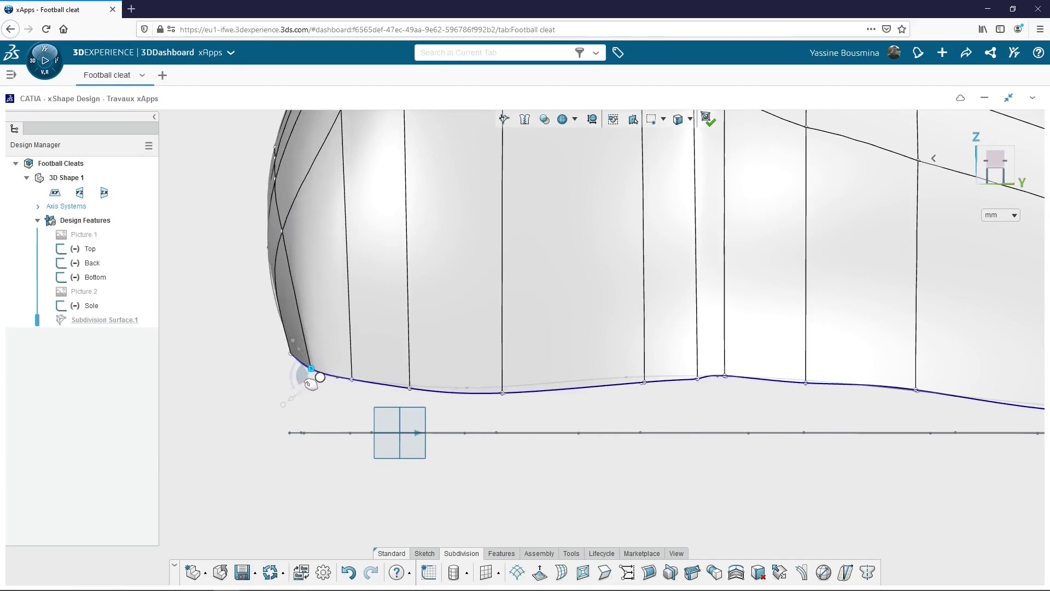
- Fine-tune the bottom points under the heel and ankle bend to smooth the edge along the Bottom outline
mouse_move(491, 408)
left_mouse_down()
mouse_move(514, 383)
mouse_move(503, 401)
left_mouse_up()
middle_click_drag(635, 406, 498, 414)
scroll(498, 414, "up", 1)
left_click_drag(498, 414, 583, 376)
left_click(566, 382)
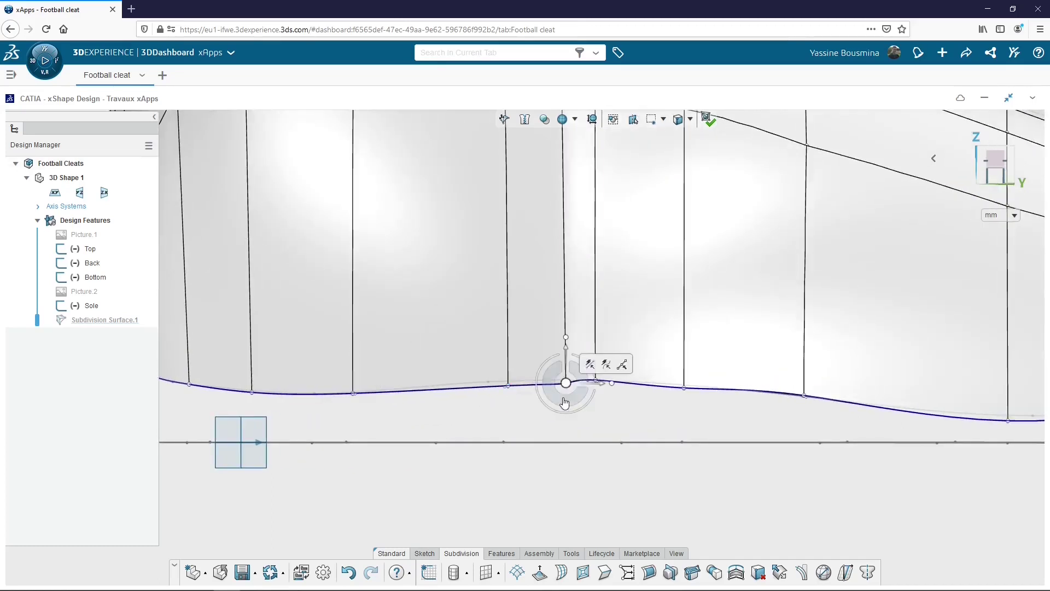
left_click(501, 382)
left_click(594, 379)
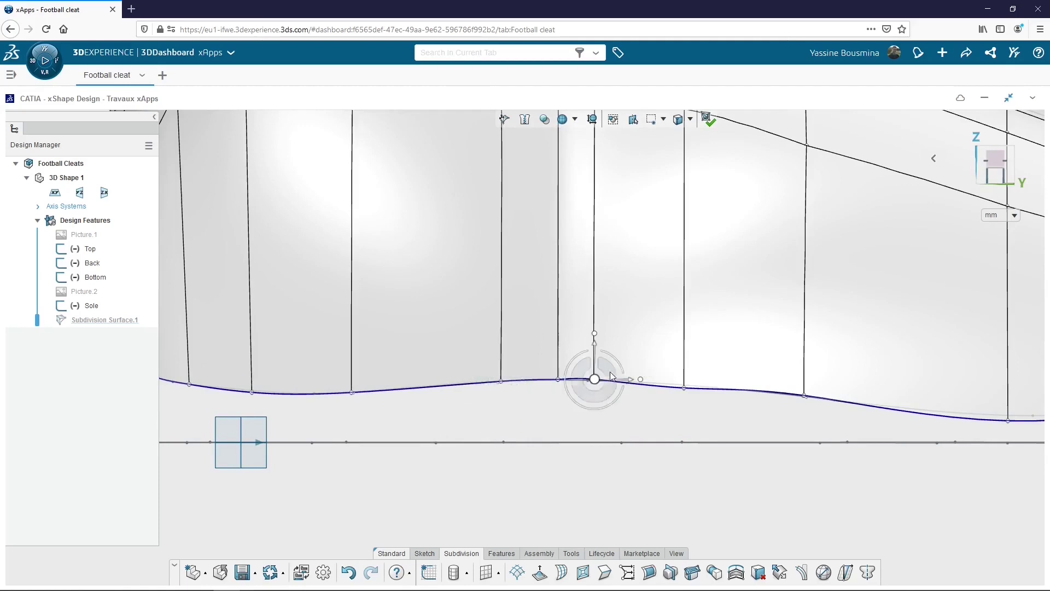
- Fine-tune the bottom points from the midfoot to the toe against the Bottom outline
middle_click_drag(605, 399, 420, 388)
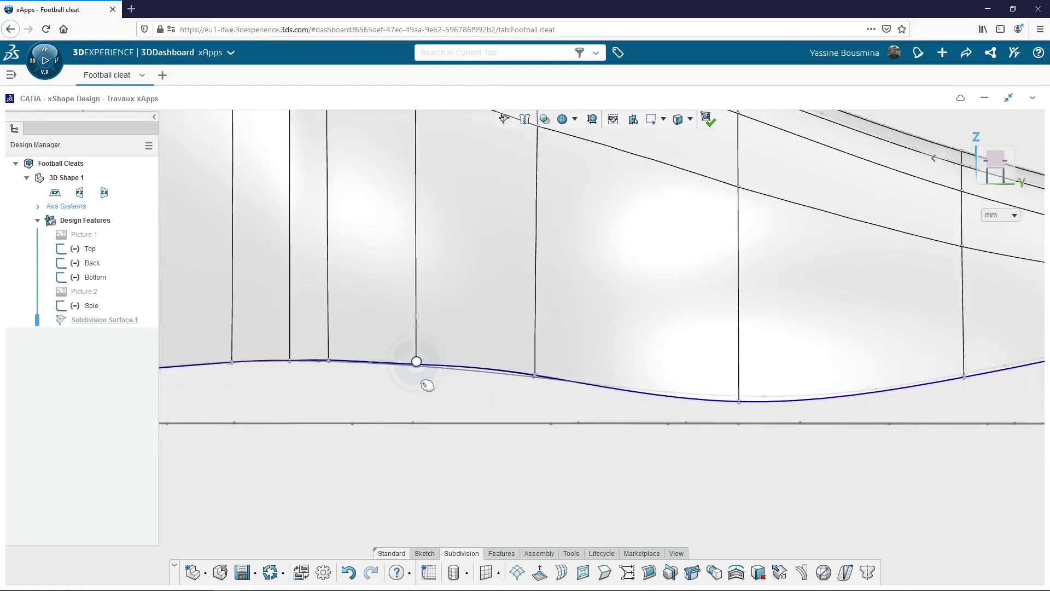
left_click(535, 376)
middle_click_drag(767, 408, 606, 410)
left_click(615, 392)
left_click_drag(619, 406, 619, 401)
middle_click_drag(881, 385, 519, 415)
left_click(663, 356)
left_click_drag(664, 383, 670, 376)
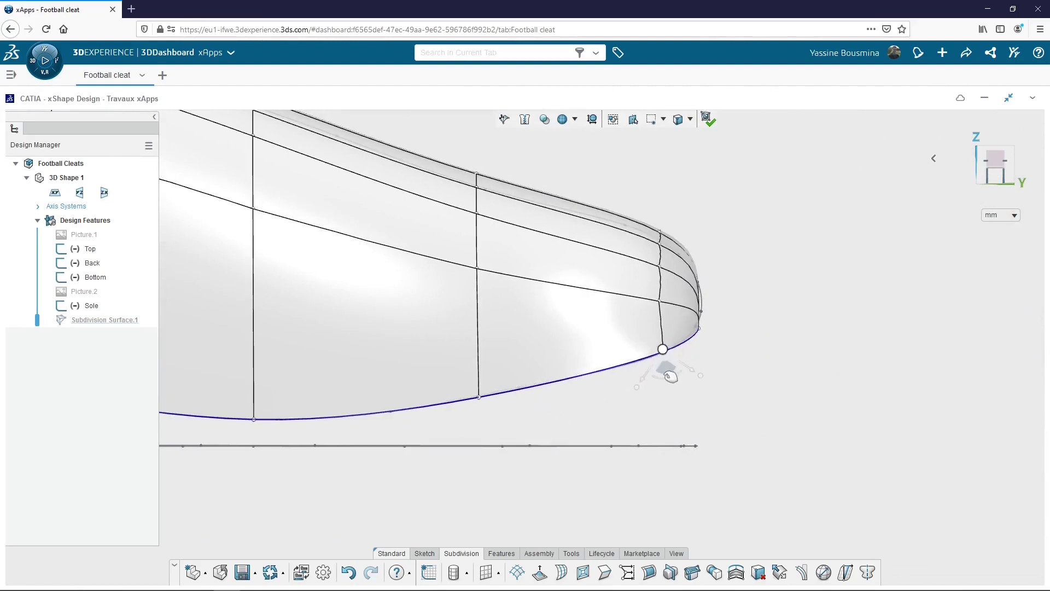
- Examine the whole shaped cleat in a fitted isometric view
scroll(571, 407, "down", 3)
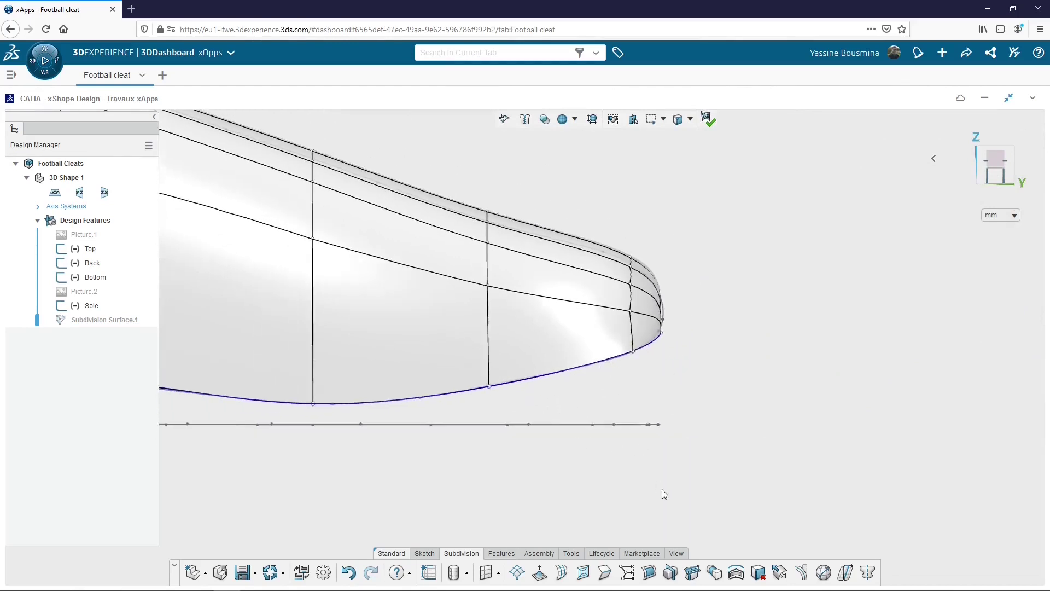
scroll(676, 345, "down", 6)
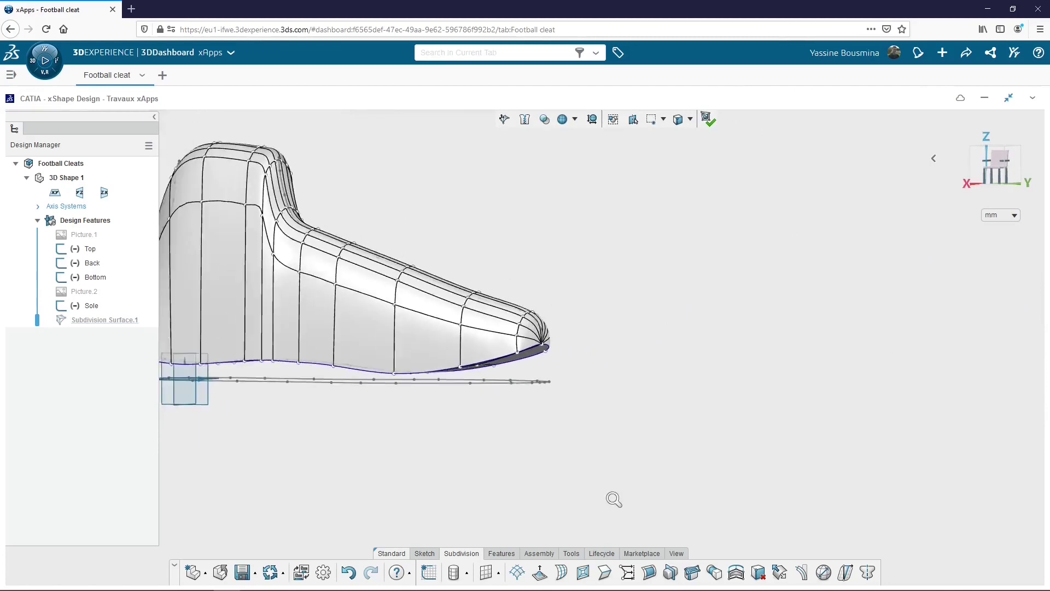
middle_click_drag(509, 436, 558, 527)
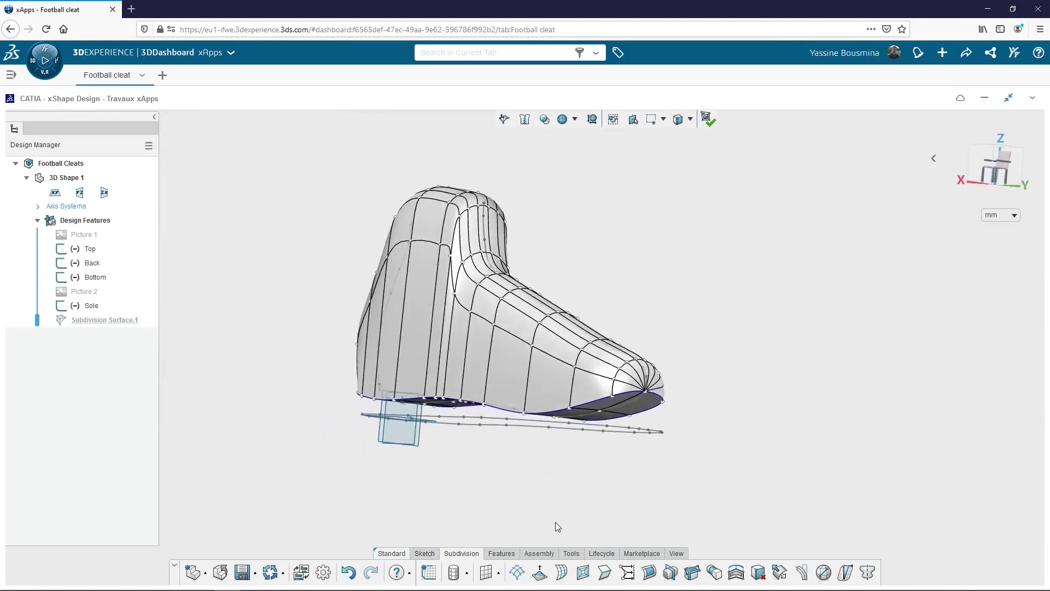
left_click(677, 553)
left_click(616, 572)
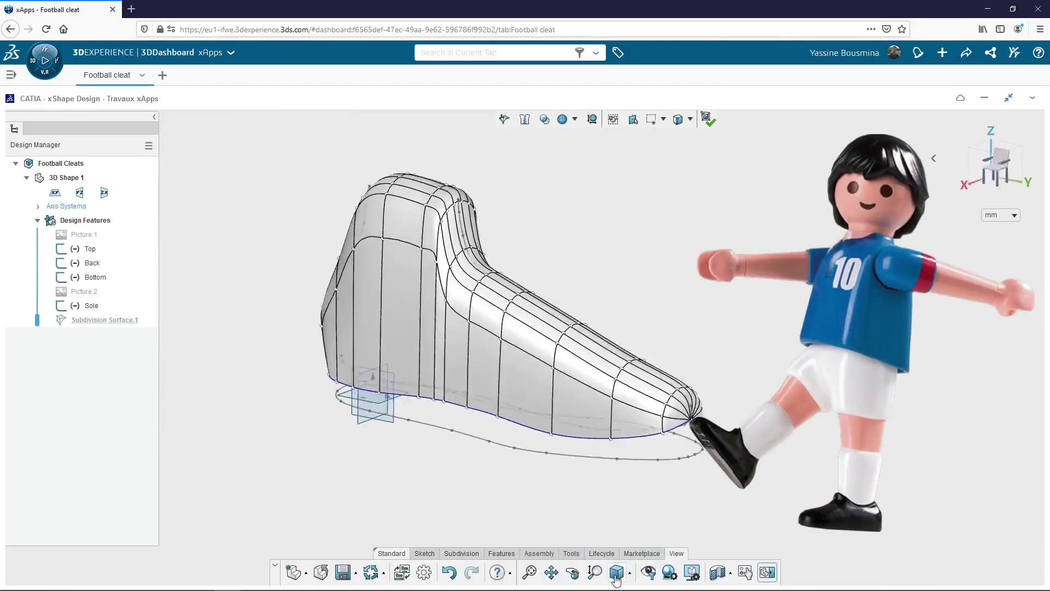
left_click(530, 574)
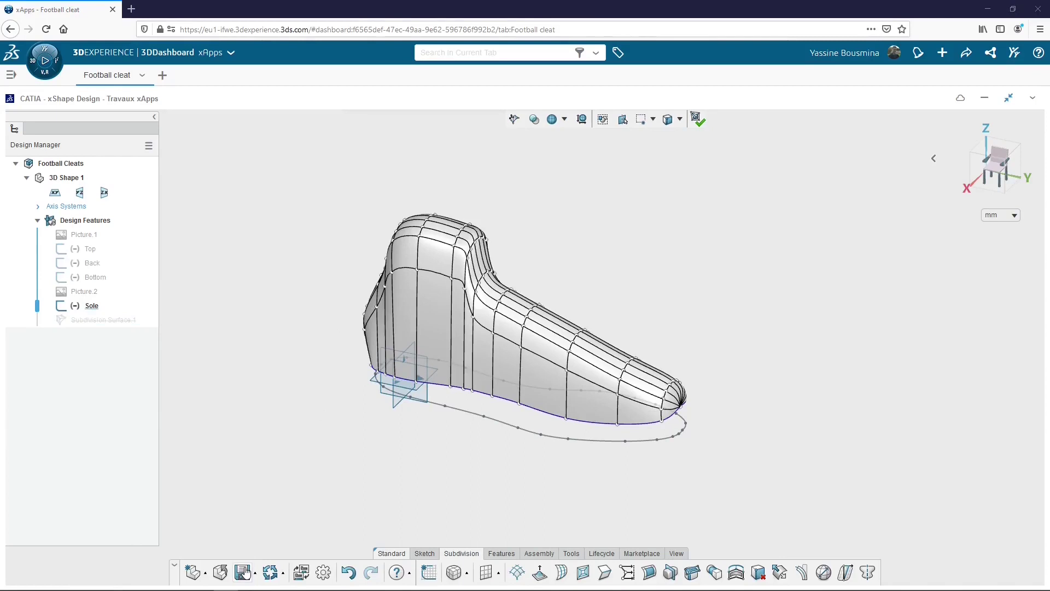
- Save the cleat and reopen its subdivision surface for editing with selection limited to edge loops
left_click(245, 572)
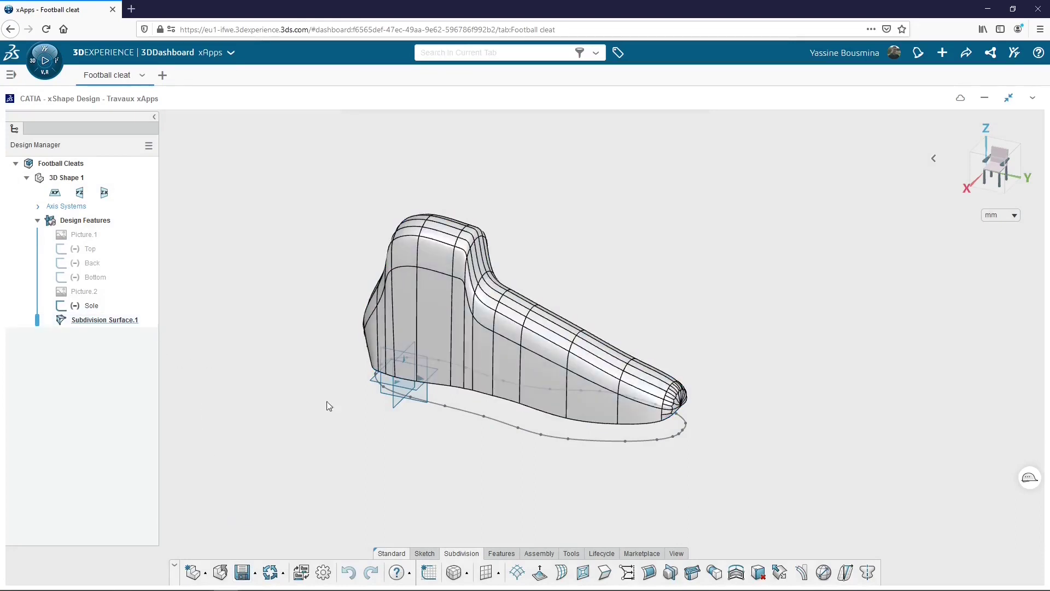
double_click(437, 355)
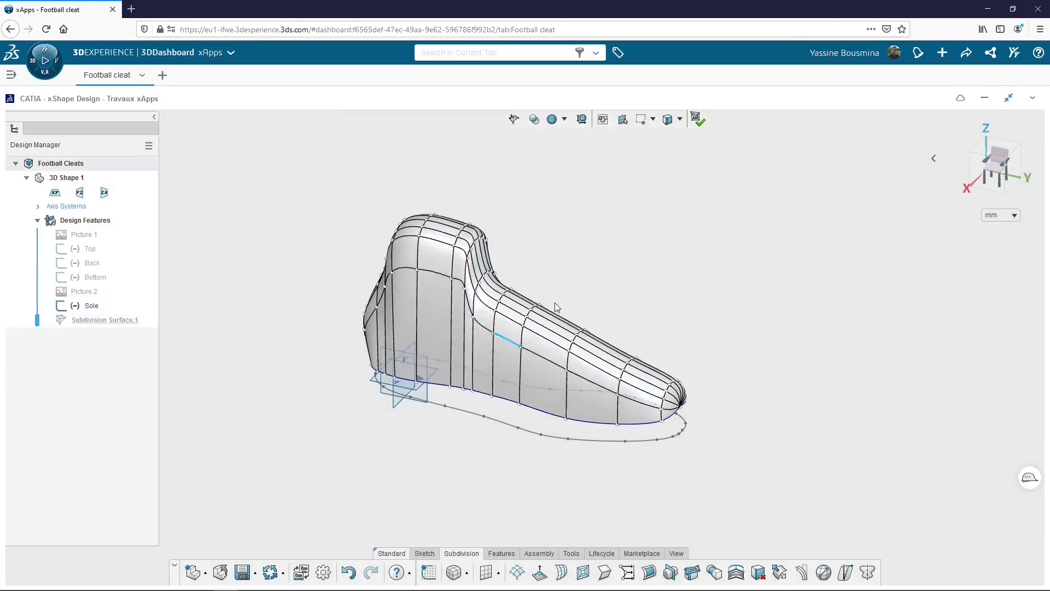
left_click(680, 120)
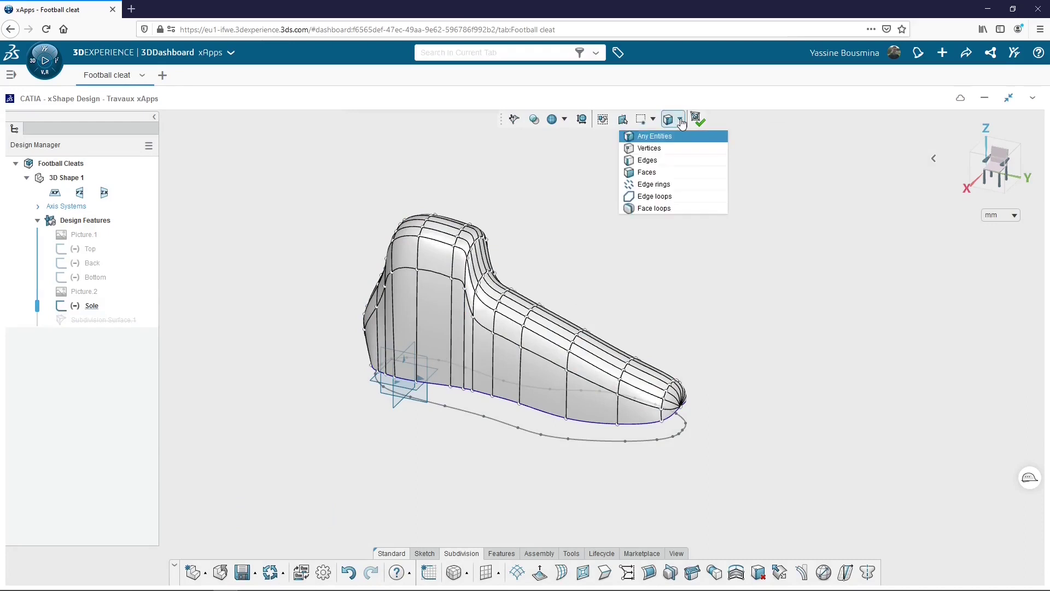
left_click(682, 197)
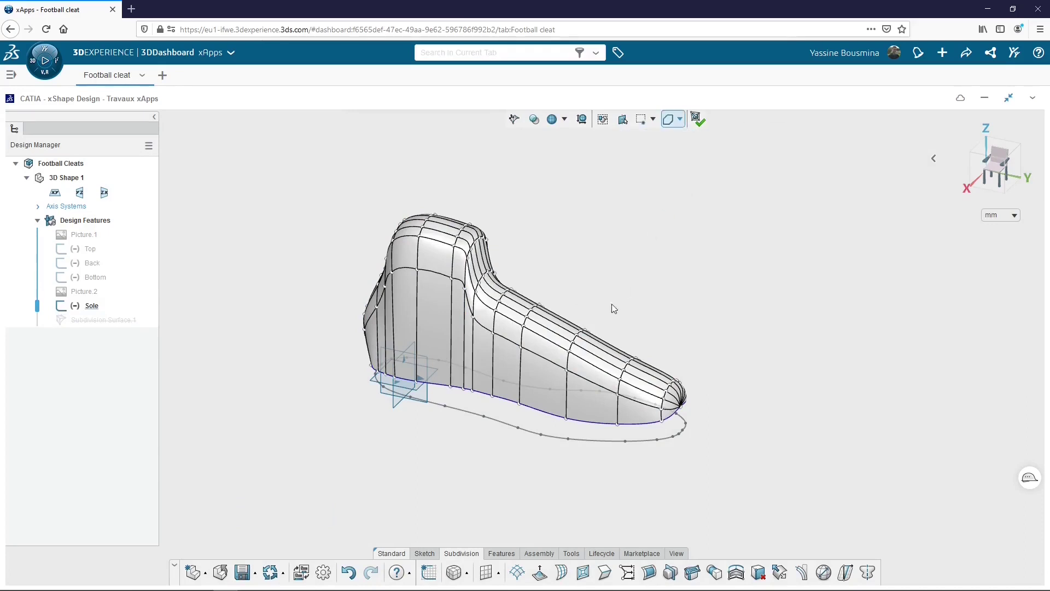
left_click(567, 382)
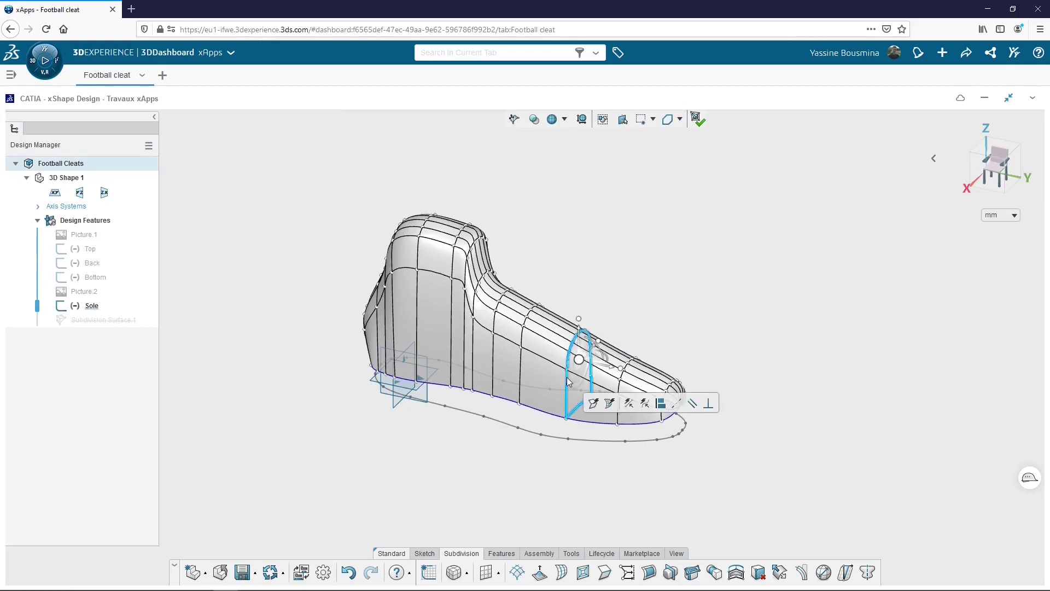
left_click(519, 368)
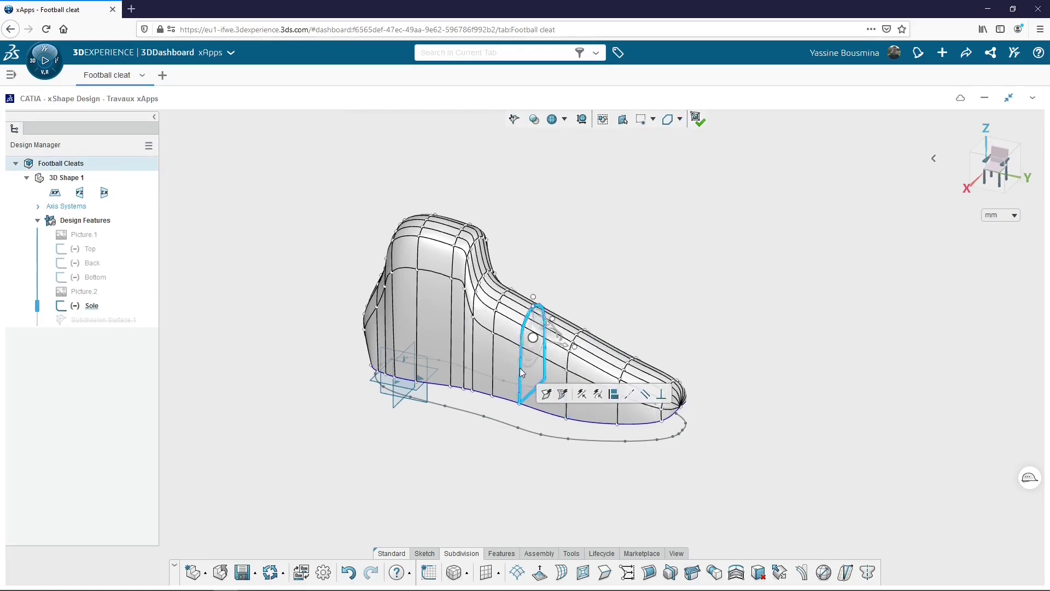
double_click(557, 367, "ctrl")
left_click(726, 292)
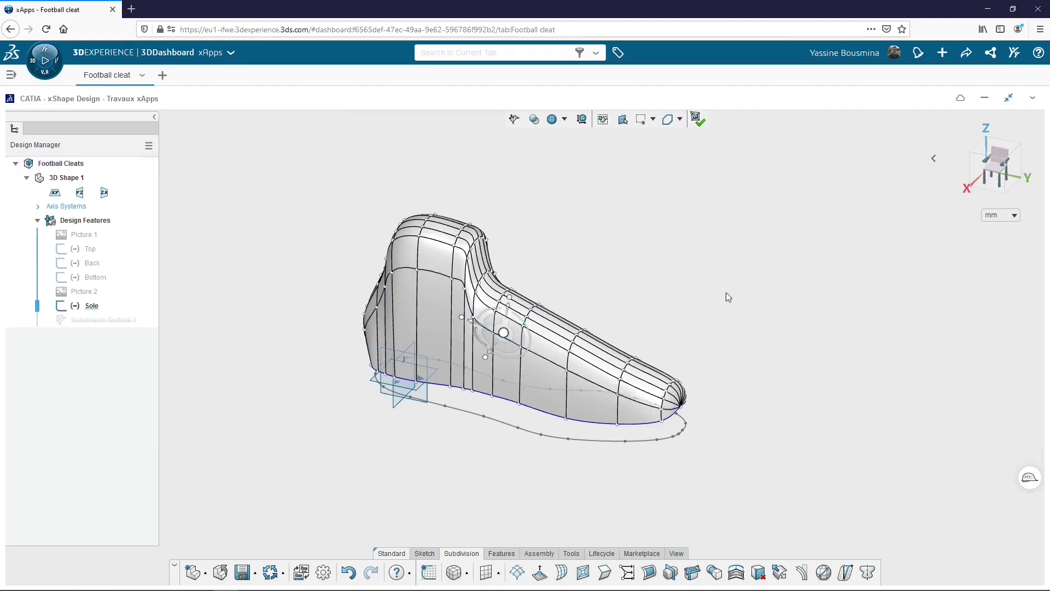
- Move and rotate the edge loop nearest the toe tip to fit the Sole outline as seen from below
middle_click_drag(495, 471, 562, 236)
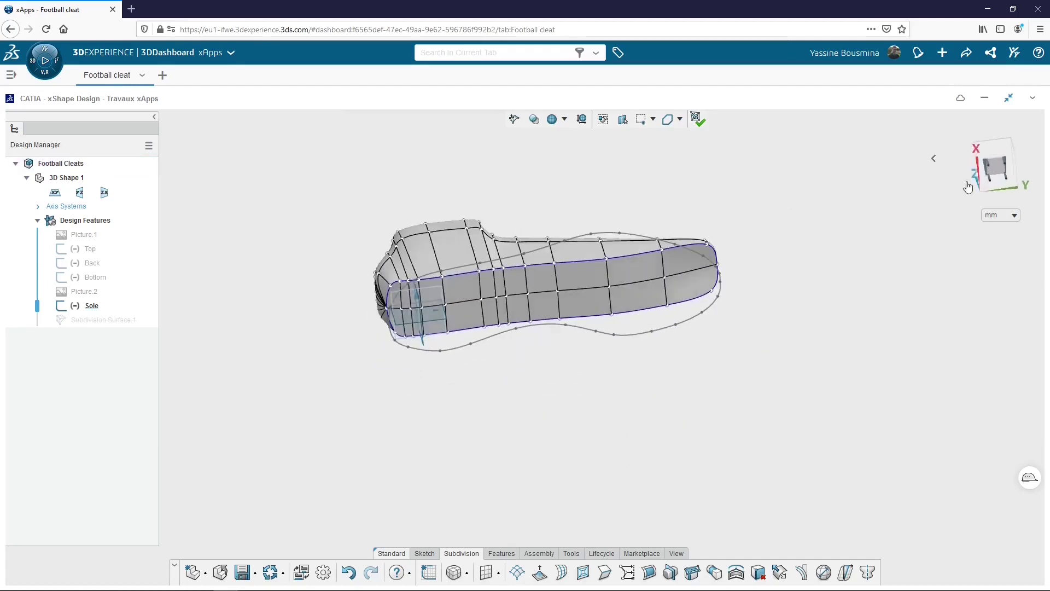
left_click(998, 172)
middle_click_drag(885, 284, 735, 287)
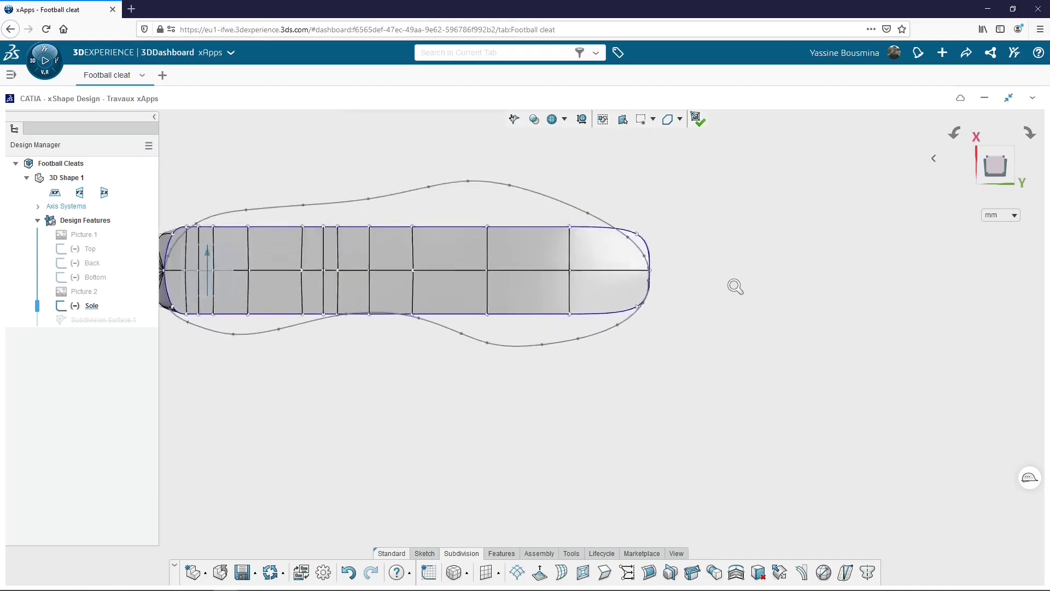
scroll(736, 286, "up", 4)
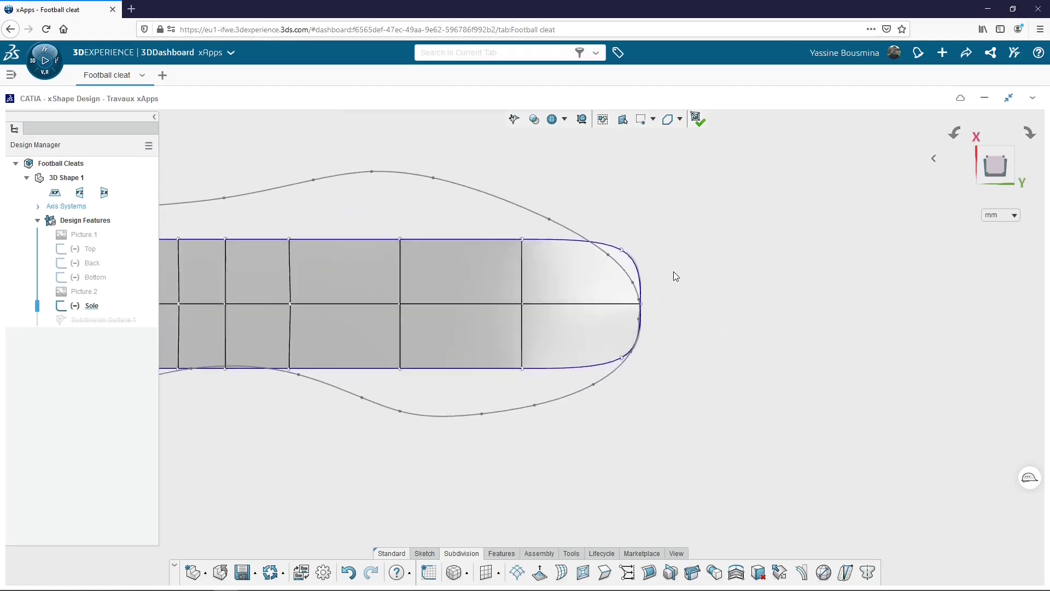
middle_click_drag(674, 274, 615, 265)
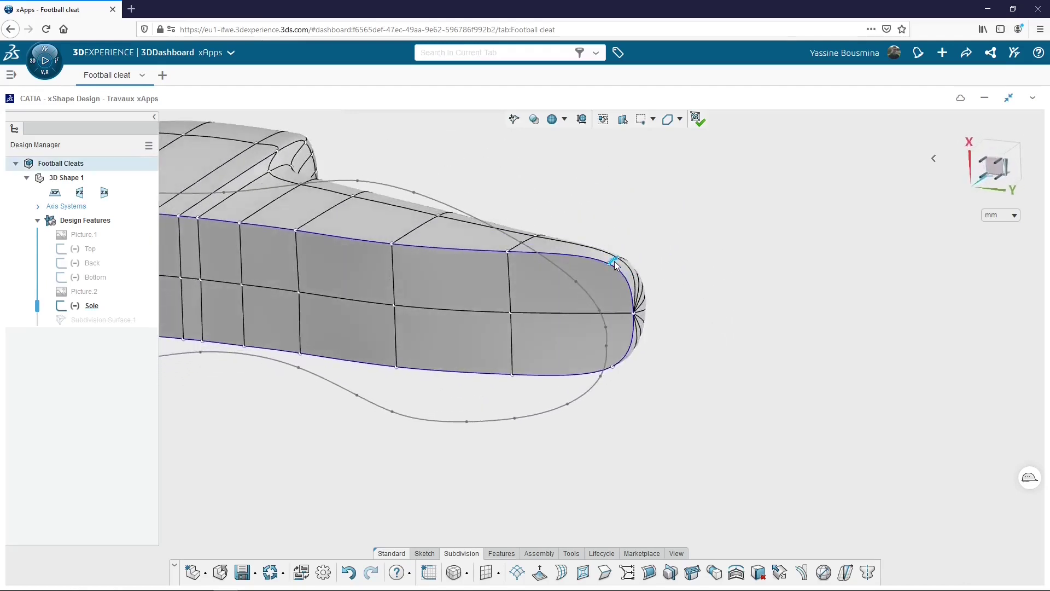
left_click(615, 266)
left_click(987, 179)
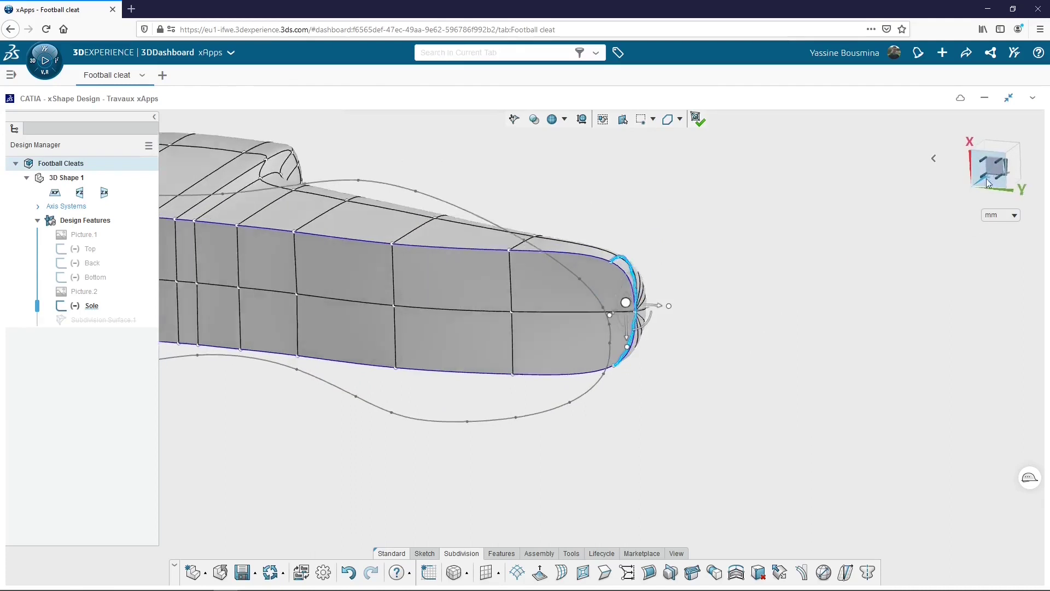
left_click_drag(651, 310, 631, 347)
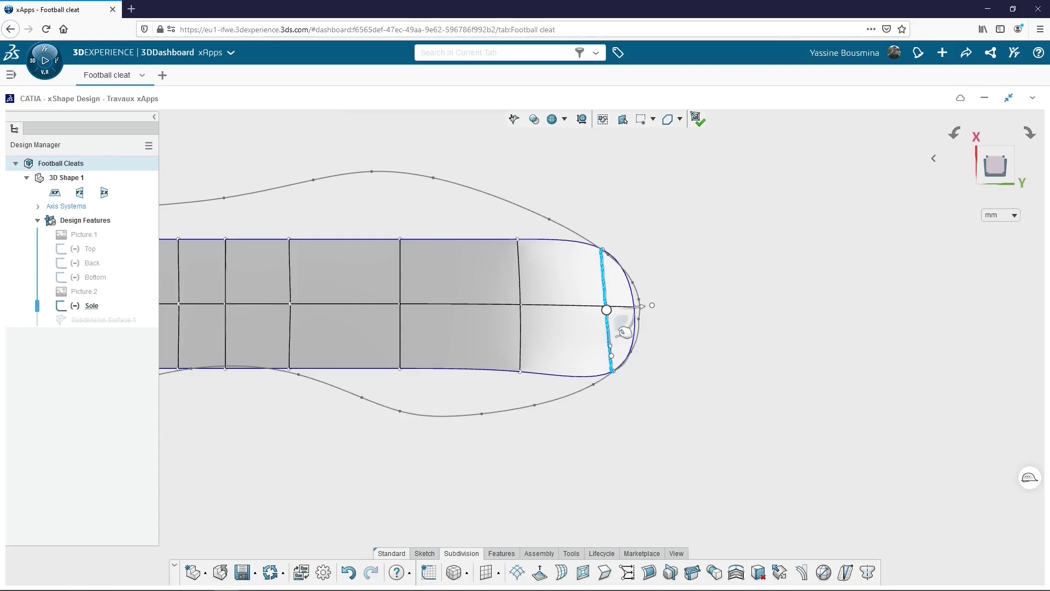
left_click_drag(624, 331, 625, 332)
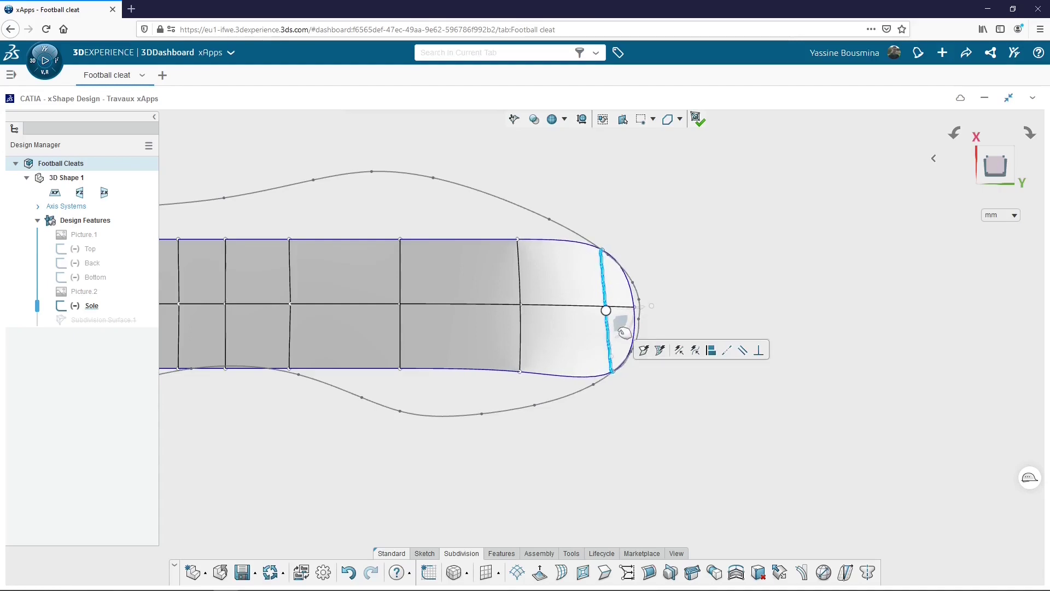
- Tilt the second edge loop behind the toe and widen it to reach the Sole outline
left_click(521, 282)
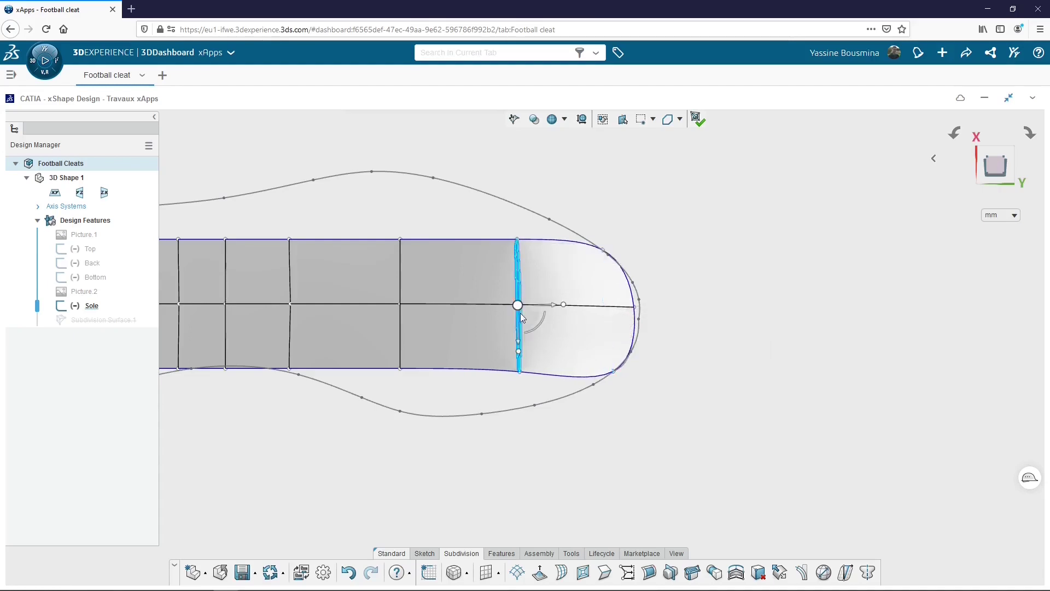
mouse_move(543, 335)
mouse_move(543, 335)
left_mouse_down()
mouse_move(545, 351)
mouse_move(529, 335)
left_mouse_up()
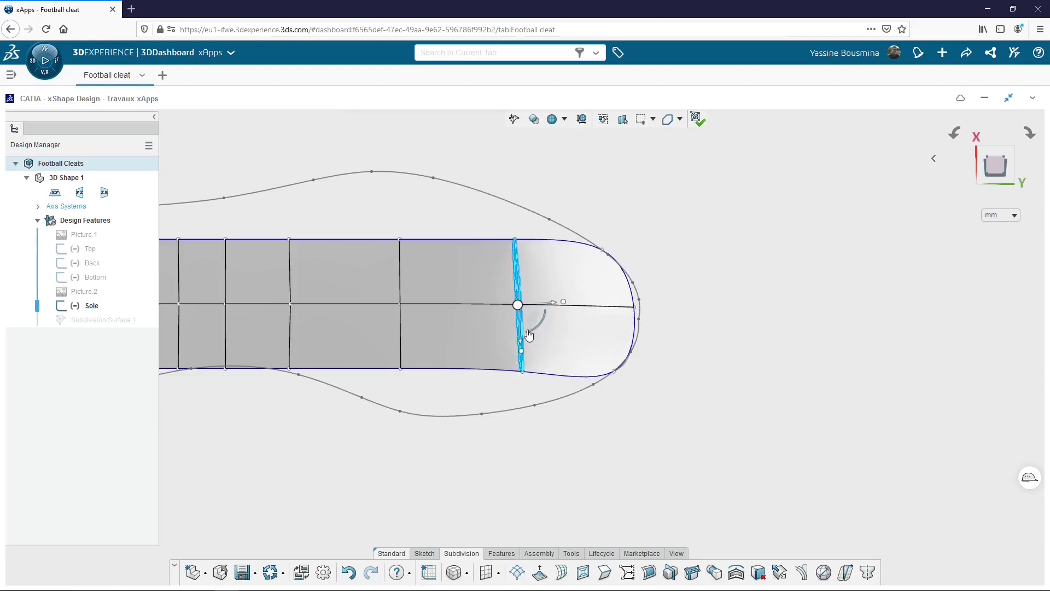
left_click_drag(530, 377, 526, 404)
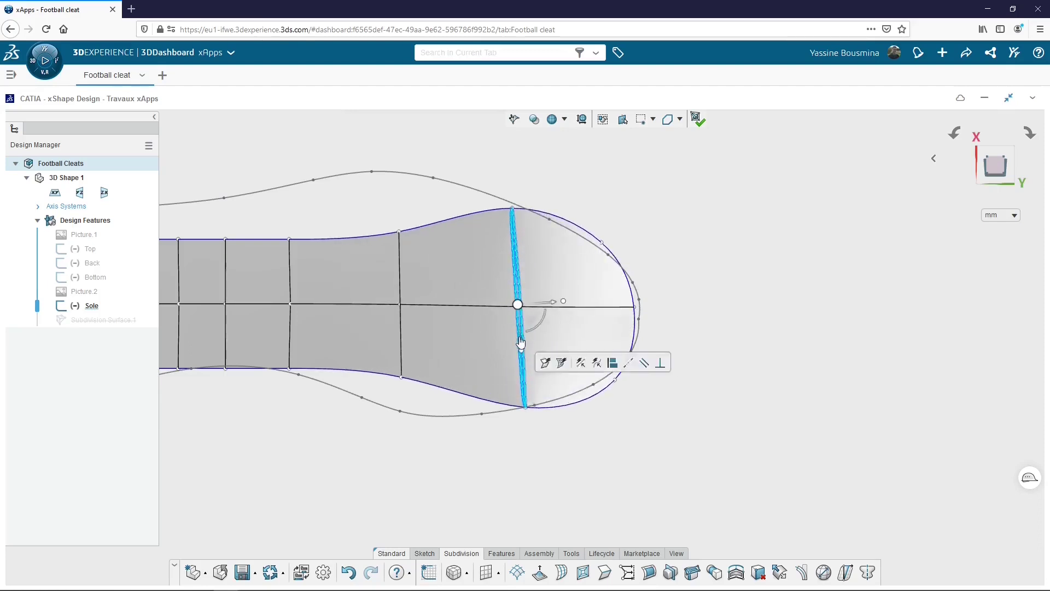
- Widen and tilt the edge loop at the ball of the foot, and readjust the neighbouring toe loop to the Sole outline
left_click(401, 353)
left_click_drag(403, 350, 406, 413)
left_click_drag(413, 324, 421, 307)
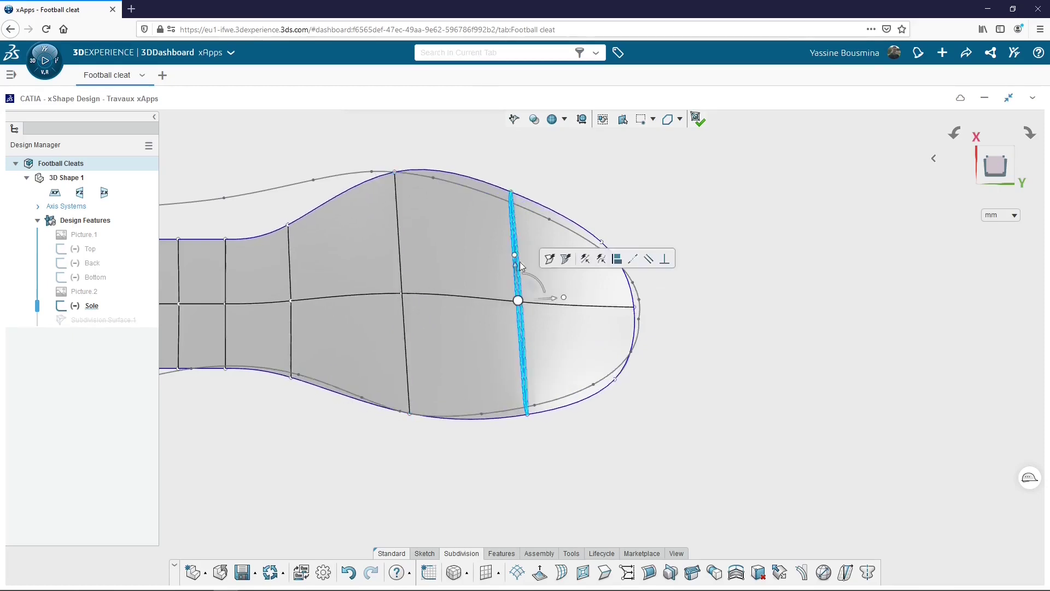
left_click_drag(515, 255, 515, 261)
- Shift, tilt and scale the first midfoot edge loops behind the ball of the foot to follow the Sole outline
middle_click_drag(297, 306, 605, 296)
left_click(602, 312)
left_click_drag(626, 322, 630, 319)
left_click_drag(604, 332, 604, 314)
mouse_move(603, 323)
left_mouse_down()
mouse_move(564, 316)
mouse_move(542, 347)
left_mouse_up()
left_click(533, 317)
left_click_drag(535, 288, 533, 273)
- Fit the remaining edge loops from the midfoot back to the heel to the Sole outline
left_click(488, 328)
mouse_move(487, 338)
left_mouse_down()
mouse_move(490, 348)
mouse_move(509, 305)
mouse_move(501, 342)
mouse_move(465, 328)
mouse_move(454, 307)
mouse_move(452, 352)
mouse_move(443, 336)
mouse_move(365, 326)
mouse_move(362, 355)
mouse_move(361, 335)
mouse_move(280, 352)
mouse_move(257, 323)
mouse_move(266, 343)
mouse_move(285, 336)
mouse_move(265, 348)
left_mouse_up()
left_click(304, 346)
left_click(282, 353)
left_click(261, 352)
left_click(304, 370)
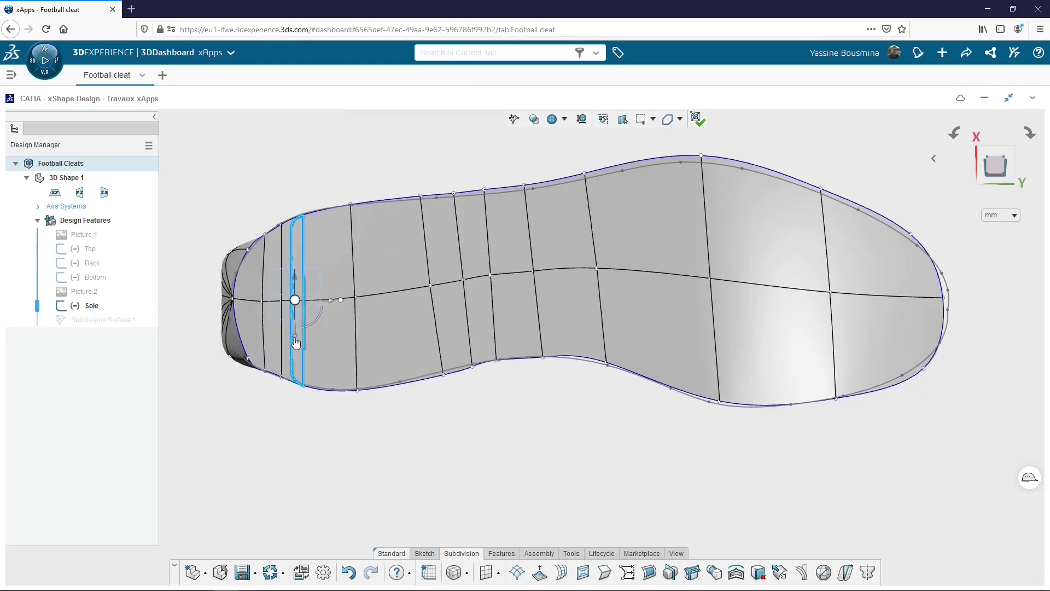
- Fine-tune the edge loops from the arch forward to the forefoot against the Sole outline
left_click(438, 328)
left_click(466, 299)
left_click(488, 256)
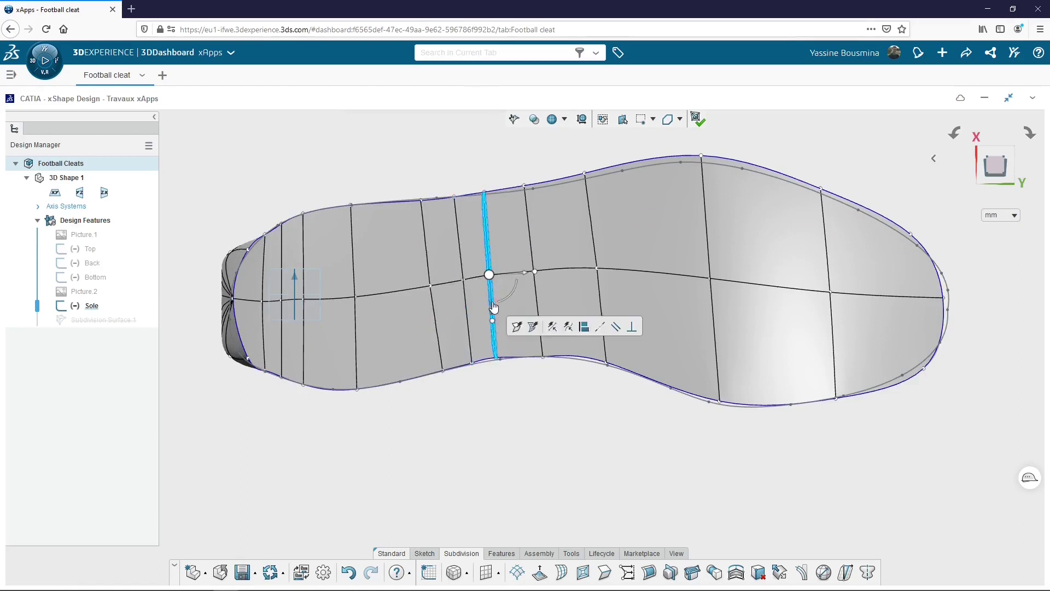
left_click(536, 296)
left_click(601, 292)
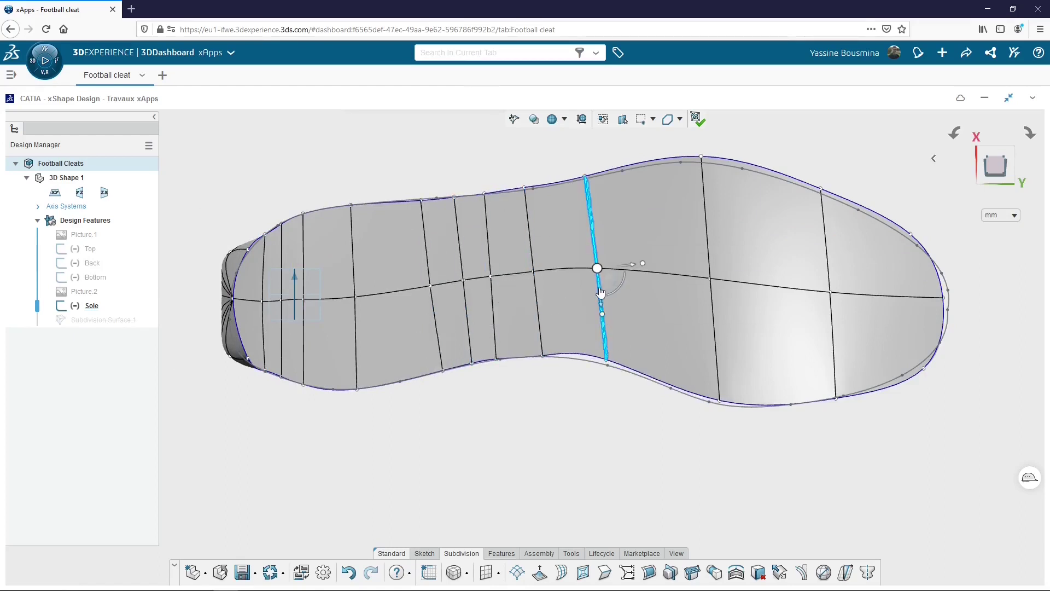
left_click(714, 322)
left_click(834, 345)
- Fine-tune the edge loop closest to the toe tip so both its ends meet the Sole outline
scroll(565, 304, "up", 1)
middle_click_drag(959, 319, 565, 304)
left_click(515, 309)
left_click_drag(518, 328, 523, 328)
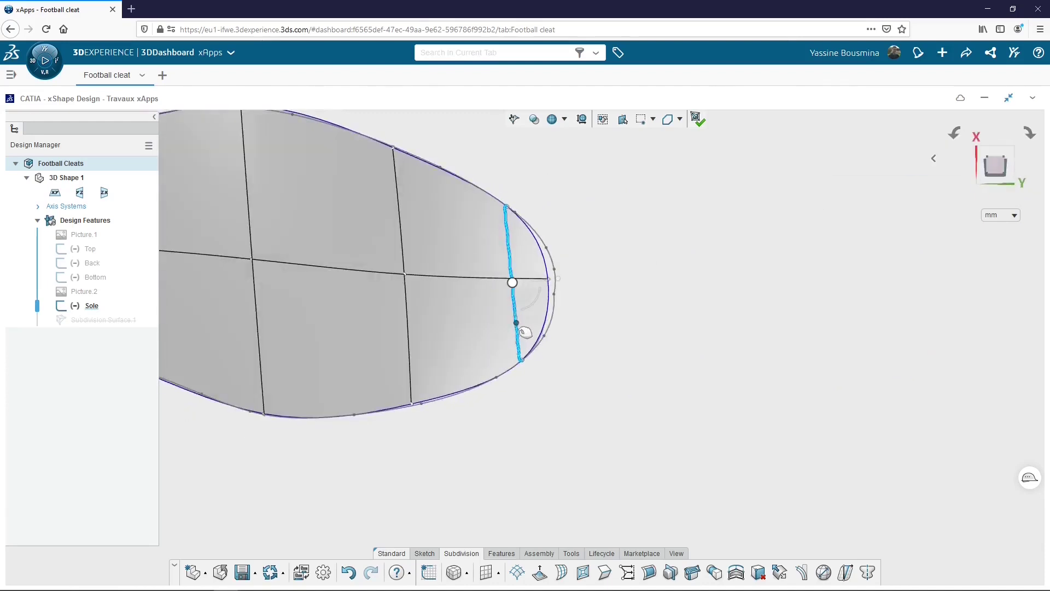
- Set the selection filter to Any Entities and move the toe tip point forward onto the Sole outline
left_click(660, 139)
left_click(681, 126)
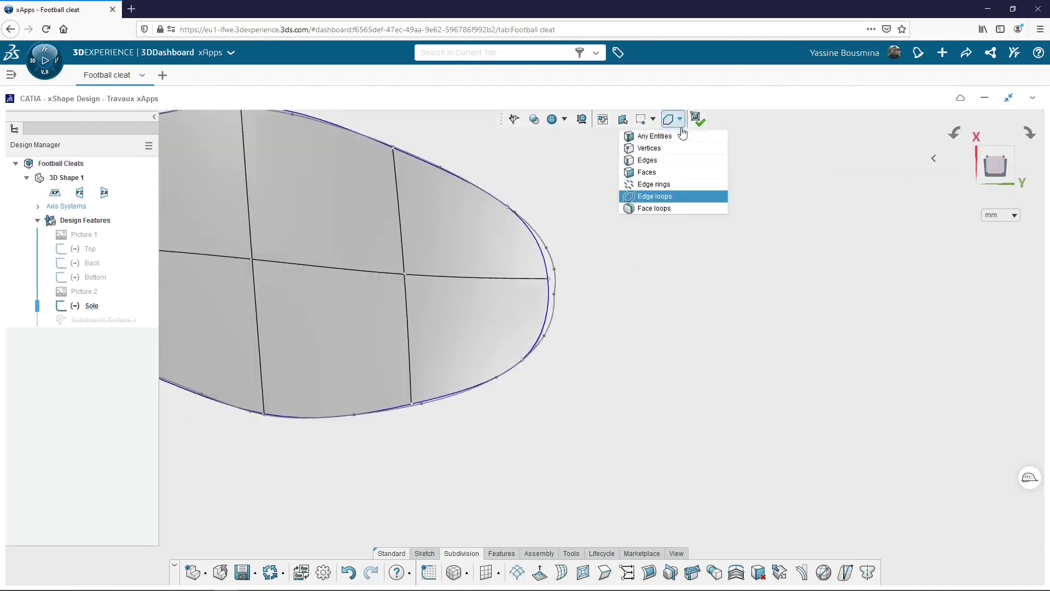
left_click(680, 135)
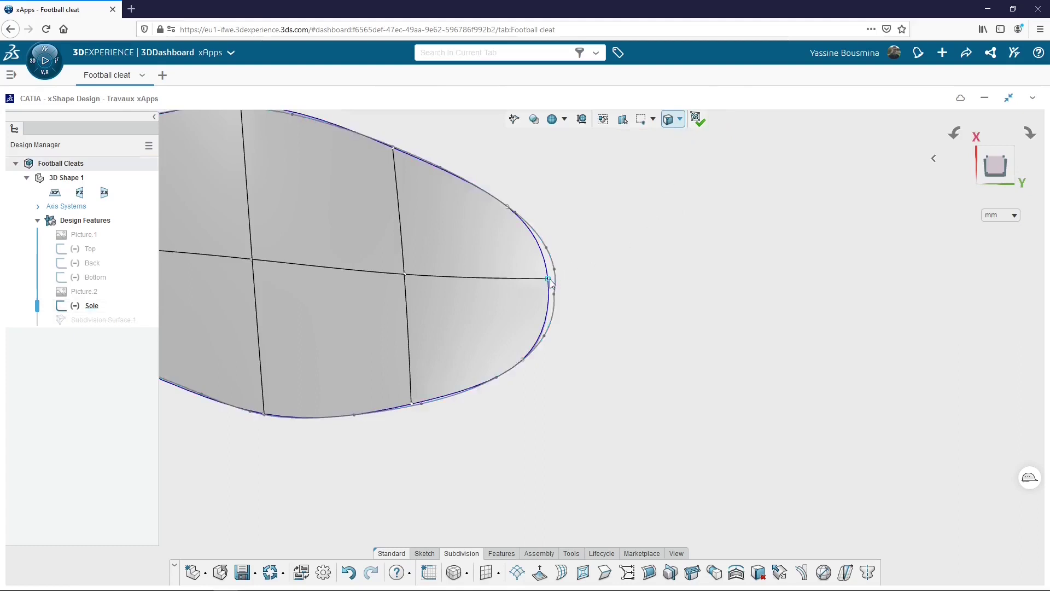
left_click_drag(579, 283, 586, 282)
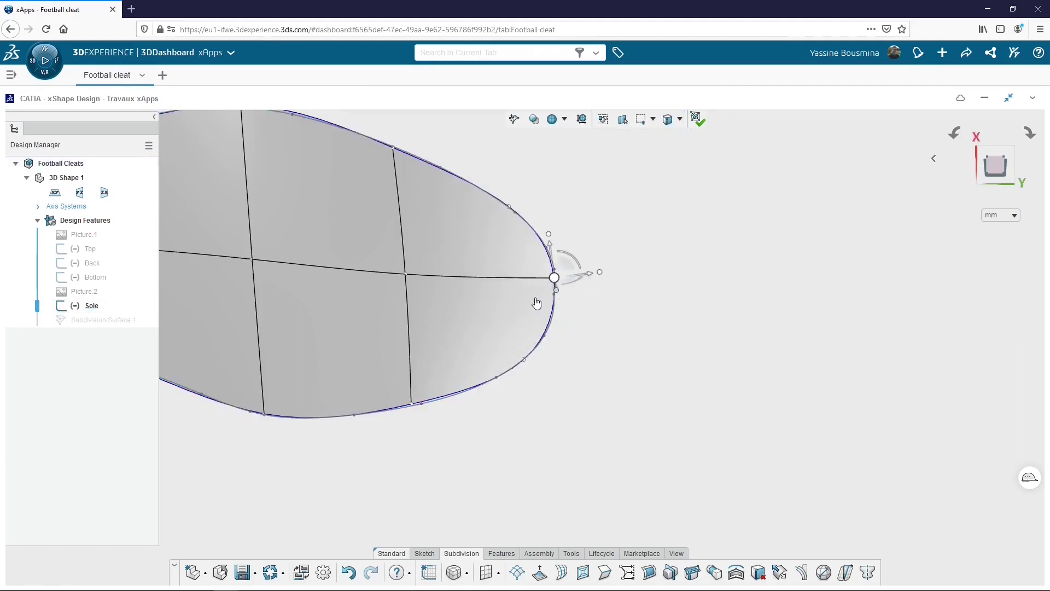
key("Escape")
- Examine the fitted sole from below and the whole cleat in an isometric view
middle_click_drag(537, 295, 556, 386)
middle_click_drag(347, 388, 503, 370)
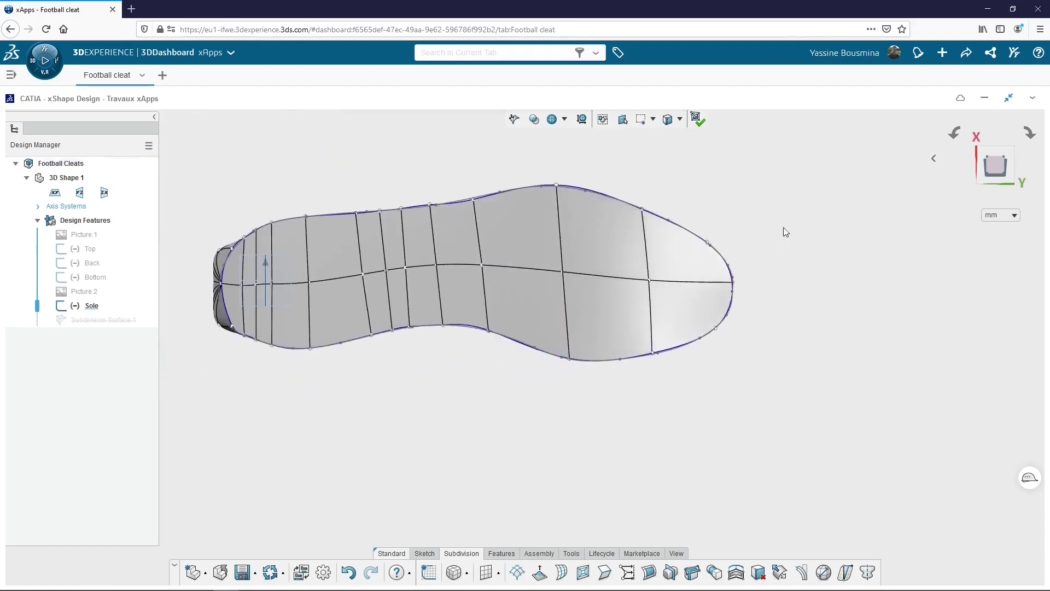
left_click(999, 164)
left_click(1000, 163)
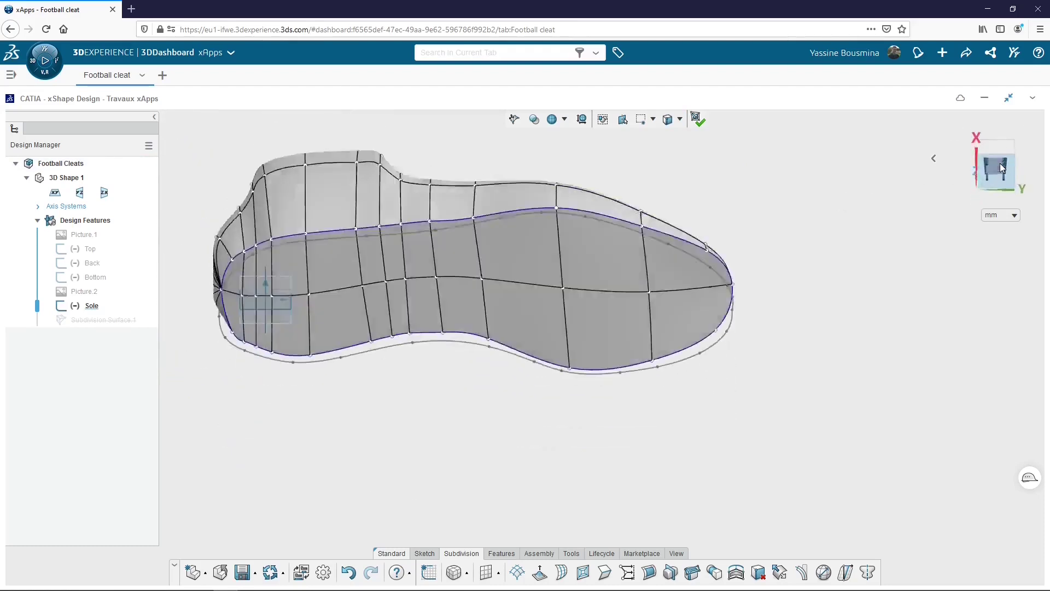
middle_click_drag(271, 370, 282, 374)
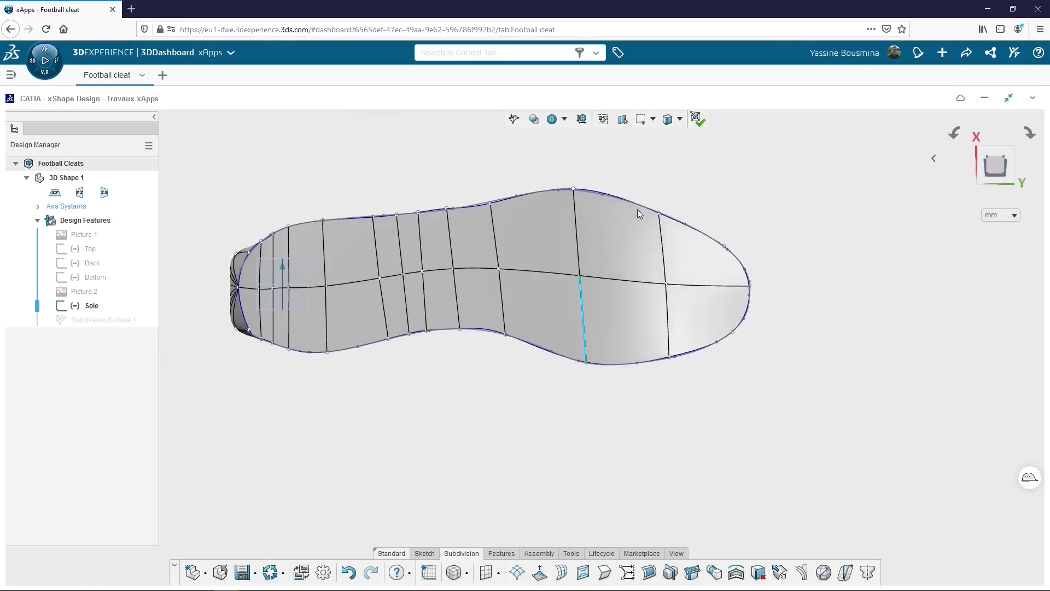
middle_click_drag(638, 211, 457, 427)
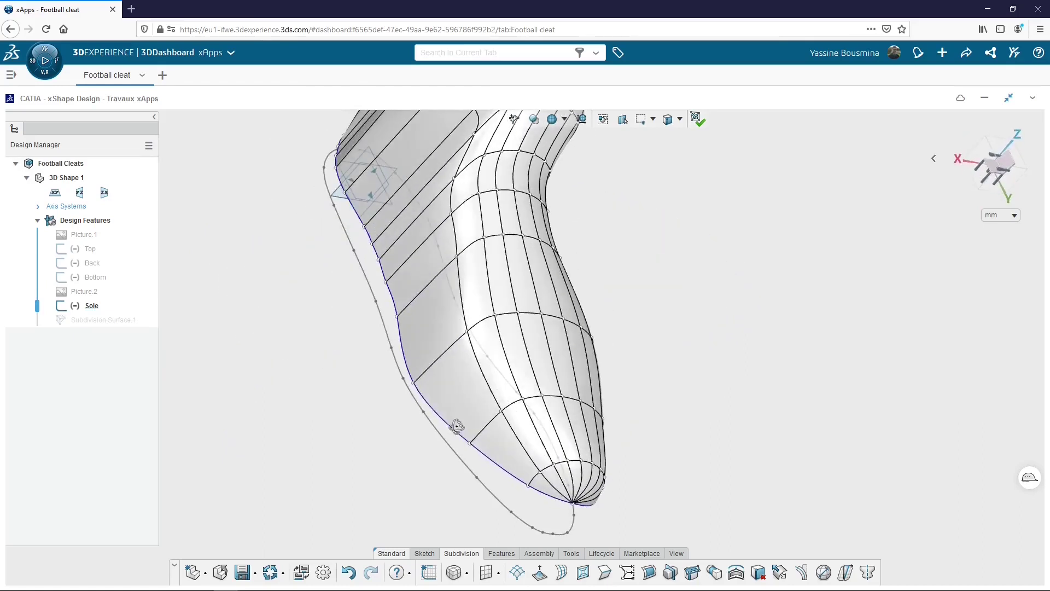
left_click(680, 554)
left_click(626, 575)
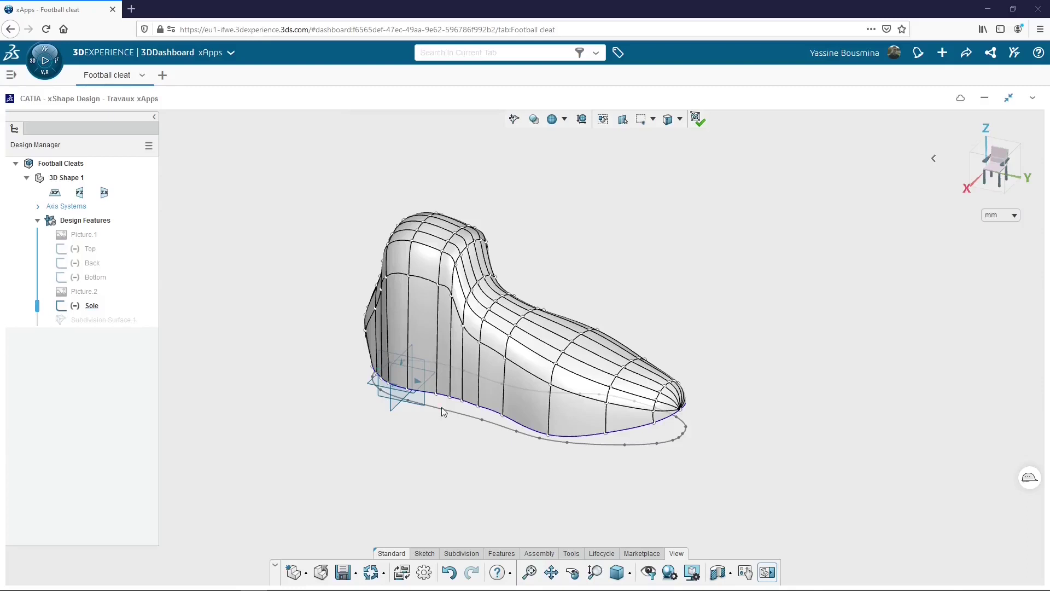
- Lower the upper edge loop on the ankle's side in the side view, fine-tuning its rear and front corner points
left_click(992, 186)
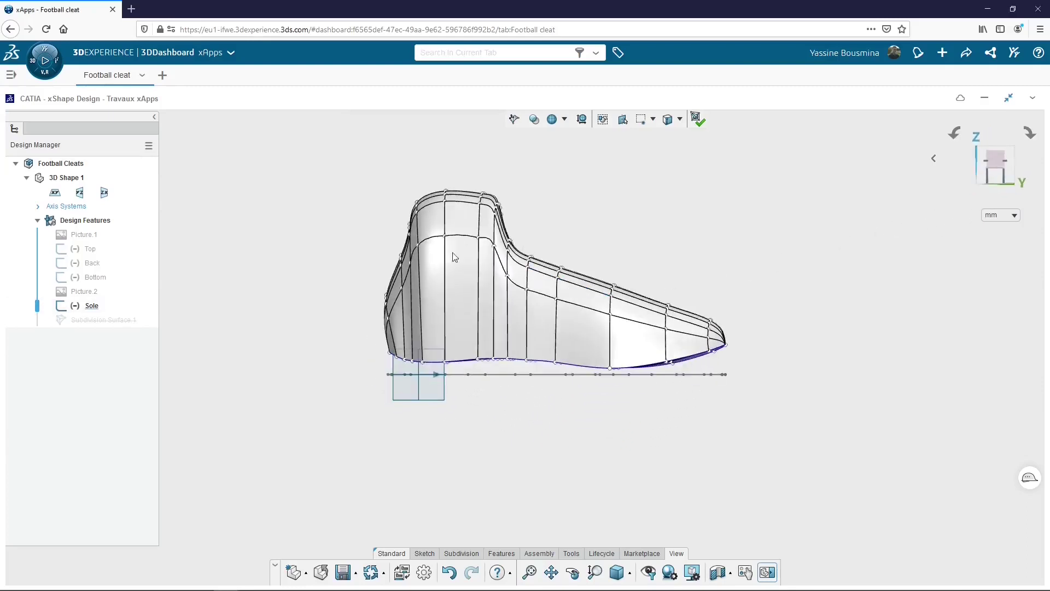
left_click_drag(493, 235, 464, 254)
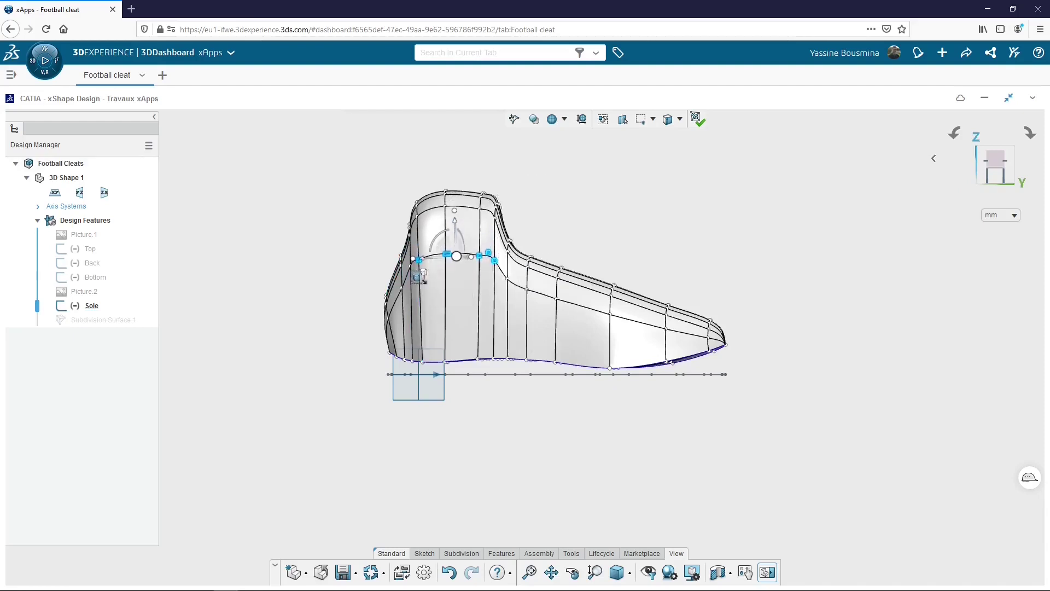
scroll(414, 265, "up", 3)
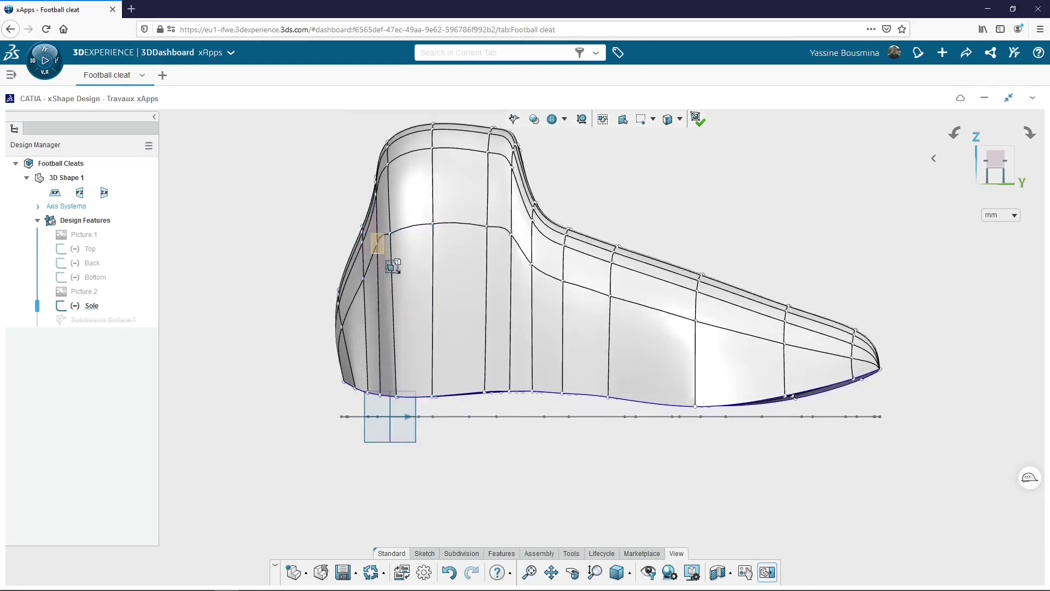
left_click_drag(379, 230, 376, 253)
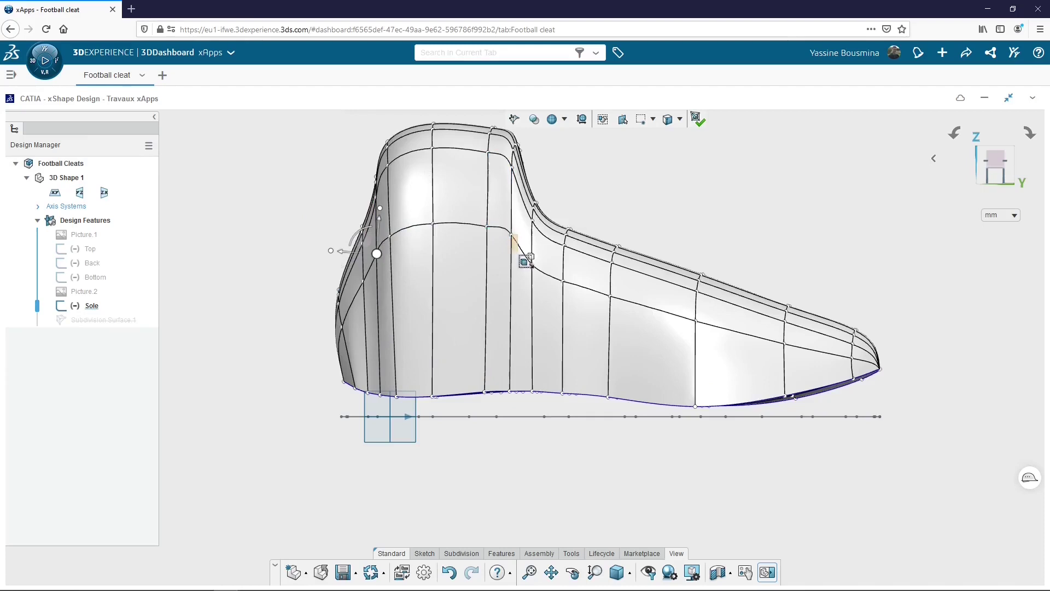
left_click(511, 234)
left_click(509, 227)
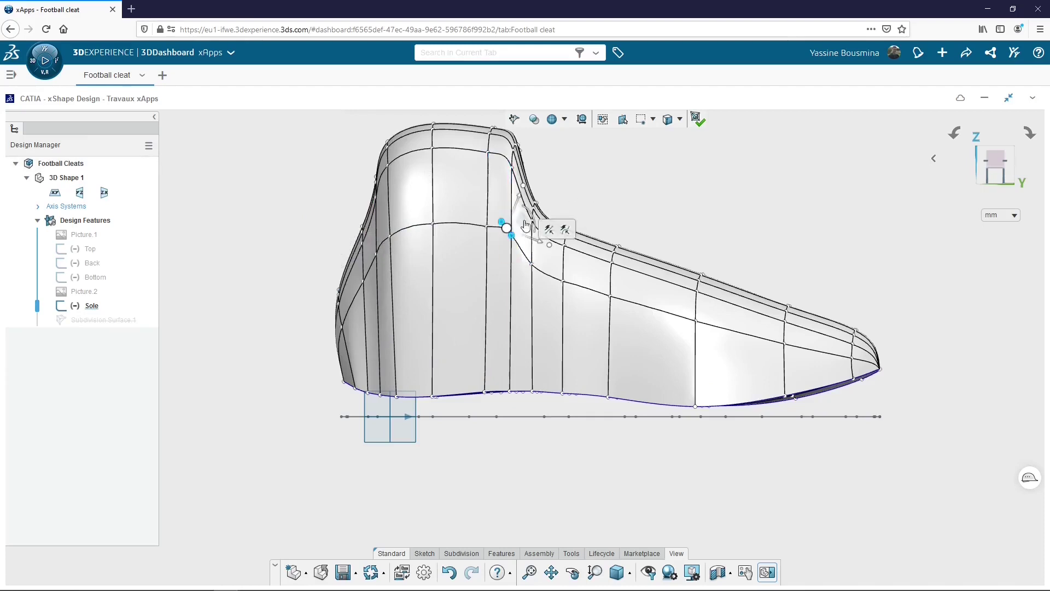
middle_click_drag(476, 183, 522, 486)
scroll(523, 485, "up", 5)
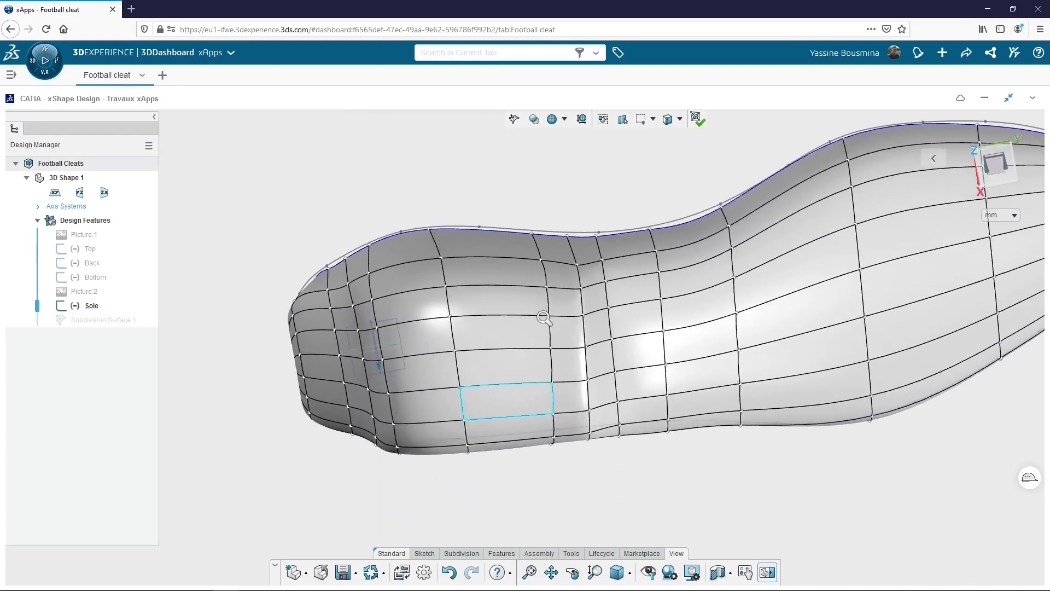
- Crease the closed loop of edges around the ankle's top along its two sides, front and rear at full sharpness
left_click(478, 555)
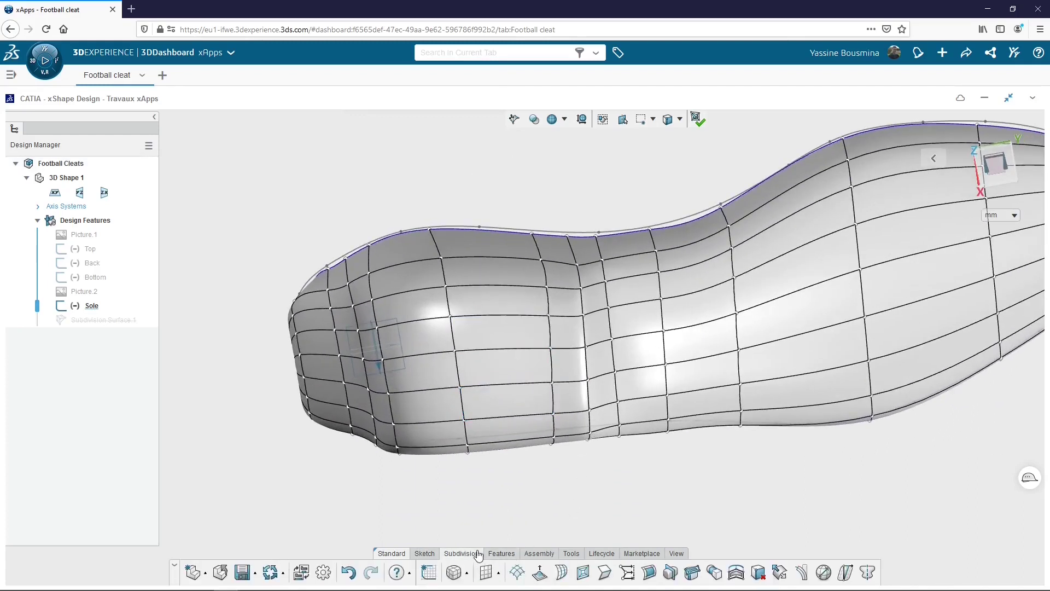
left_click(605, 579)
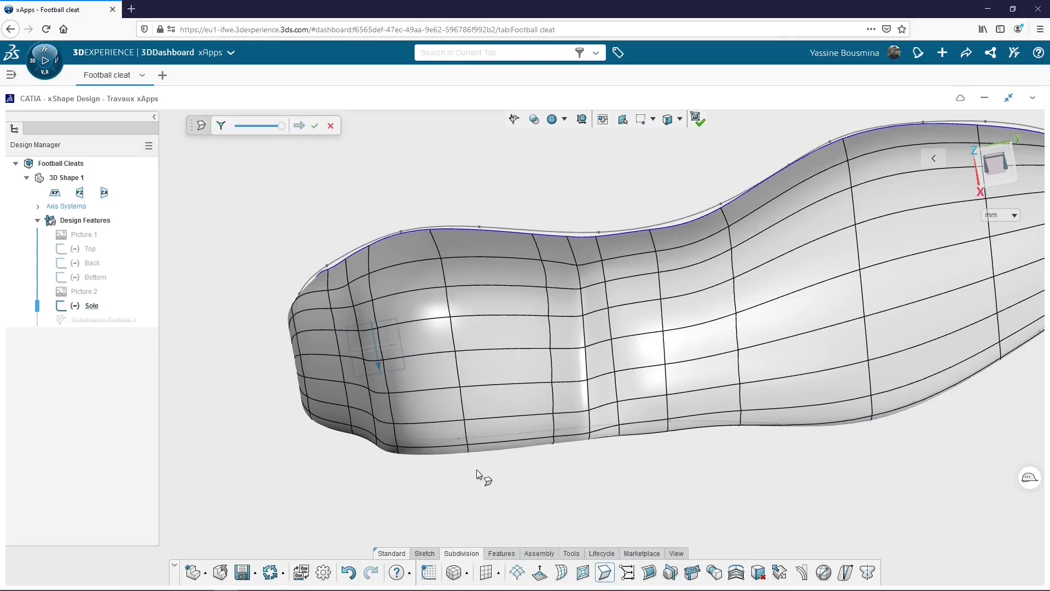
middle_click_drag(477, 469, 481, 441)
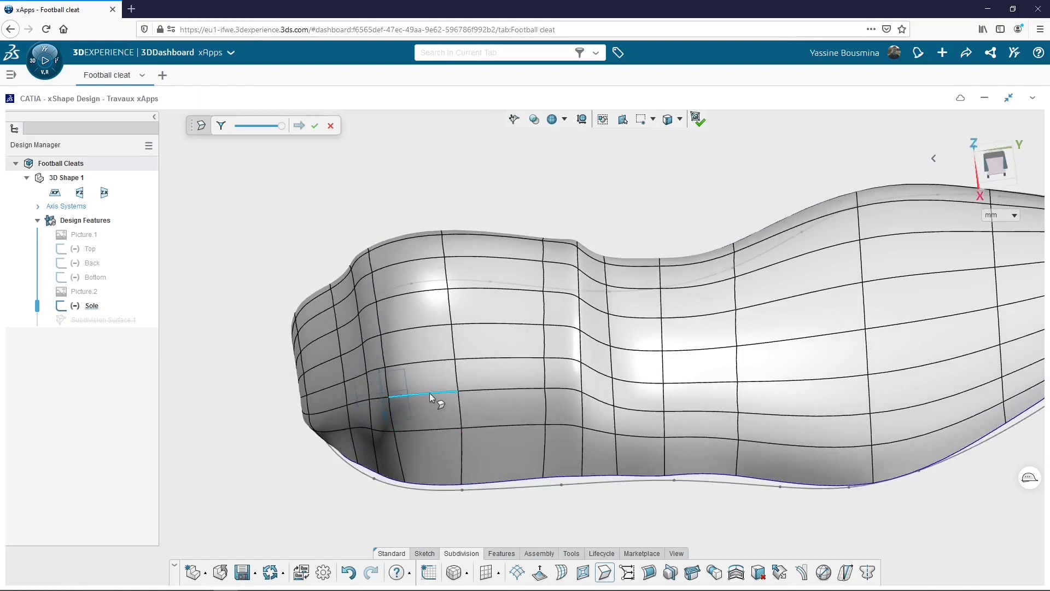
left_click(499, 390)
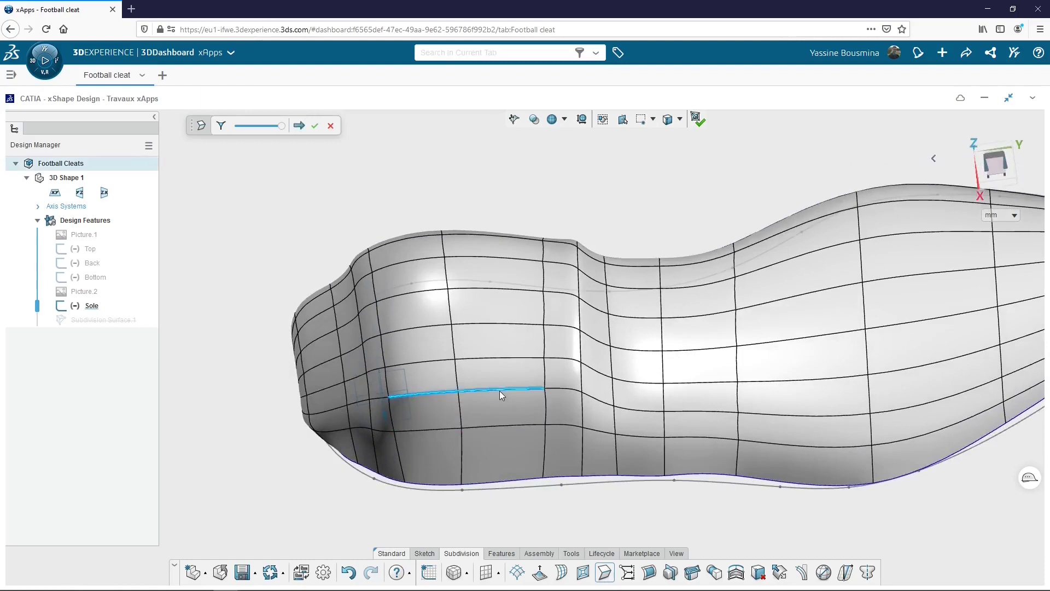
middle_click_drag(576, 421, 552, 350)
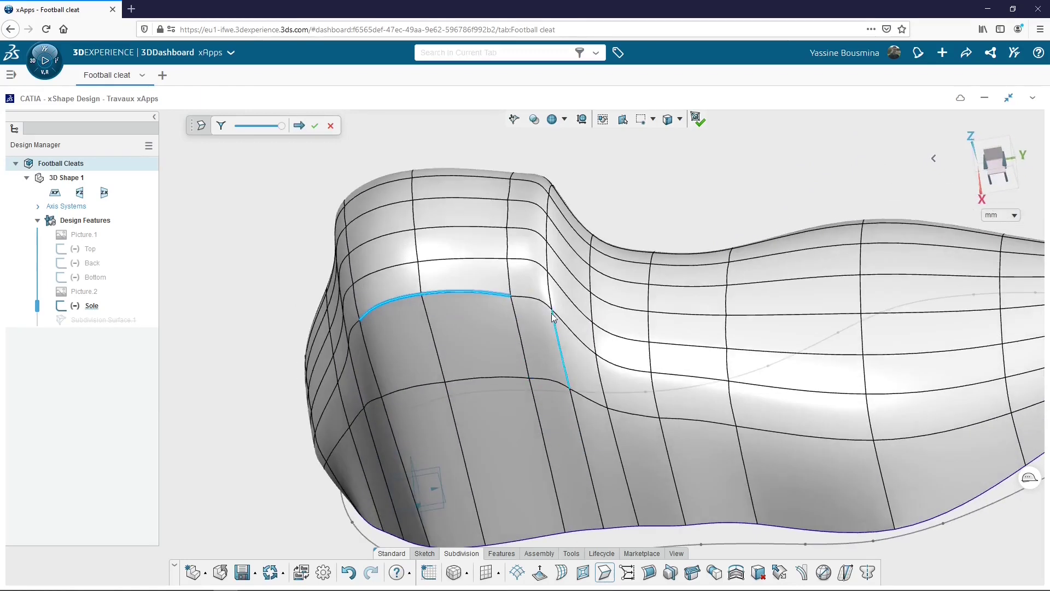
left_click(526, 296)
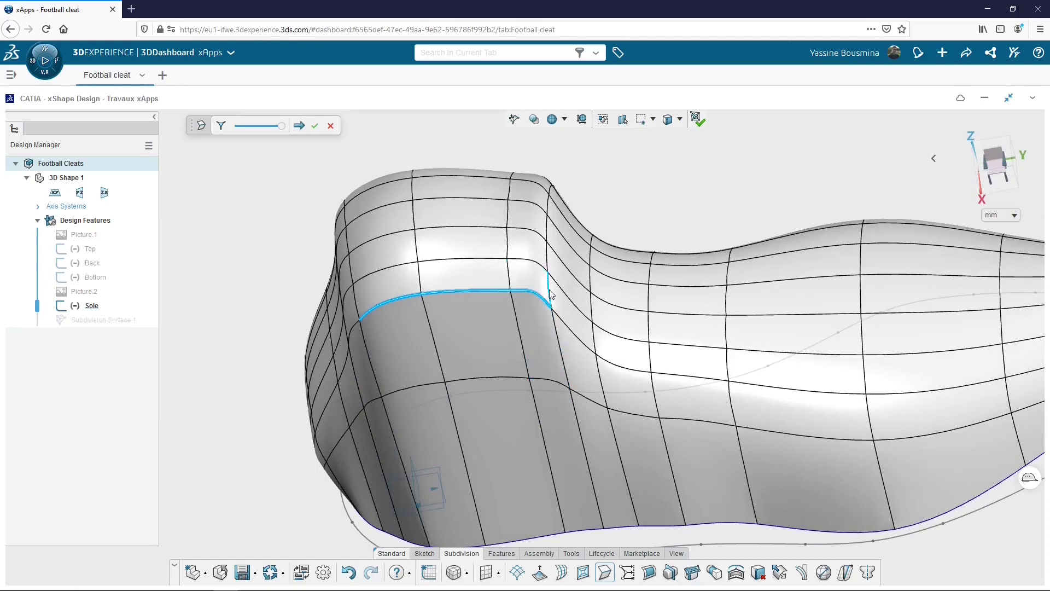
left_click(550, 294)
left_click(547, 257)
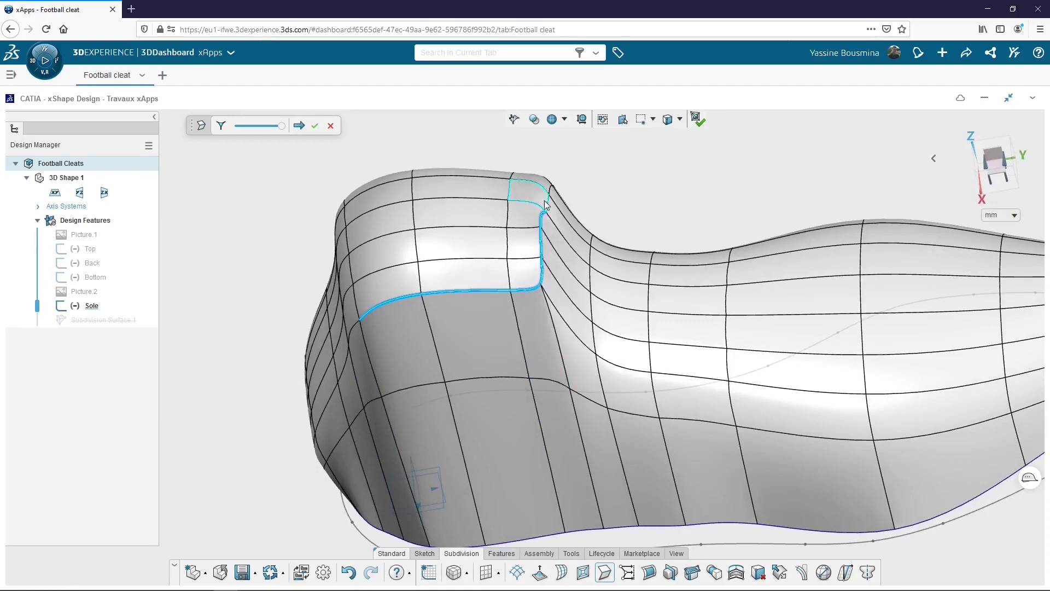
left_click(347, 263)
middle_click_drag(347, 264, 399, 396)
left_click(401, 399)
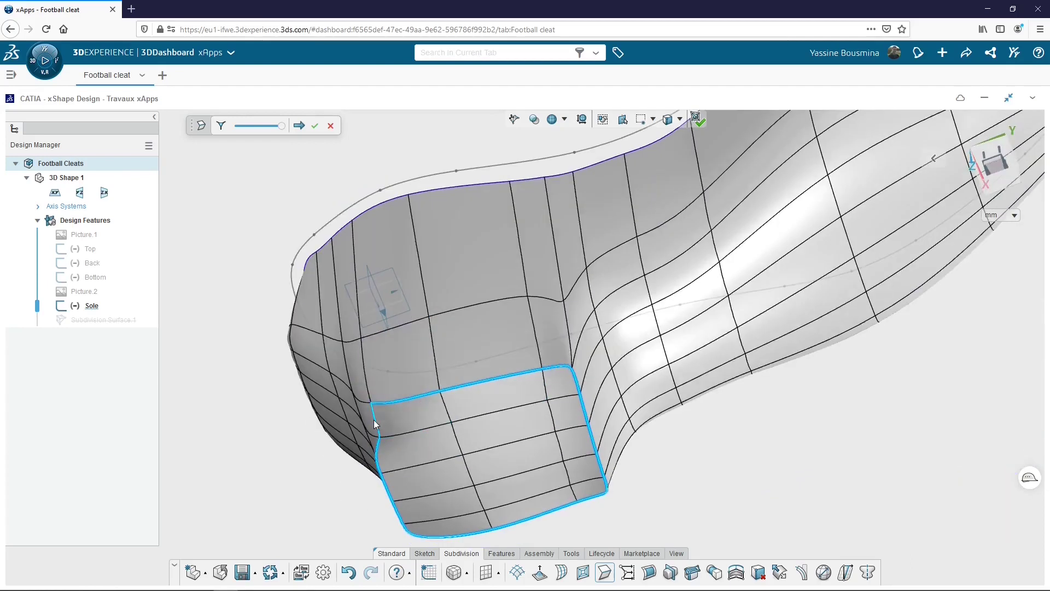
left_click(375, 424)
middle_click_drag(464, 505, 464, 439)
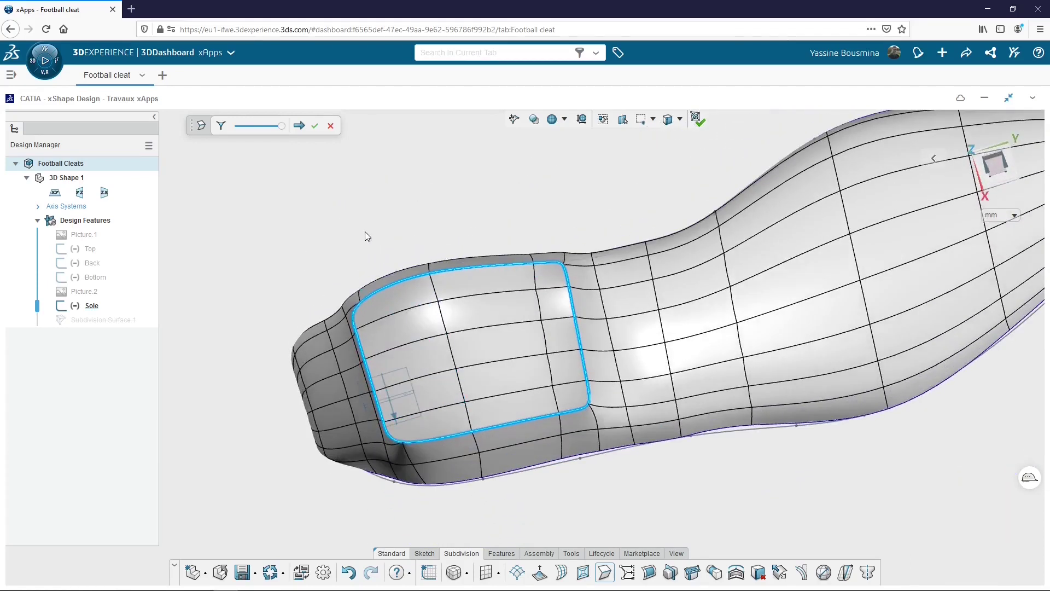
left_click(315, 126)
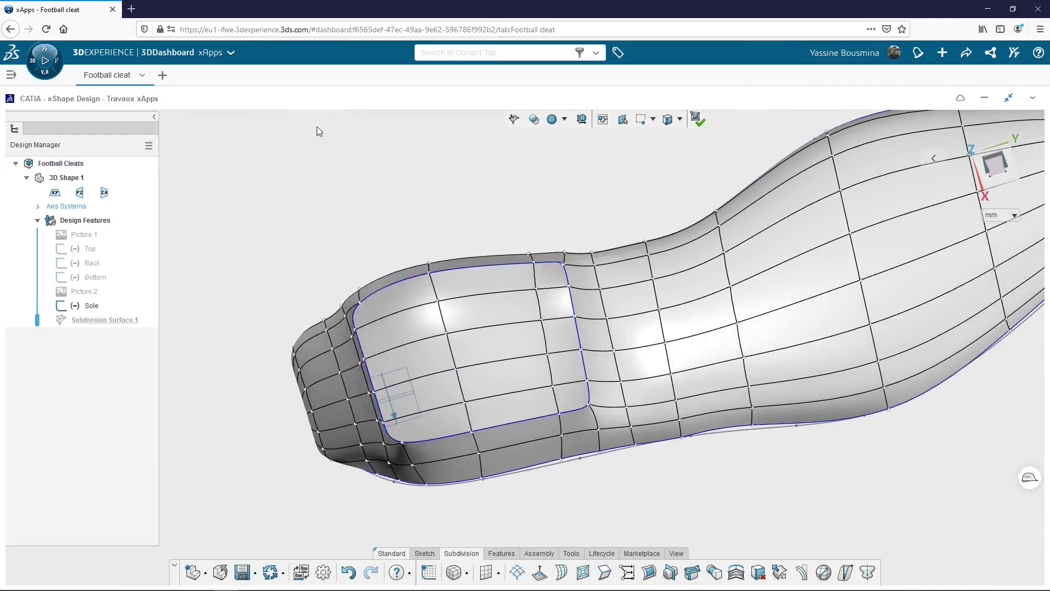
- Delete the ankle faces inside the creased loop, working row by row from the near side across the top
middle_click_drag(421, 478, 367, 340)
middle_click_drag(751, 231, 738, 326)
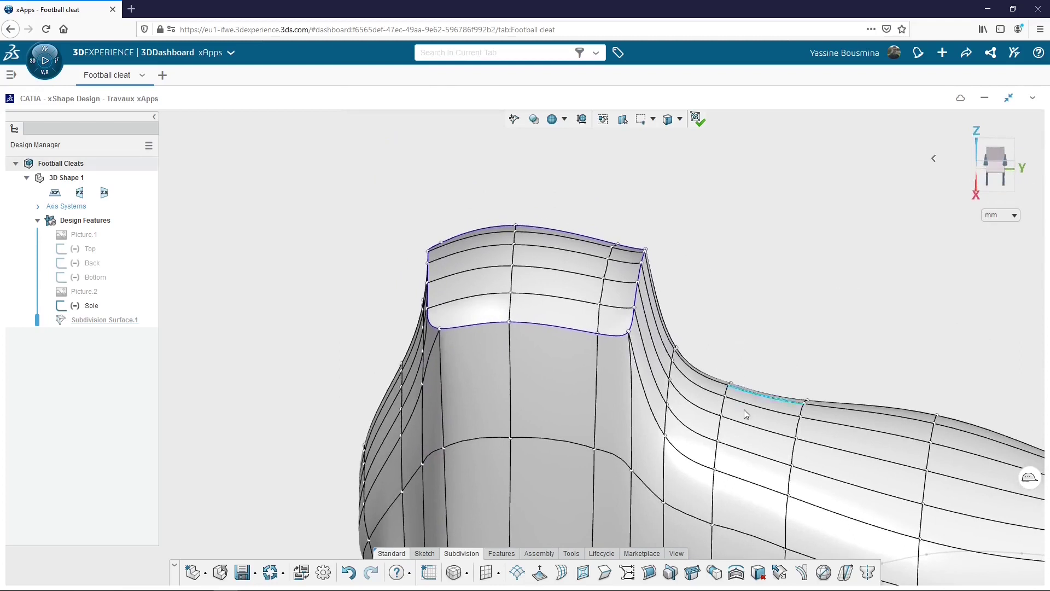
left_click(758, 573)
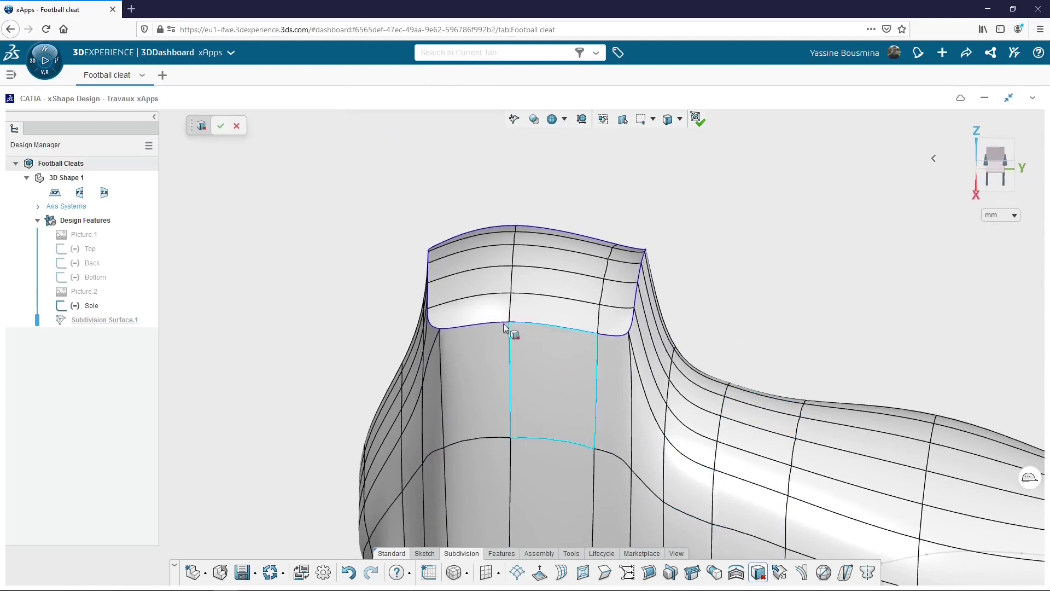
left_click(561, 317)
left_click(620, 325)
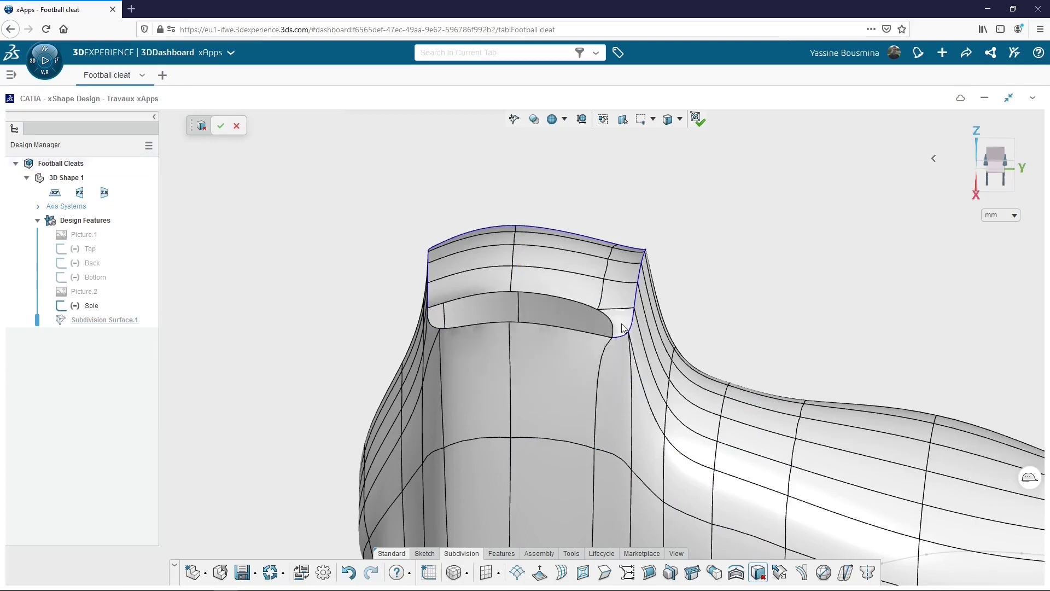
left_click(616, 291)
left_click(563, 281)
left_click(487, 281)
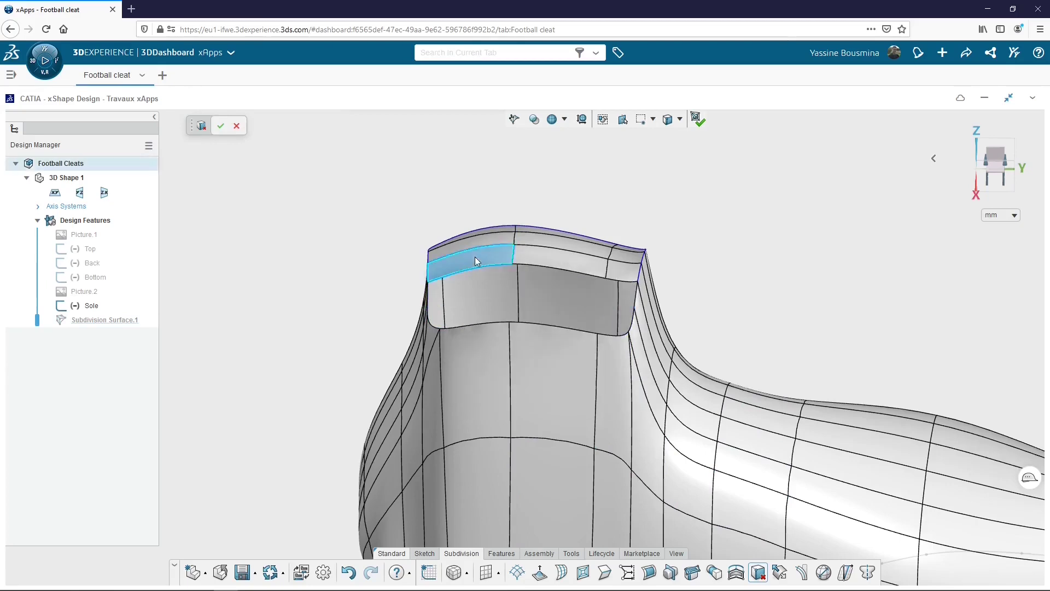
left_click(475, 257)
left_click(553, 258)
left_click(628, 272)
- Delete the remaining far-side faces inside the creased loop to finish cutting out the foot opening
middle_click_drag(549, 246, 501, 395)
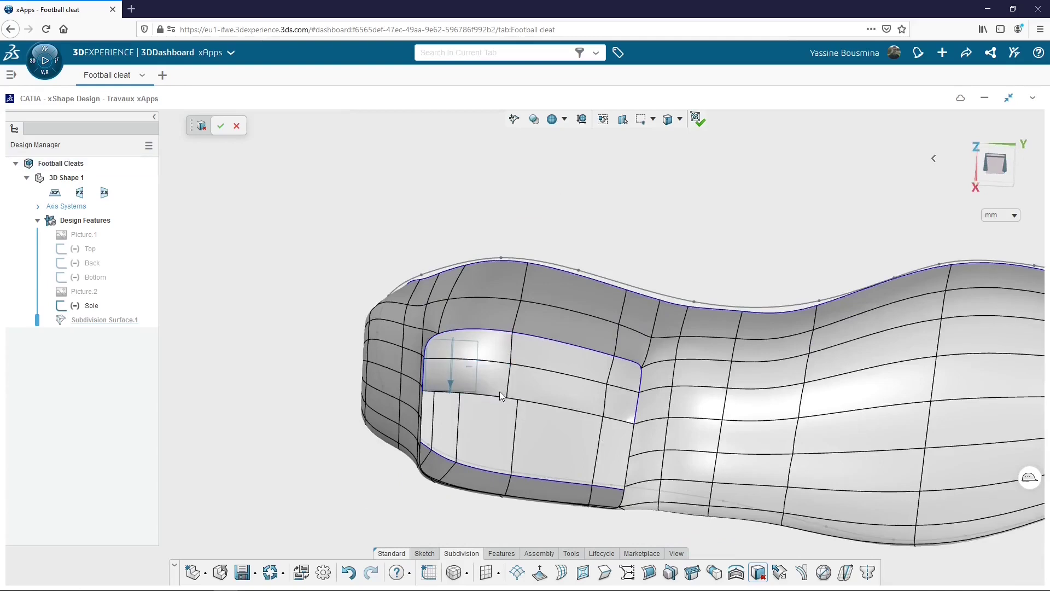
left_click(540, 393)
left_click(619, 370)
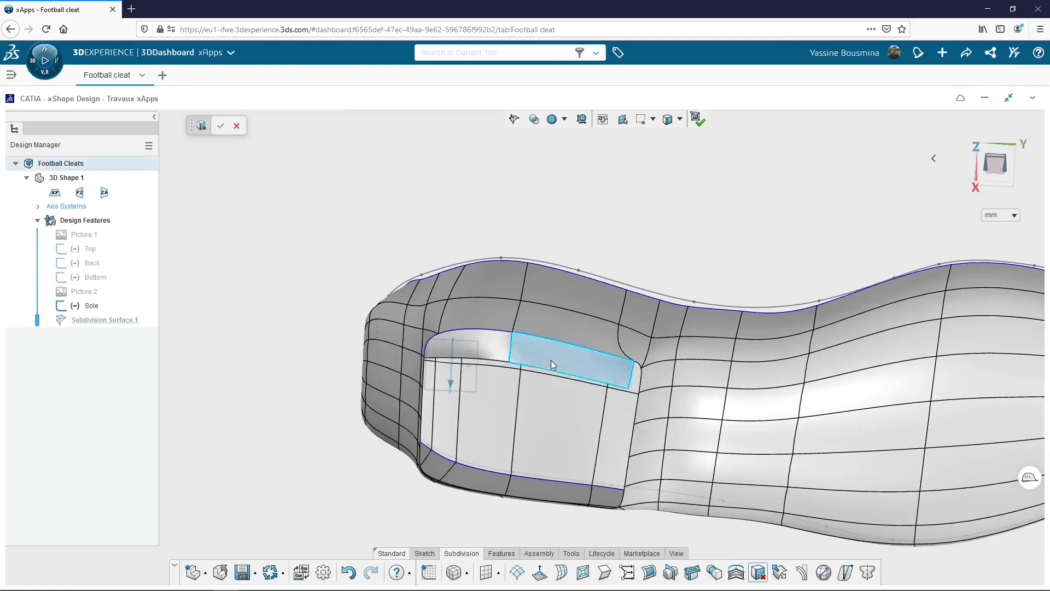
left_click(493, 344)
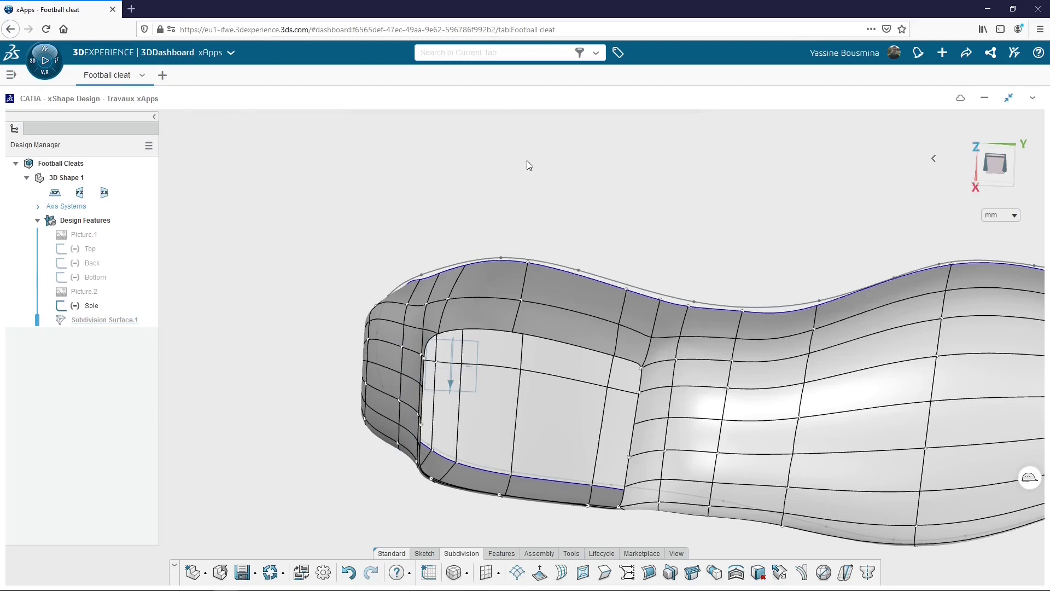
- Leave subdivision editing and examine the whole cleat with its foot opening in a fitted isometric view
left_click(514, 498)
middle_click_drag(551, 518, 655, 452)
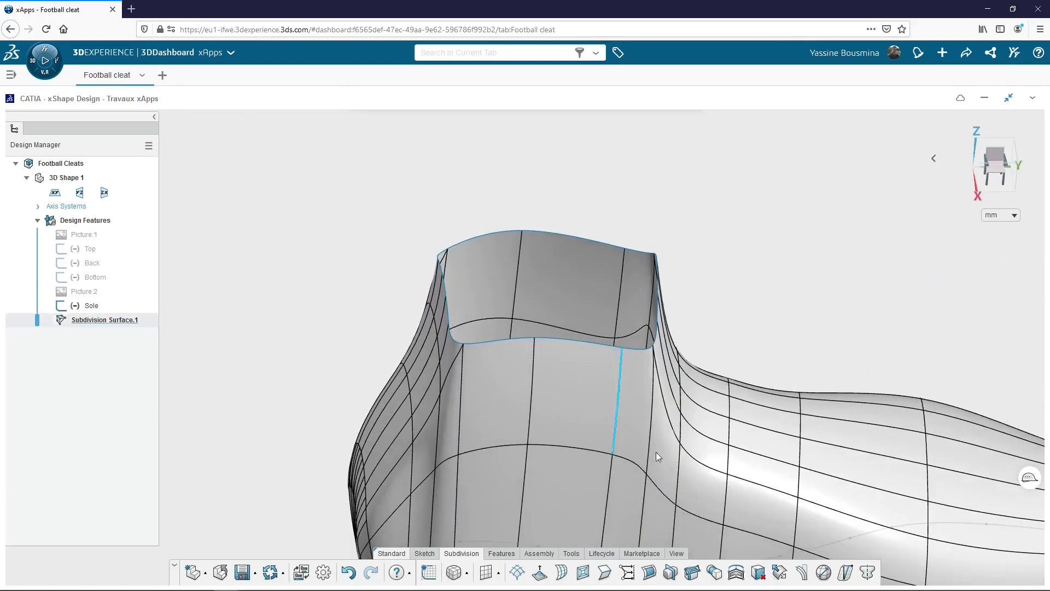
left_click(676, 553)
left_click(616, 575)
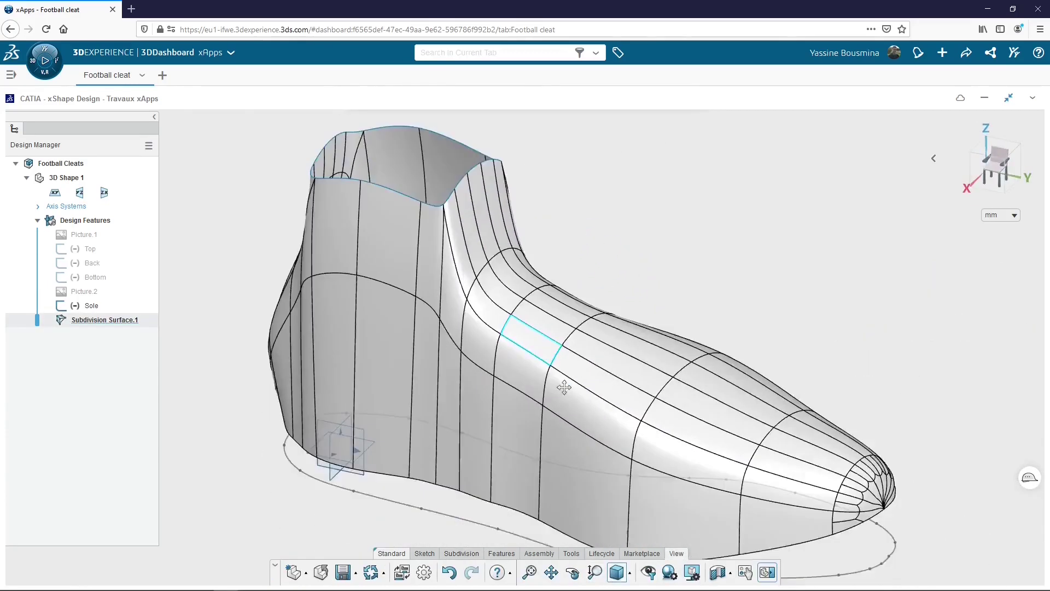
left_click(530, 573)
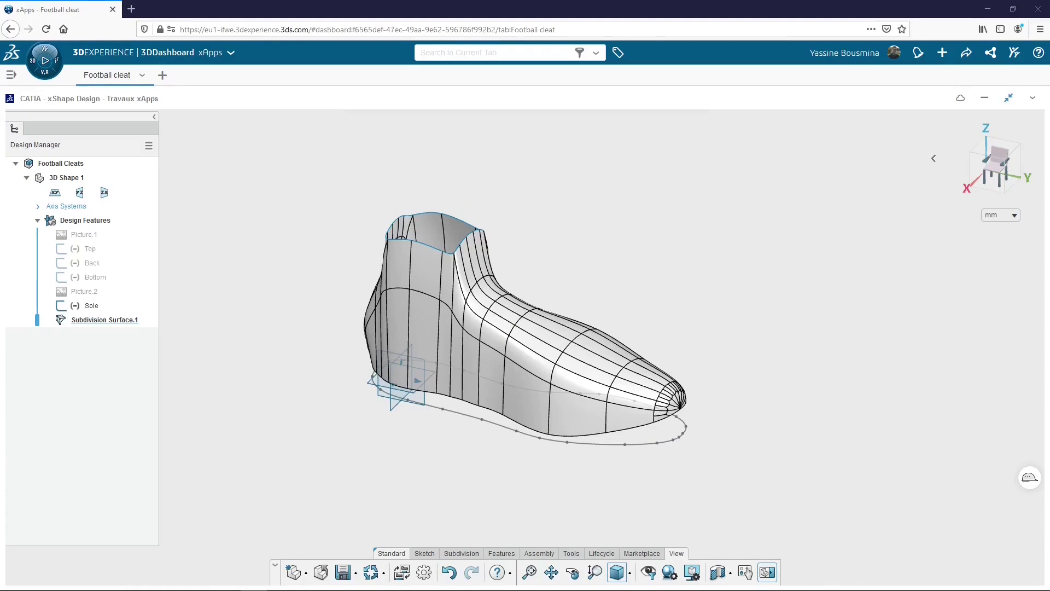
- Reopen Subdivision Surface.1 for editing and show Picture 1 behind the cleat in the side view
double_click(149, 322)
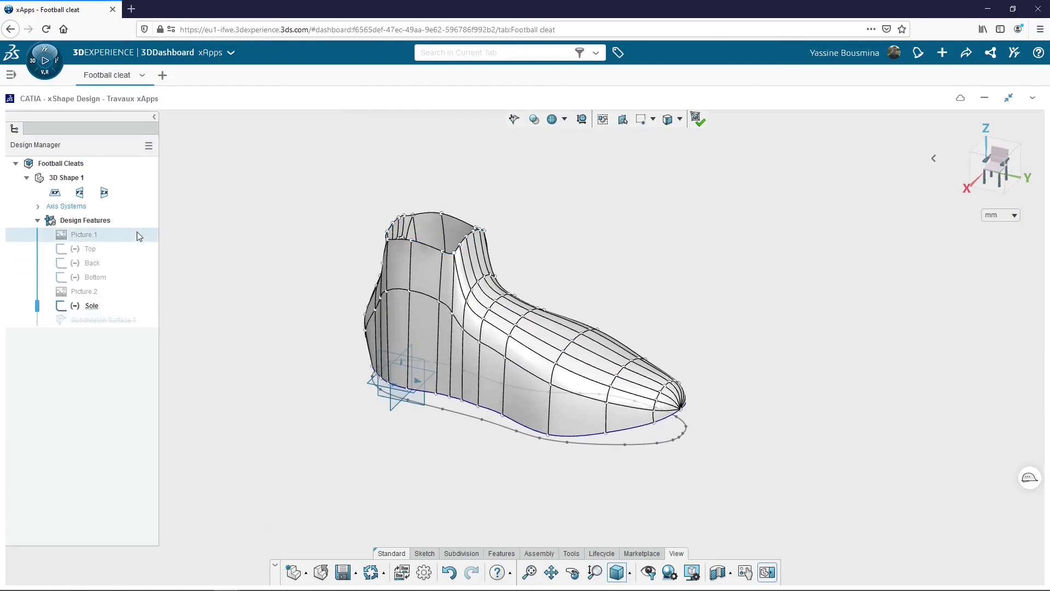
left_click(163, 207)
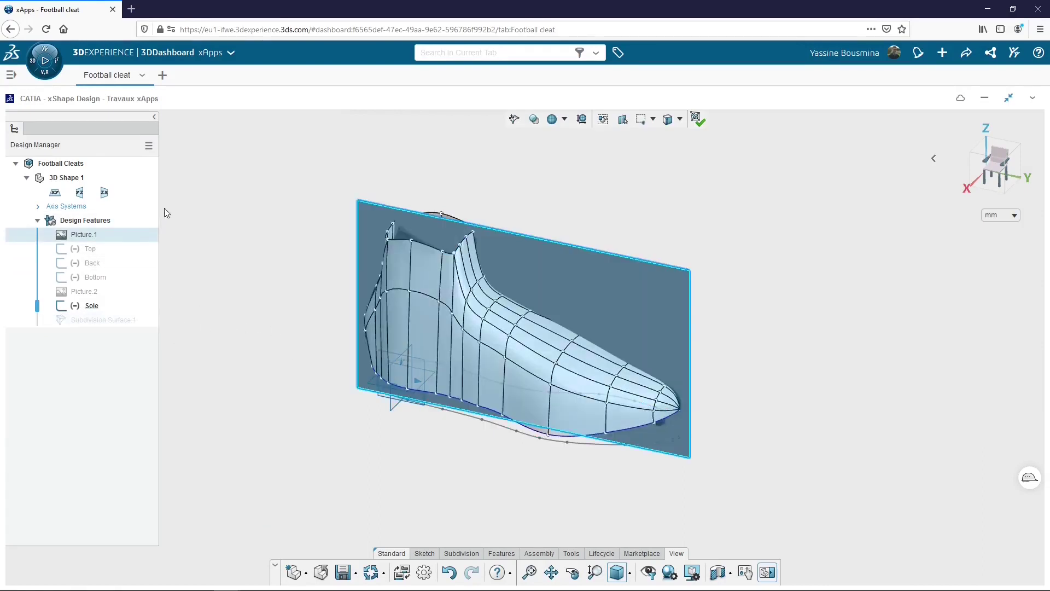
left_click(982, 173)
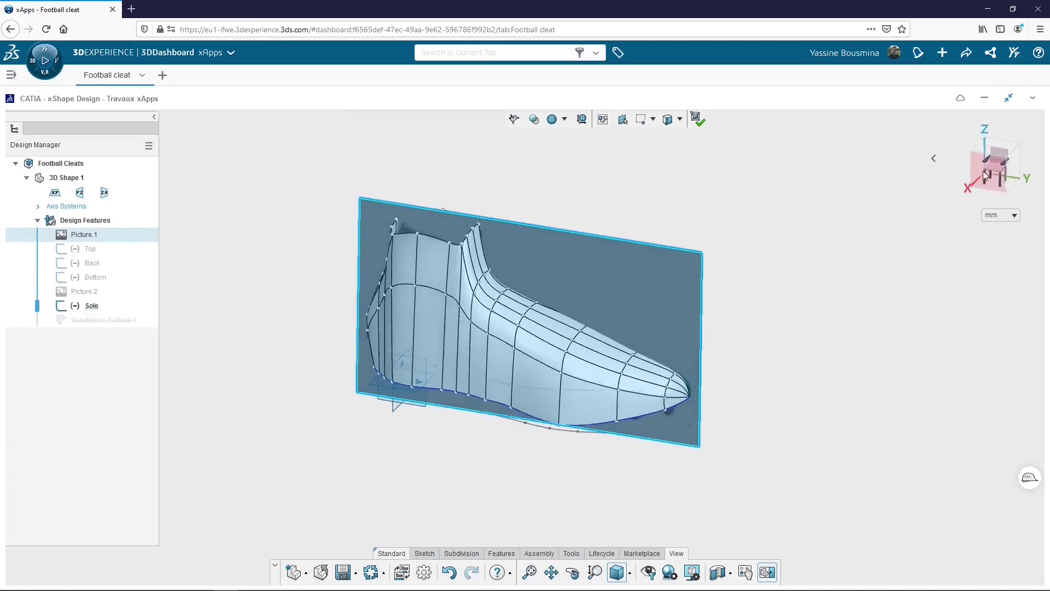
scroll(702, 275, "up", 2)
middle_click_drag(701, 275, 701, 234)
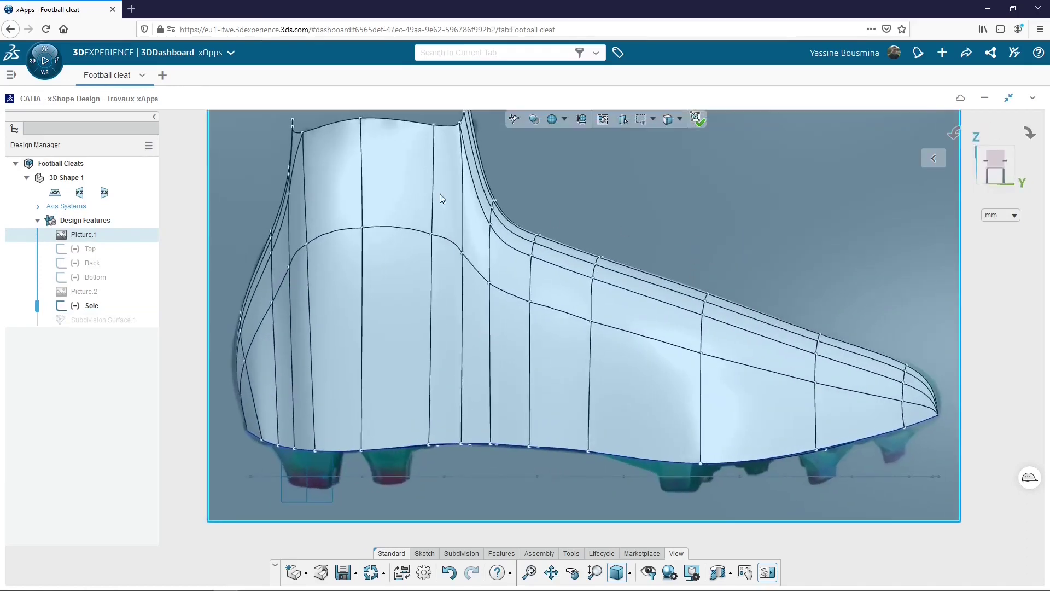
- Move the far-side rim point near the front of the foot opening slightly toward the heel
middle_click_drag(440, 213, 460, 326)
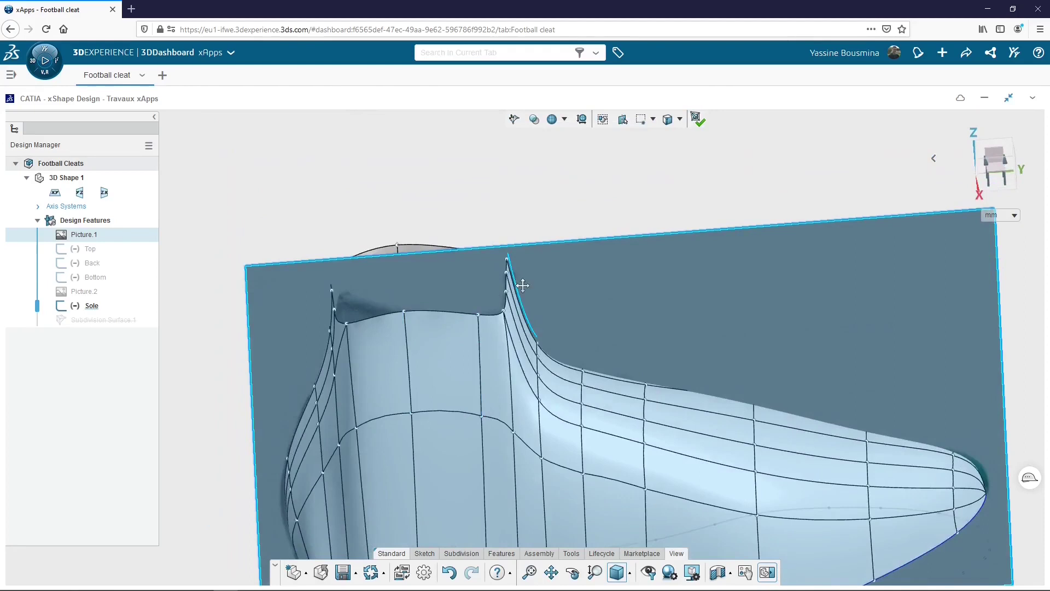
middle_click_drag(520, 284, 533, 383)
middle_click_drag(506, 344, 507, 313)
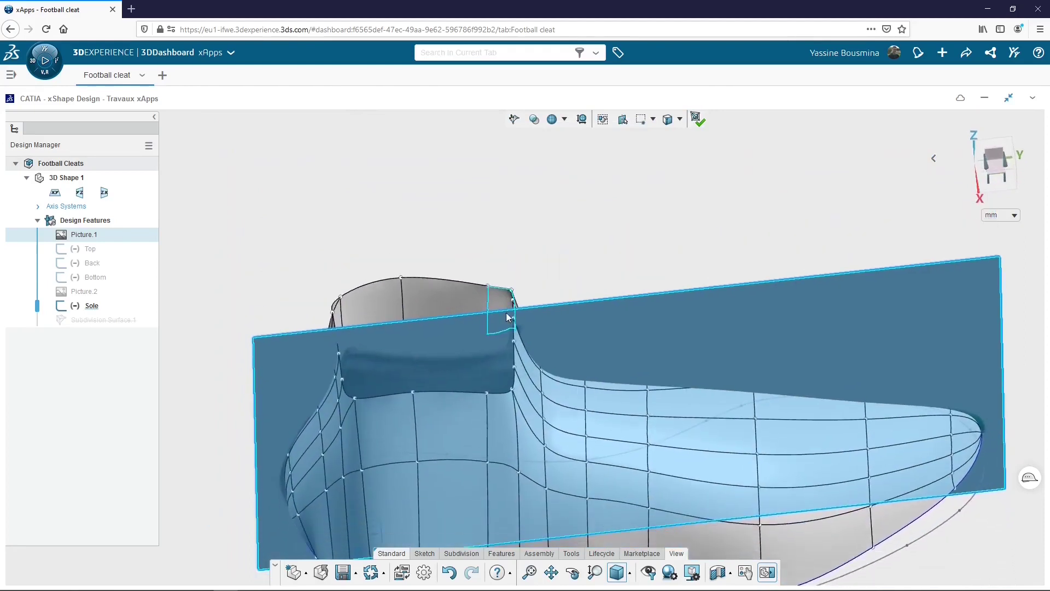
left_click(488, 286)
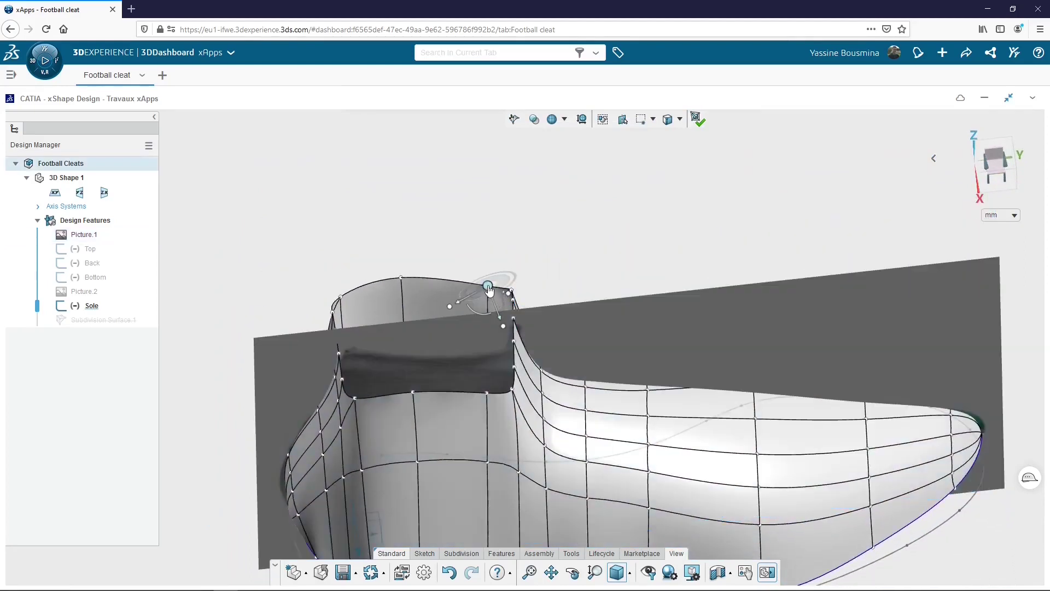
left_click_drag(489, 291, 472, 287)
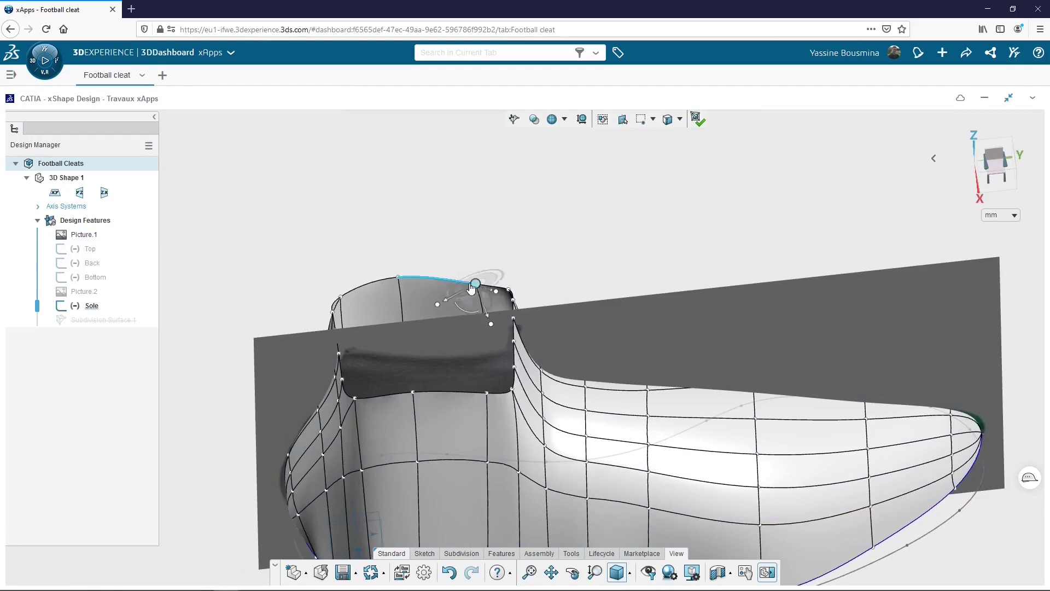
middle_click_drag(464, 394, 465, 355)
left_click(1001, 185)
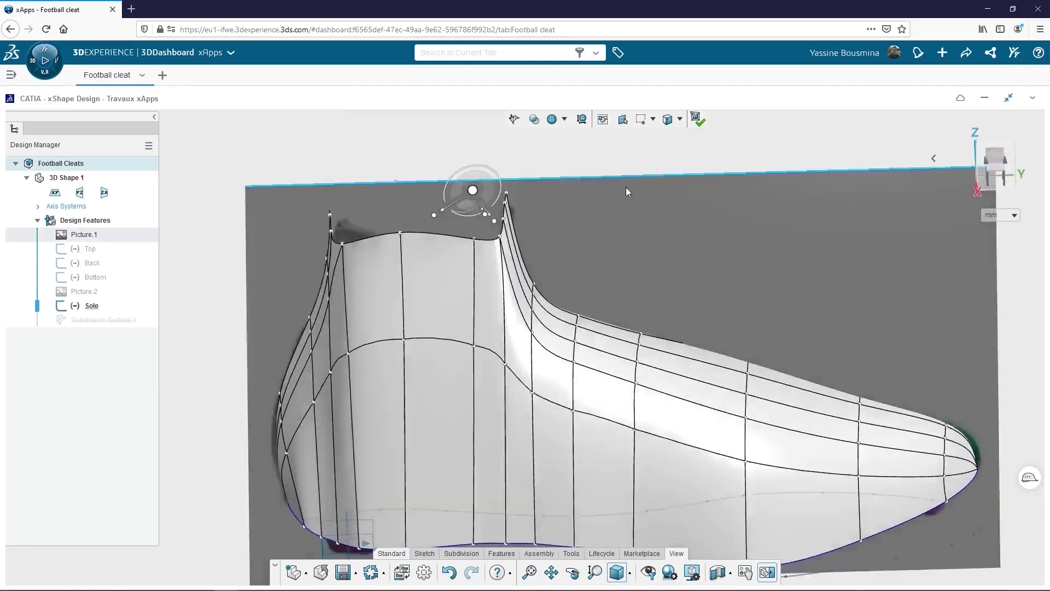
- Lower the paired rim points along the middle of the foot opening's sides to follow the collar edge in Picture 1
middle_click_drag(476, 164, 498, 238)
left_click_drag(451, 170, 506, 270)
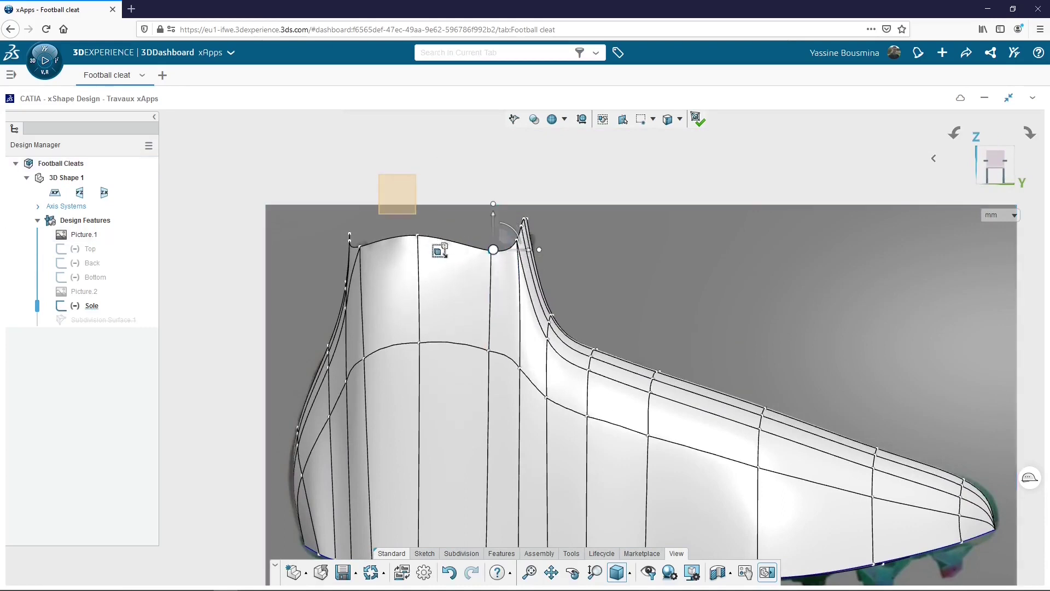
left_click_drag(440, 251, 447, 260)
scroll(476, 247, "up", 2)
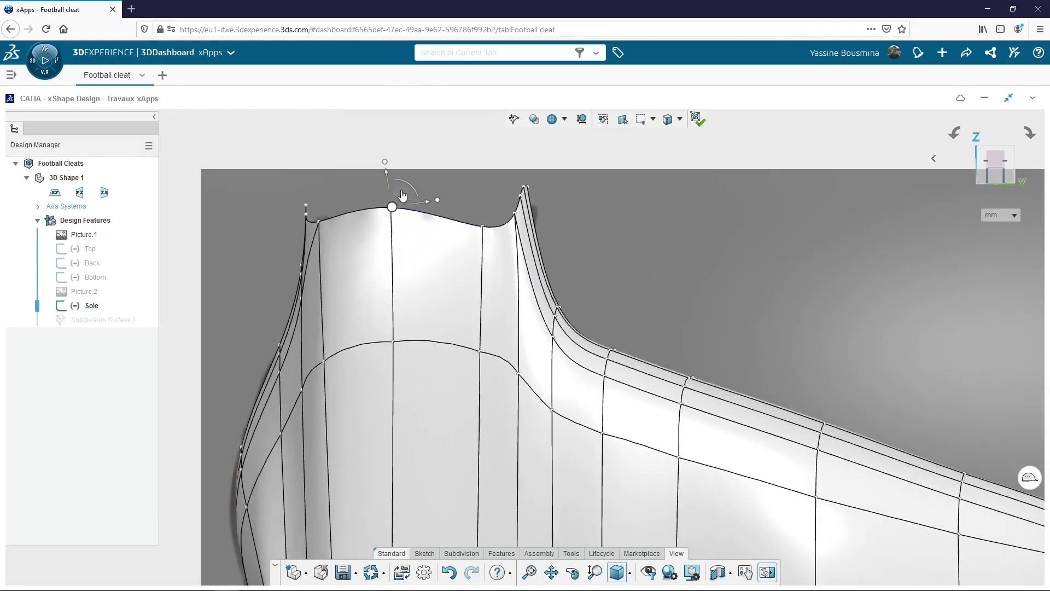
left_click_drag(402, 195, 409, 253)
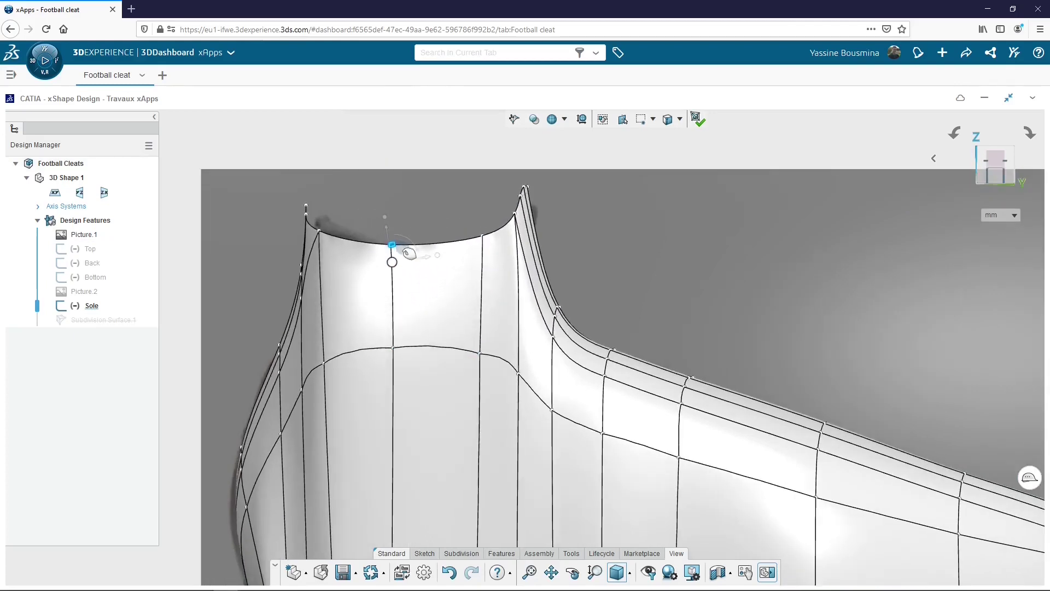
- Reposition the rim points around the heel end of the foot opening so the collar's rear follows Picture 1
left_click_drag(310, 158, 364, 231)
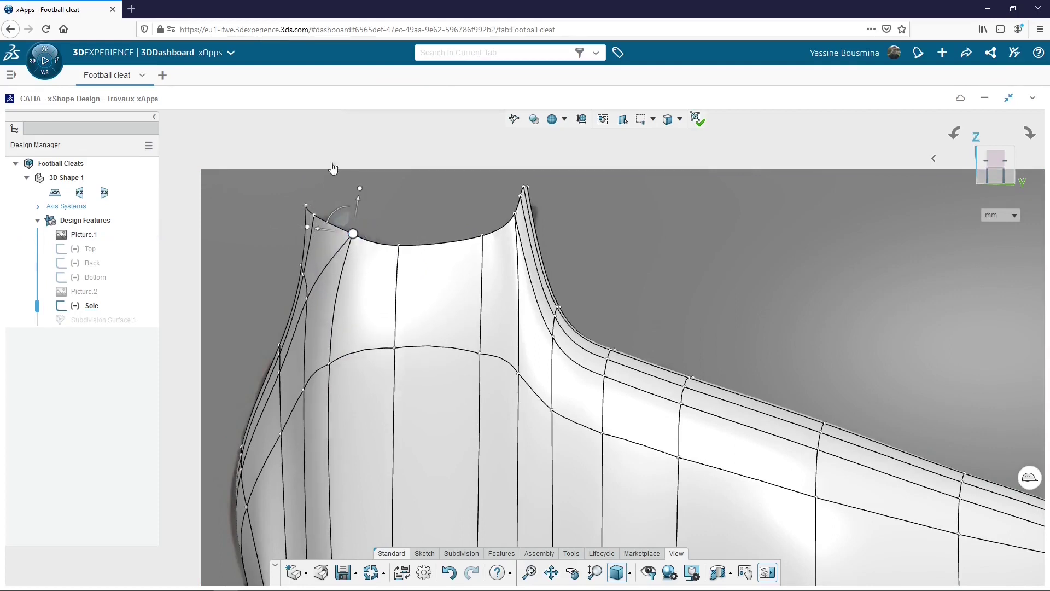
left_click(334, 149)
middle_click_drag(334, 150, 384, 317)
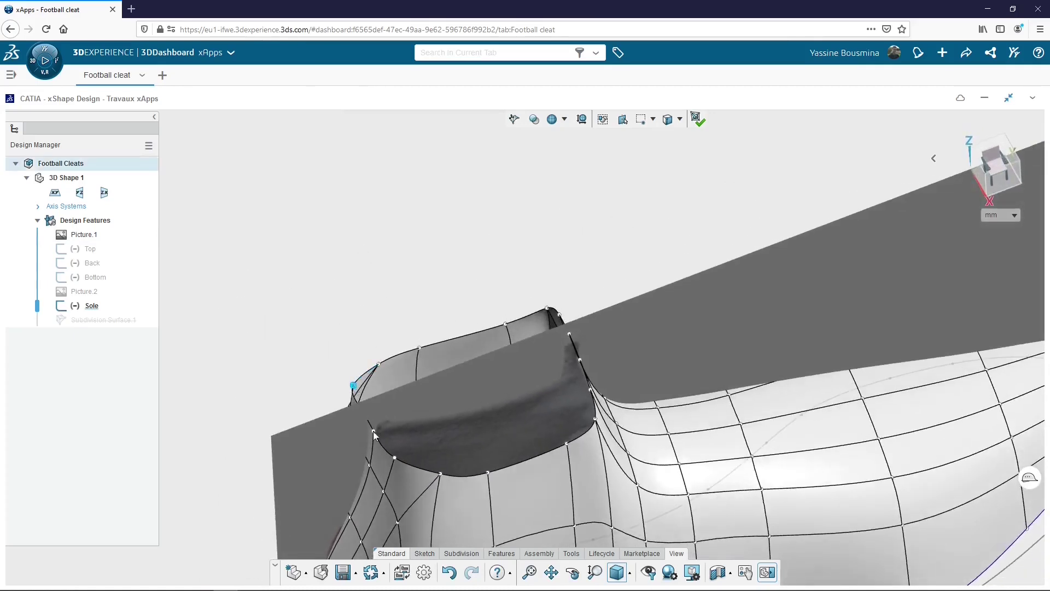
left_click(395, 459)
left_click(1001, 187)
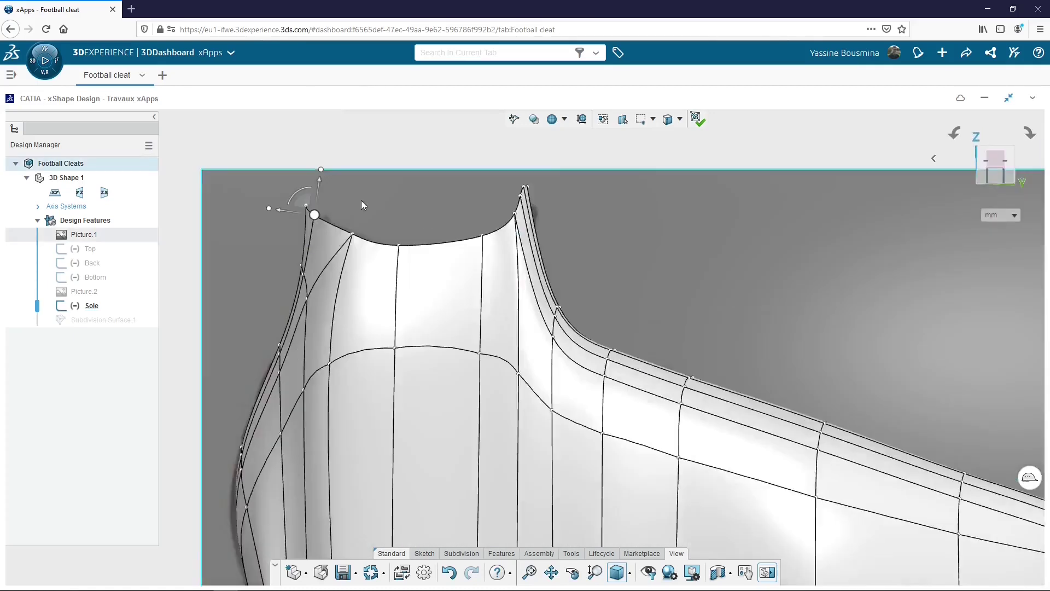
left_click_drag(282, 230, 309, 249)
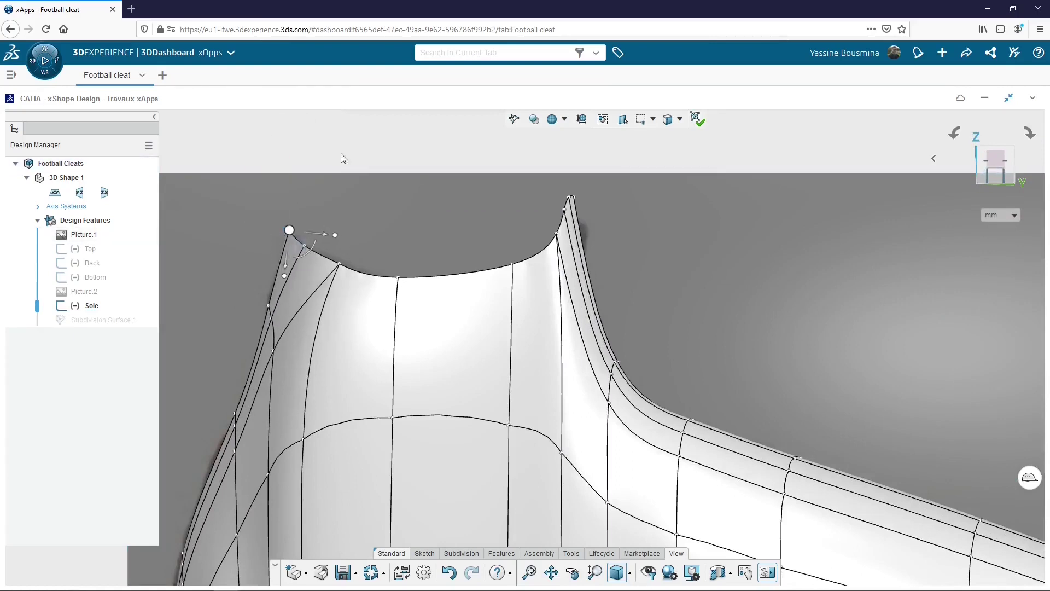
- Lower the forward side rim points of the foot opening and move its front-centre rim points slightly toward the toe
left_click_drag(476, 155, 527, 305)
left_click_drag(509, 300, 510, 329)
middle_click_drag(621, 147, 603, 382)
left_click(603, 381)
left_click(998, 172)
left_click_drag(583, 212, 597, 215)
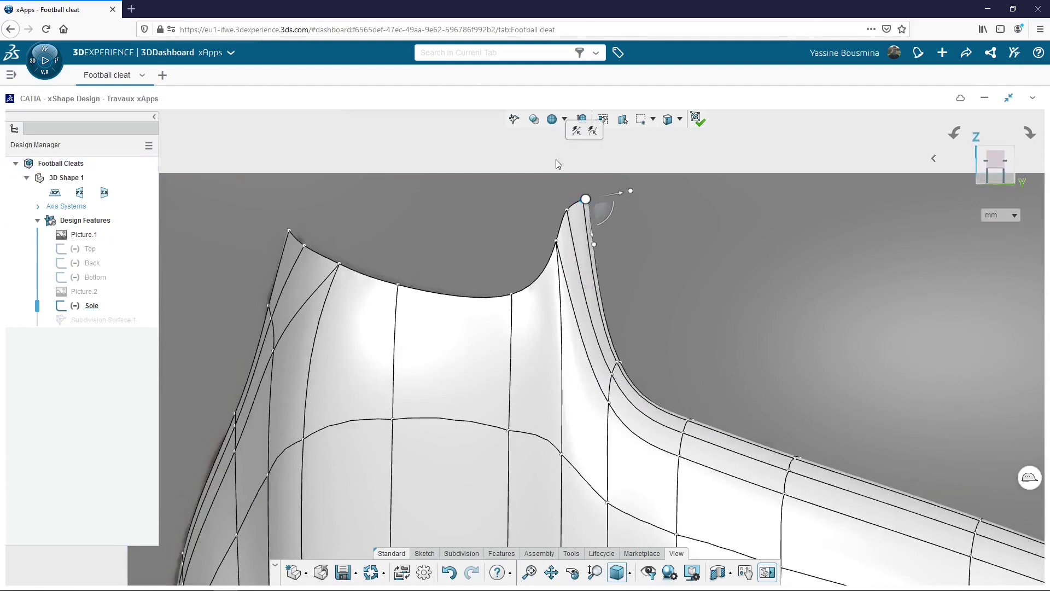
- Lower the rim points flanking the front centre of the foot opening and the pair at its front corners
middle_click_drag(556, 159, 600, 316)
left_click(609, 344)
left_click(996, 181)
left_click_drag(569, 178, 571, 197)
middle_click_drag(524, 170, 586, 329)
left_click(625, 347, "ctrl")
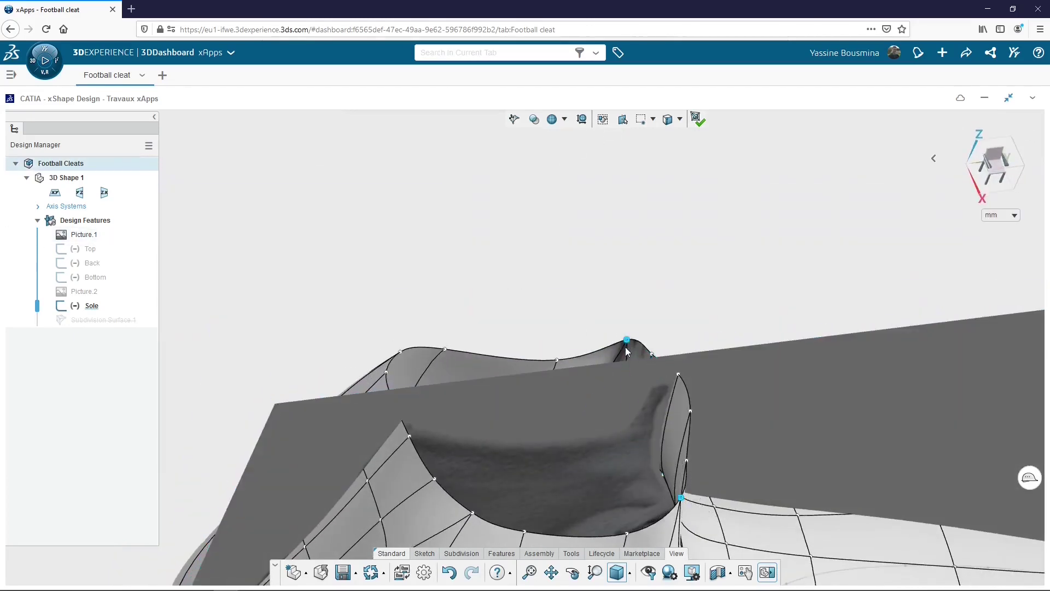
left_click(996, 175)
left_click_drag(560, 247, 567, 309)
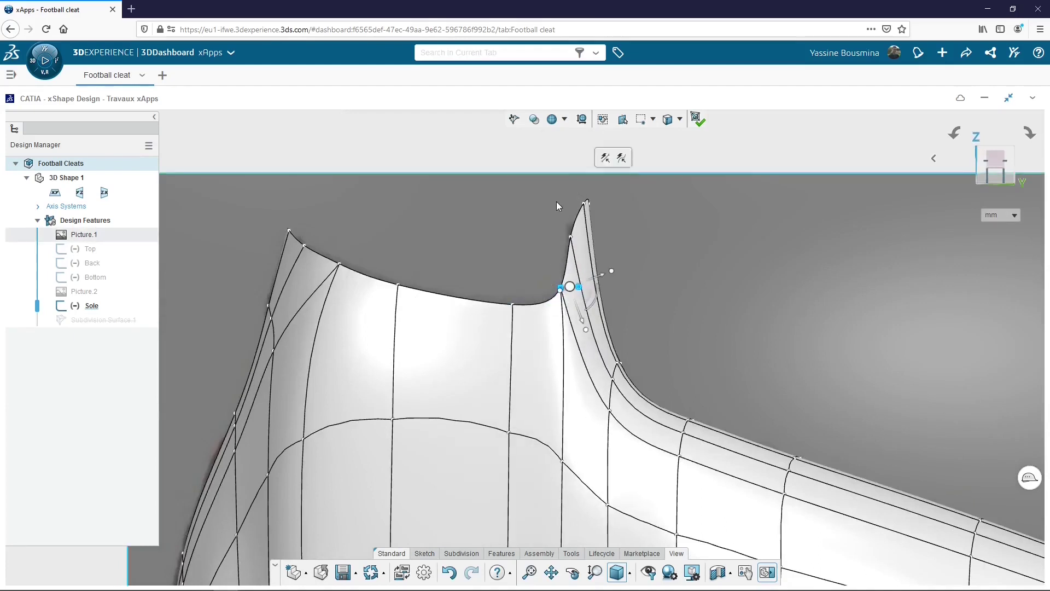
- Bring the front tip of the collar and its neighbouring rim points down to match the tongue in Picture 1
left_click(570, 237)
middle_click_drag(552, 160, 649, 477)
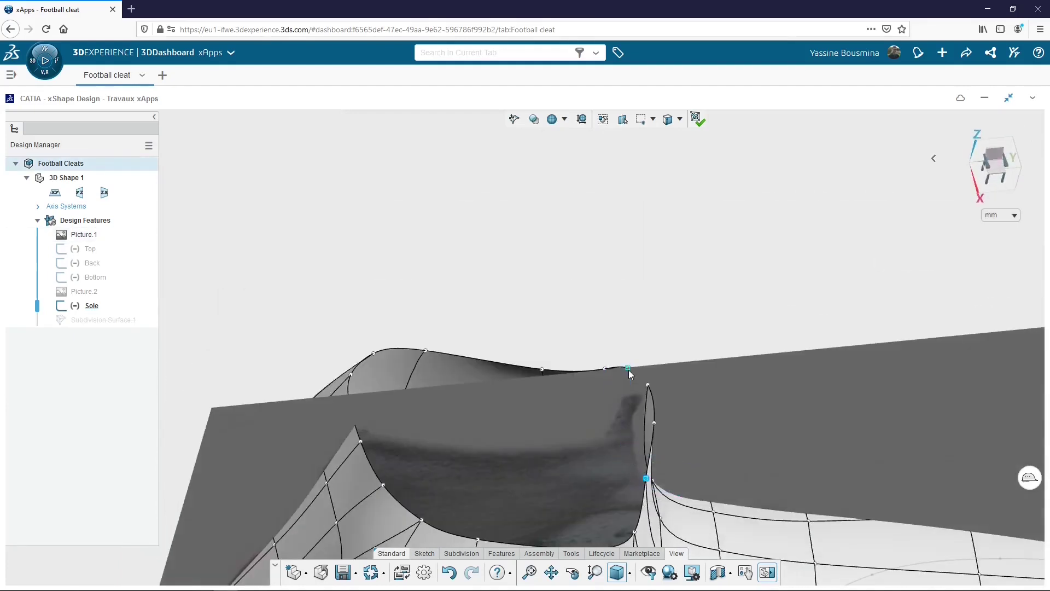
middle_click_drag(628, 370, 615, 241)
left_click(607, 237)
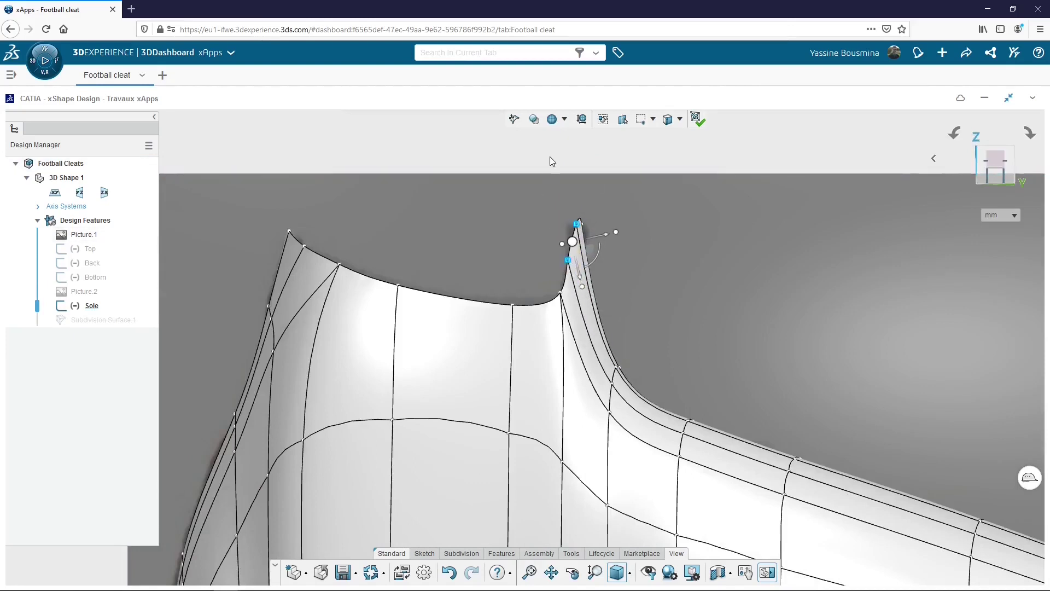
middle_click_drag(551, 159, 603, 438)
left_click(602, 435)
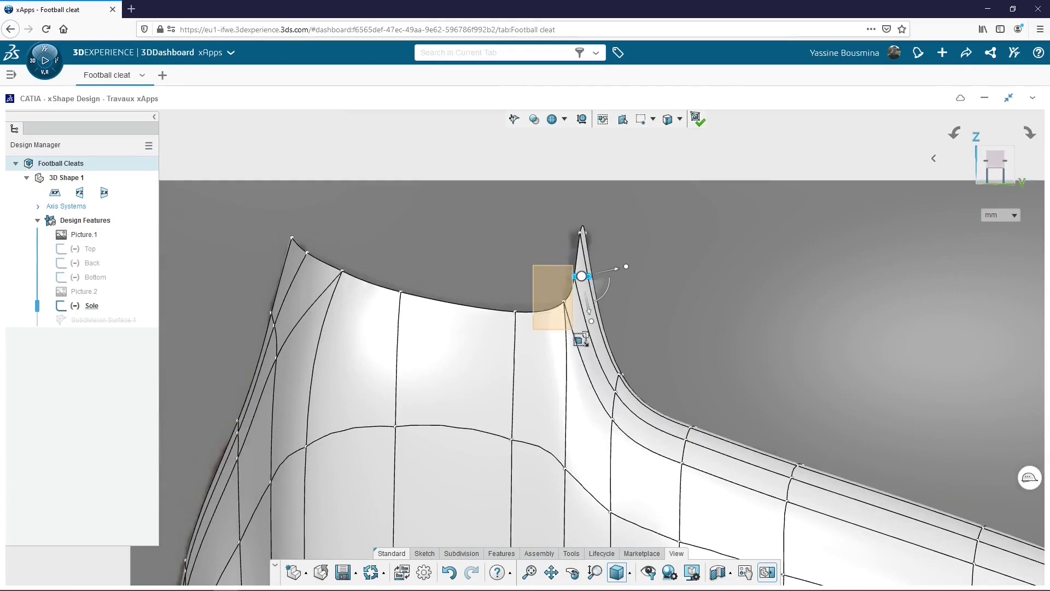
- Shift the front corner rim points of the foot opening slightly toward the heel and downward in the side view
middle_click_drag(563, 298, 557, 265)
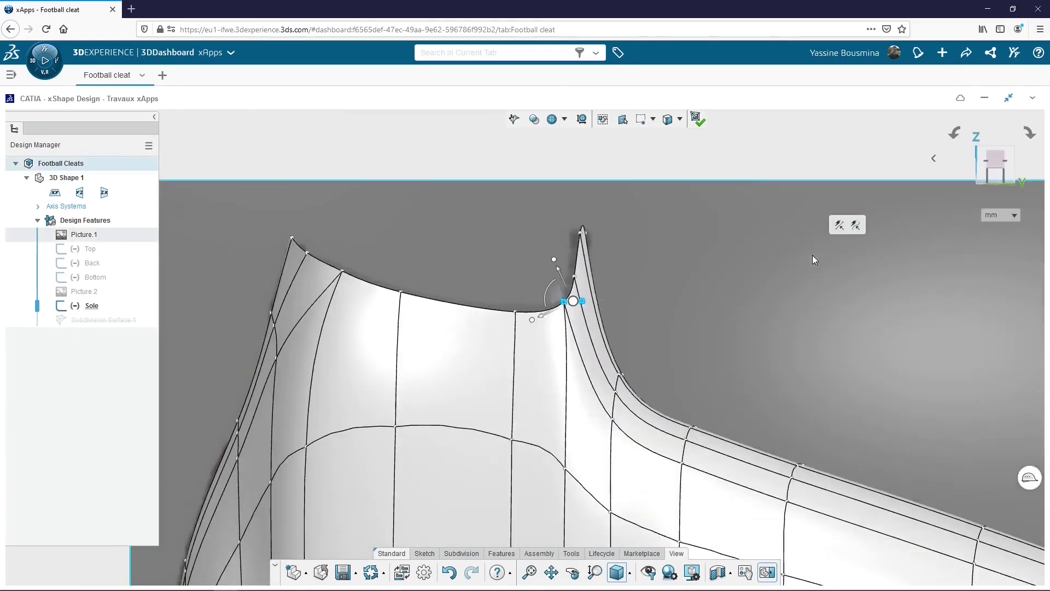
left_click_drag(556, 265, 547, 264)
left_click(530, 164)
middle_click_drag(530, 164, 585, 381)
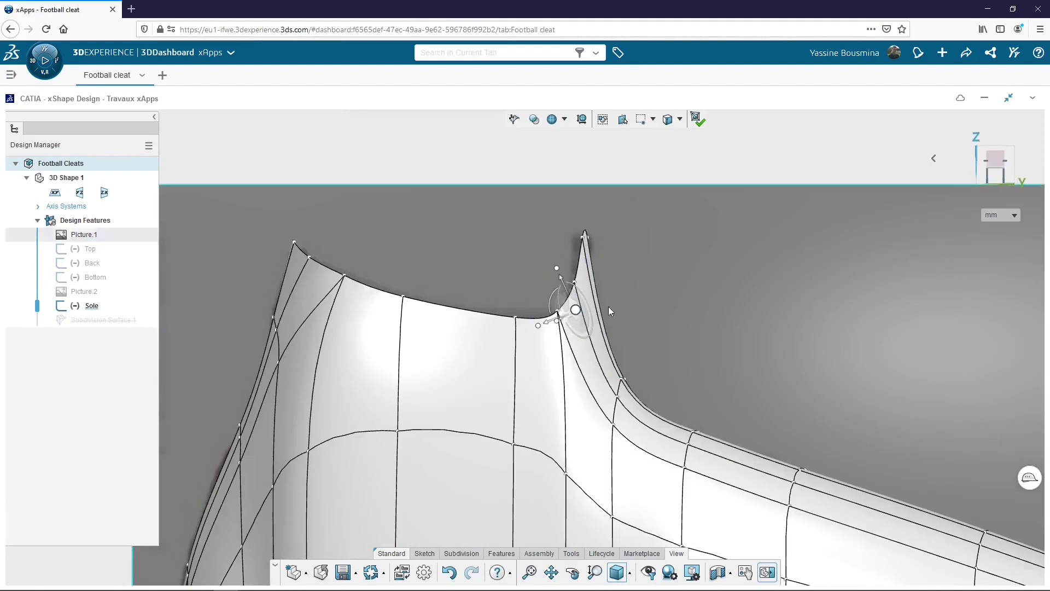
left_click_drag(548, 322, 536, 326)
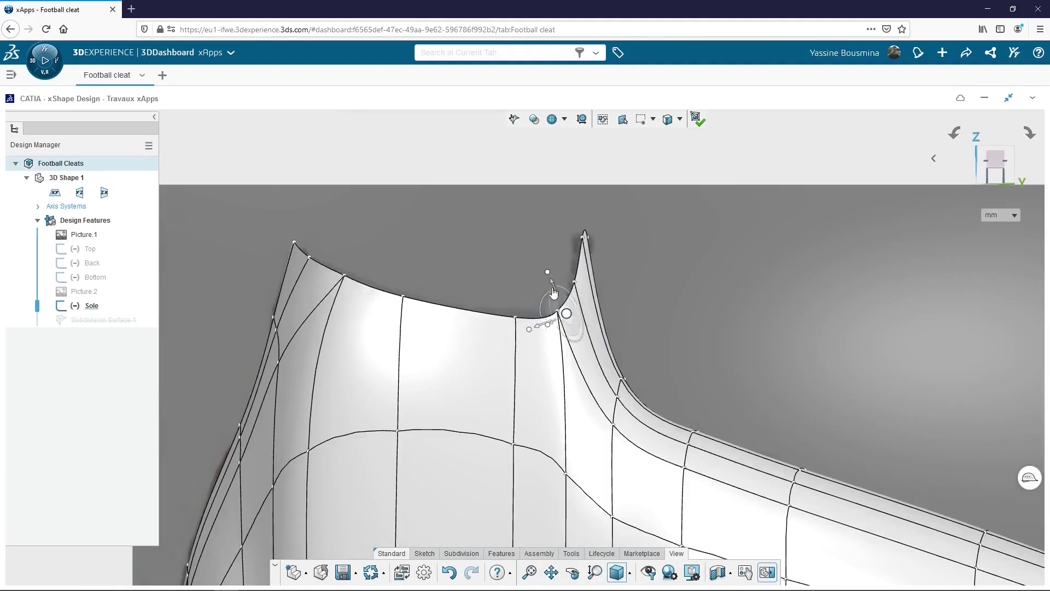
left_click(704, 167)
- Spread the forward side rim points of the foot opening slightly outward from above to widen its front
middle_click_drag(357, 165, 390, 272)
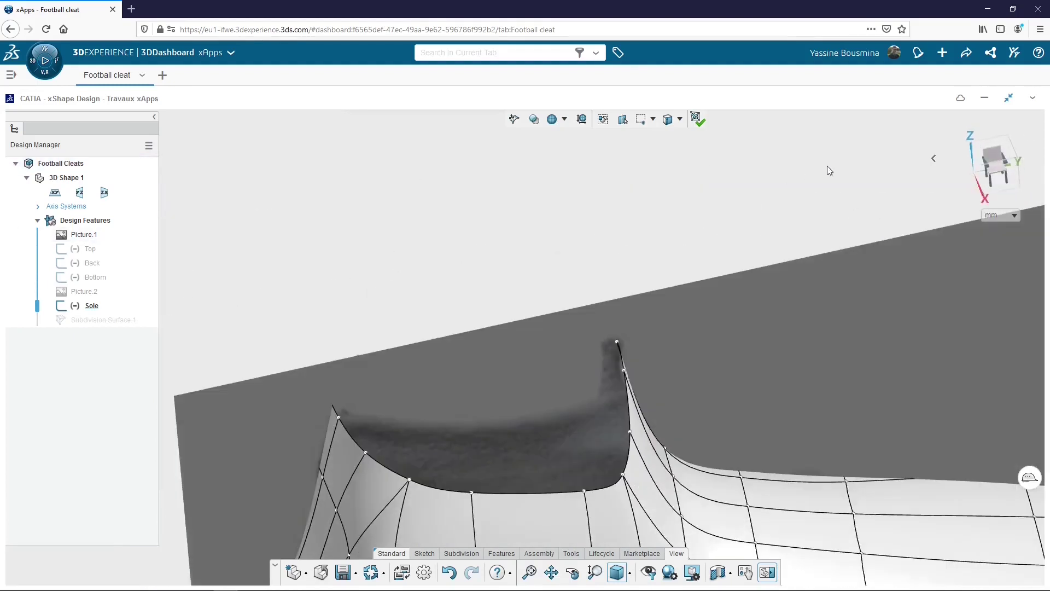
left_click(995, 150)
middle_click_drag(600, 331, 627, 203)
scroll(629, 213, "down", 3)
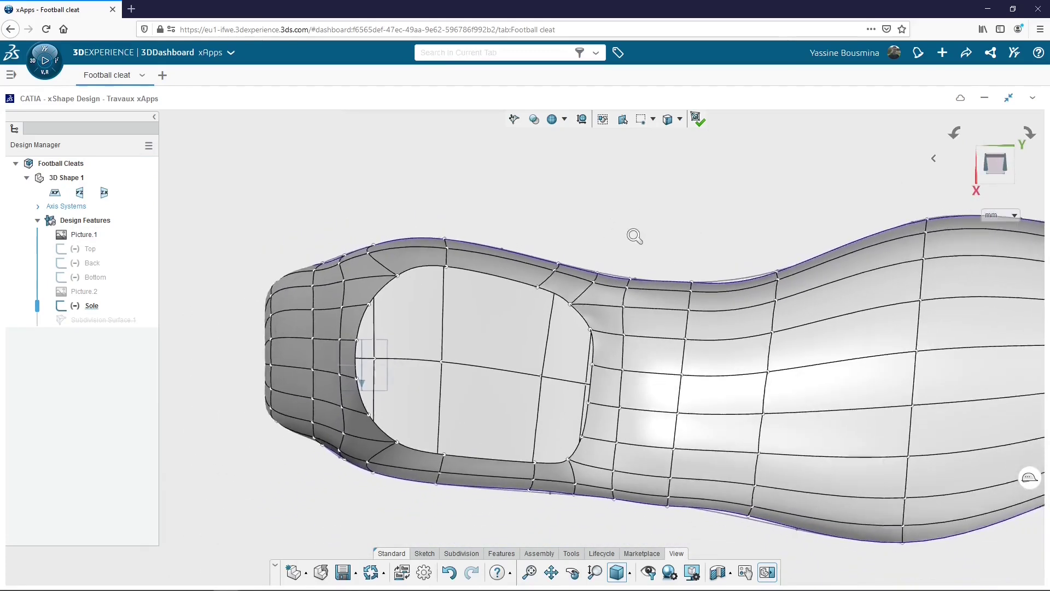
left_click(537, 291)
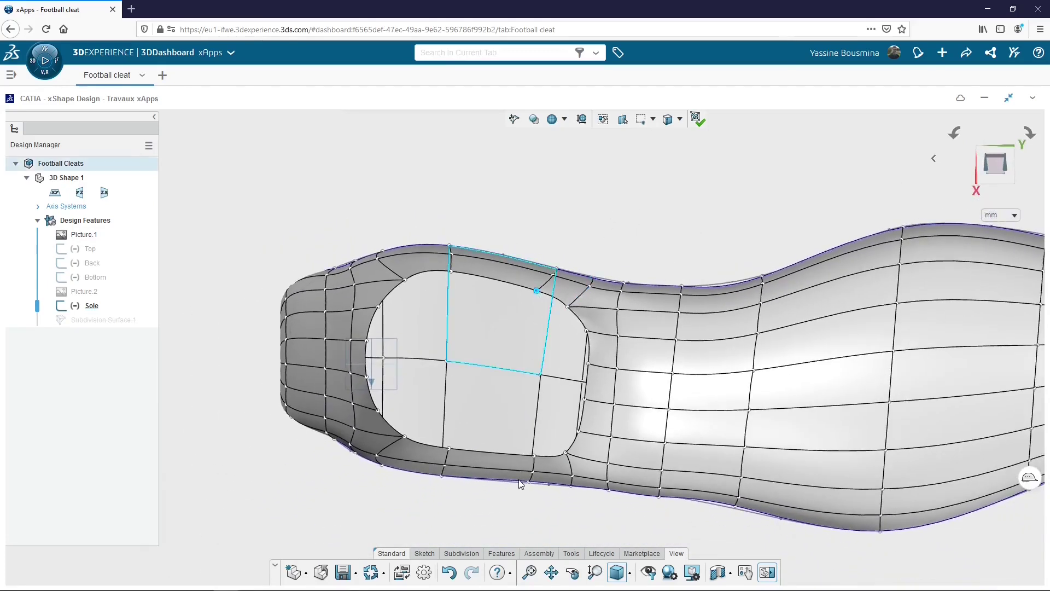
left_click(535, 457, "ctrl")
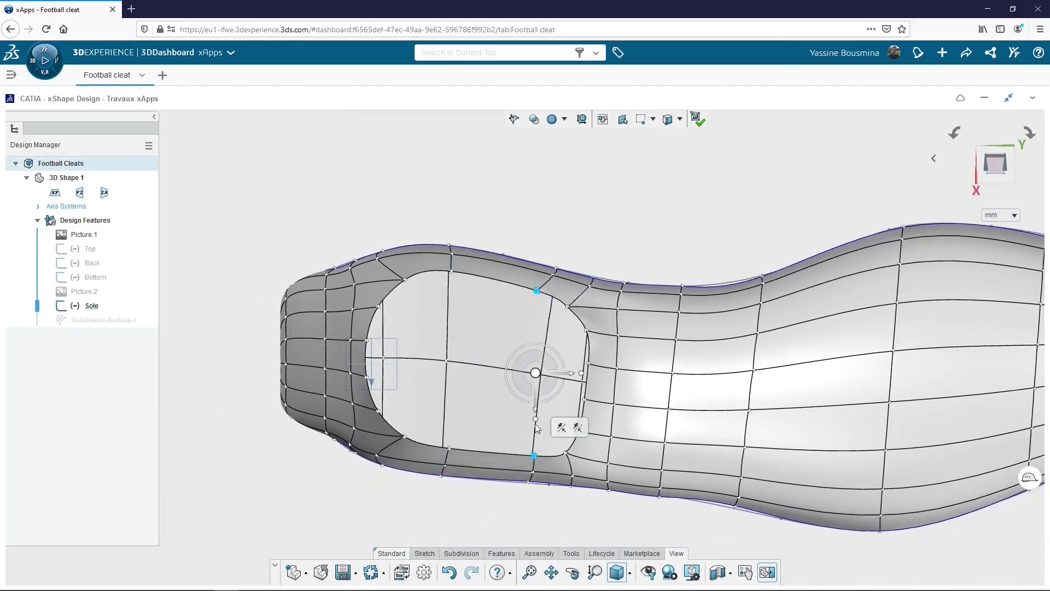
left_click_drag(538, 424, 542, 434)
- Spread the front corner rim points and the mid-side rim points of the foot opening slightly outward
left_click(568, 305)
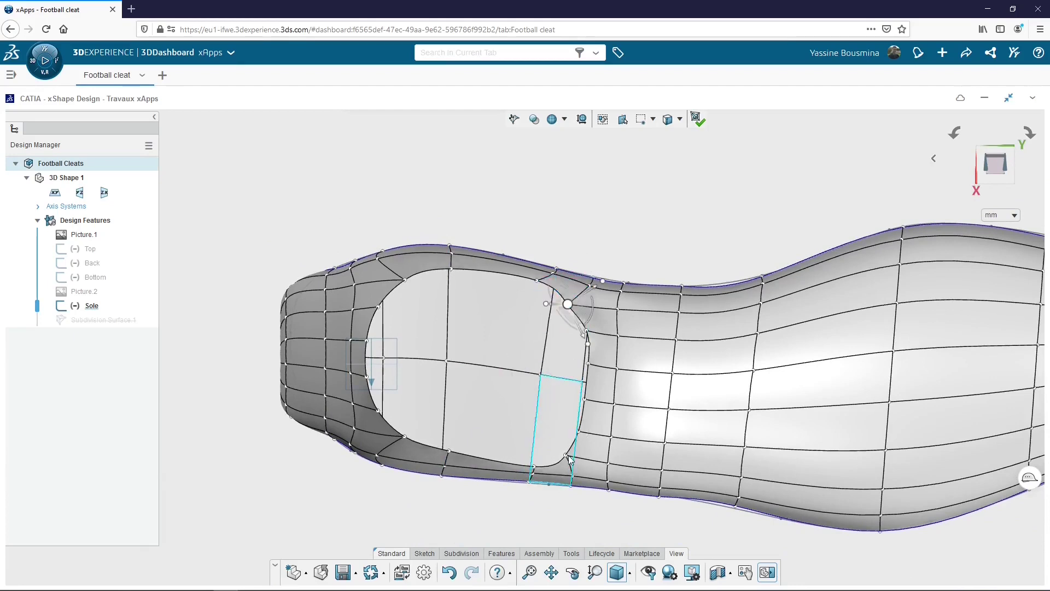
left_click(566, 456, "ctrl")
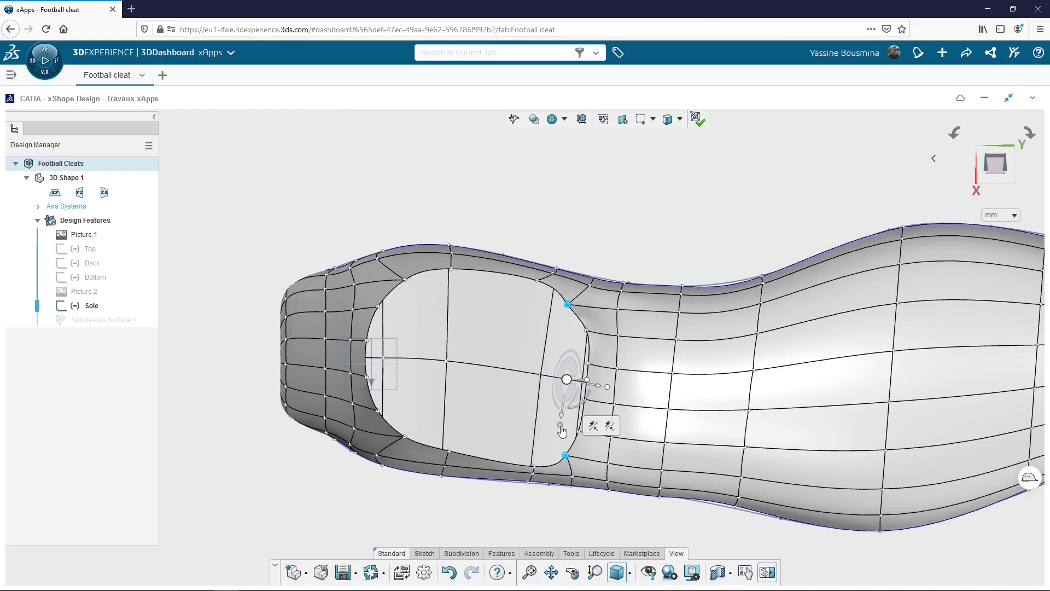
left_click_drag(562, 431, 569, 442)
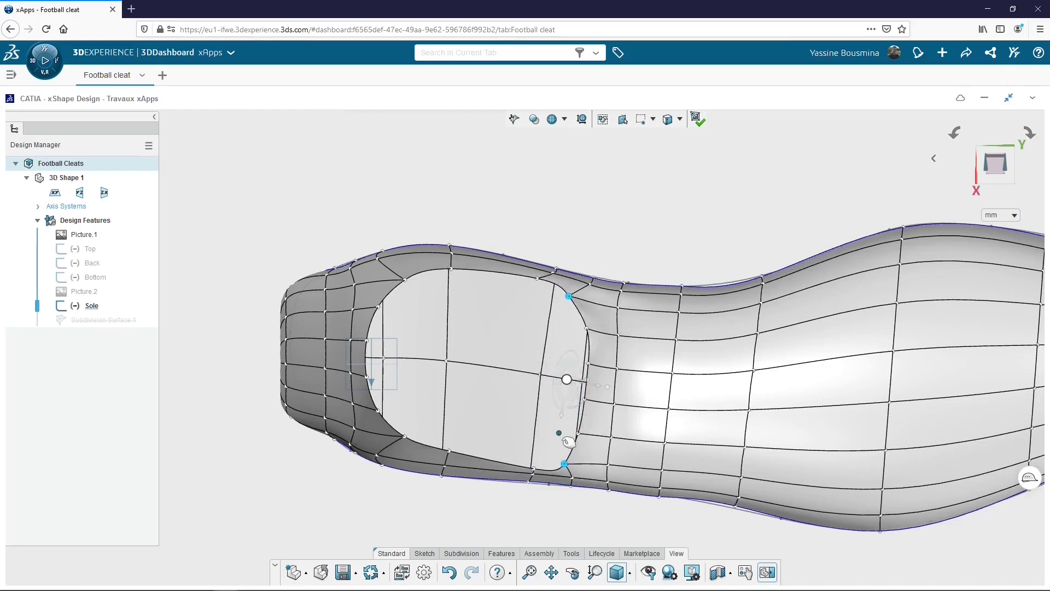
left_click(449, 450)
left_click(451, 270, "ctrl")
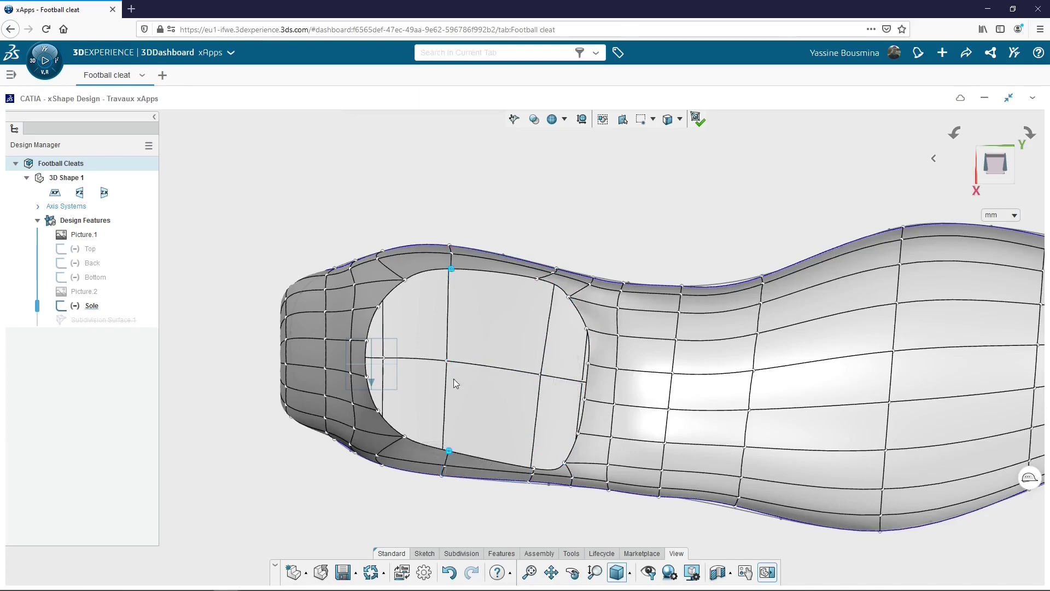
left_click_drag(450, 411, 456, 418)
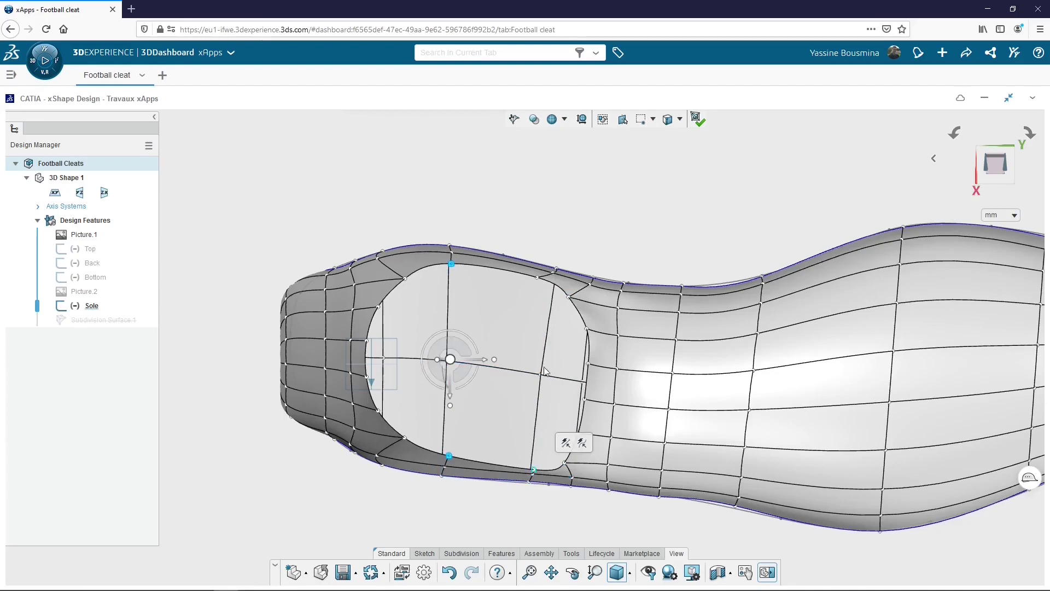
- Shift the forward side rim points of the foot opening slightly toward the heel and adjust their spread from above
left_click(538, 277)
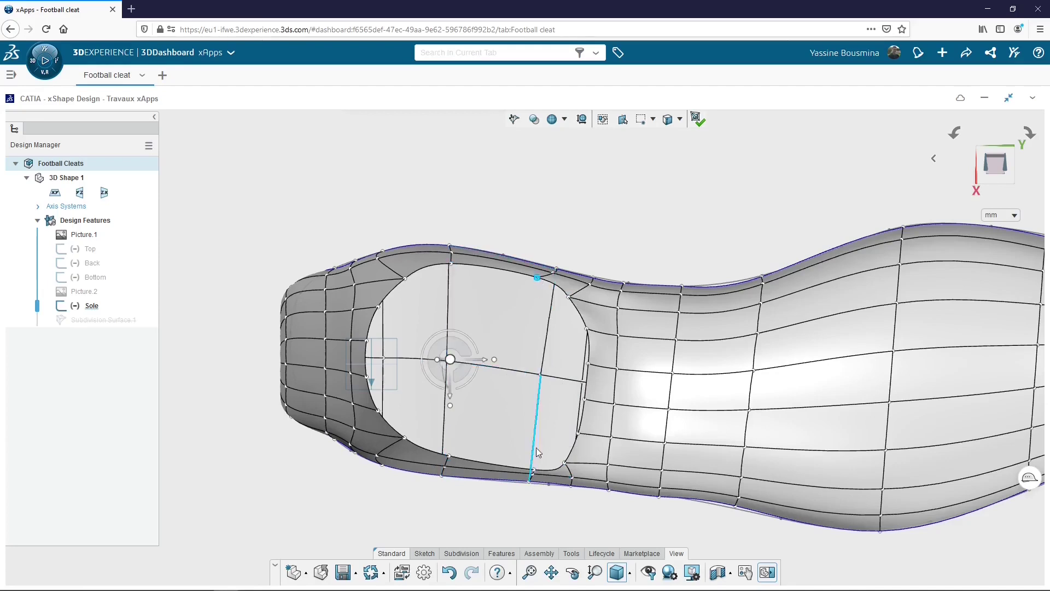
left_click(534, 470, "ctrl")
left_click(995, 183)
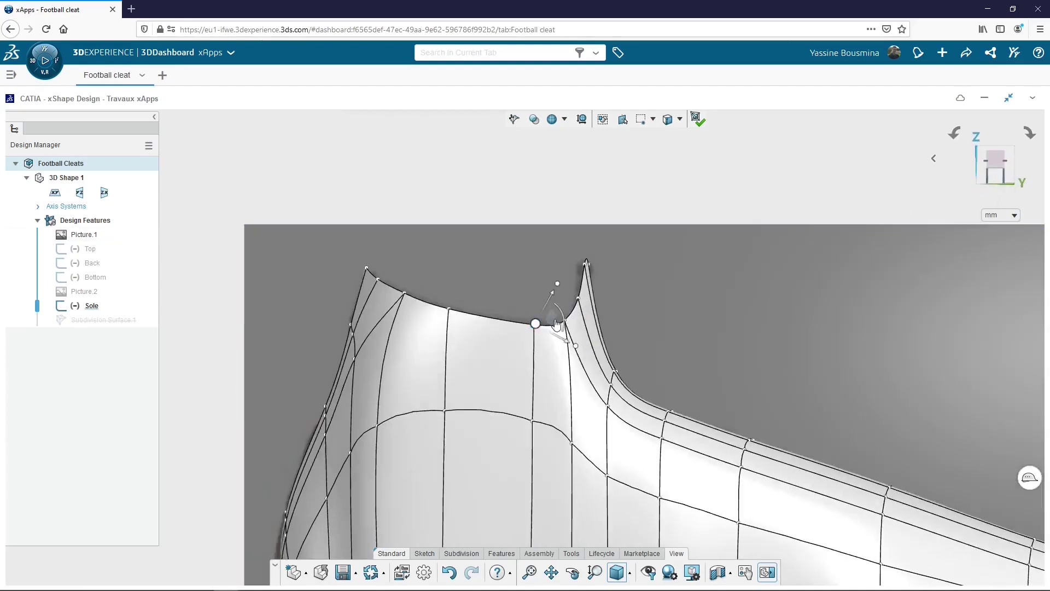
left_click_drag(549, 315, 530, 315)
left_click(995, 182)
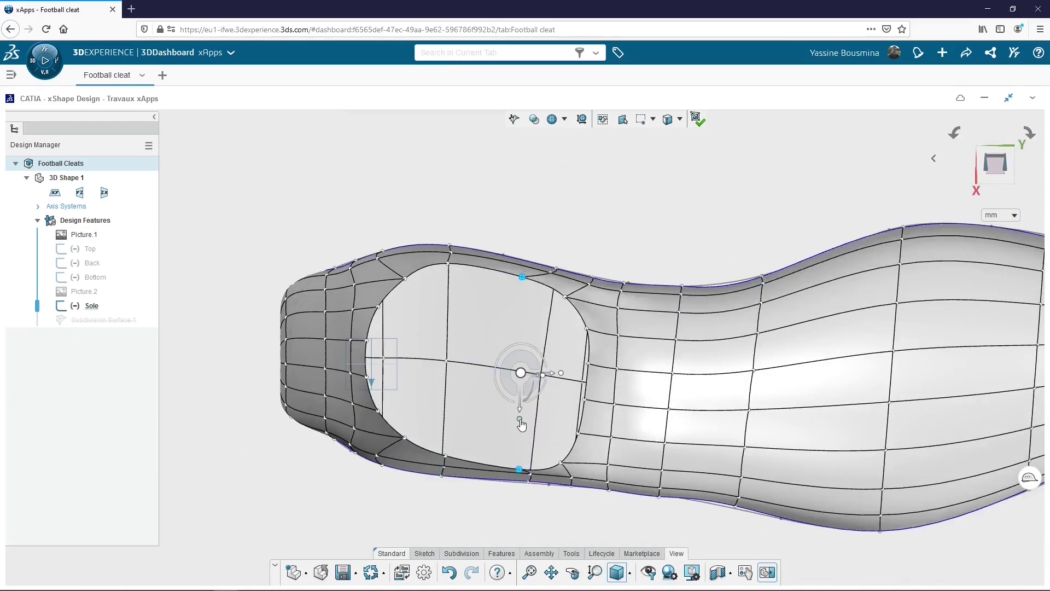
left_click_drag(519, 419, 522, 422)
left_click(405, 189)
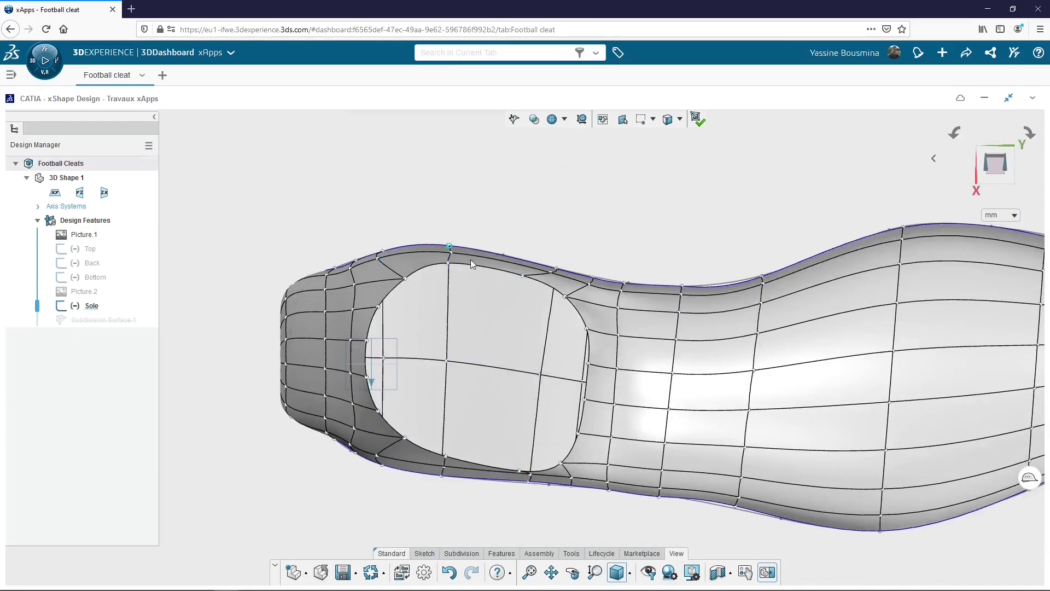
- Scale the entire rim edge loop of the foot opening slightly narrower and shorter, checking it against Picture 1 from the side
double_click(472, 264)
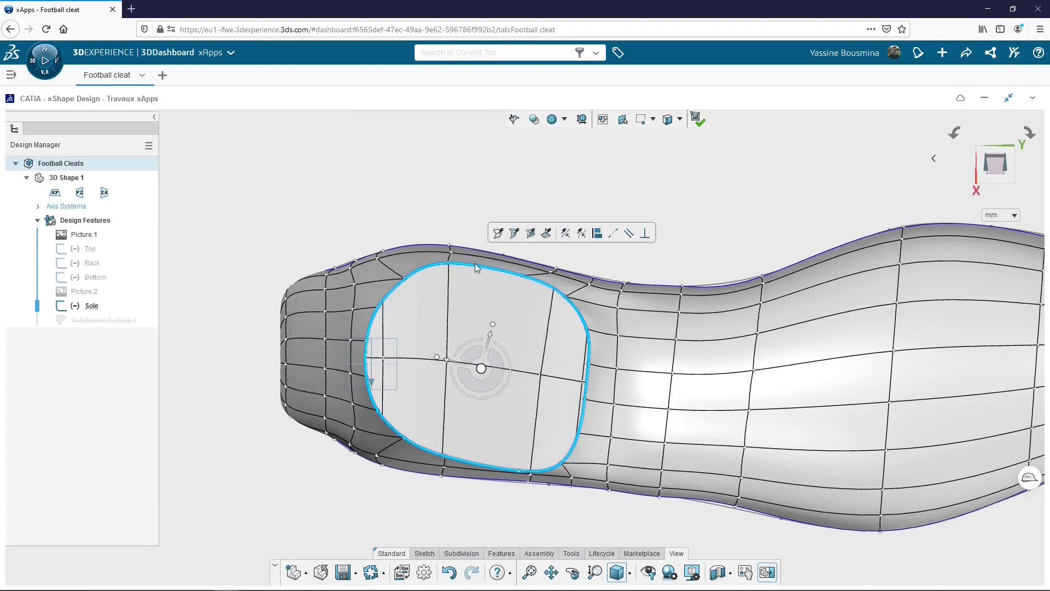
left_click_drag(474, 403, 453, 468)
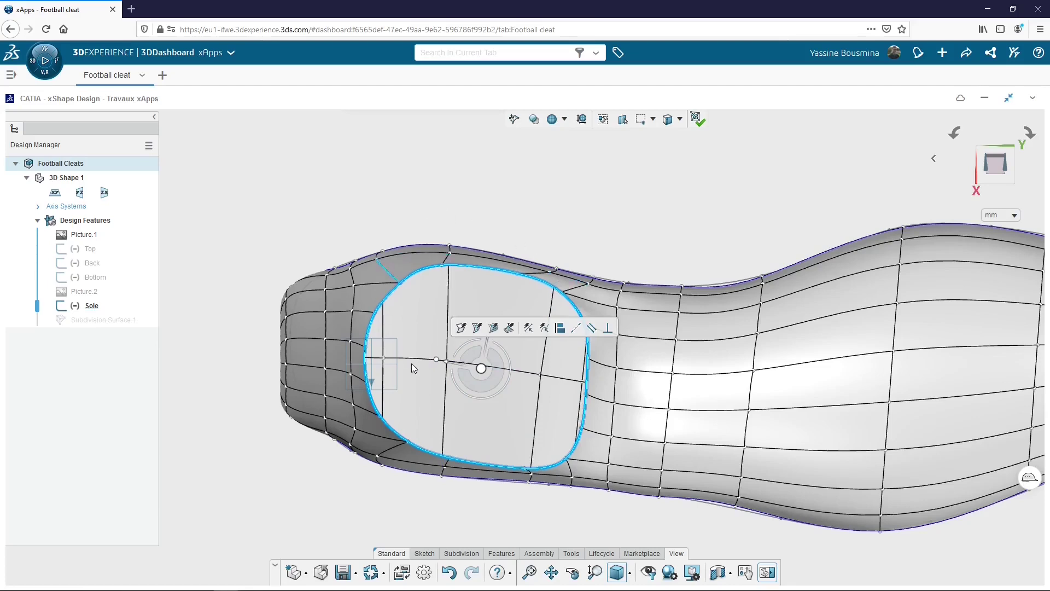
left_click_drag(436, 365, 441, 364)
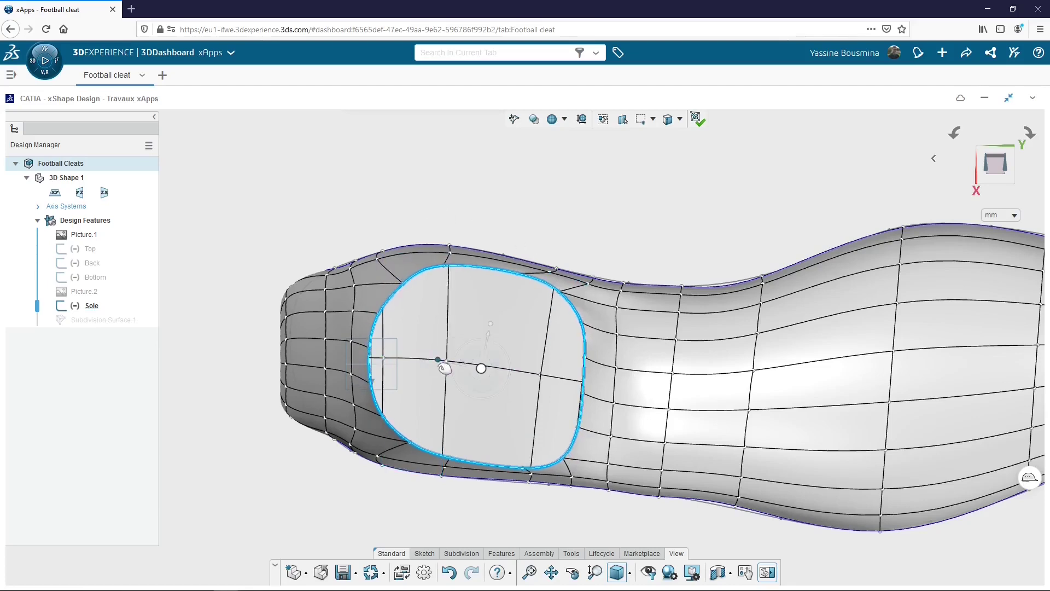
left_click(492, 331)
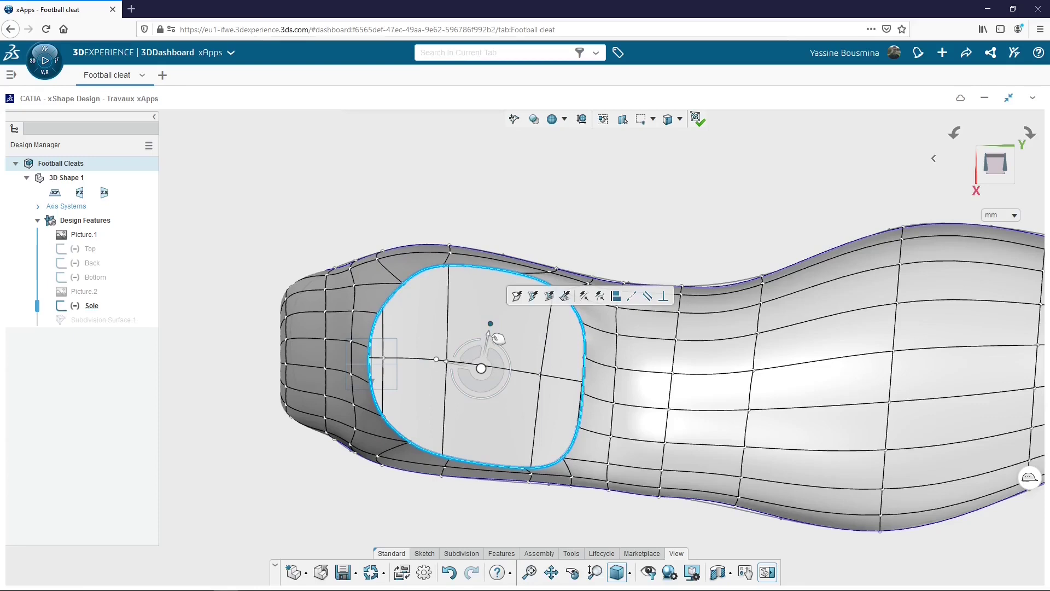
left_click_drag(491, 333, 497, 337)
middle_click_drag(555, 510, 555, 355)
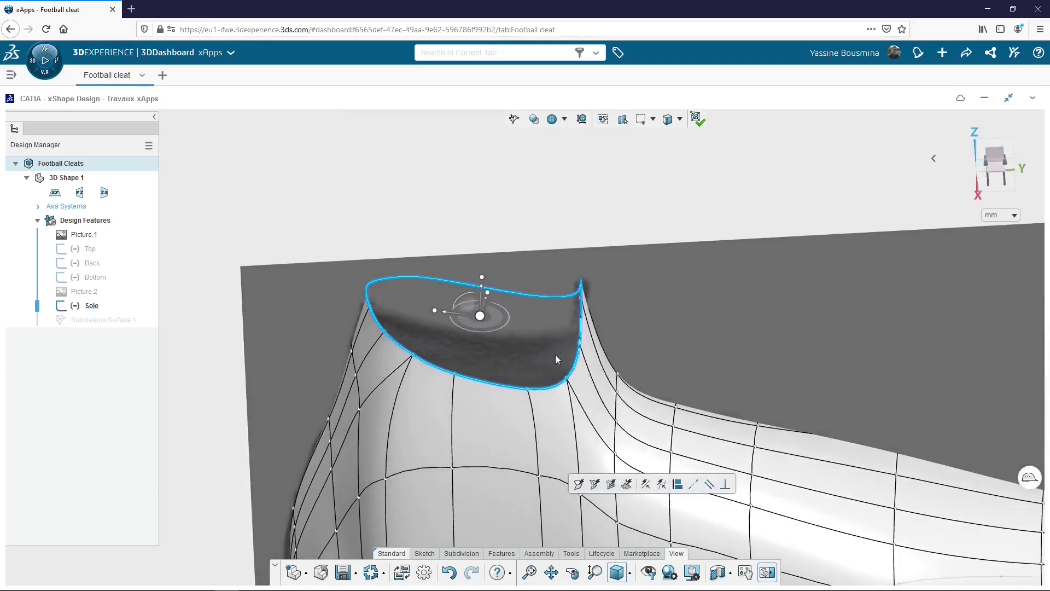
left_click(997, 164)
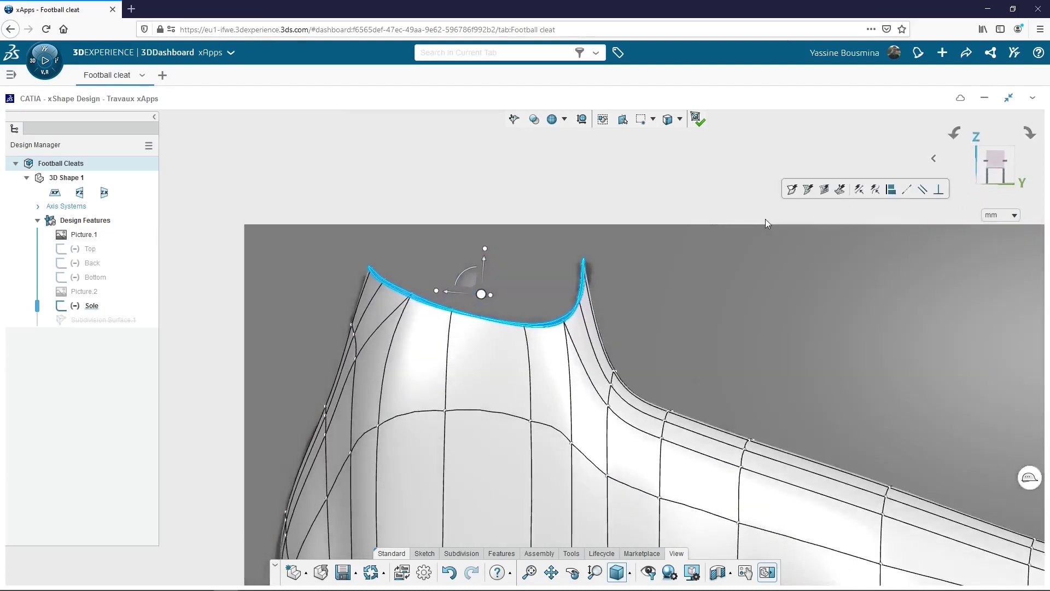
- Hide Picture 1 and slightly raise the two rim points flanking the front peak of the foot opening
left_click(207, 182)
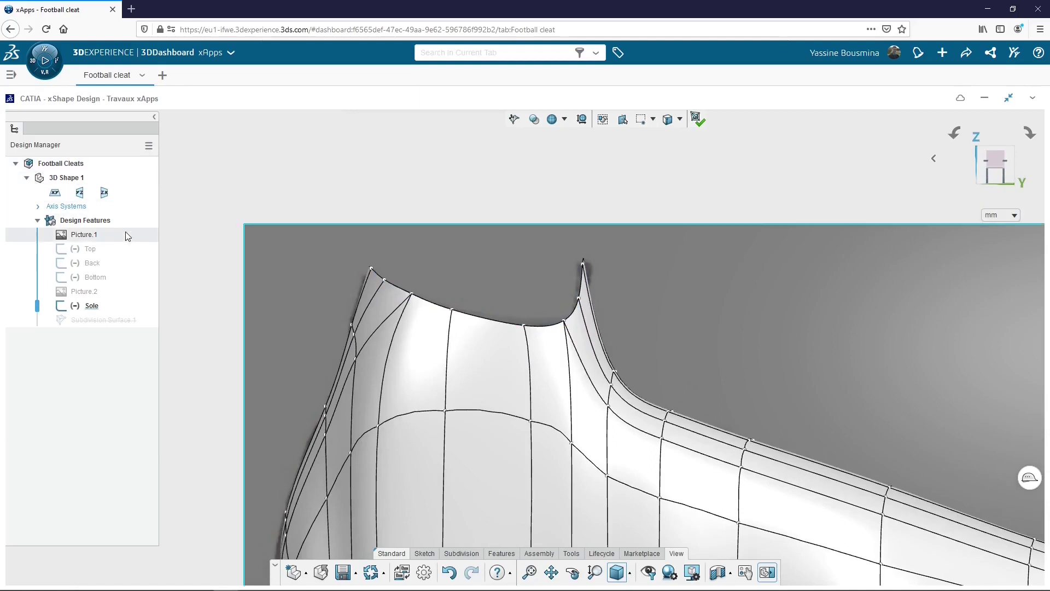
left_click(151, 205)
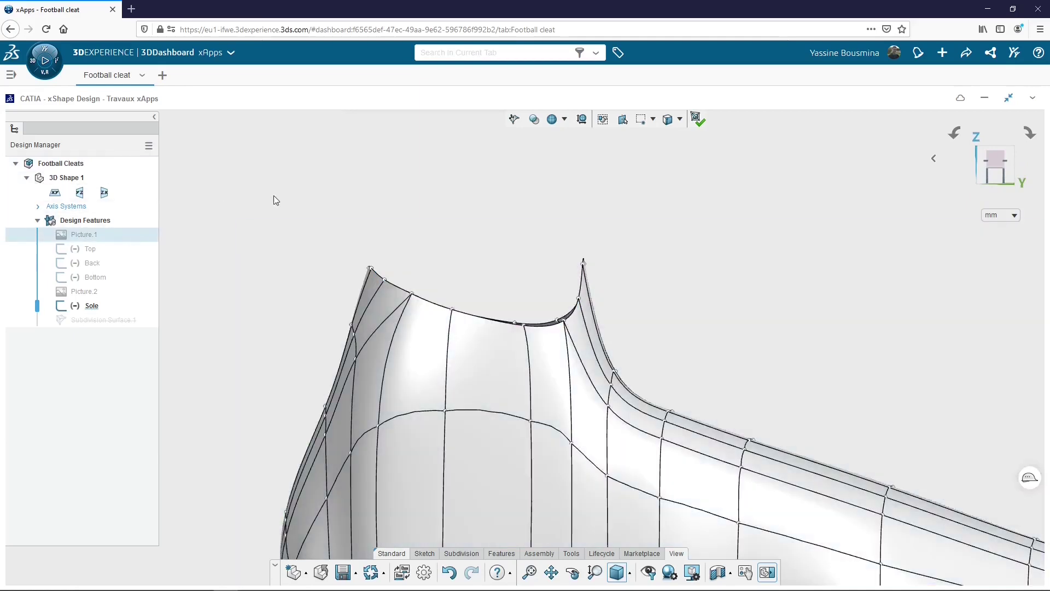
middle_click_drag(534, 245, 526, 409)
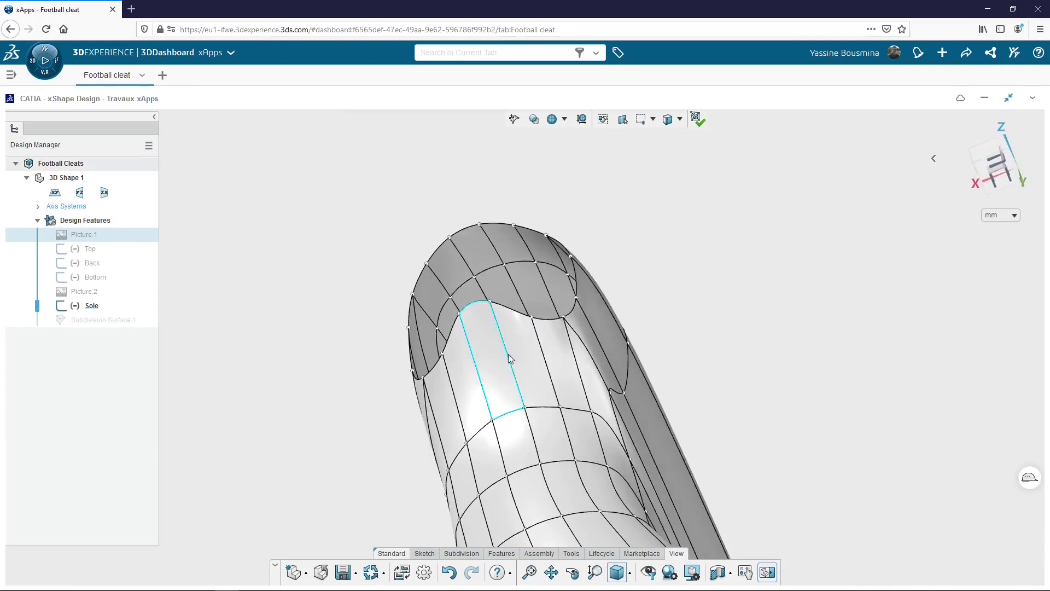
left_click(1002, 176)
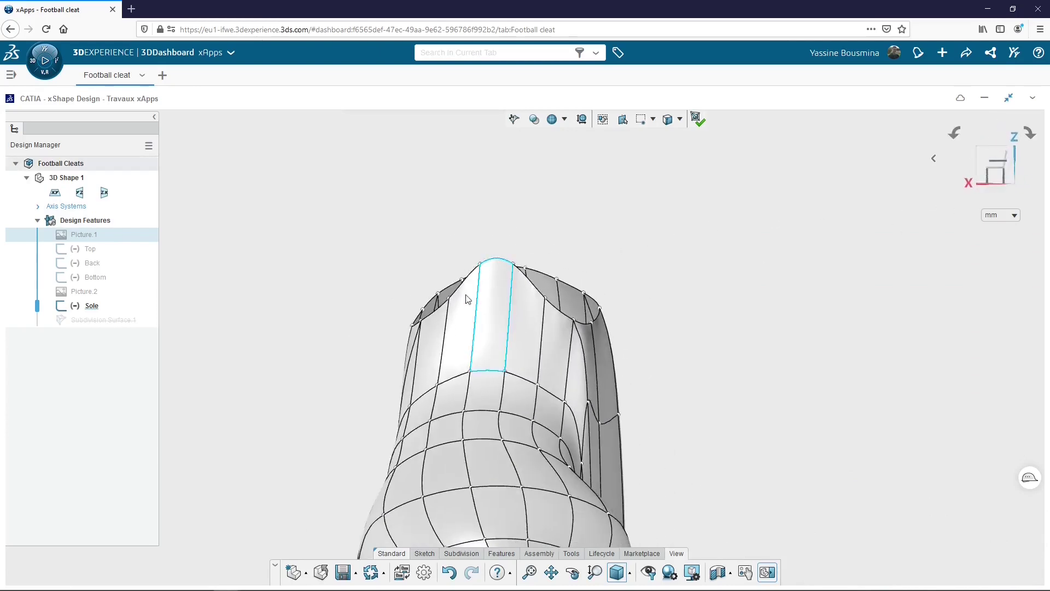
left_click(449, 299)
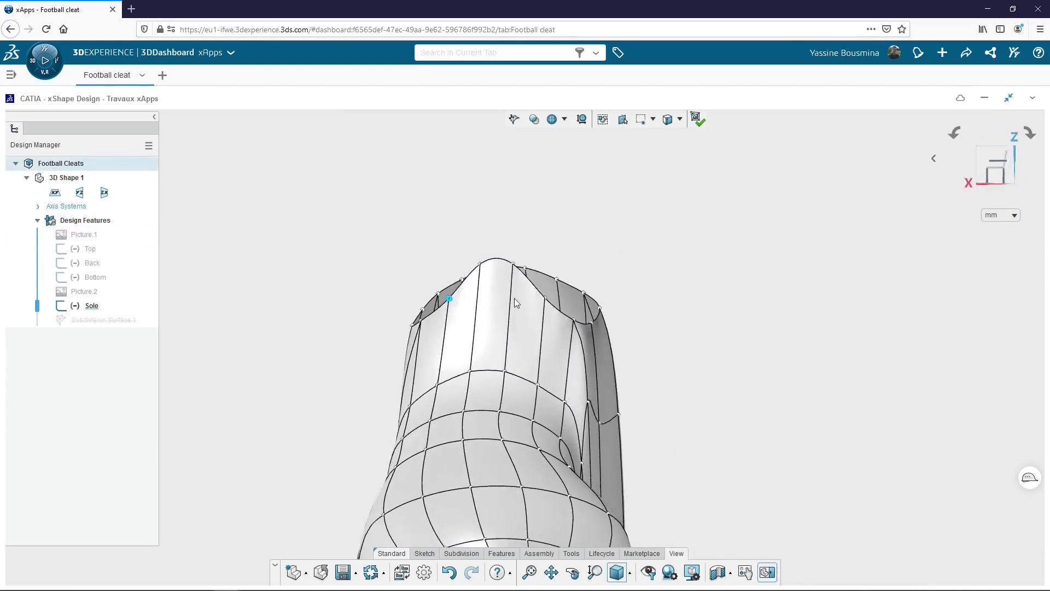
left_click(545, 299, "ctrl")
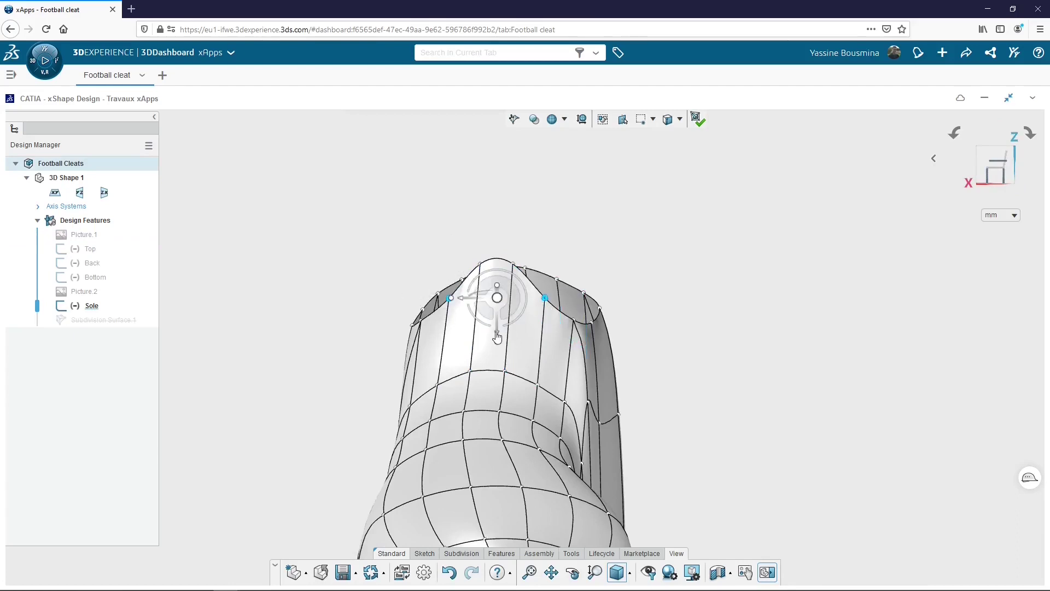
left_click_drag(497, 338, 502, 307)
left_click(368, 339)
- Examine the reshaped collar and the whole shoe surface from the sides, toe and heel
middle_click_drag(369, 342, 652, 368)
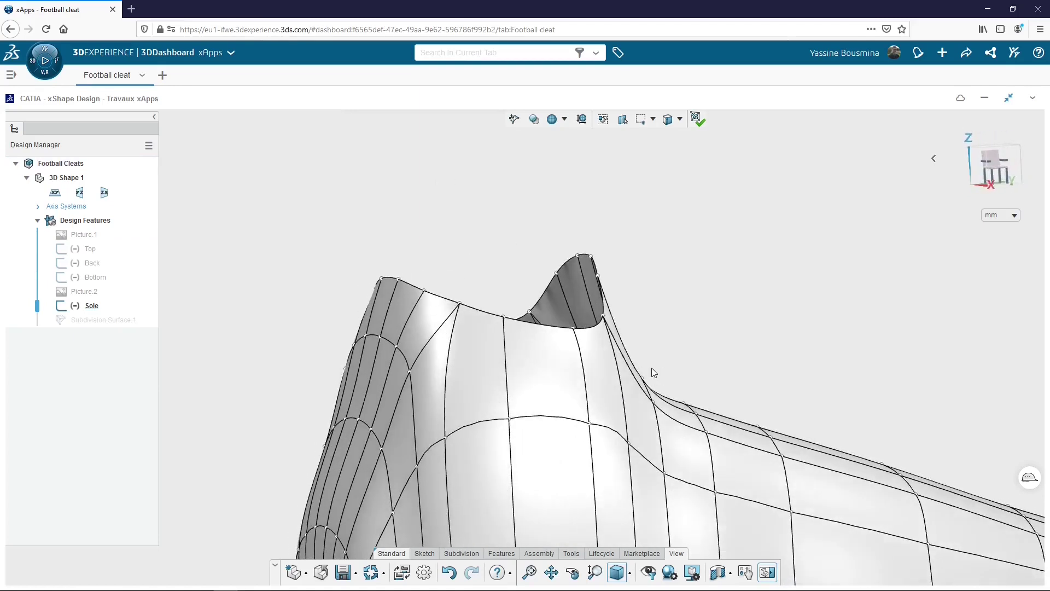
left_click(616, 572)
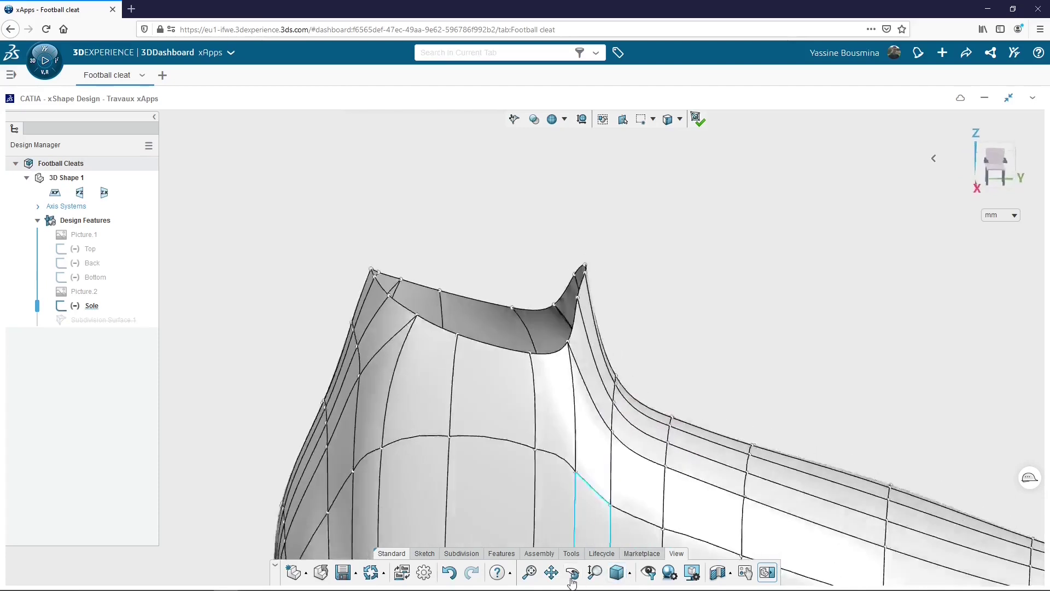
left_click(531, 573)
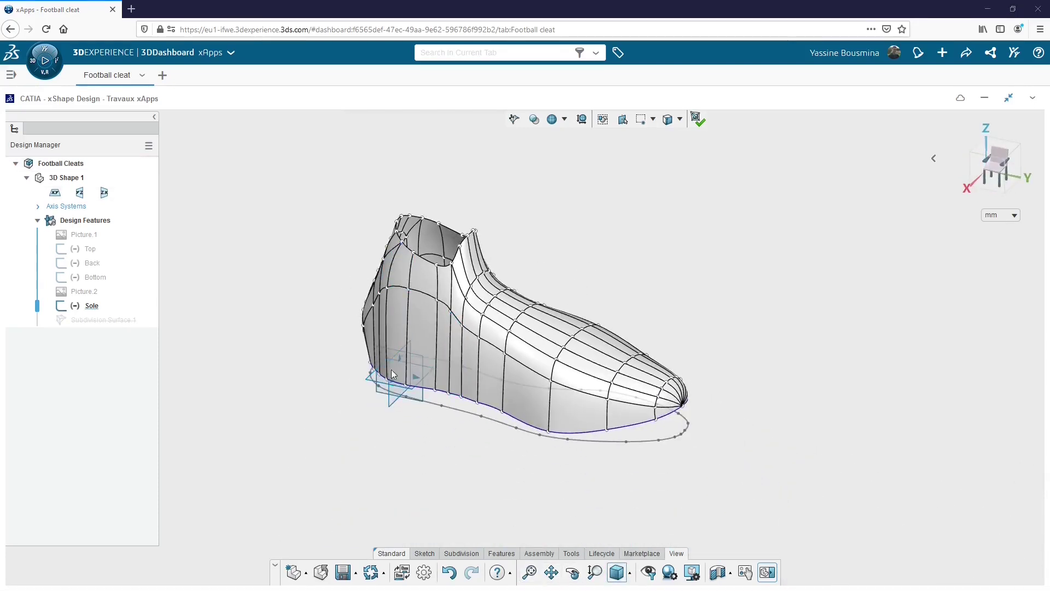
middle_click_drag(705, 510, 410, 372)
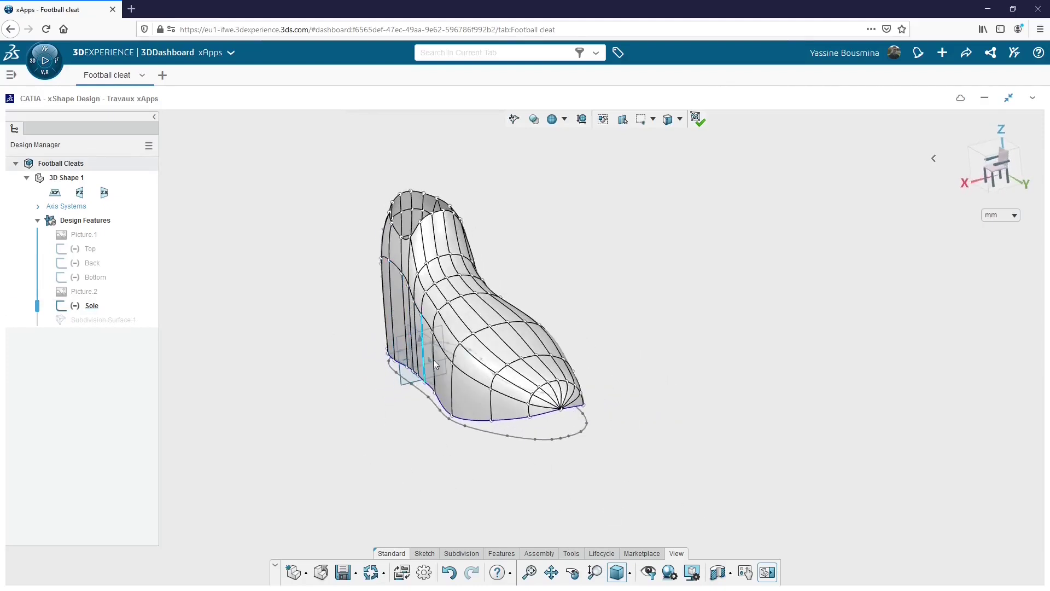
middle_click_drag(668, 428, 270, 467)
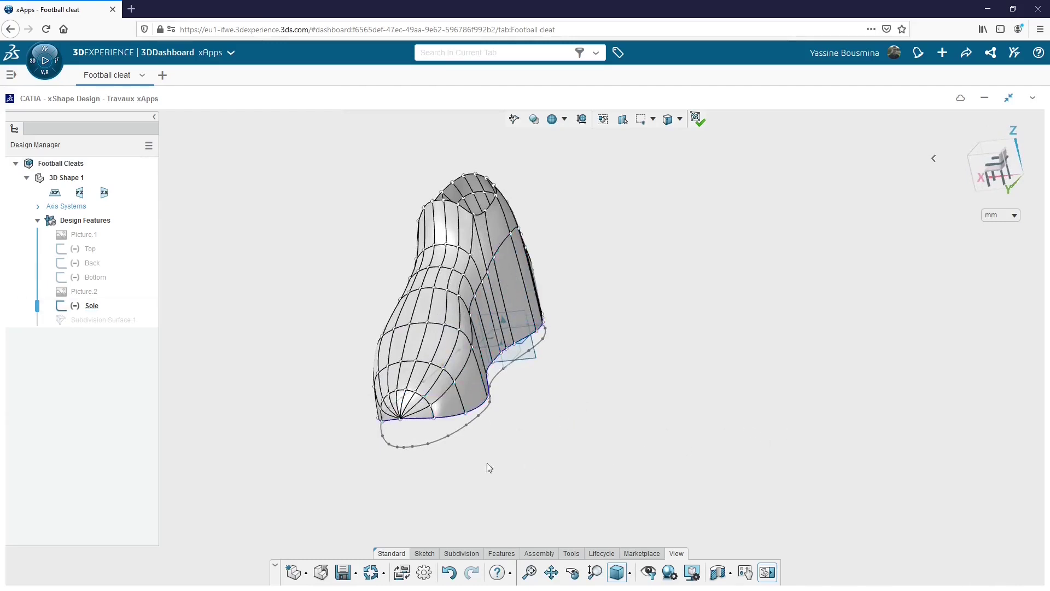
middle_click_drag(549, 450, 258, 403)
middle_click_drag(711, 363, 405, 404)
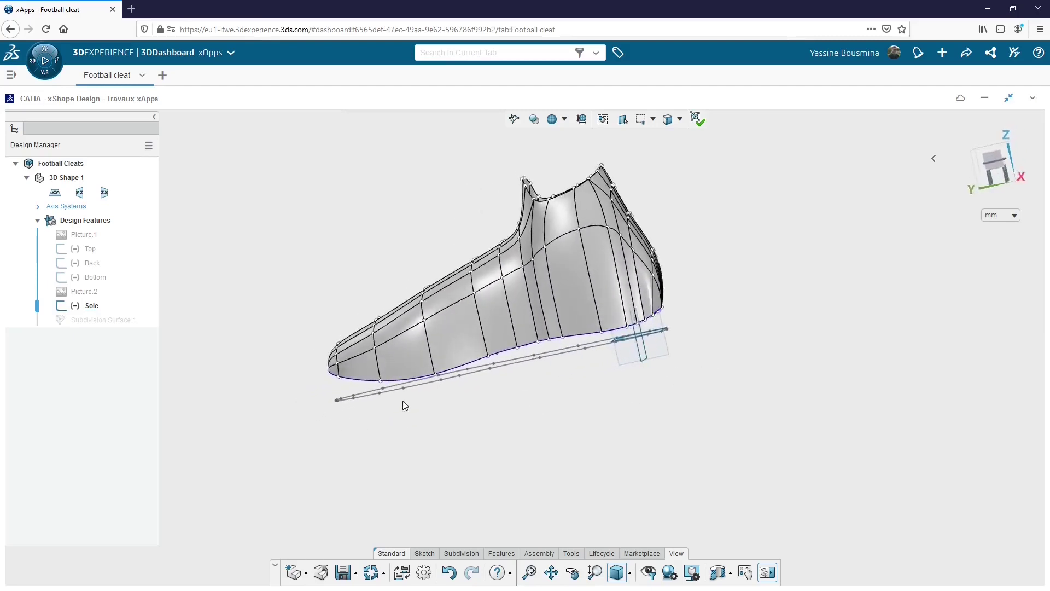
middle_click_drag(867, 282, 475, 375)
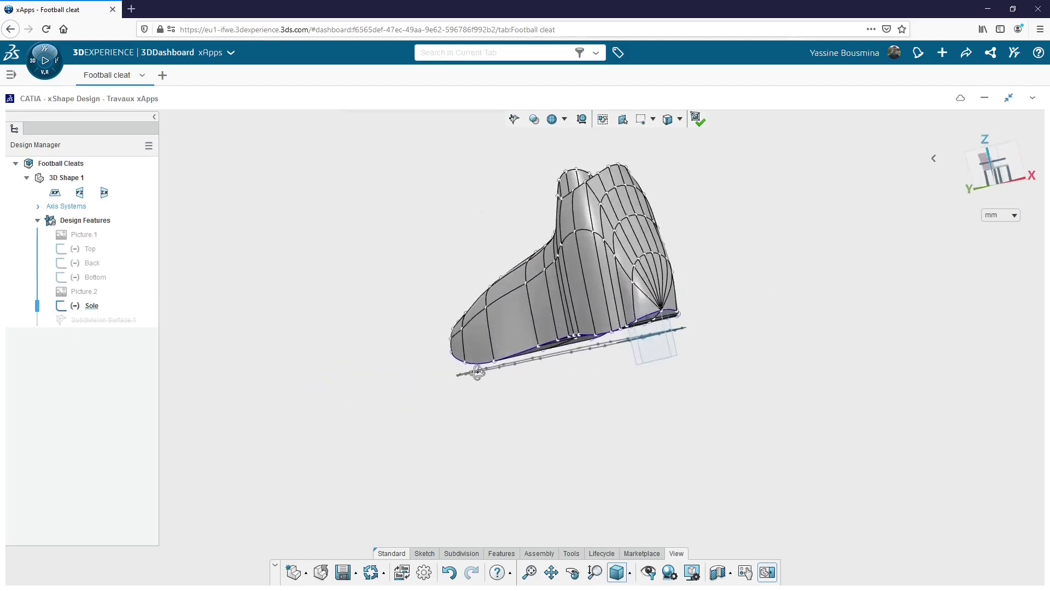
- Spread the pair of opposite edges at the sides of the heel, below the ankle, slightly outward from behind
left_click(1007, 158)
middle_click_drag(846, 302, 757, 306, "ctrl")
scroll(525, 352, "up", 1)
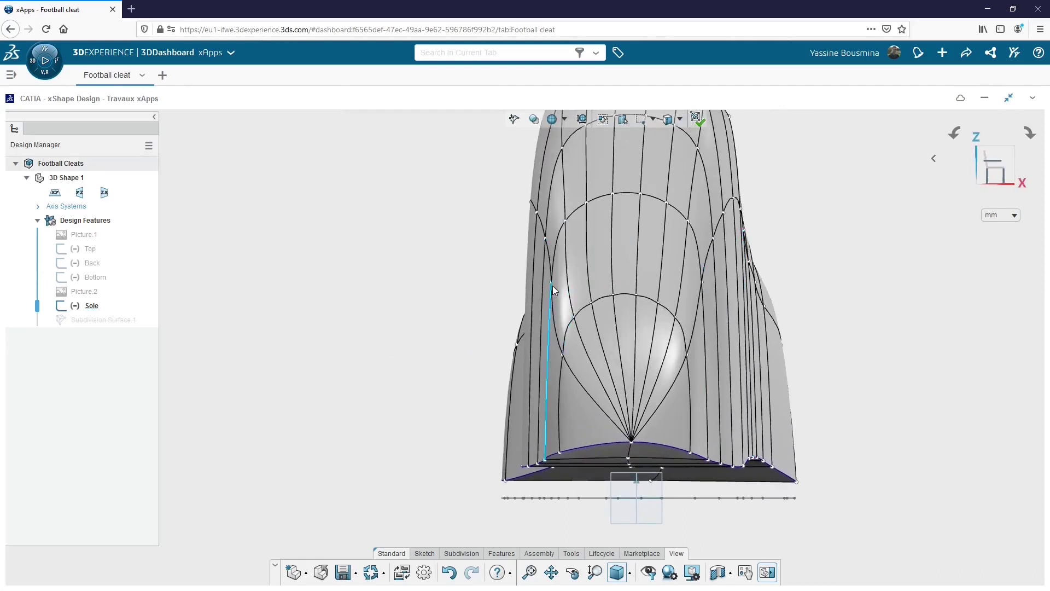
left_click(549, 263)
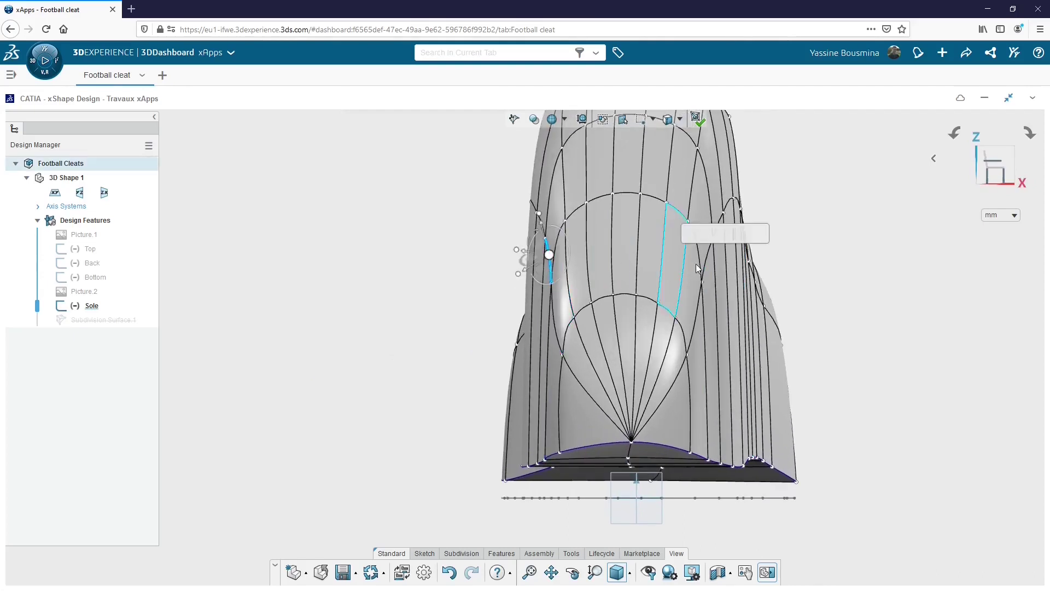
left_click(707, 260, "ctrl")
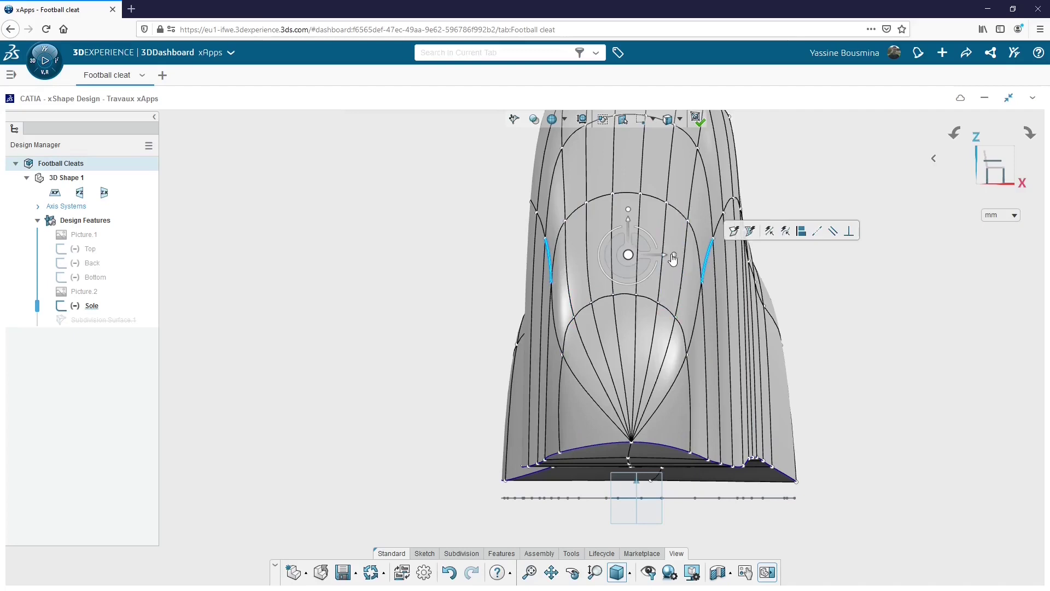
left_click_drag(674, 259, 691, 265)
- Spread the two opposite mesh points just above those heel side edges slightly outward
left_click(536, 212)
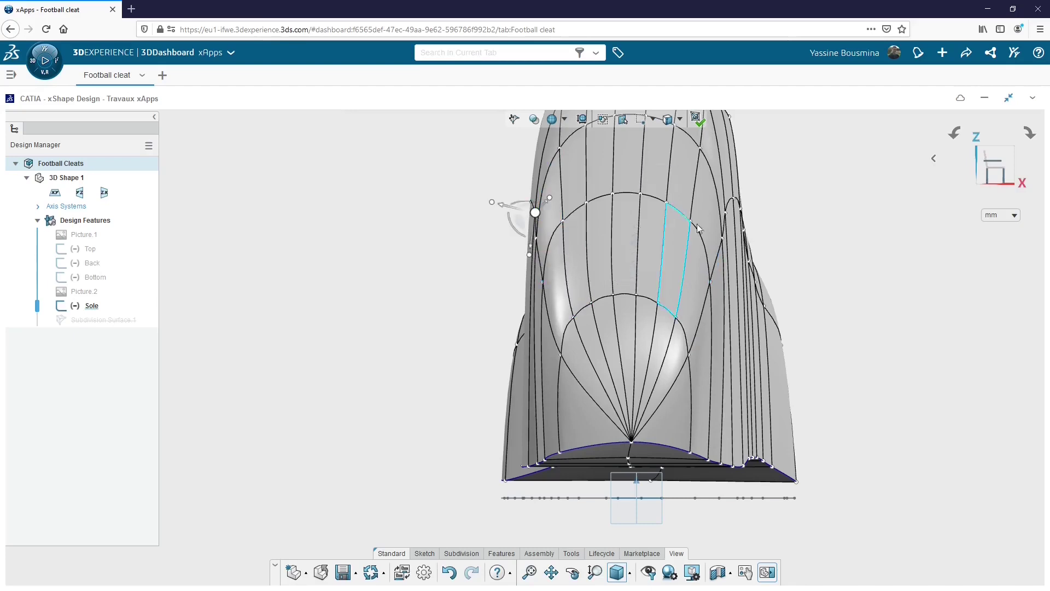
left_click(726, 213, "ctrl")
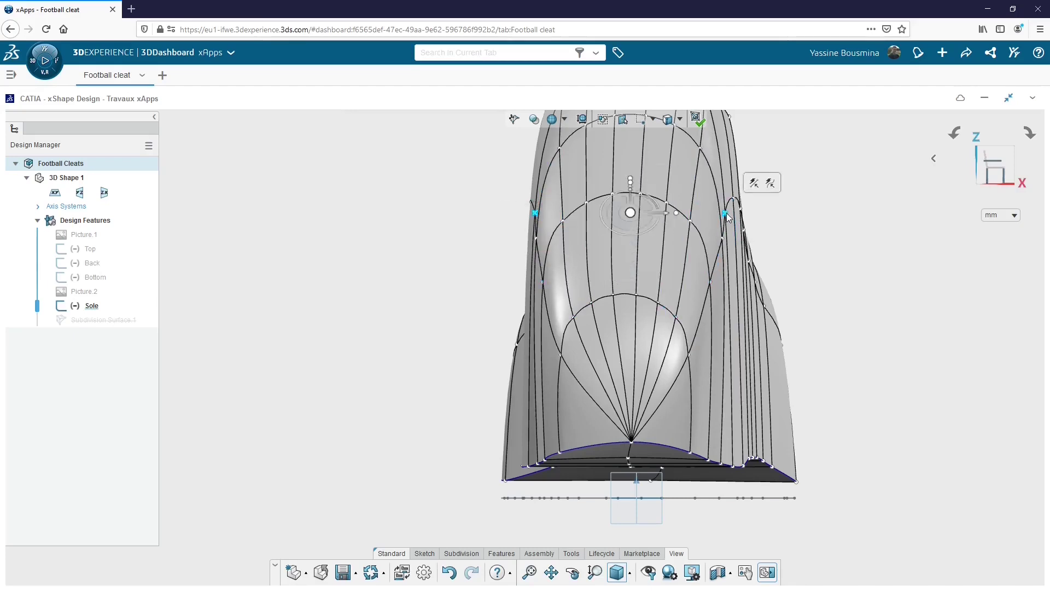
left_click_drag(677, 214, 689, 221)
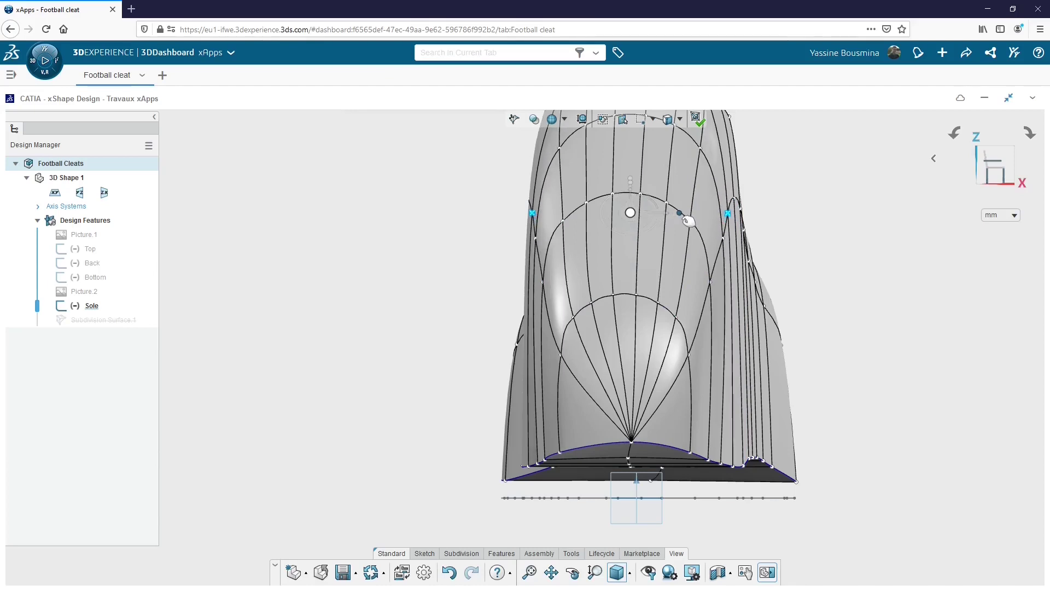
left_click(473, 336)
middle_click_drag(474, 336, 808, 279)
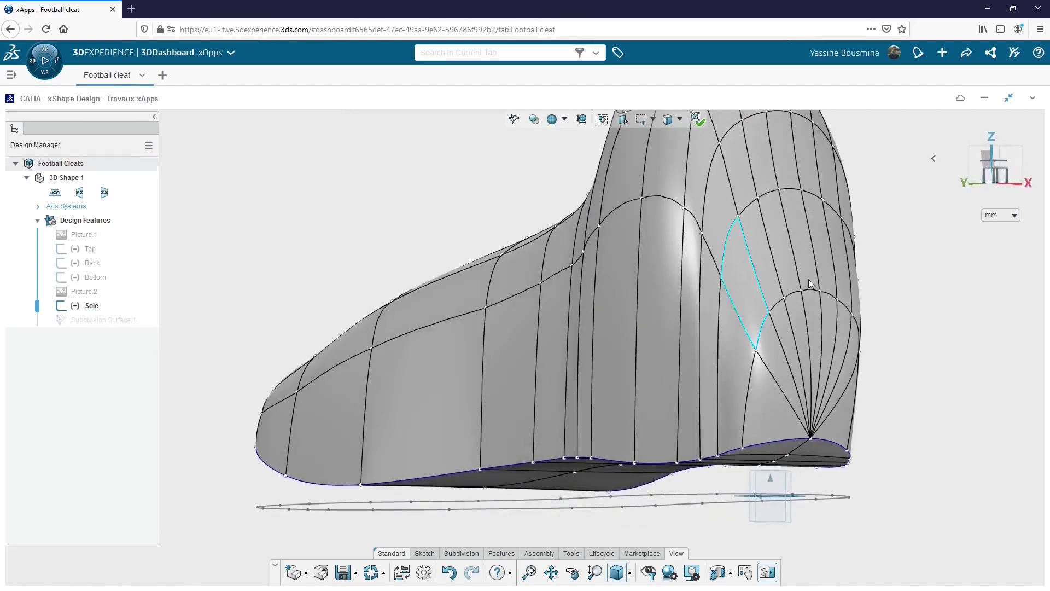
- Inset the lower band of side faces from toe to heel on the arch side of the shoe
left_click(981, 166)
scroll(681, 294, "down", 1)
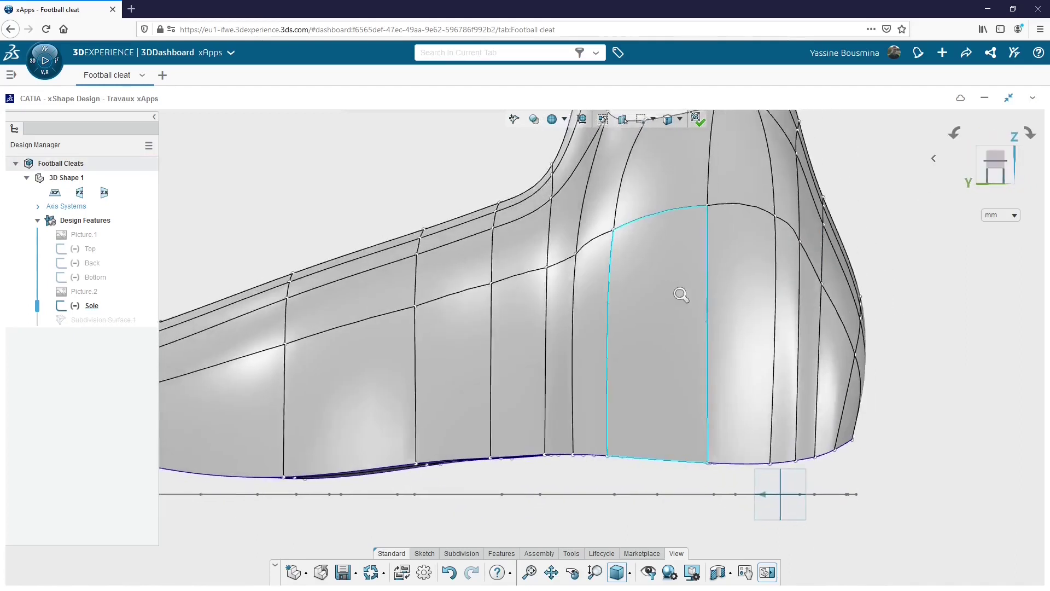
scroll(681, 295, "down", 3)
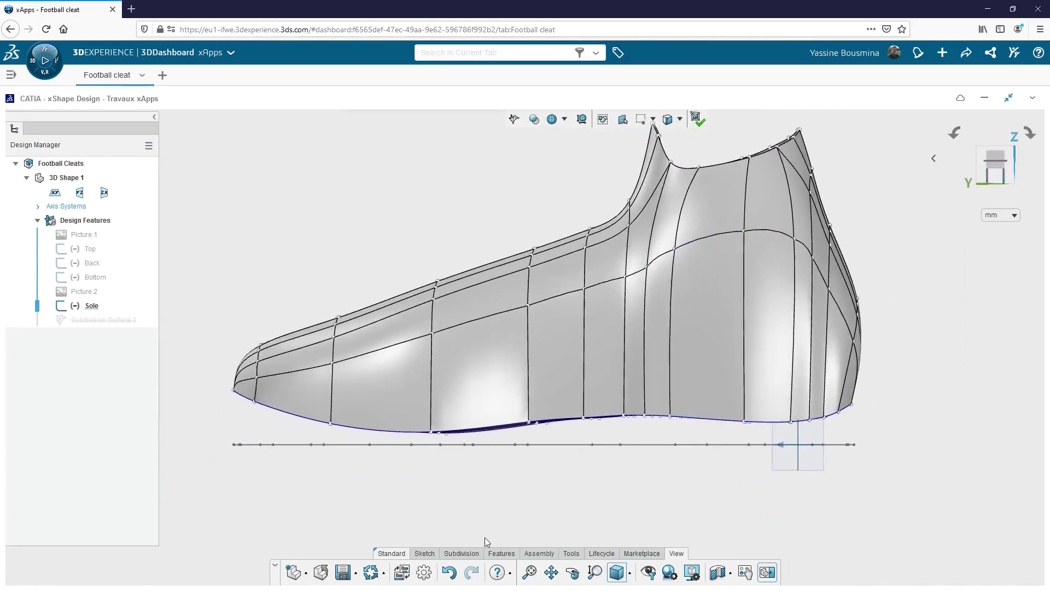
left_click(469, 552)
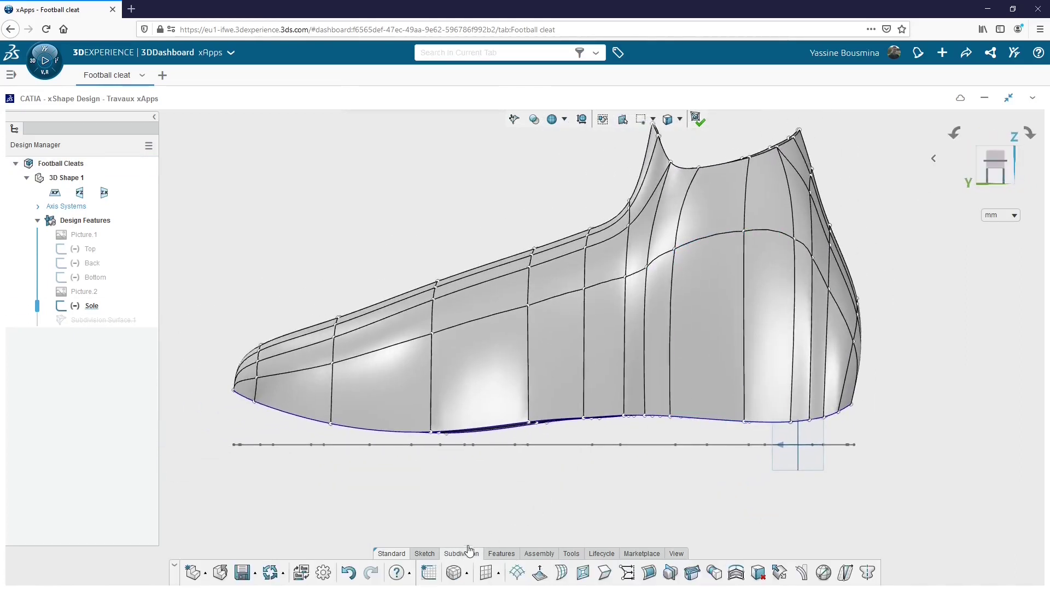
left_click(584, 574)
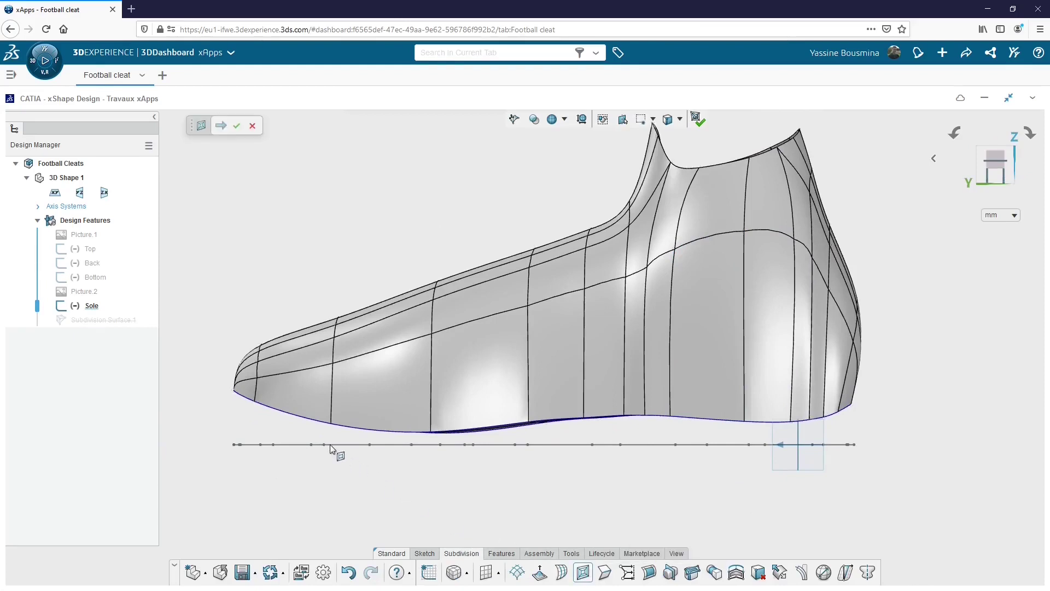
left_click(248, 392)
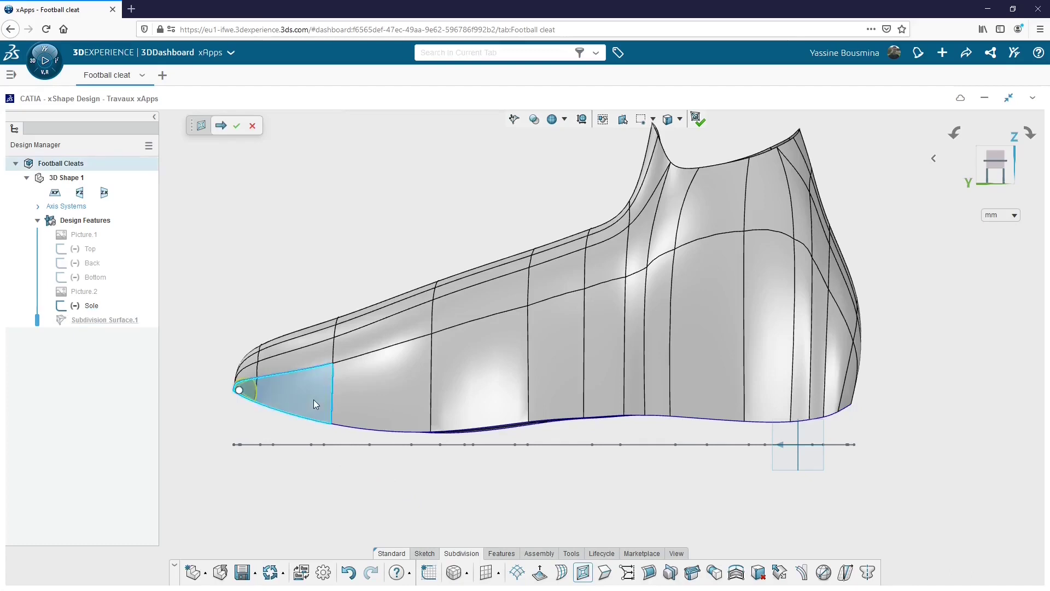
left_click(314, 399)
left_click(399, 400)
left_click(482, 387)
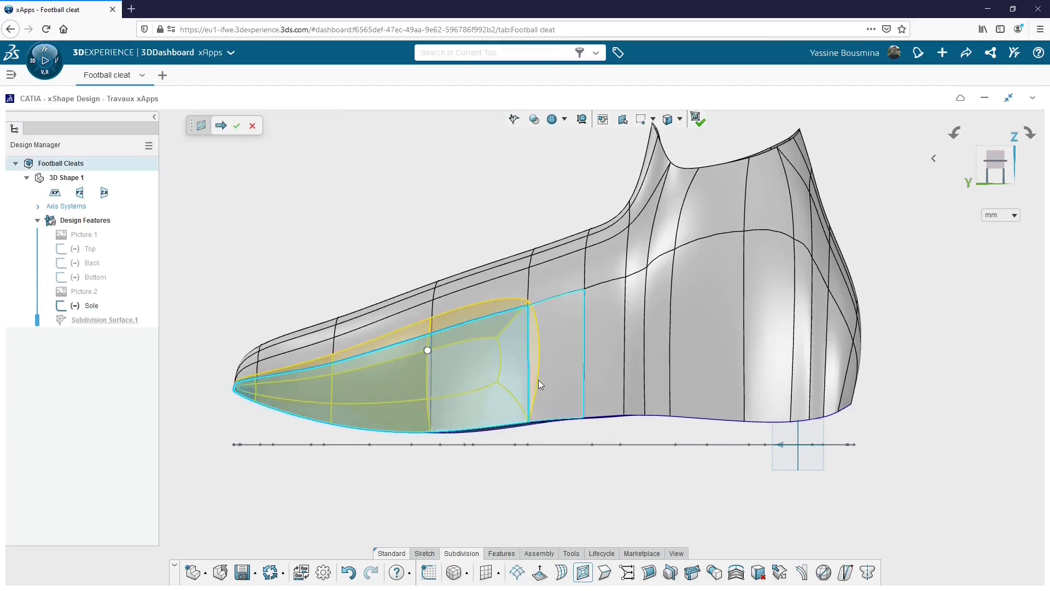
mouse_move(539, 384)
left_mouse_down()
mouse_move(727, 354)
mouse_move(847, 359)
mouse_move(846, 378)
left_mouse_up()
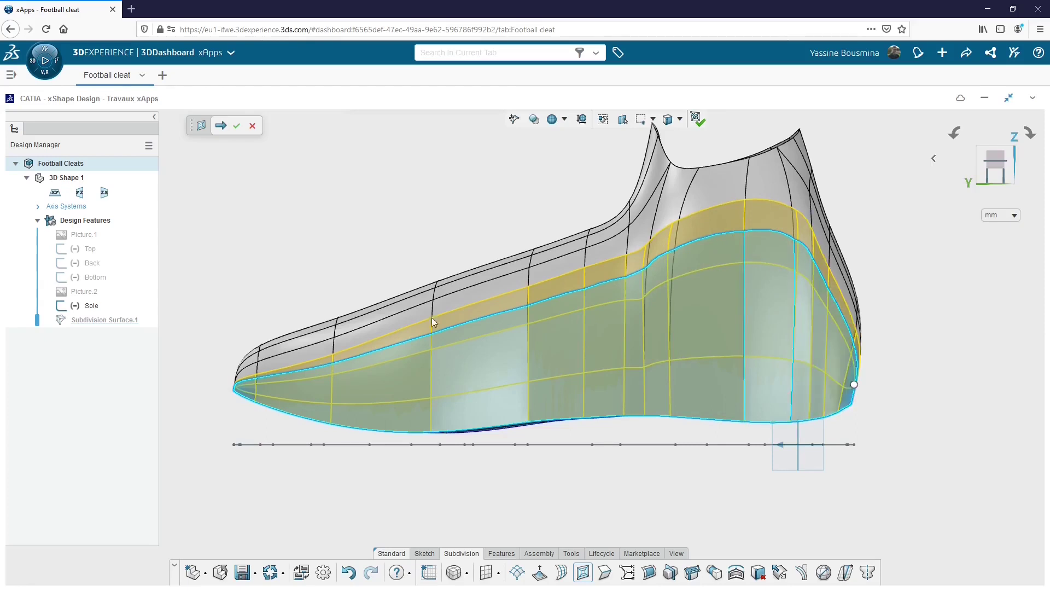
left_click(237, 127)
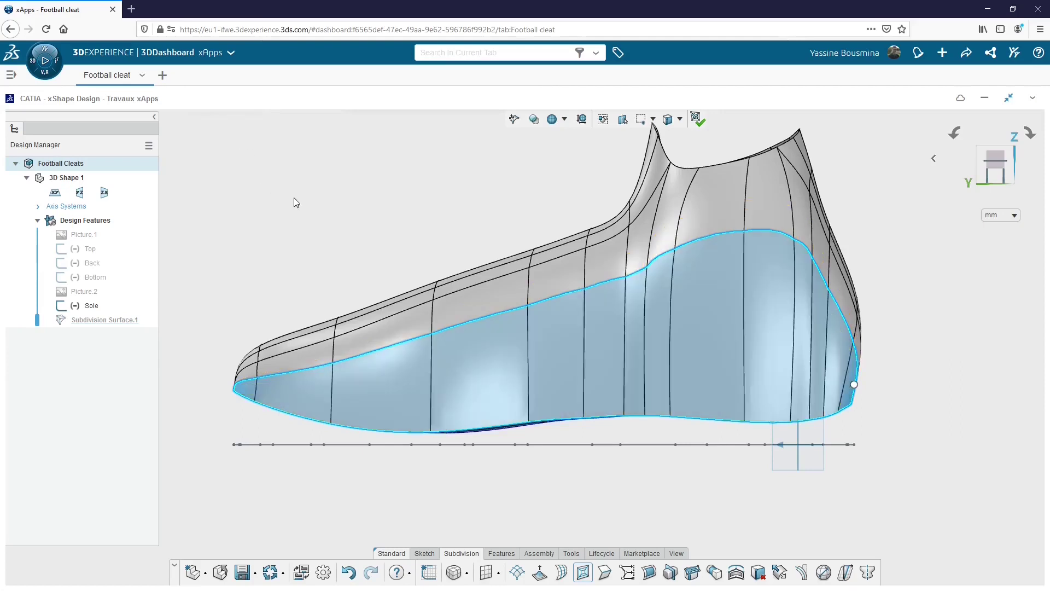
left_click(293, 202)
- Push the six middle inset faces from the arch to the rear of the shoe slightly outward
middle_click_drag(241, 477, 854, 424)
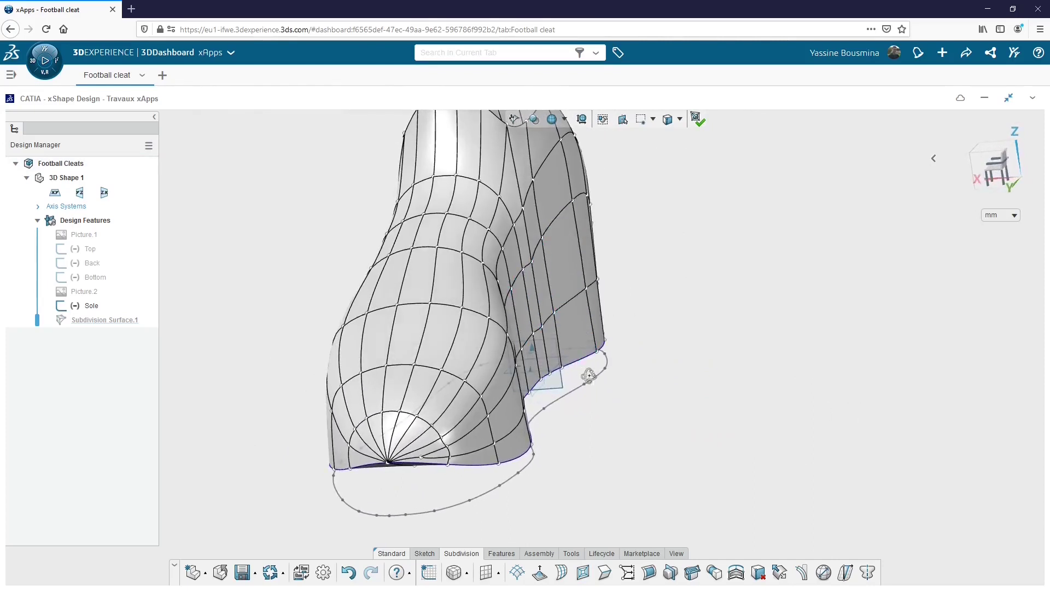
middle_click_drag(590, 376, 612, 326)
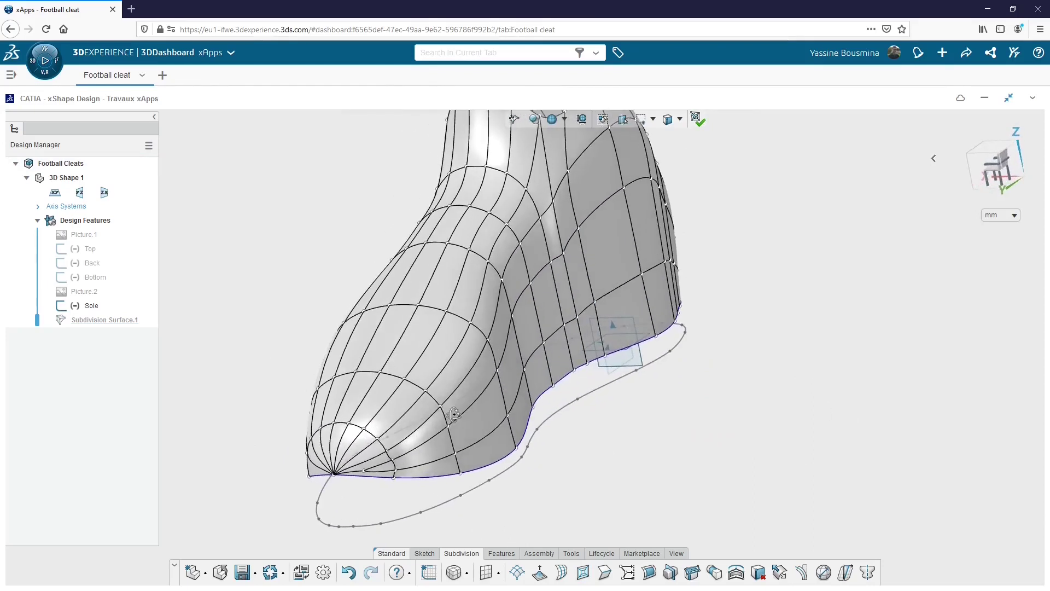
left_click(535, 339)
left_click(549, 320, "ctrl")
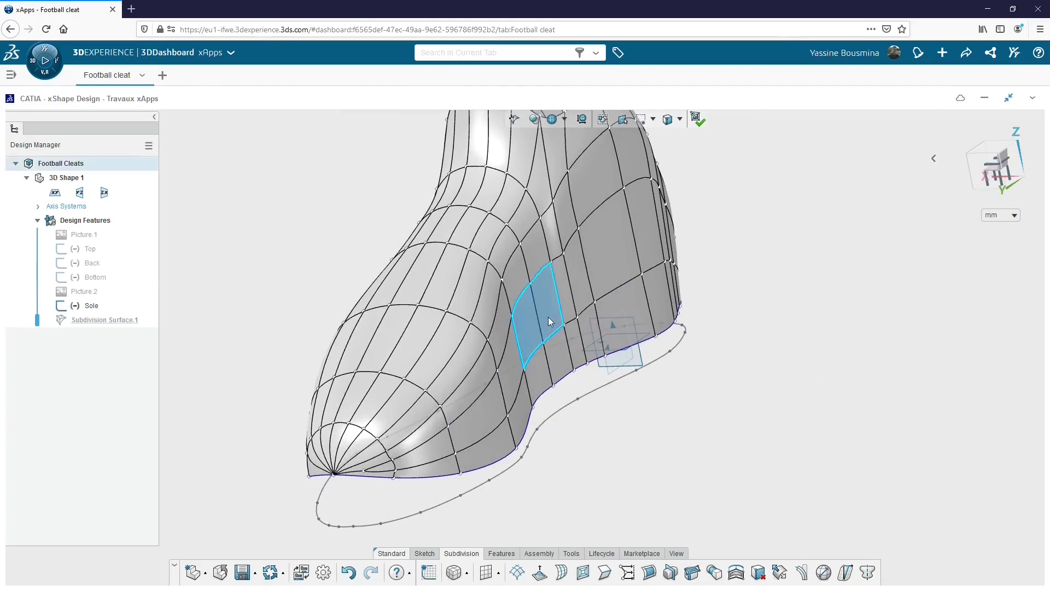
left_click(567, 295, "ctrl")
left_click(586, 286, "ctrl")
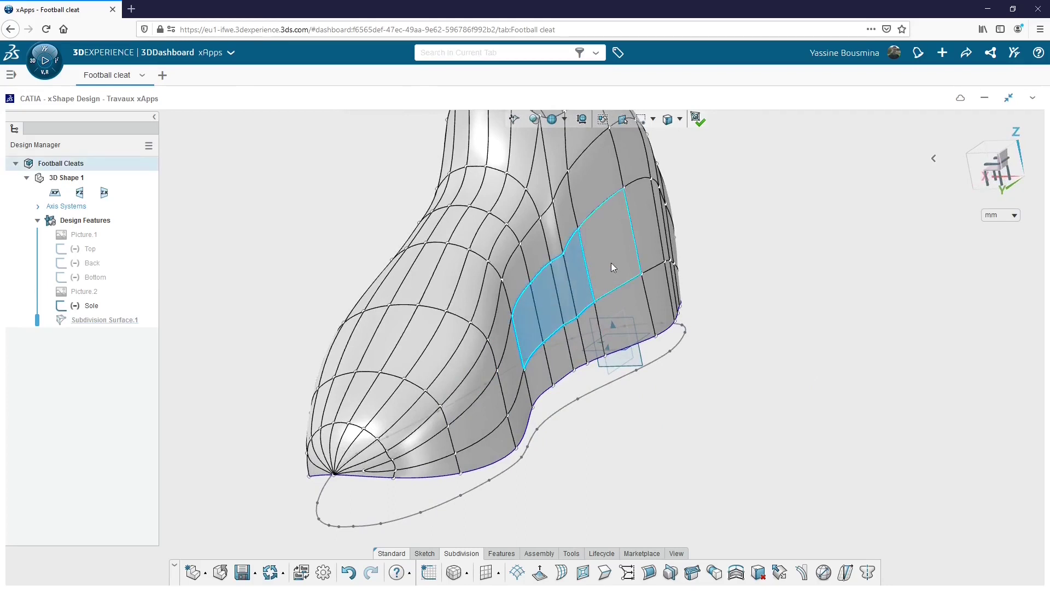
left_click(612, 265, "ctrl")
left_click(652, 242, "ctrl")
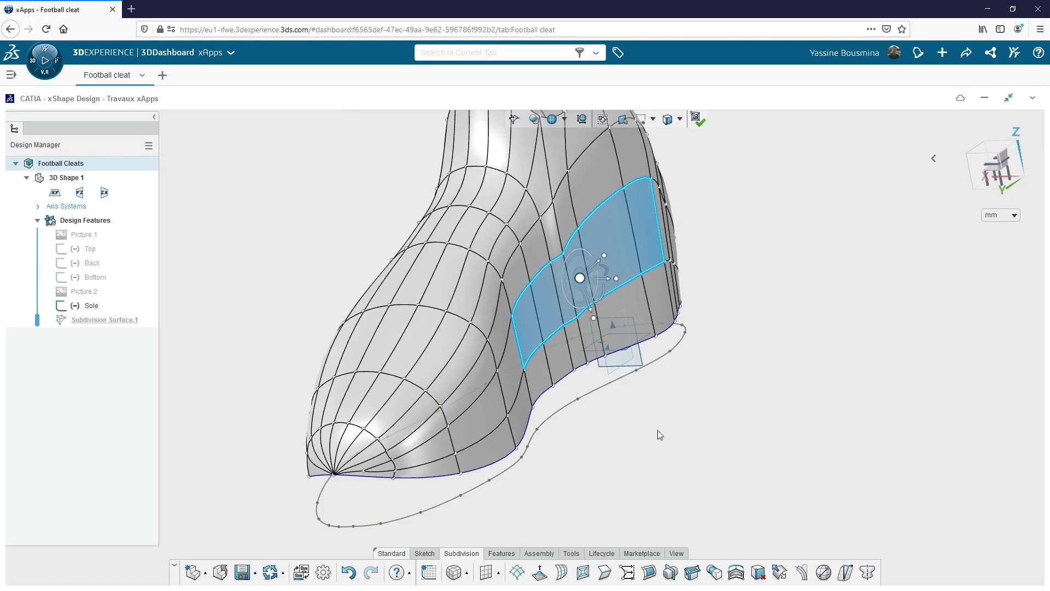
middle_click_drag(659, 431, 609, 288)
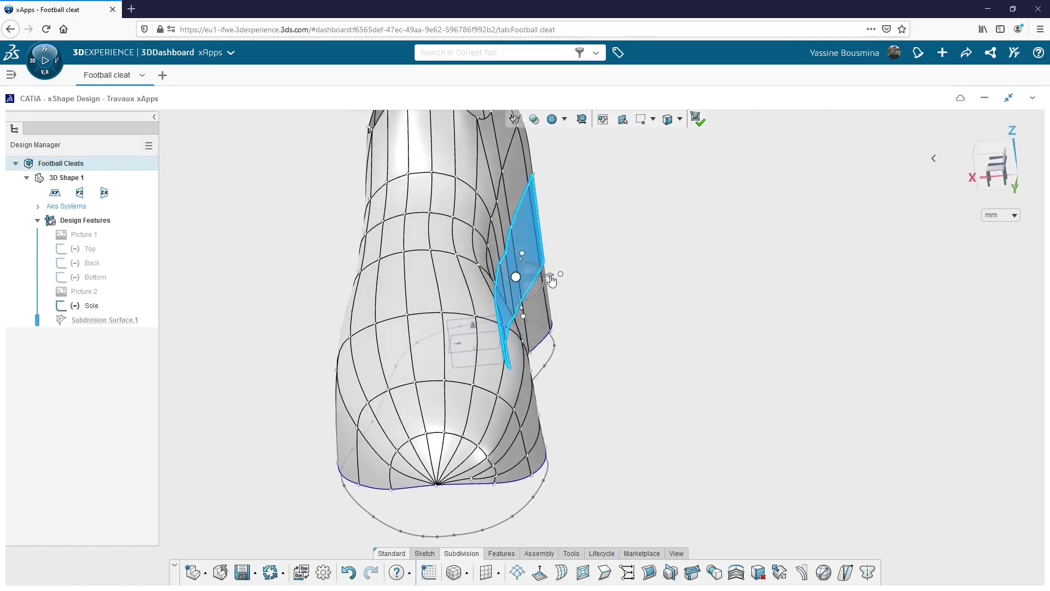
left_click_drag(551, 281, 569, 288)
left_click(694, 354)
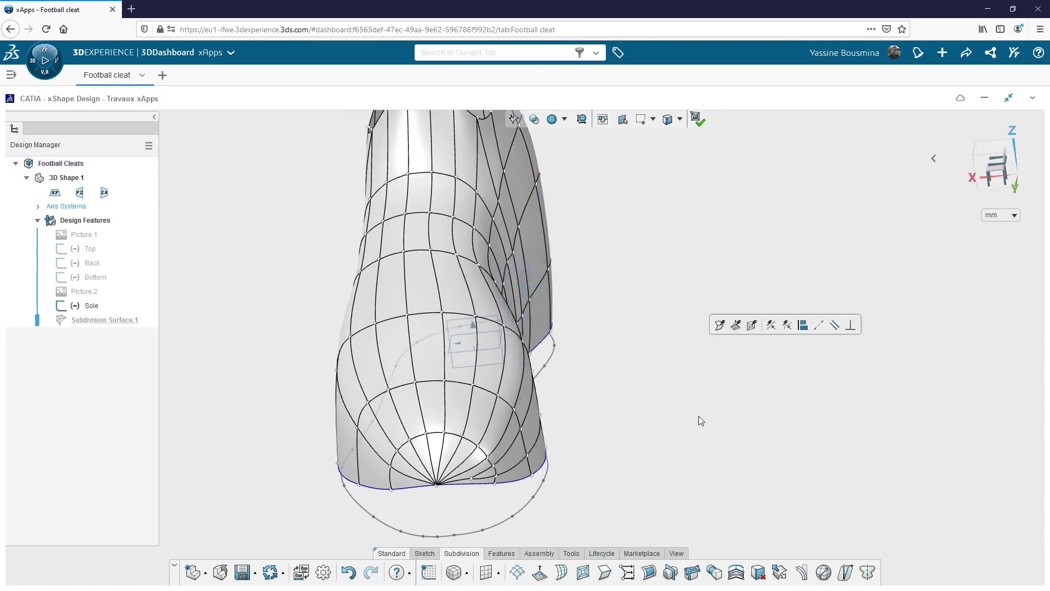
- Pull the mesh point in the hollow below the front of the ankle on the arch side slightly outward
middle_click_drag(698, 415, 449, 383)
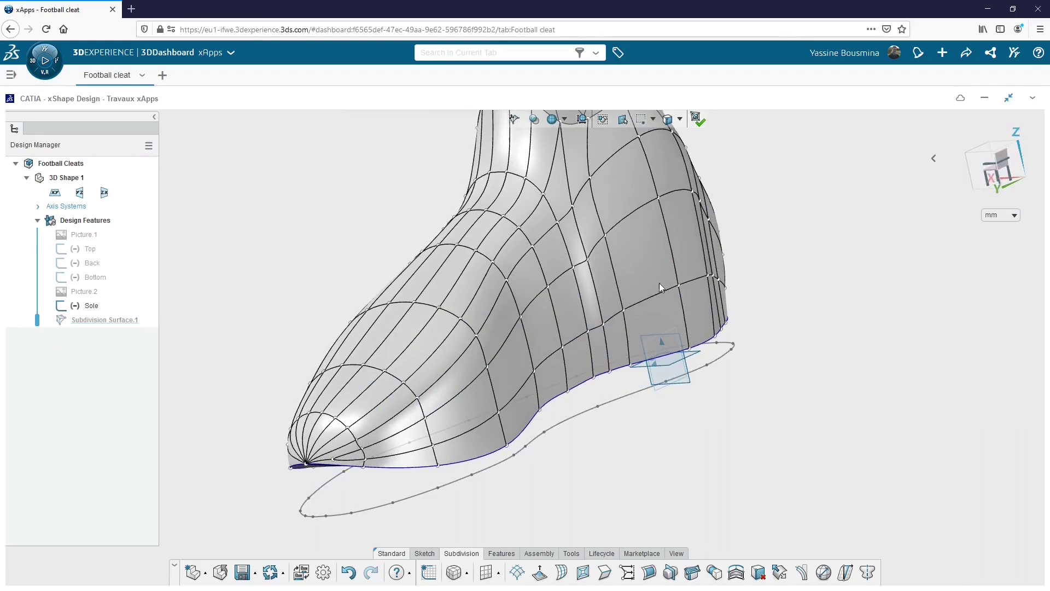
left_click(588, 259)
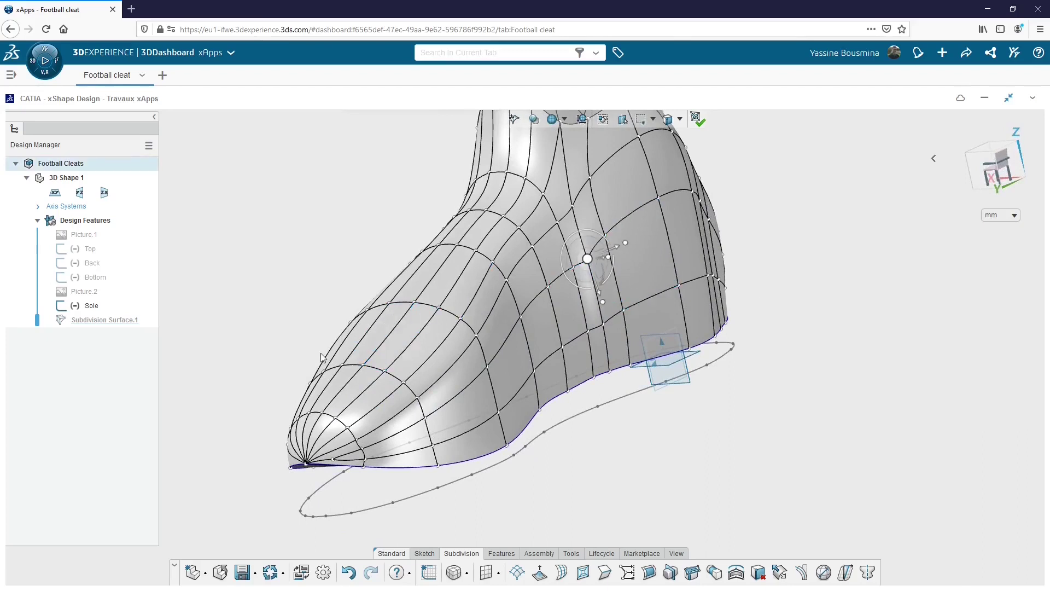
middle_click_drag(478, 296, 588, 281)
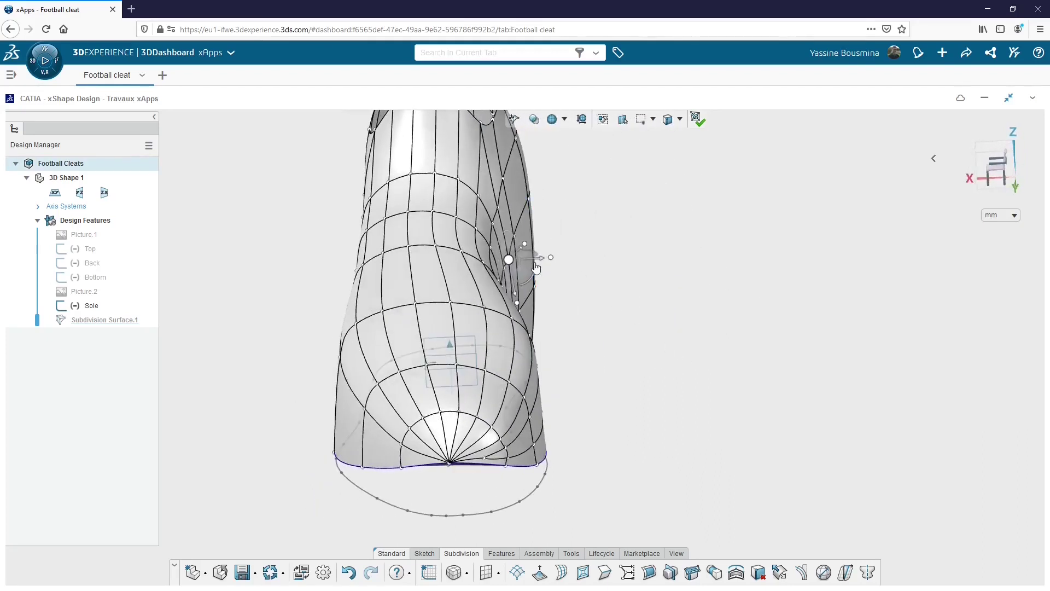
left_click_drag(536, 268, 544, 265)
left_click(551, 433)
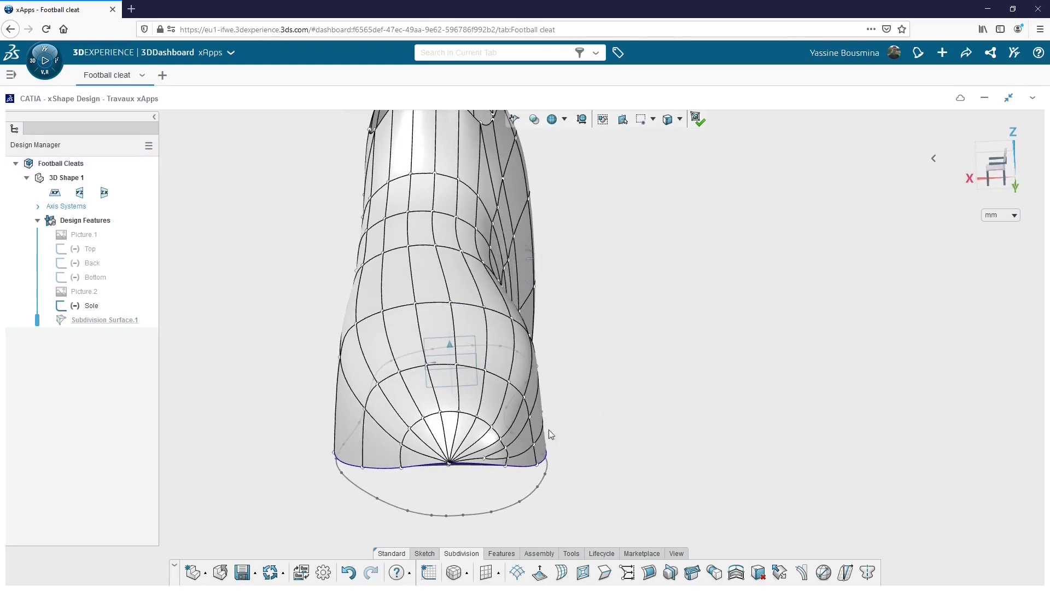
- Raise the mesh point at the kink of the upper inset line, below the front of the ankle on the arch side
middle_click_drag(724, 363, 755, 268)
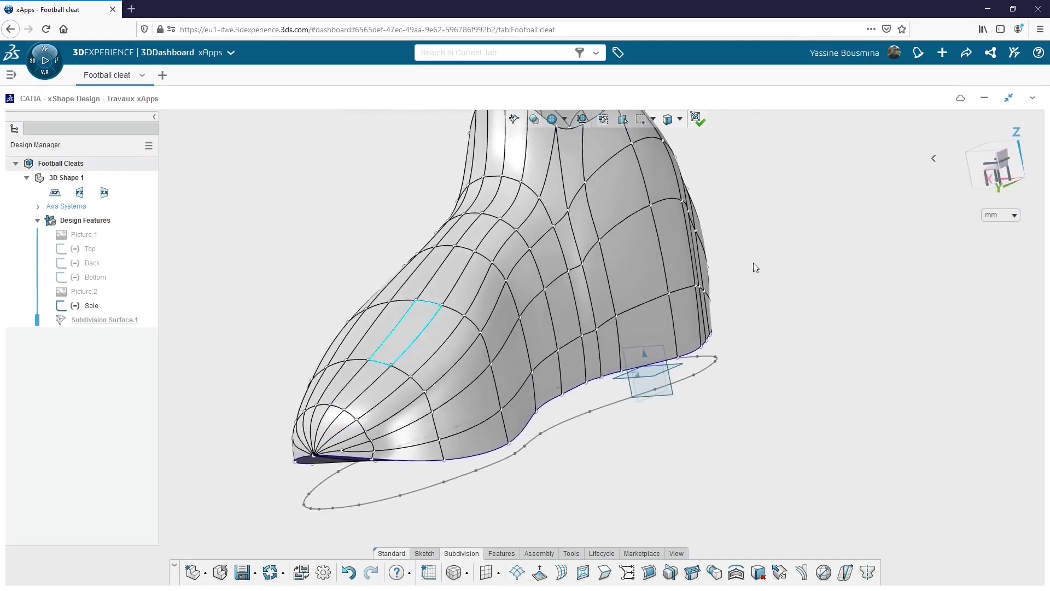
left_click(1001, 167)
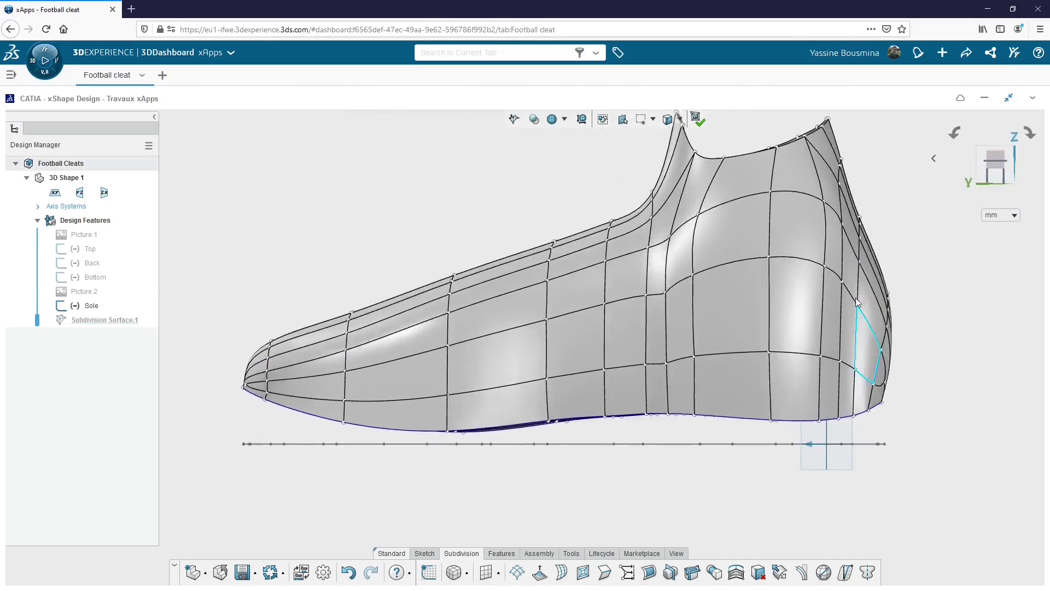
middle_click_drag(856, 298, 664, 326, "ctrl")
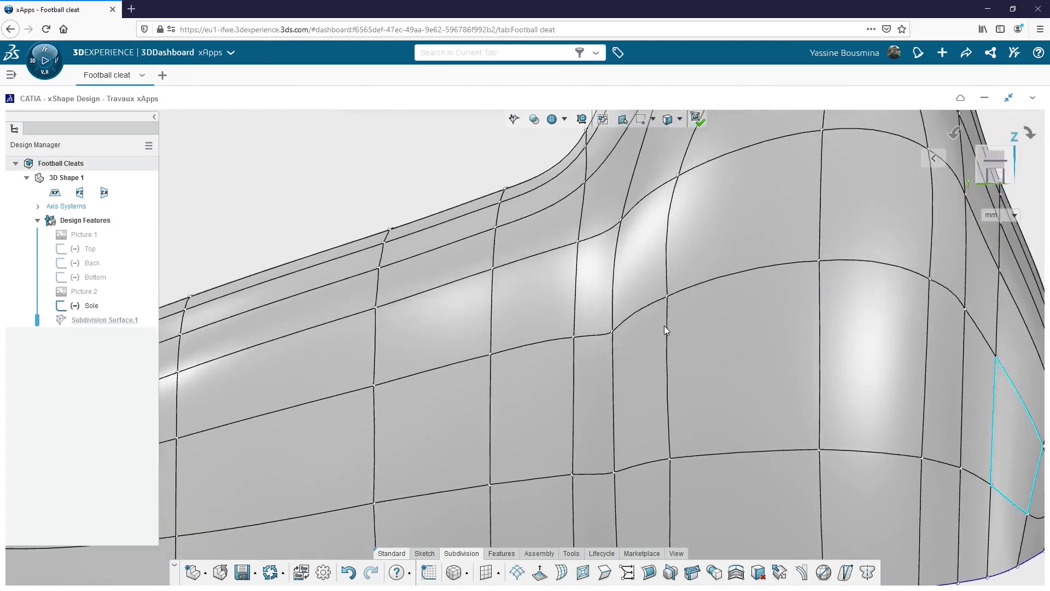
left_click(612, 332)
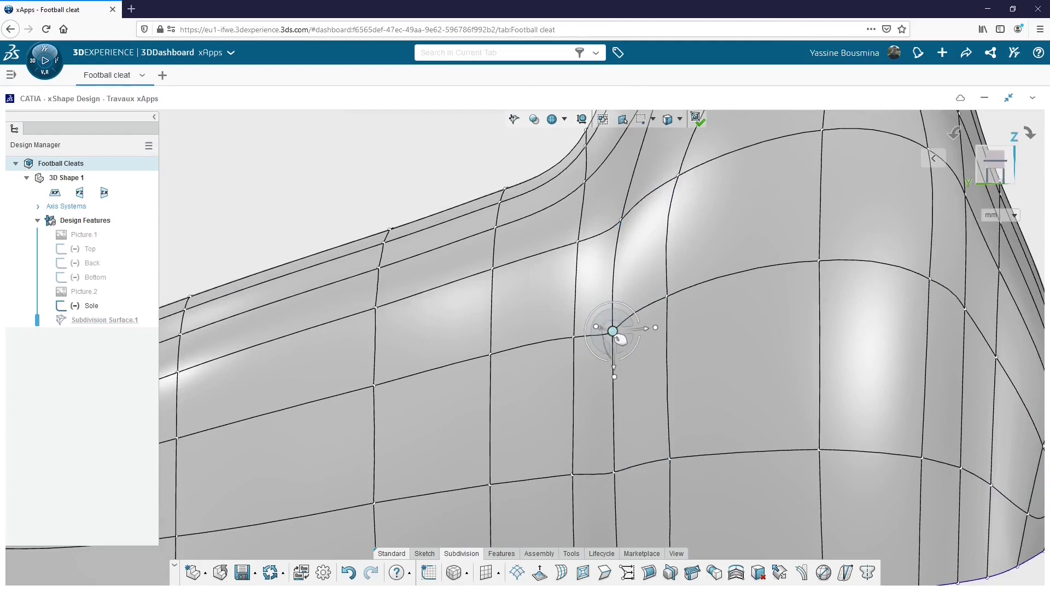
left_click_drag(620, 339, 617, 305)
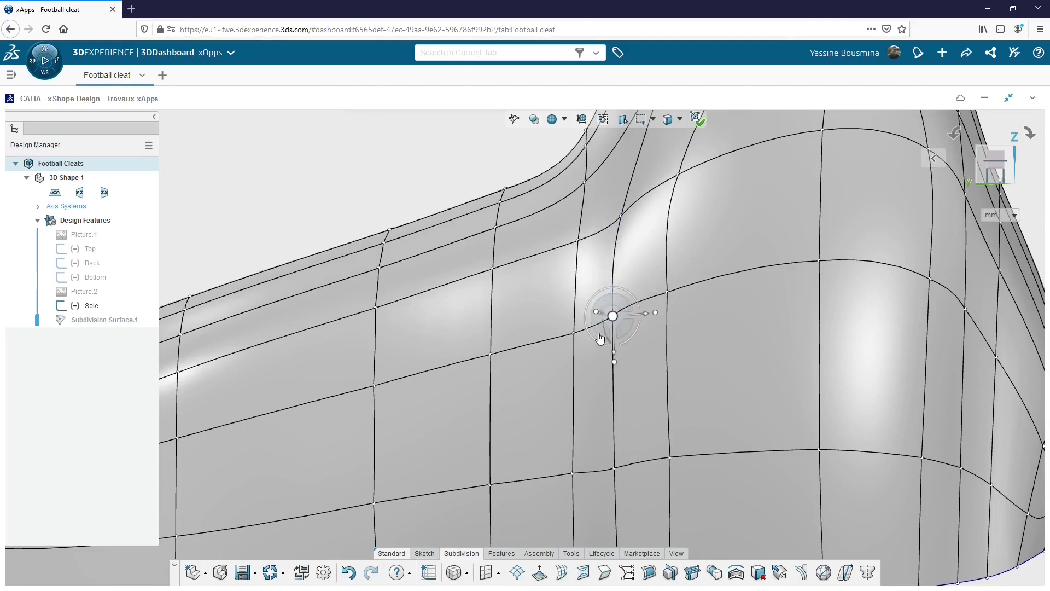
left_click(400, 180)
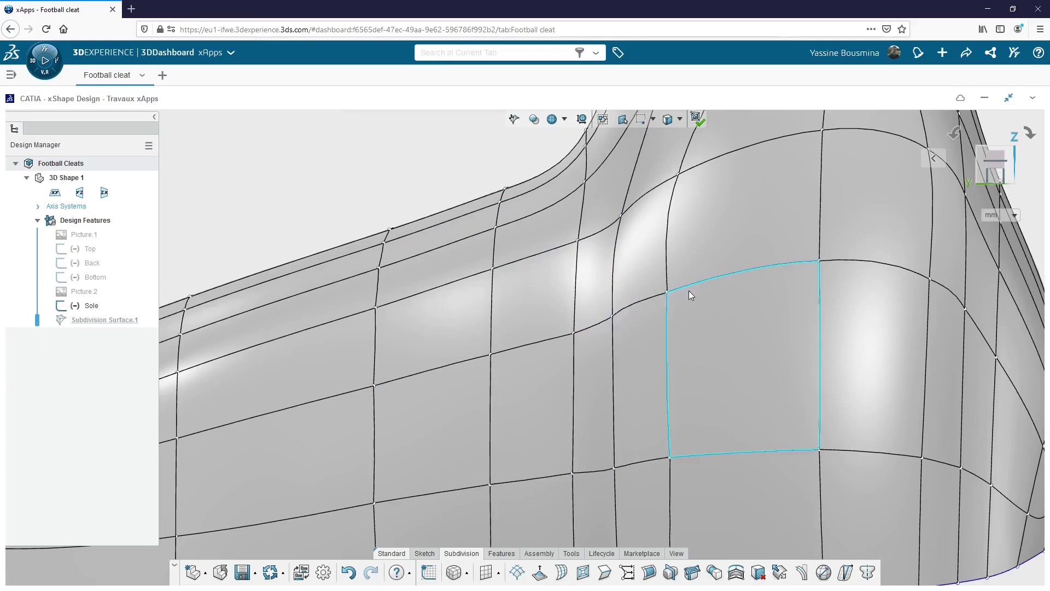
- Inset the lower band of side faces from heel to toe on the outer side of the shoe
scroll(689, 291, "down", 5)
middle_click_drag(356, 433, 715, 373)
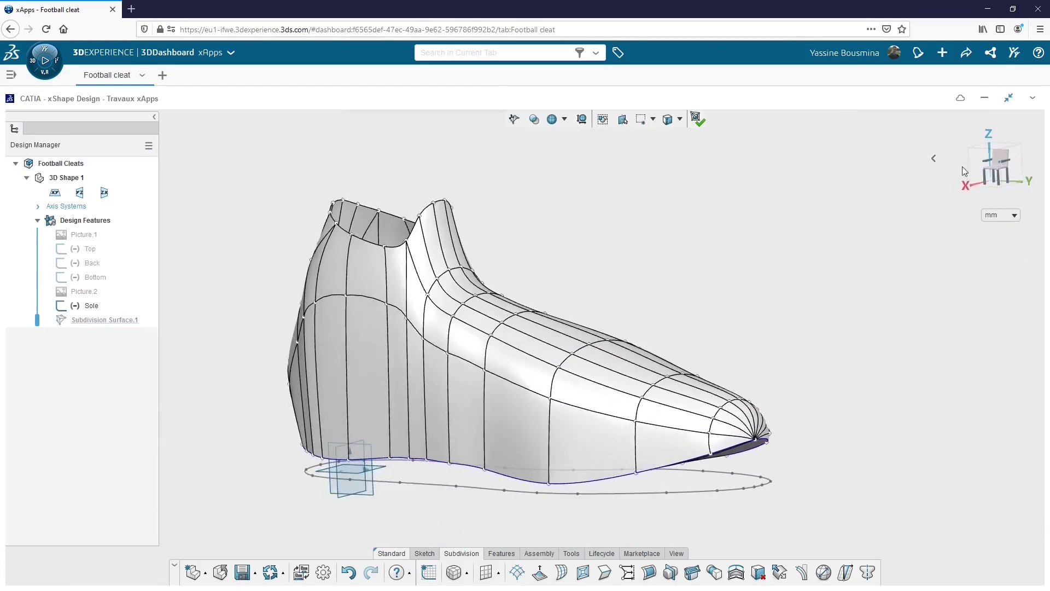
left_click(981, 167)
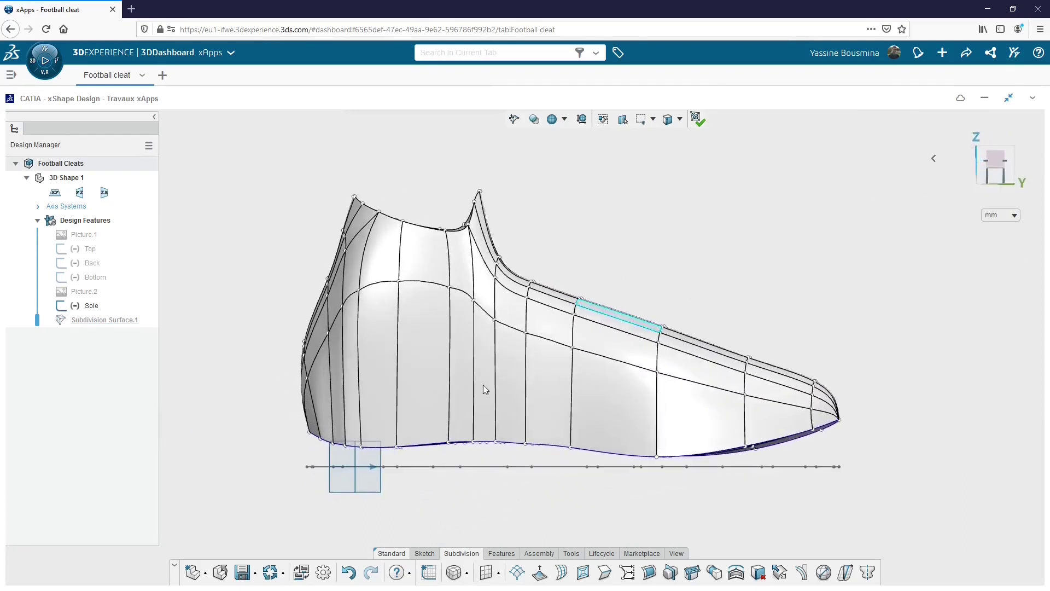
left_click(582, 573)
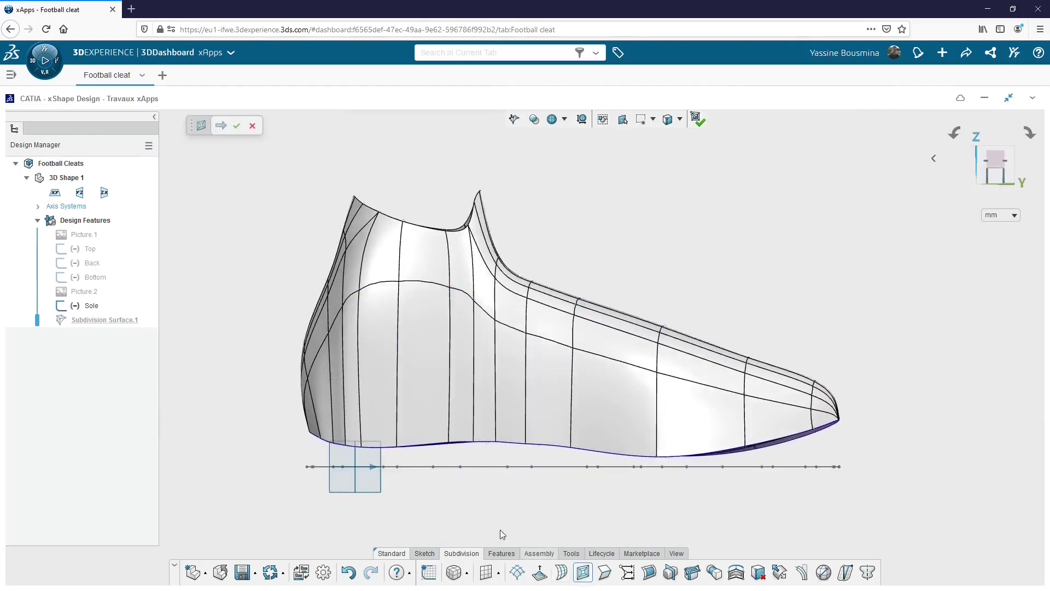
left_click(313, 418)
mouse_move(334, 385)
left_mouse_down()
mouse_move(353, 374)
mouse_move(429, 374)
mouse_move(653, 416)
mouse_move(827, 423)
mouse_move(910, 480)
left_mouse_up()
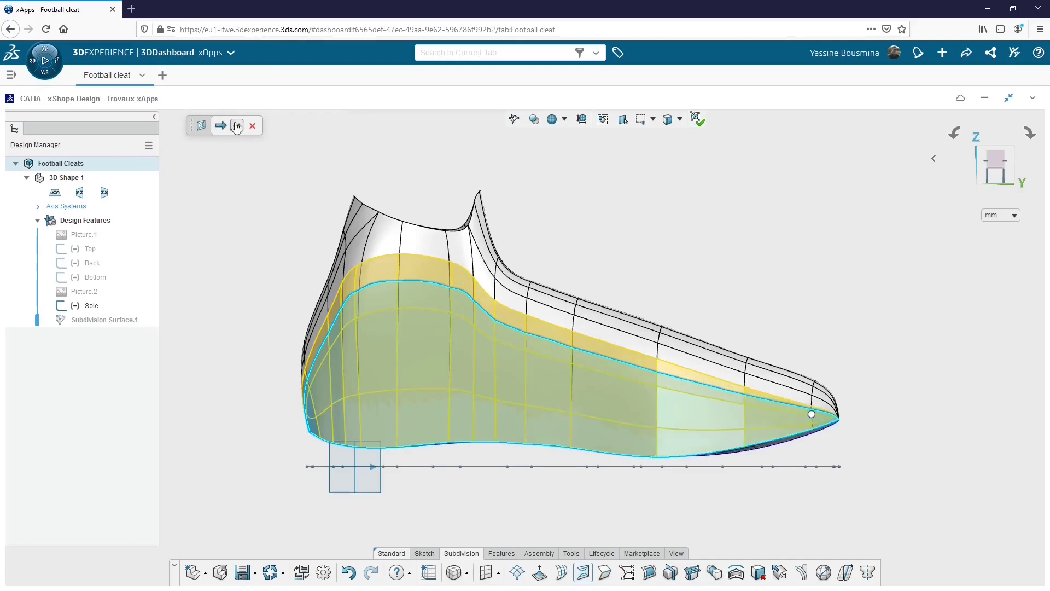
left_click(236, 125)
- Pull the vertical edge at the rear corner of the heel on the outer side slightly outward
middle_click_drag(786, 510, 216, 460)
left_click(542, 322)
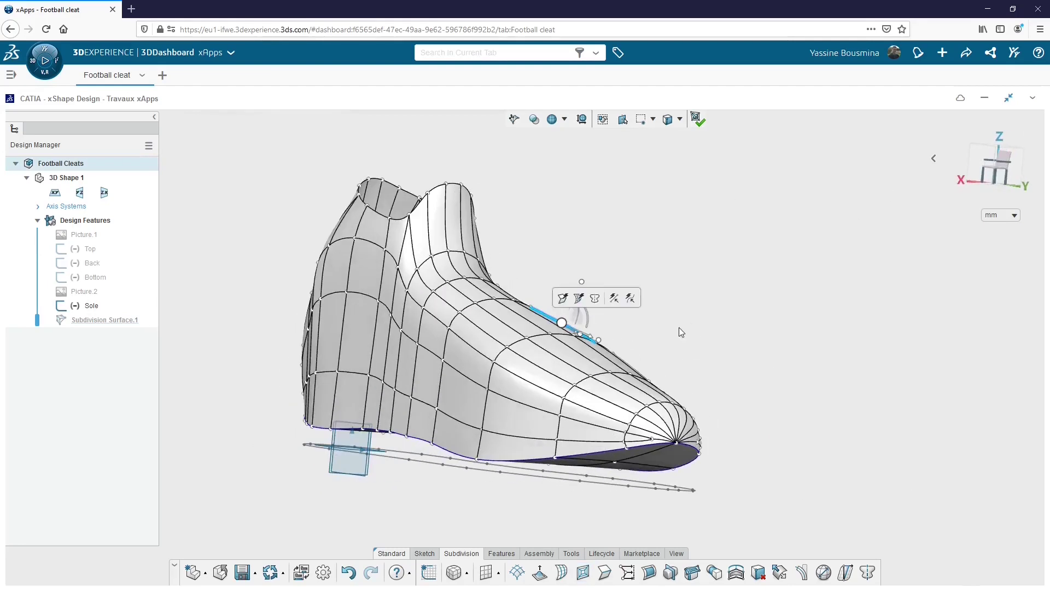
middle_click_drag(406, 364, 559, 391)
left_click(304, 354)
left_click(292, 362, "ctrl")
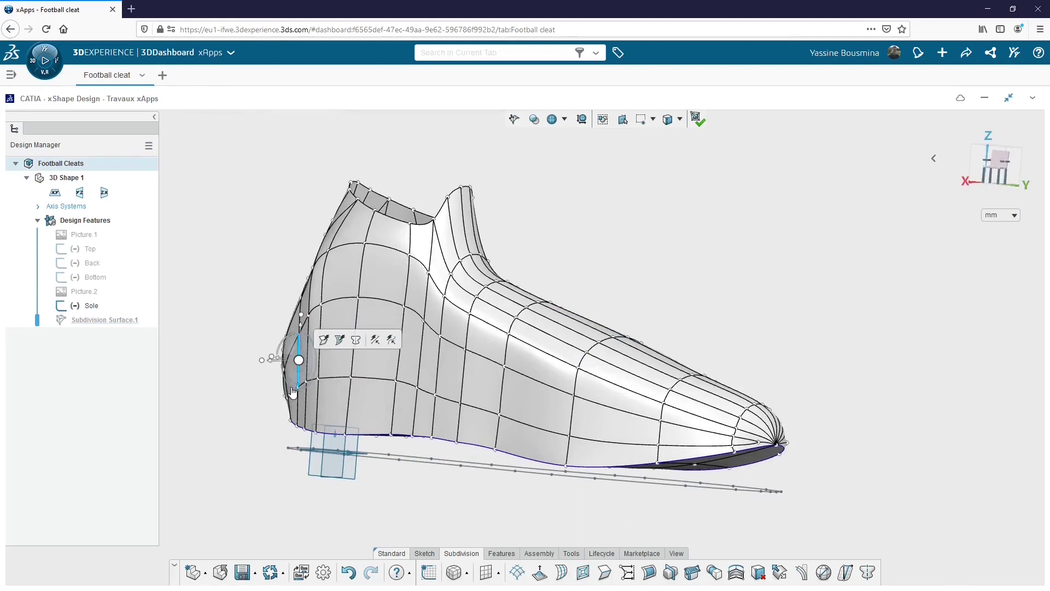
left_click_drag(268, 360, 266, 361)
left_click_drag(300, 367, 438, 373)
middle_click_drag(574, 372, 438, 361)
left_click_drag(330, 356, 314, 355)
left_click(626, 573)
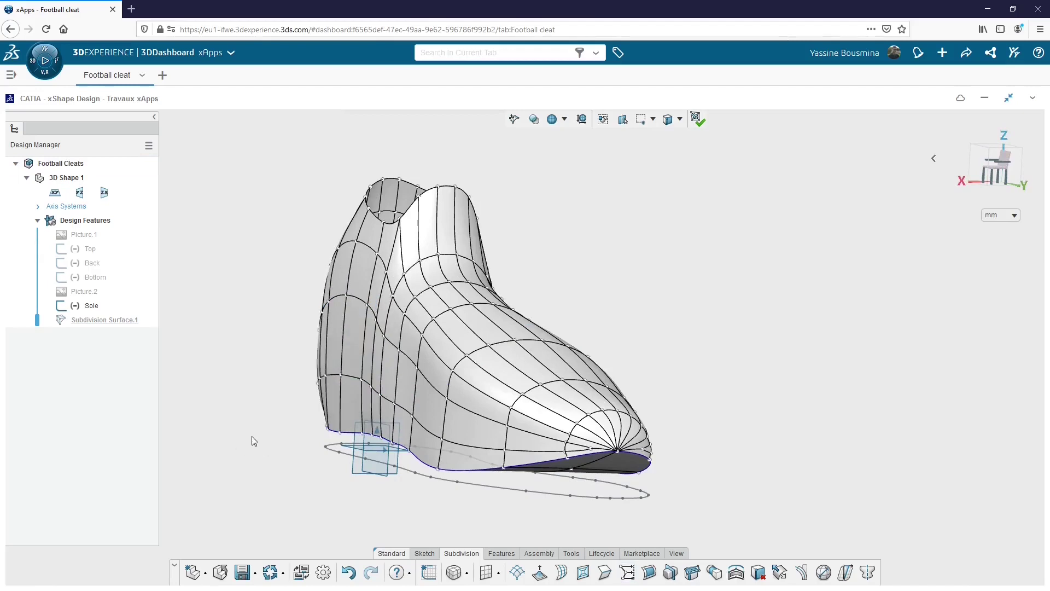
- Finish editing the subdivision surface and display the shoe shaded with only sharp edges
middle_click_drag(252, 436, 679, 409)
middle_click_drag(254, 426, 552, 415)
middle_click_drag(339, 407, 815, 379)
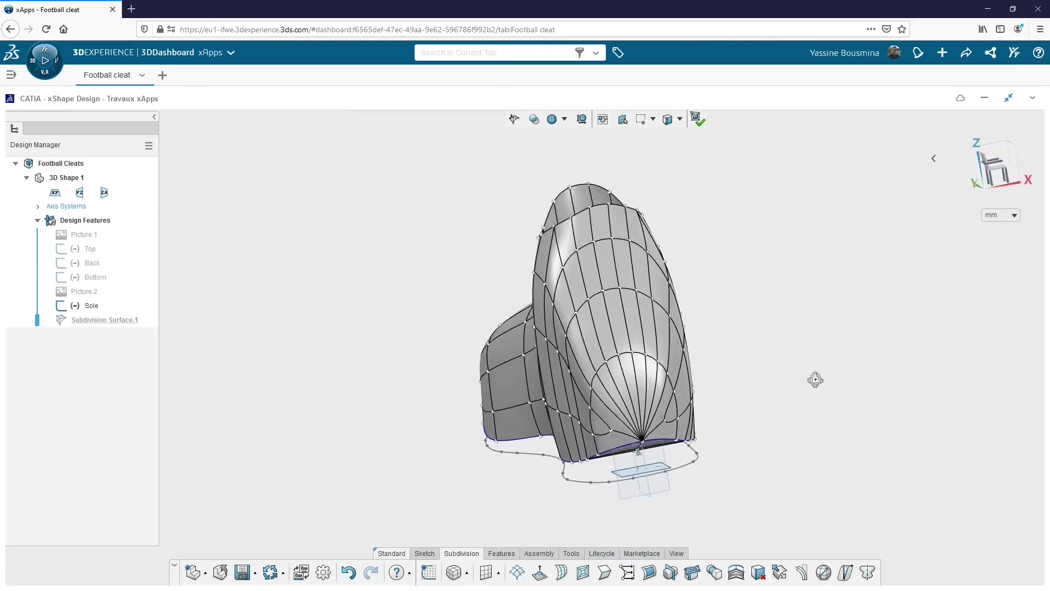
left_click(698, 119)
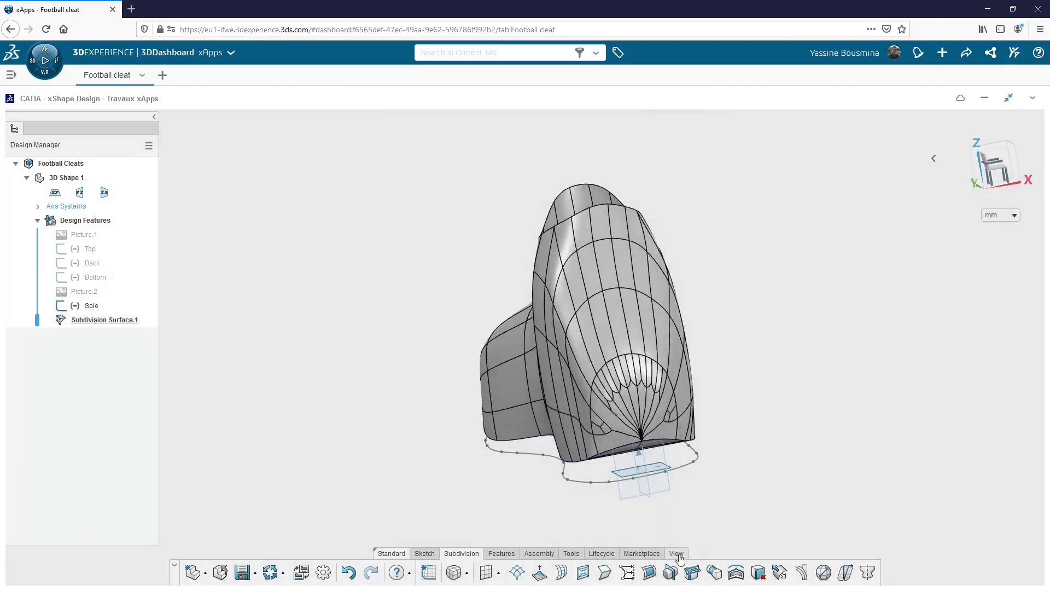
left_click(677, 554)
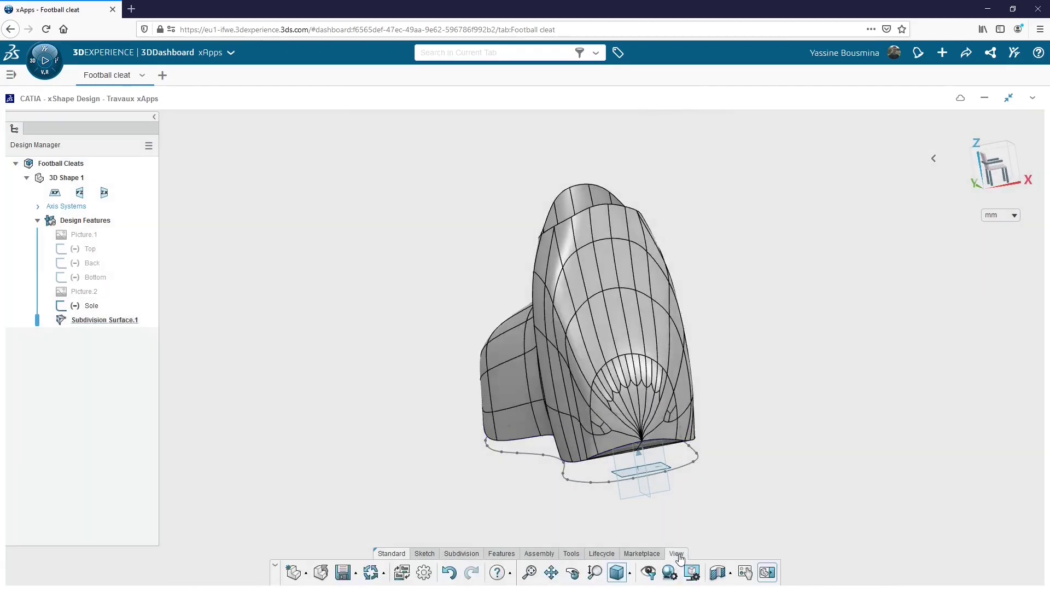
left_click(617, 573)
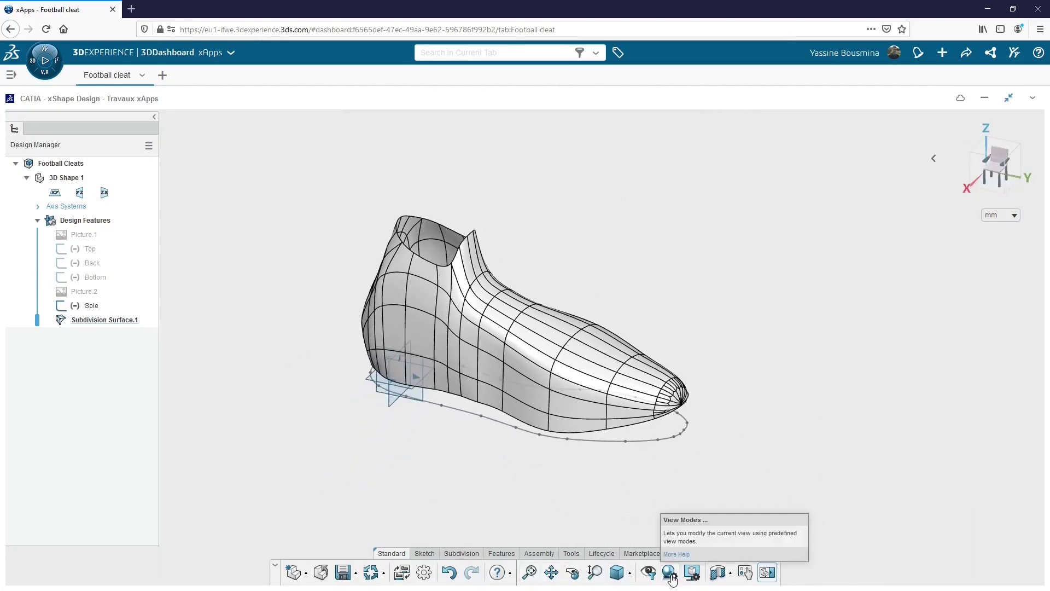
left_click(671, 574)
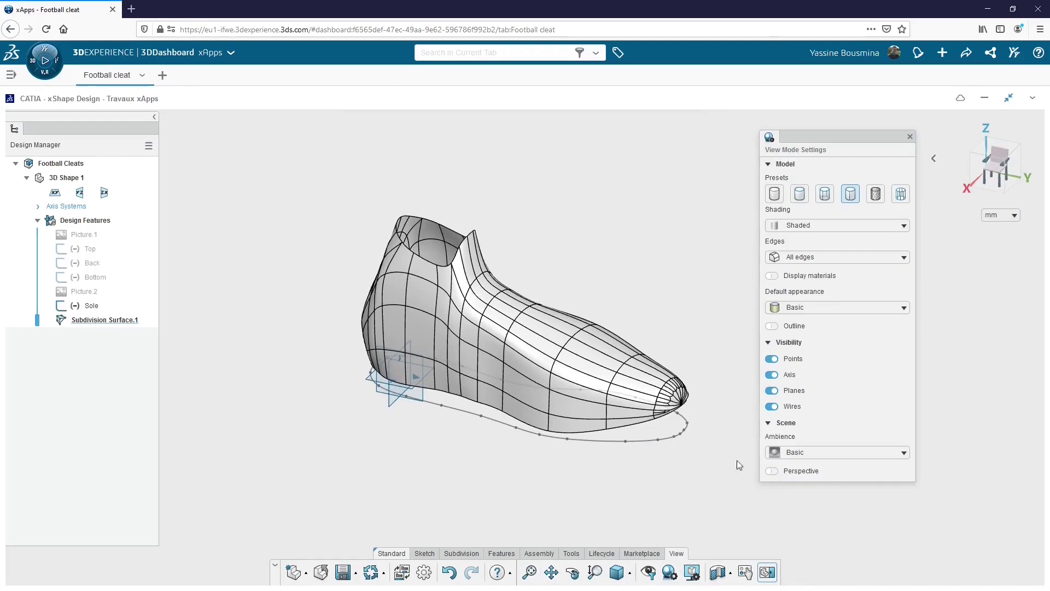
left_click(826, 198)
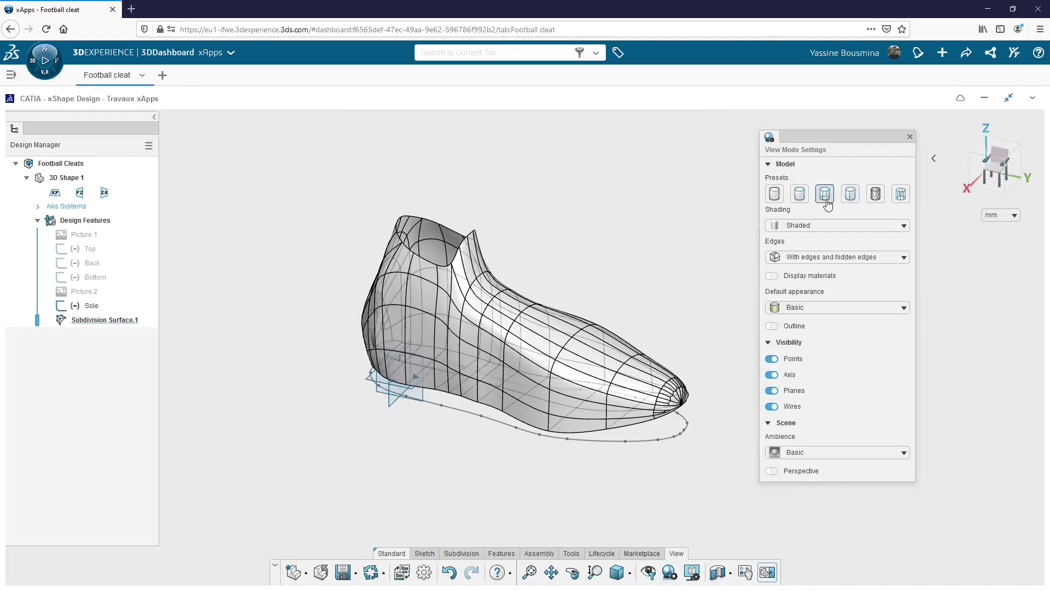
left_click(800, 196)
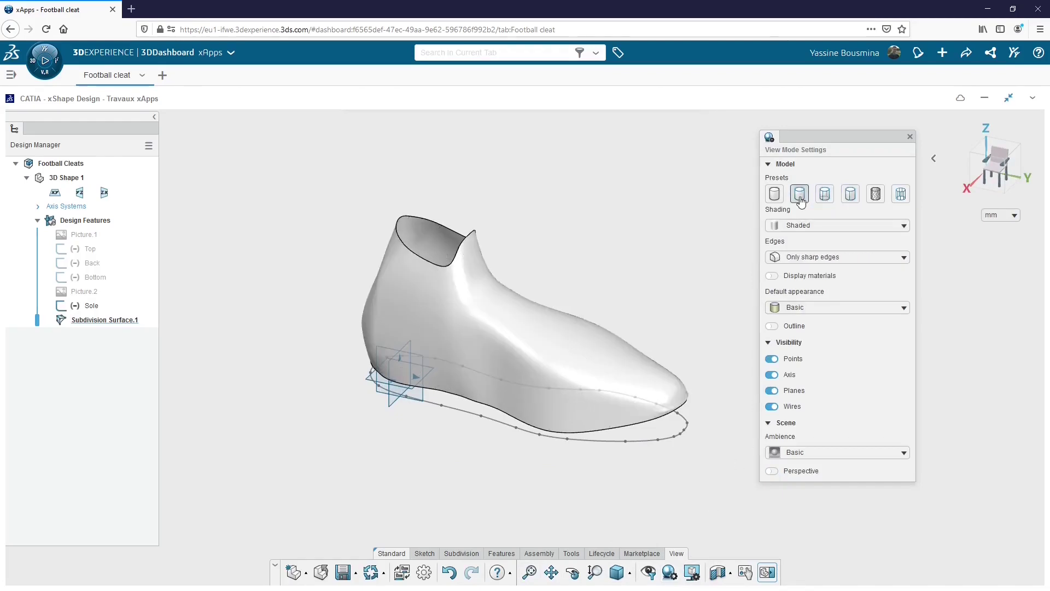
- Examine the smooth shaded surface from the sides and around the heel for bumps and uneven transitions
middle_click_drag(346, 457, 626, 417)
middle_click_drag(413, 490, 627, 475)
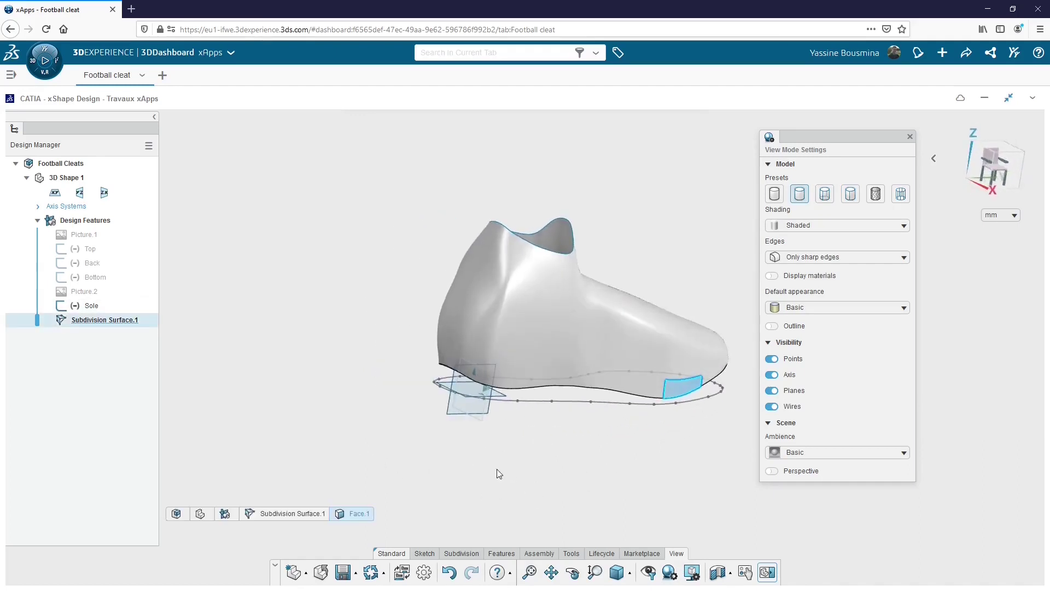
middle_click_drag(499, 474, 701, 462)
left_click(520, 469)
middle_click_drag(521, 469, 491, 407)
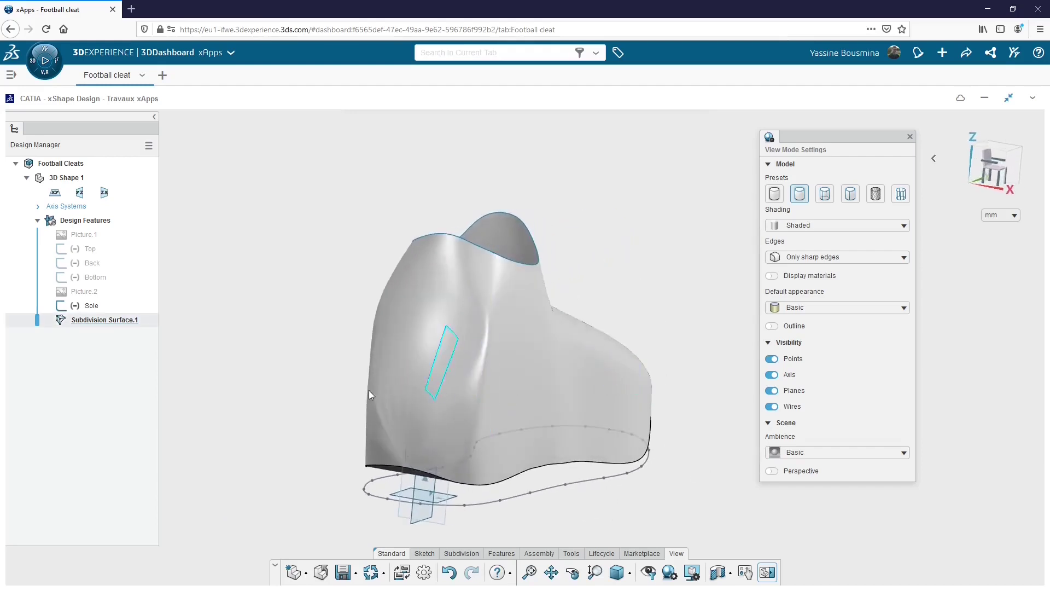
middle_click_drag(354, 447, 668, 464)
mouse_move(364, 476)
middle_mouse_down()
mouse_move(647, 483)
mouse_move(347, 464)
middle_mouse_up()
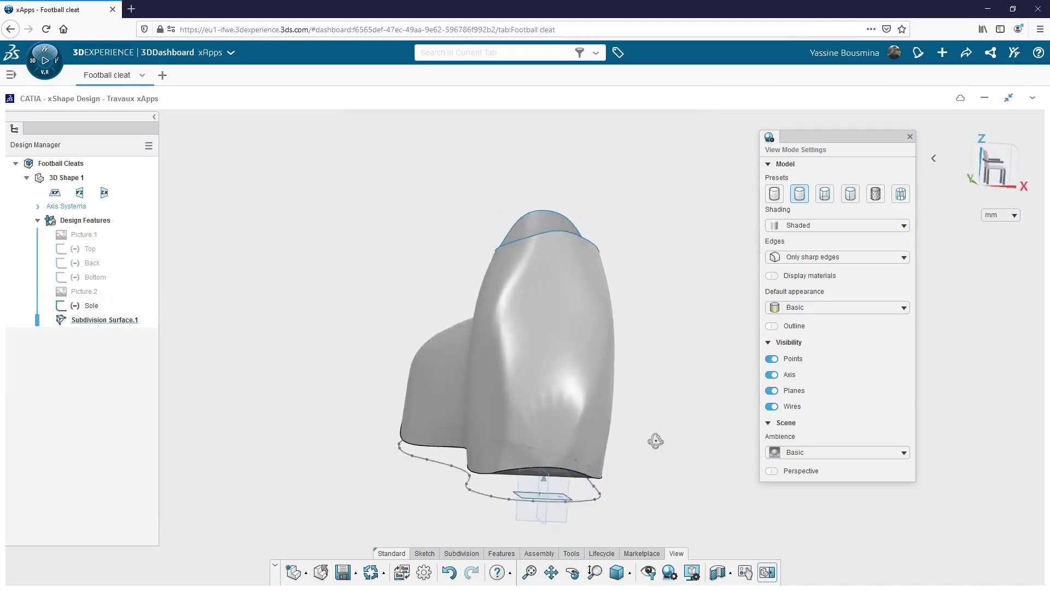
middle_click_drag(655, 440, 361, 412)
middle_click_drag(678, 340, 383, 372)
- Restore the shaded display with all edges and reopen the subdivision surface for editing
left_click(850, 194)
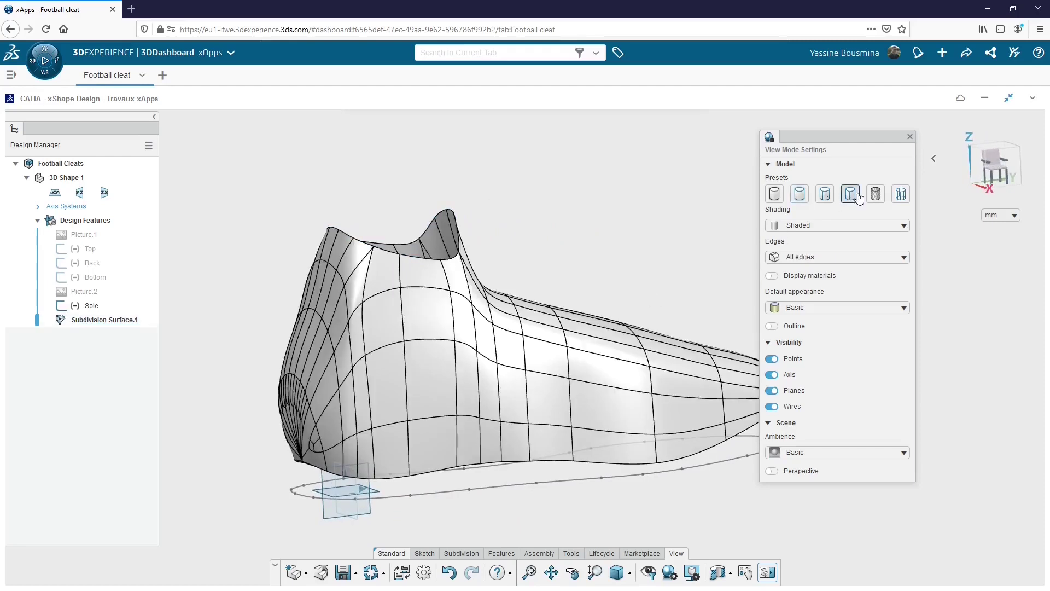
left_click(910, 138)
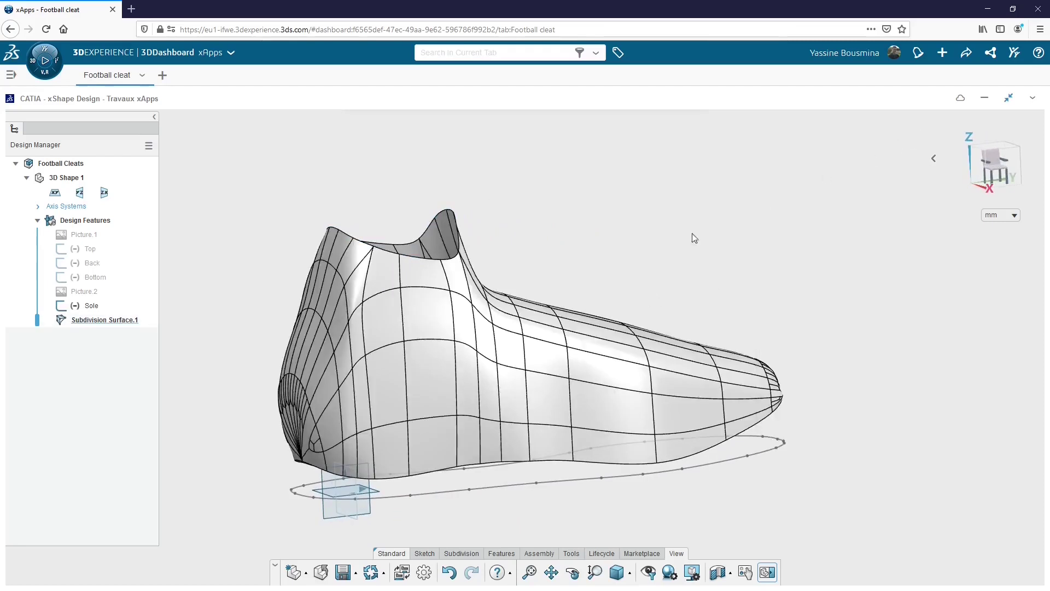
left_click(356, 332)
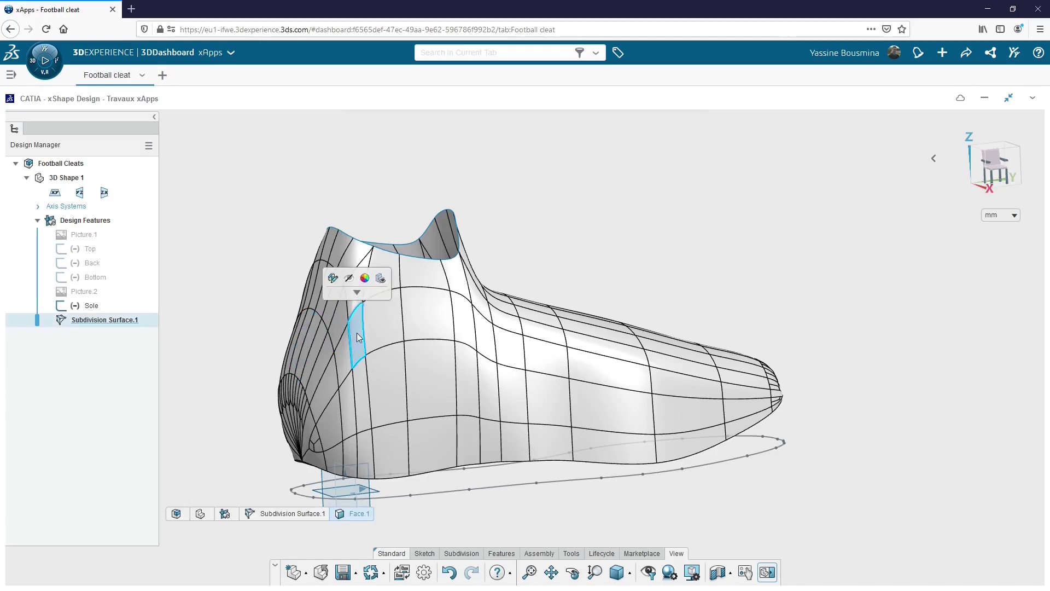
key("Escape")
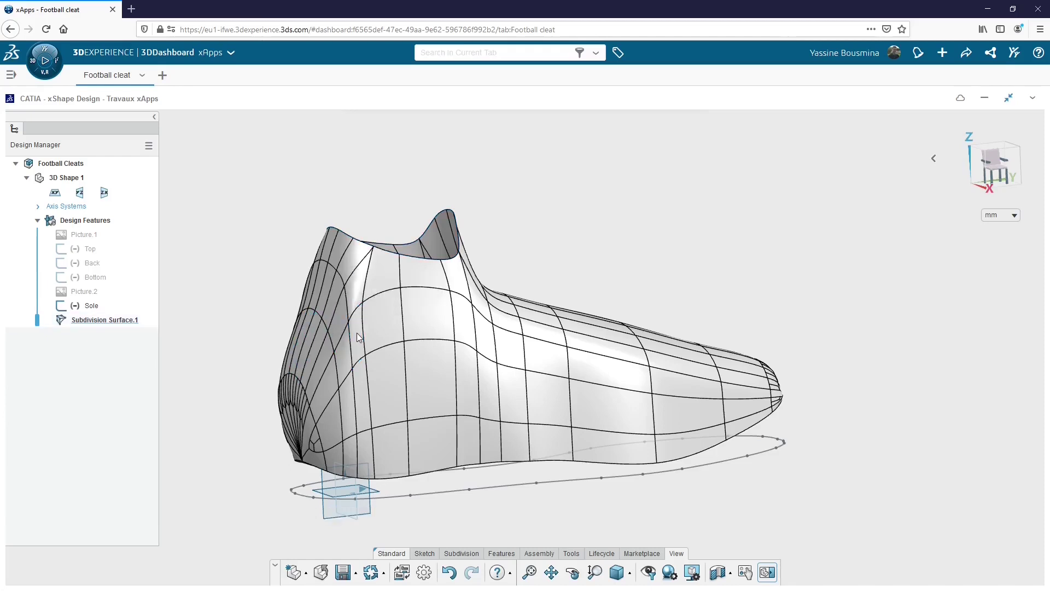
double_click(359, 337)
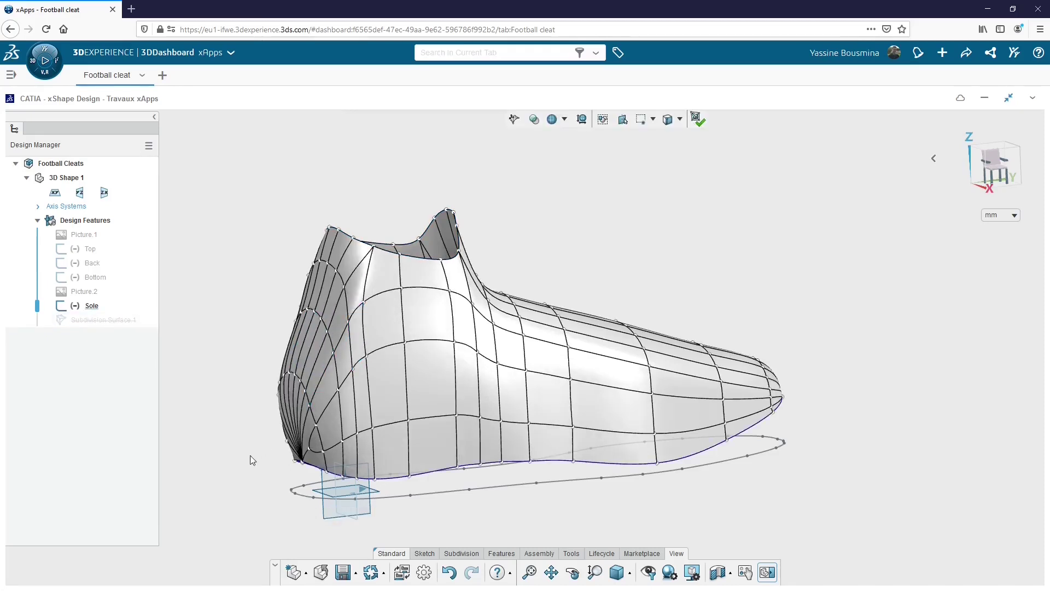
- Shift the mesh point on the outer side of the heel, below the ankle, slightly inward from behind
middle_click_drag(251, 455, 685, 428)
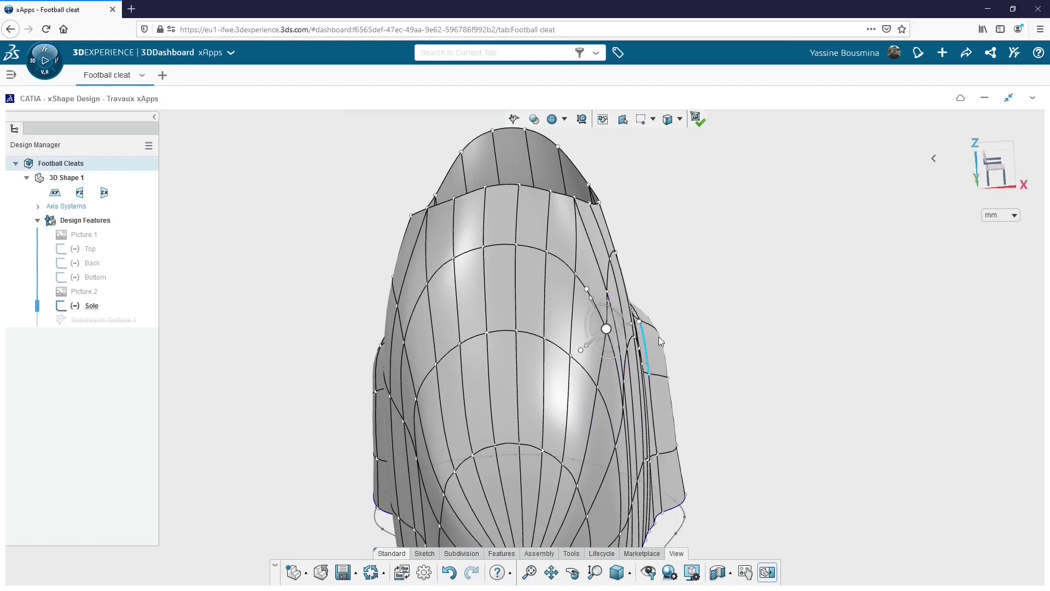
left_click_drag(632, 331, 633, 333)
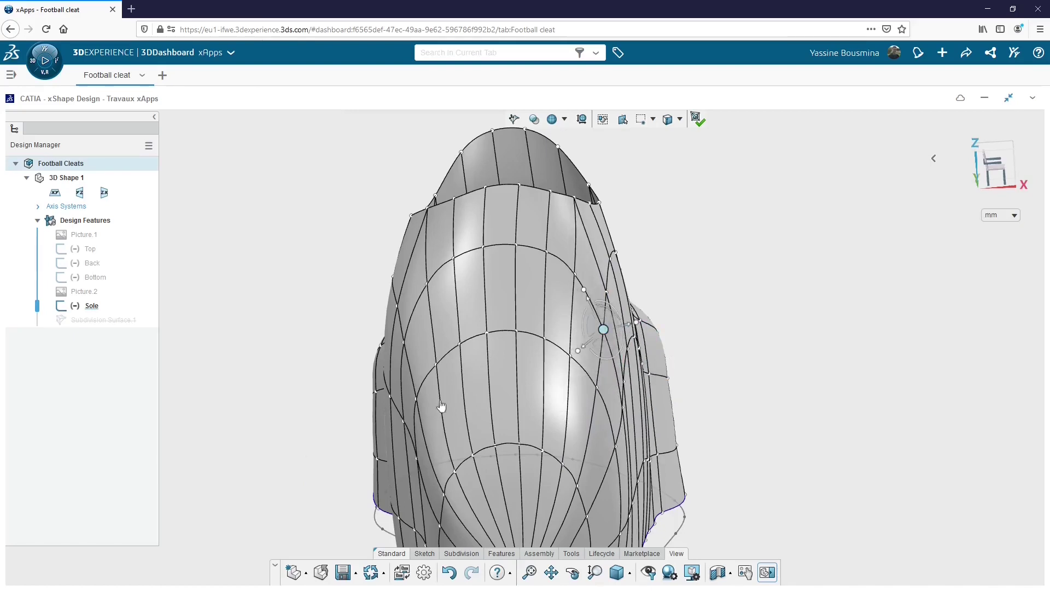
left_click(293, 461)
- Move the mesh edge and the neighbouring point low on the inner side of the heel slightly outward
middle_click_drag(294, 461, 308, 300)
left_click(436, 336)
left_click_drag(416, 354, 397, 333)
left_click(422, 304)
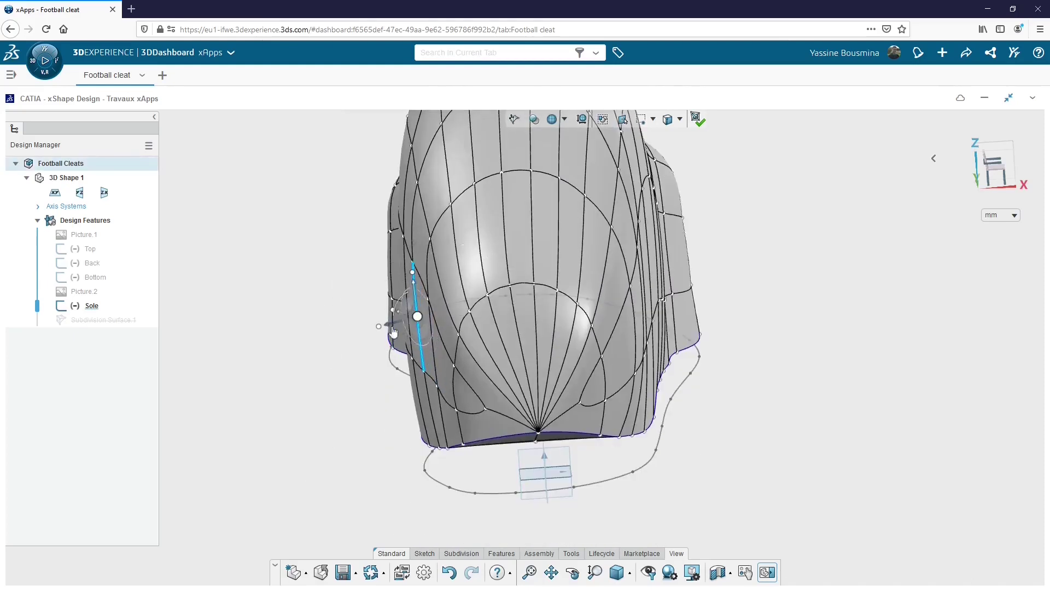
left_click(409, 470)
middle_click_drag(408, 470, 439, 459)
left_click(462, 375)
left_click_drag(446, 388, 443, 388)
left_click(415, 415)
- Shift the mesh point above the bottom border at the rear corner of the heel slightly outward
middle_click_drag(416, 416, 883, 376)
scroll(883, 376, "down", 8)
middle_click_drag(474, 377, 494, 460, "ctrl")
scroll(703, 429, "up", 10)
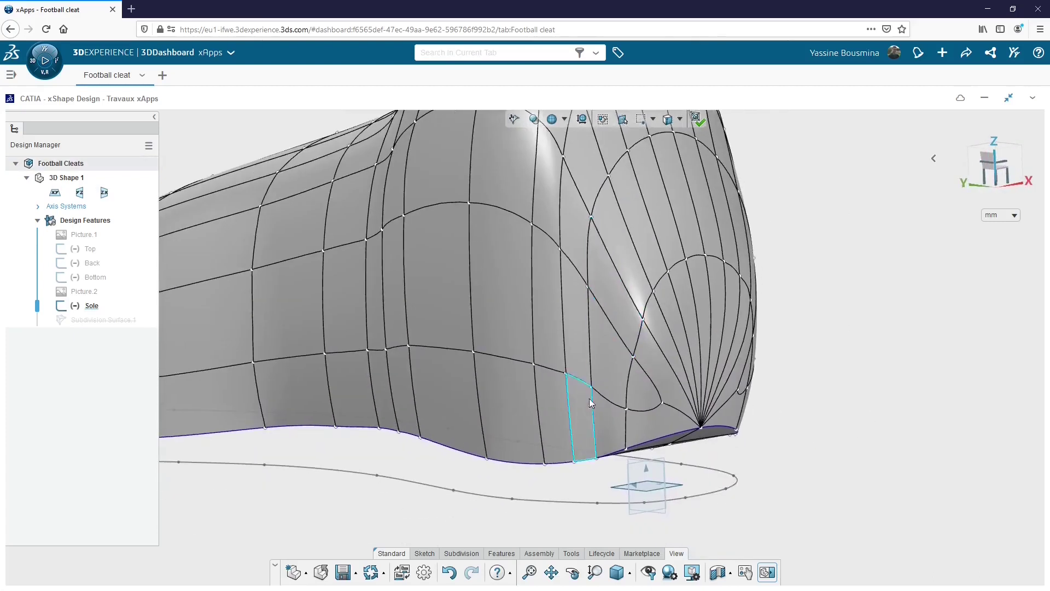
left_click(590, 383)
left_click(600, 389)
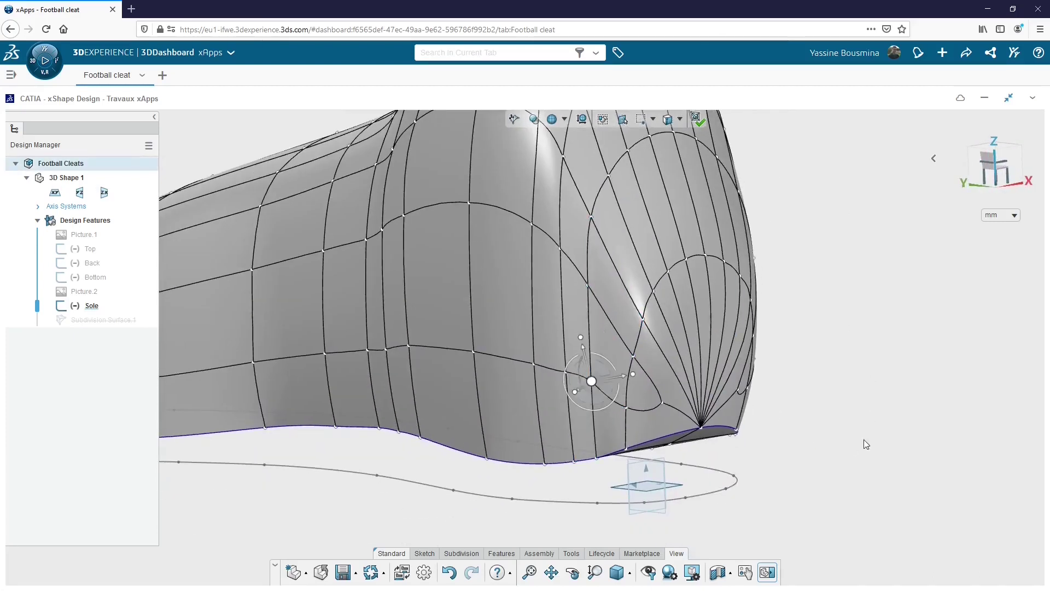
middle_click_drag(866, 444, 403, 443)
left_click_drag(477, 387, 472, 387)
left_click(521, 416)
left_click_drag(521, 417, 501, 378)
left_click(439, 360)
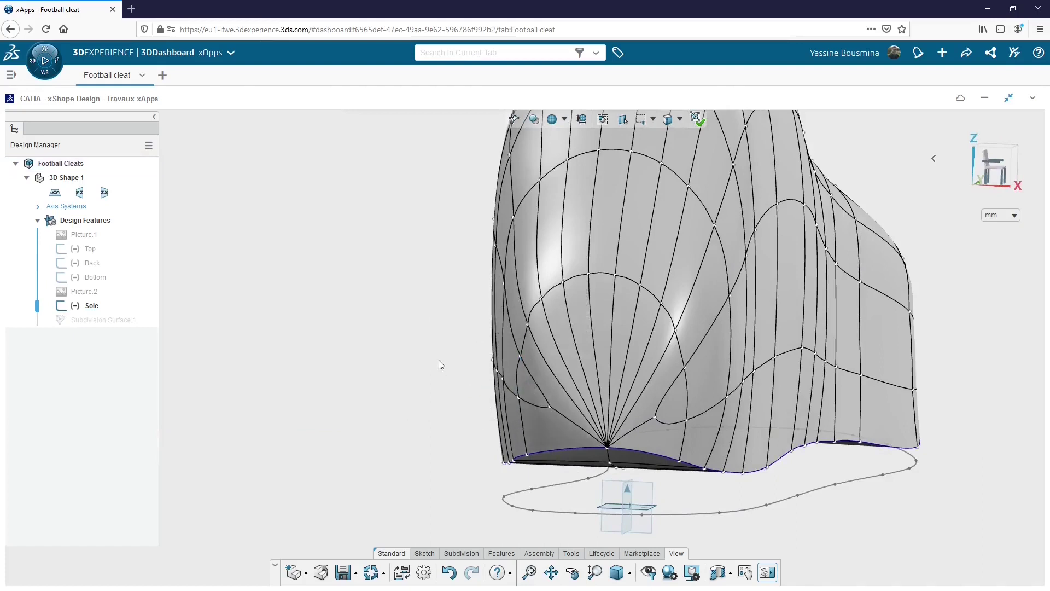
- Finish editing the subdivision surface and inspect the heel and sides shaded with only sharp edges
middle_click_drag(441, 365, 785, 274)
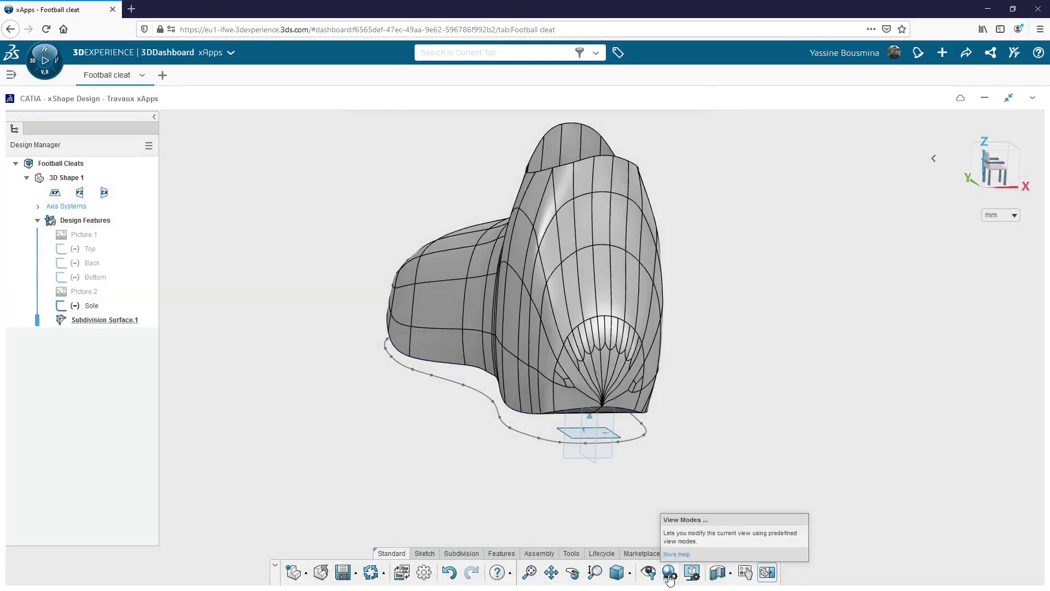
left_click(669, 574)
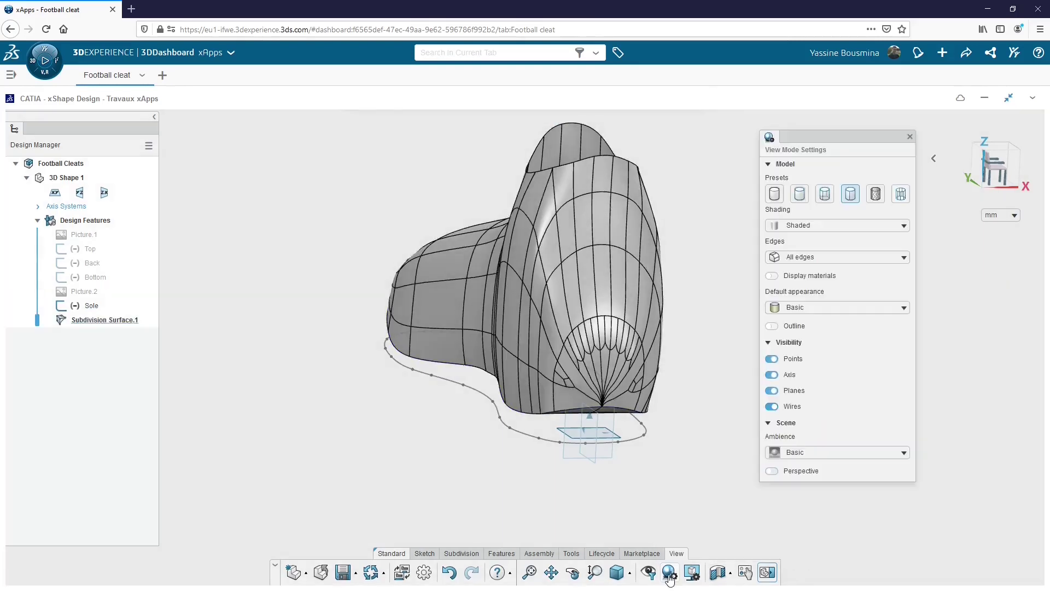
left_click(799, 194)
middle_click_drag(715, 408, 310, 396)
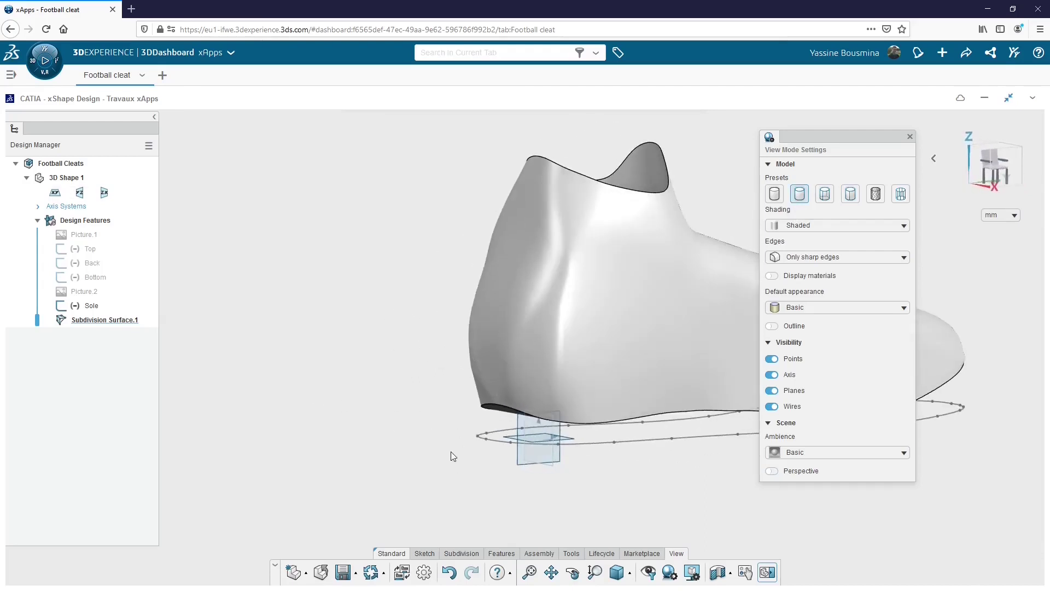
middle_click_drag(657, 473, 580, 540)
left_click(617, 572)
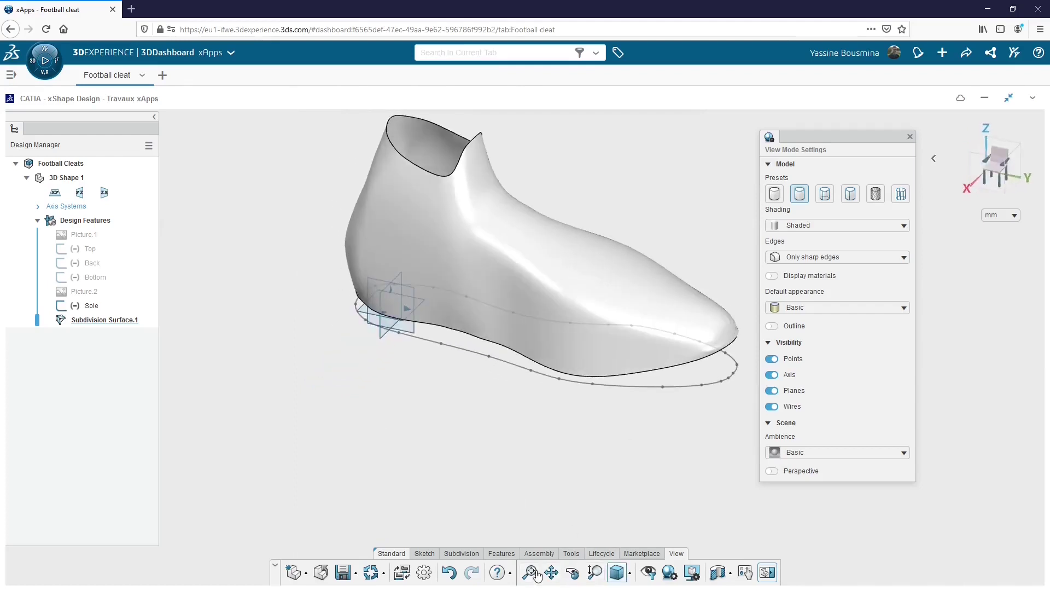
- Restore the shaded display with all edges and reopen the subdivision surface for editing
left_click(851, 194)
left_click(911, 137)
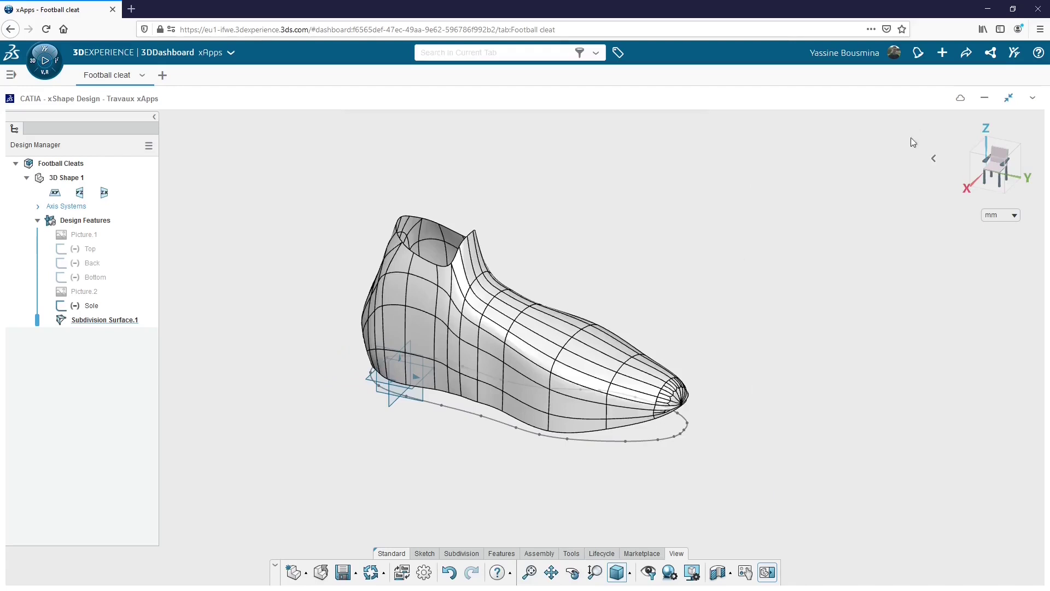
left_click(529, 373)
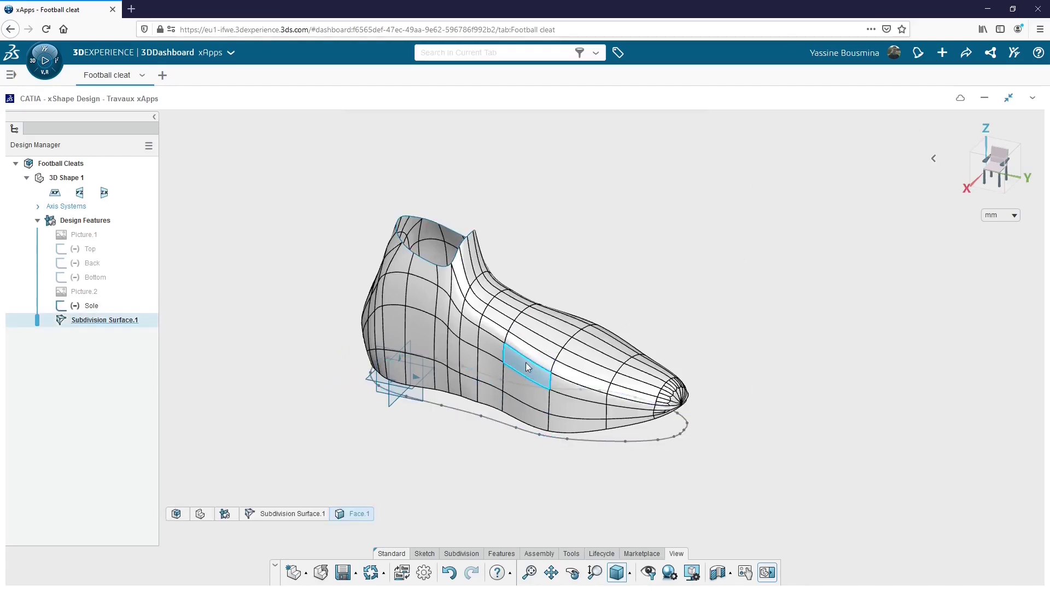
left_click(448, 429)
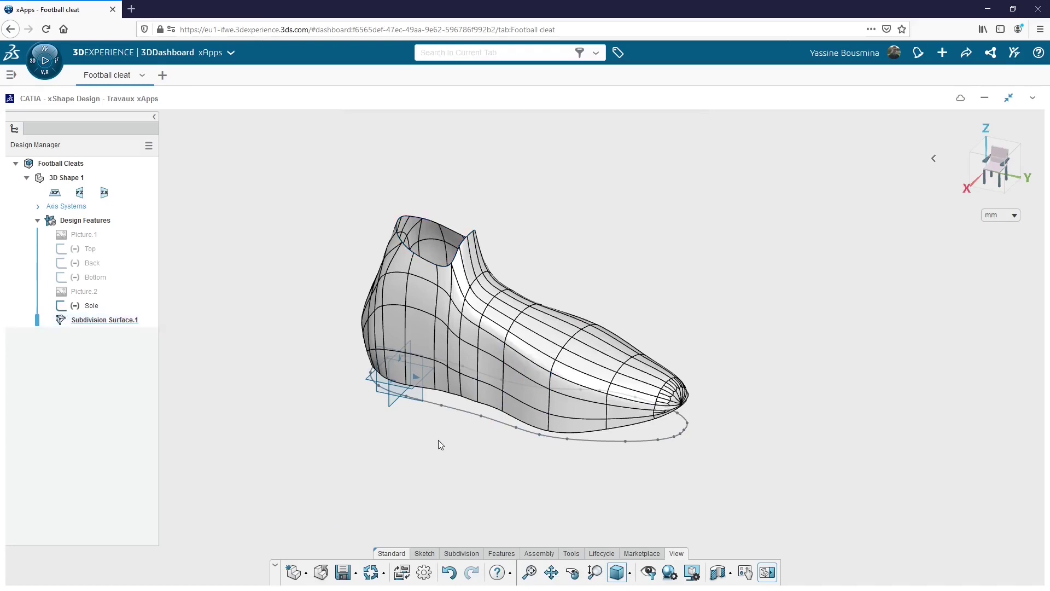
- Delete the faces closing the underside of the shoe at the toe and the ball of the foot
middle_click_drag(542, 441, 642, 232)
middle_click_drag(458, 454, 495, 189)
left_click(1004, 185)
left_click(1003, 185)
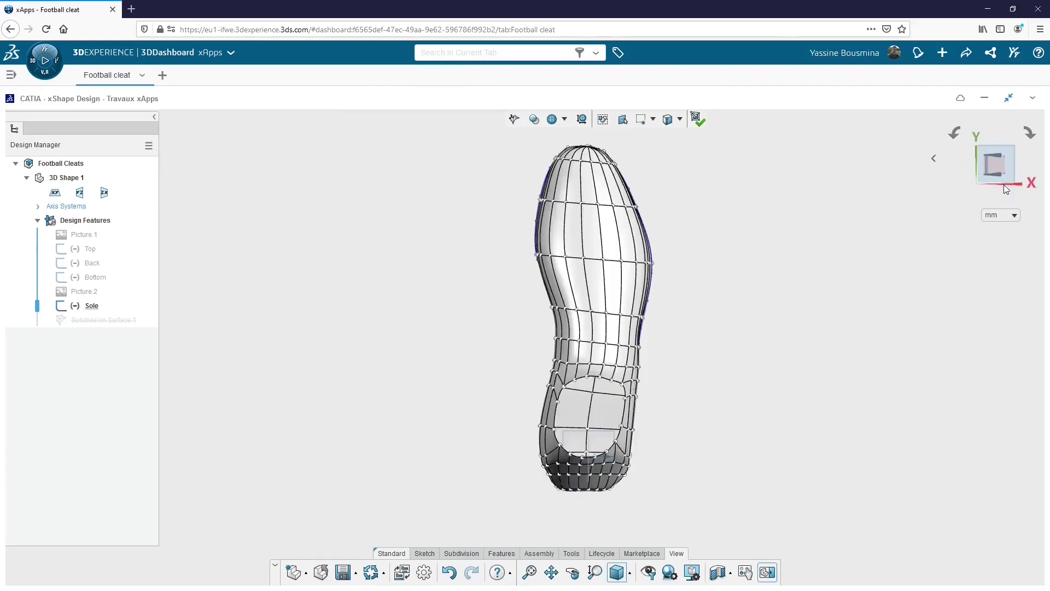
left_click(1005, 166)
scroll(675, 471, "up", 8)
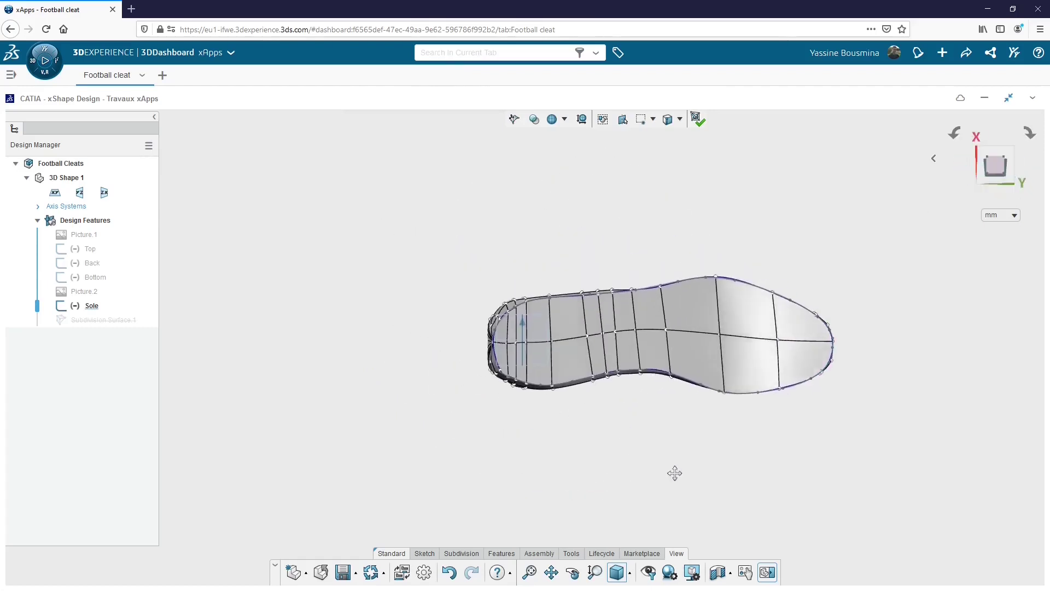
middle_click_drag(512, 359, 462, 340)
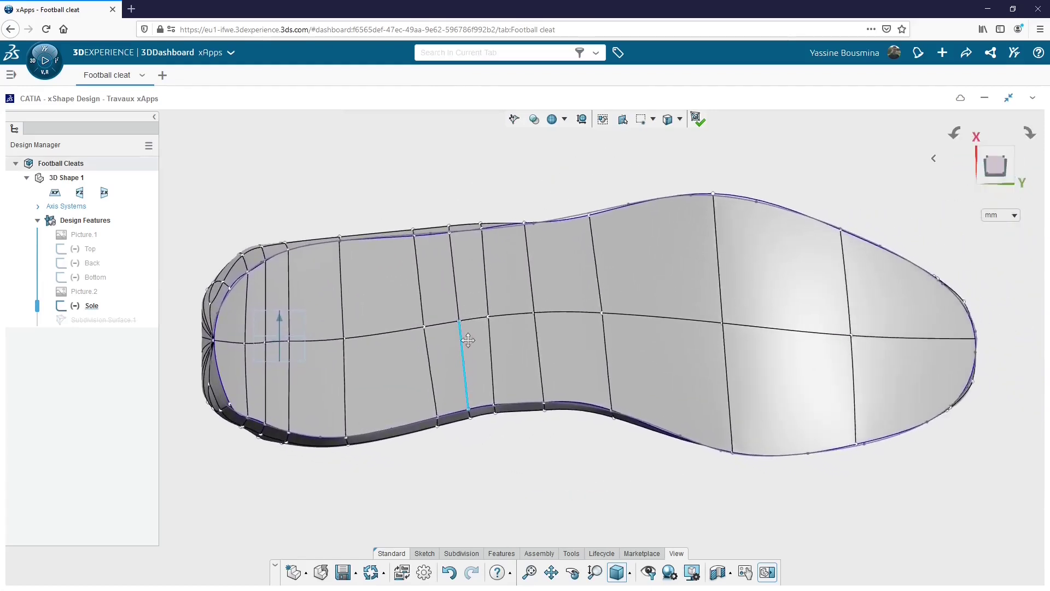
left_click(461, 553)
left_click(762, 575)
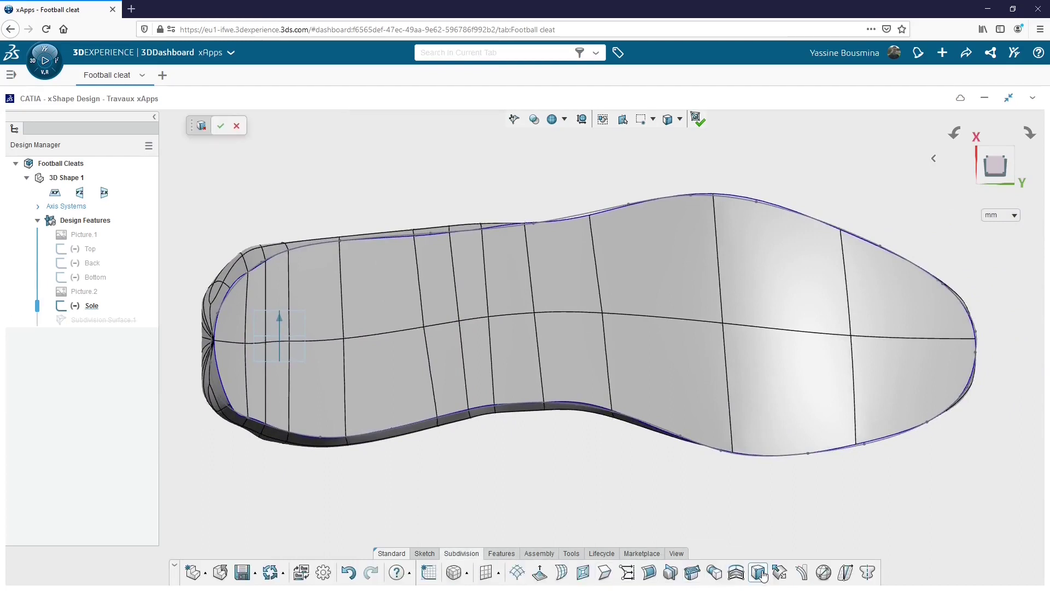
left_click(871, 308)
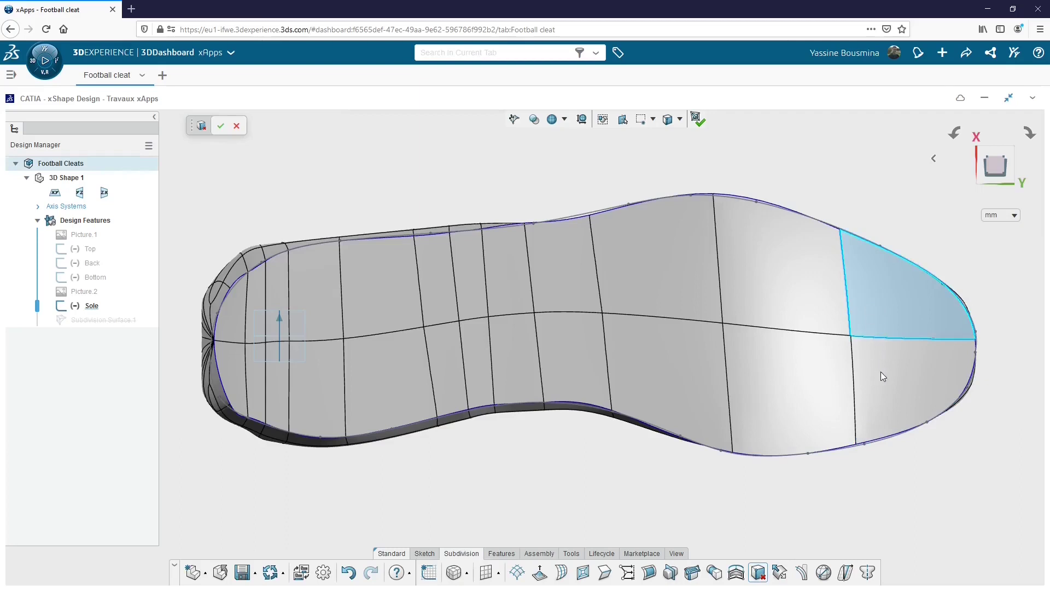
left_click(880, 376)
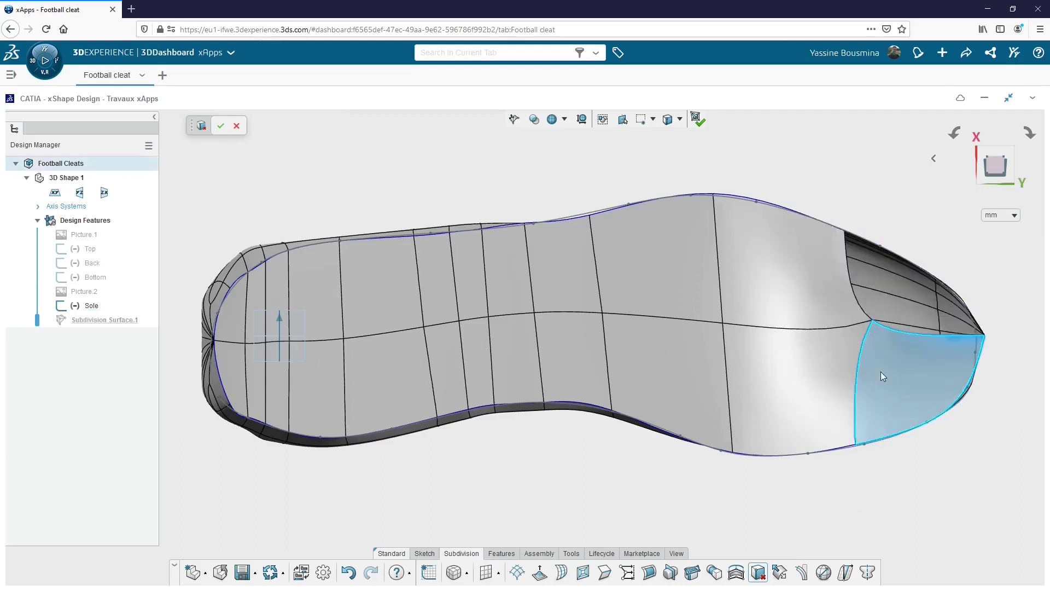
left_click(799, 369)
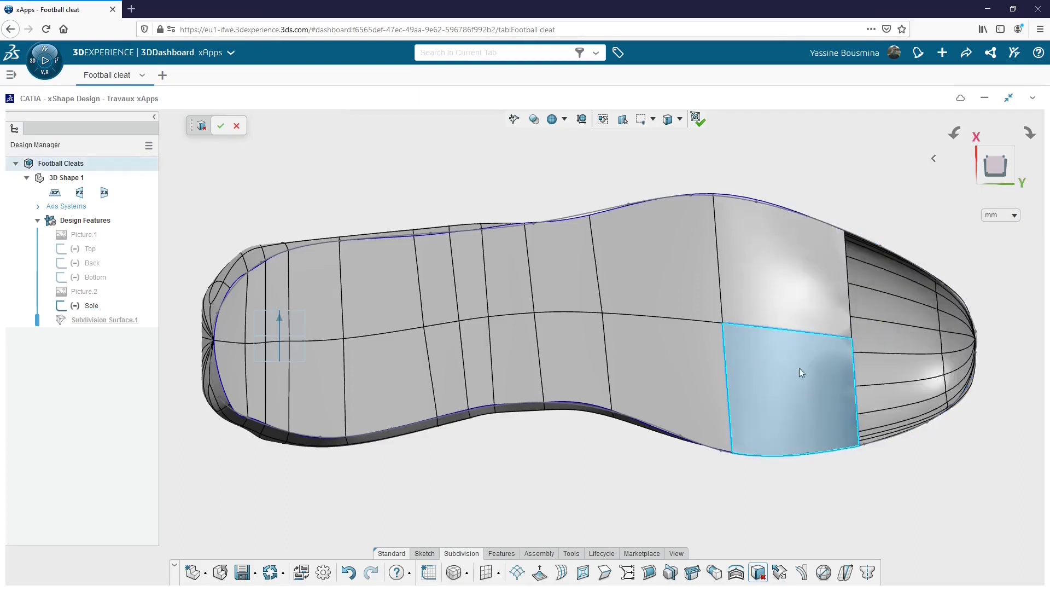
- Delete the remaining underside faces from behind the ball through the arch to the front of the heel
left_click(676, 297)
left_click(651, 366)
left_click(574, 353)
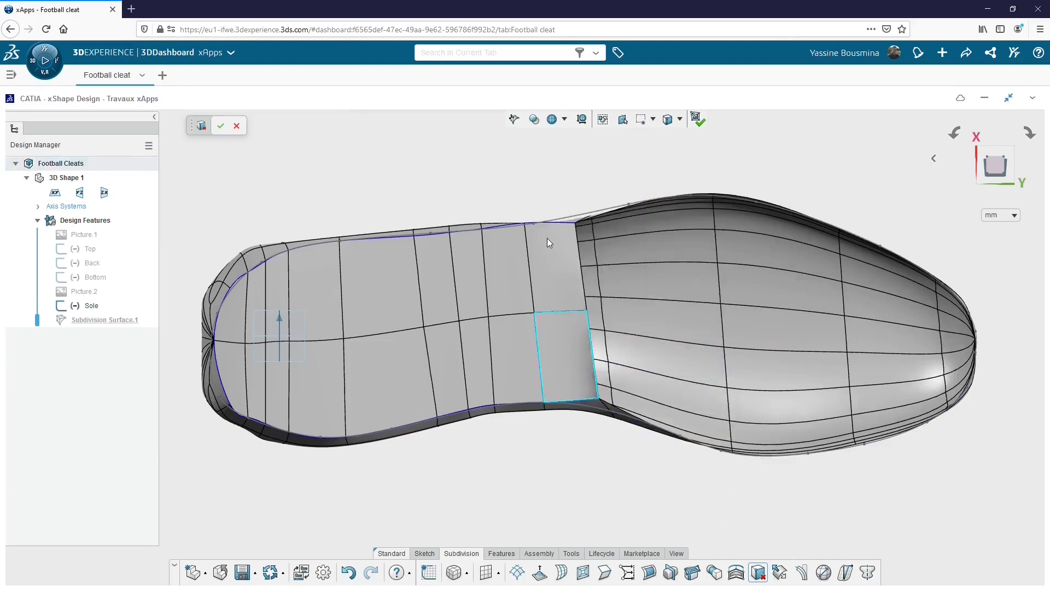
left_click(547, 239)
left_click(508, 271)
left_click(497, 334)
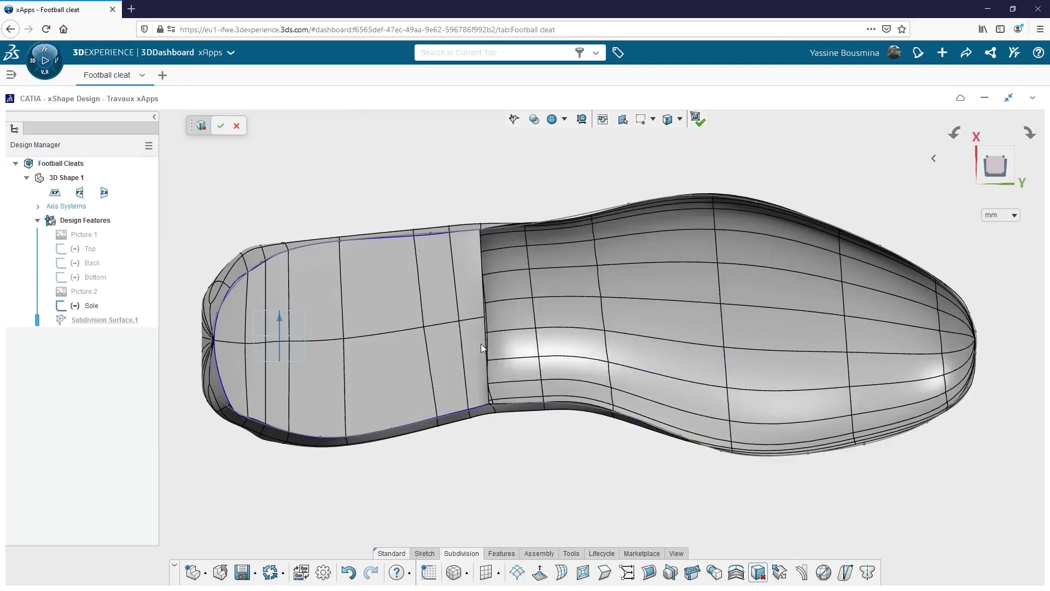
left_click(473, 294)
left_click(381, 367)
left_click(366, 290)
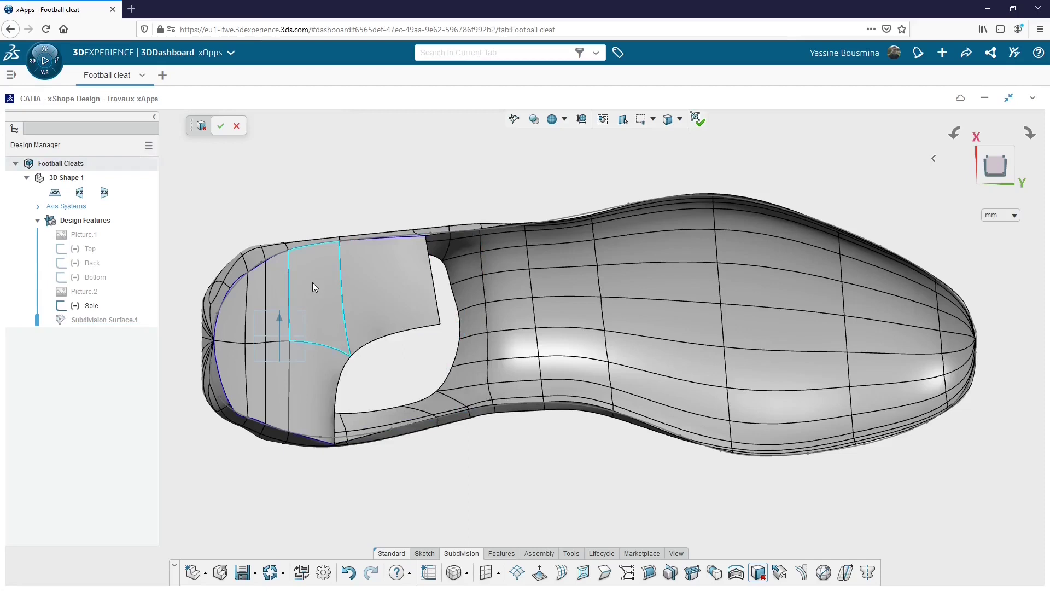
- Delete the remaining underside faces at the heel so the whole bottom is open, and apply the face deletion
left_click(313, 282)
left_click(303, 383)
left_click(270, 389)
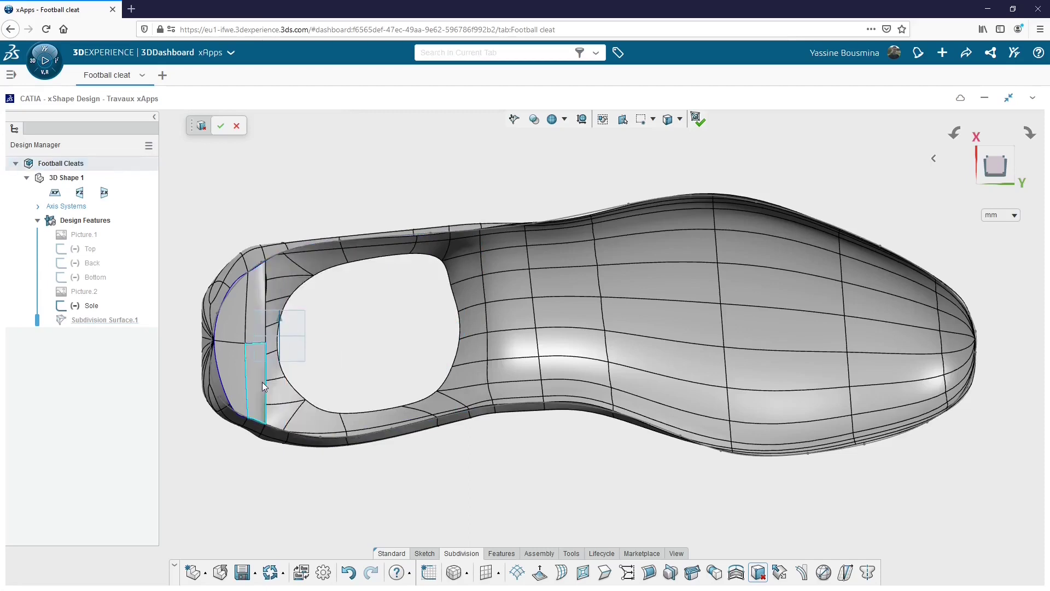
left_click(231, 379)
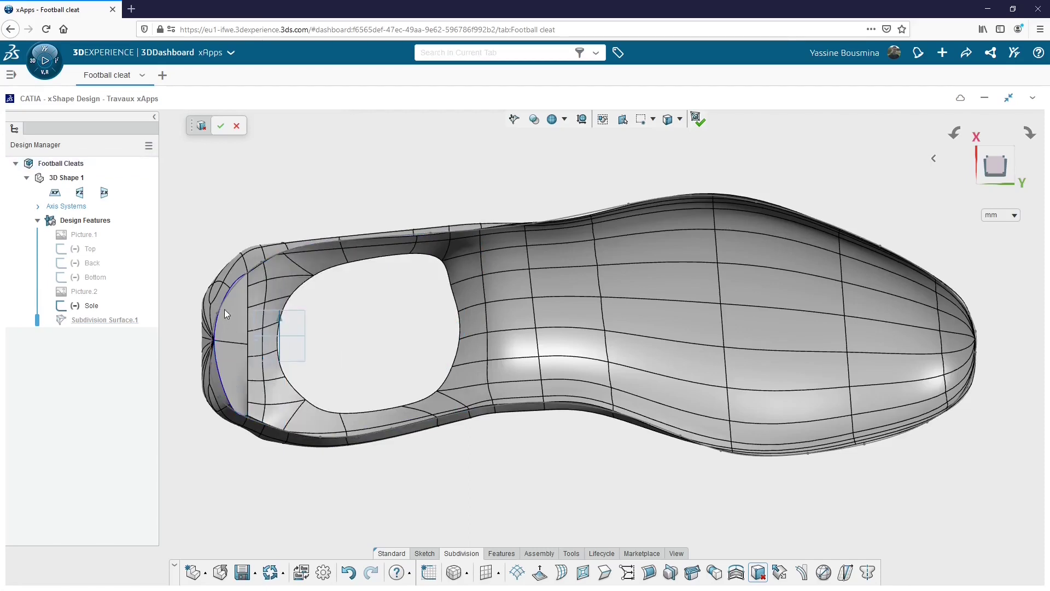
left_click(225, 309)
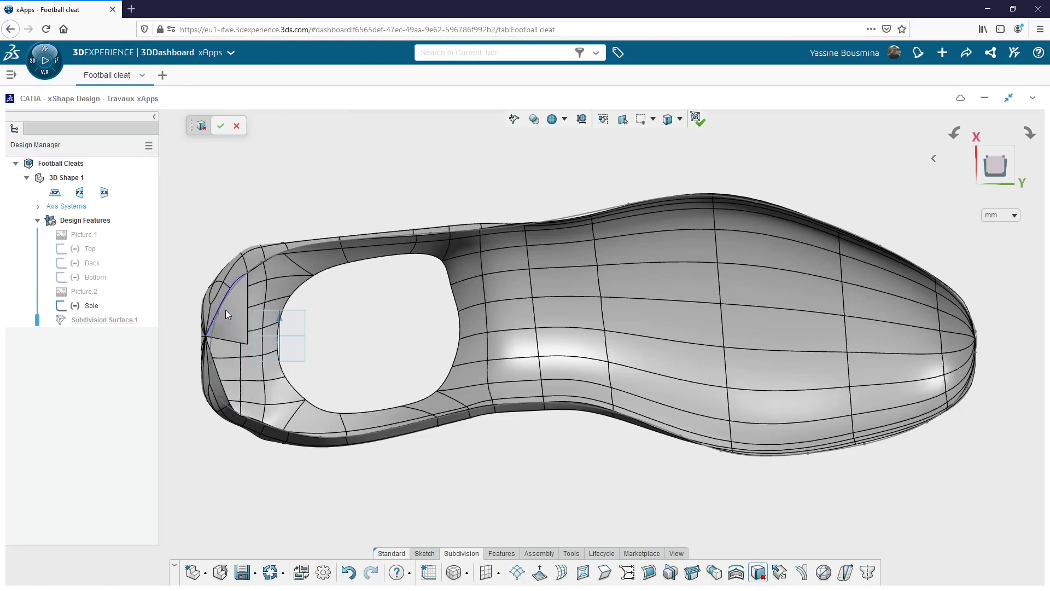
left_click(220, 128)
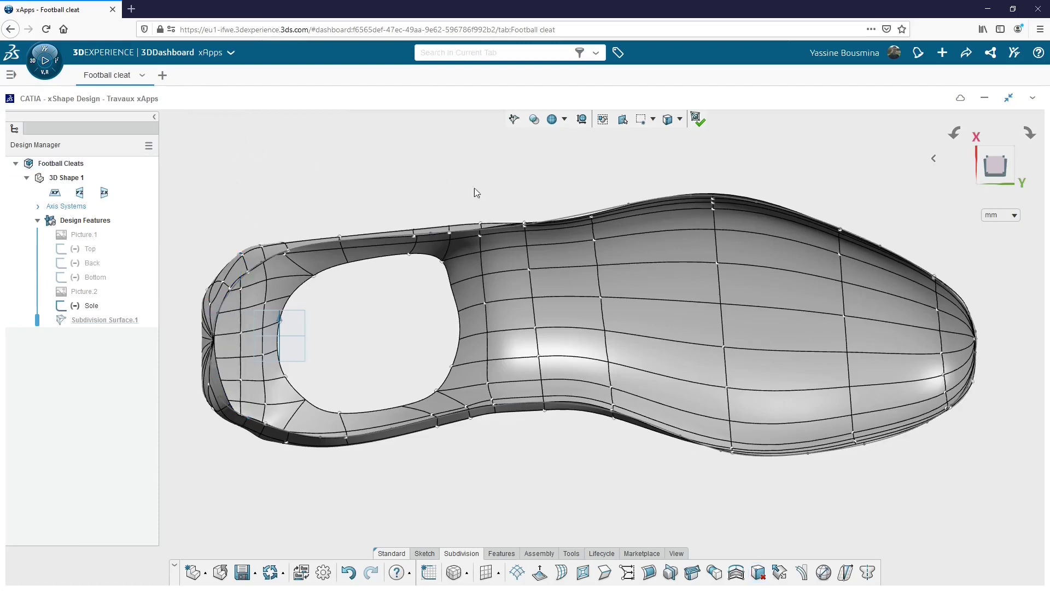
- Check the open underside, finish editing the subdivision surface, and hide the Sole sketch
middle_click_drag(487, 188, 359, 469)
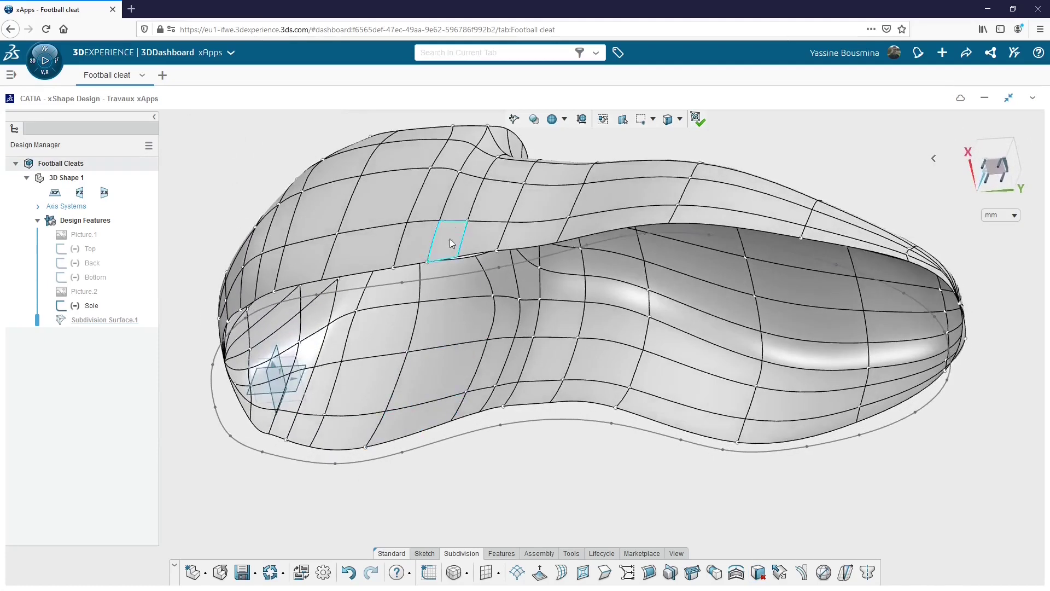
middle_click_drag(450, 238, 417, 487)
left_click(677, 553)
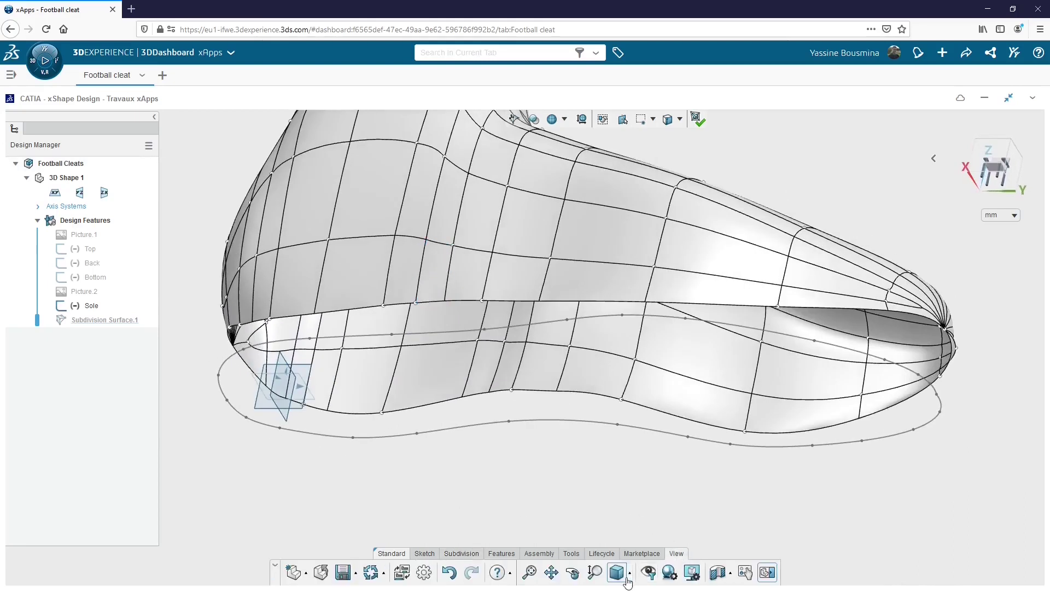
left_click(527, 575)
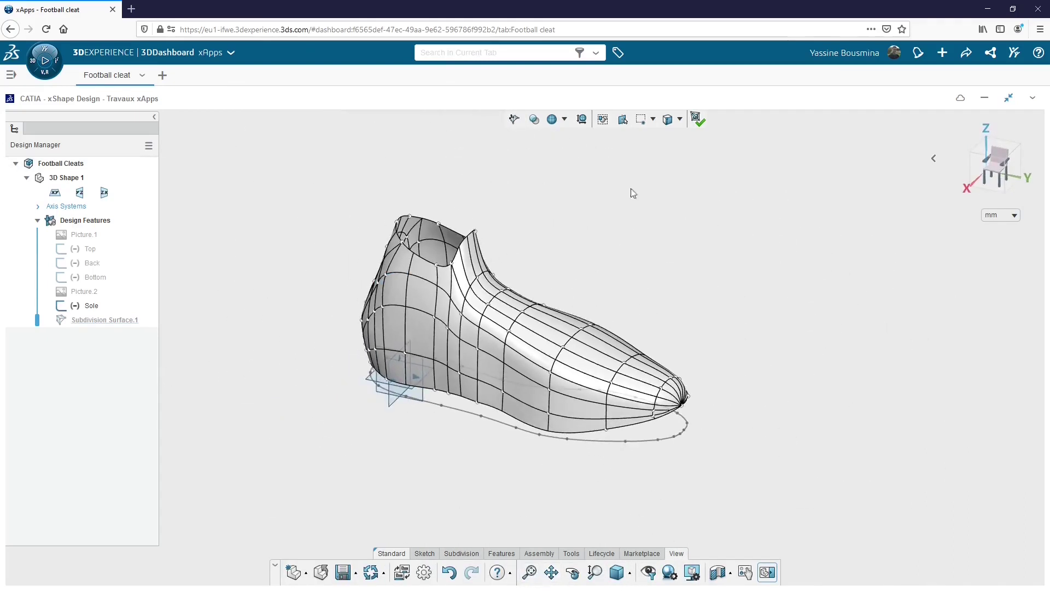
double_click(235, 277)
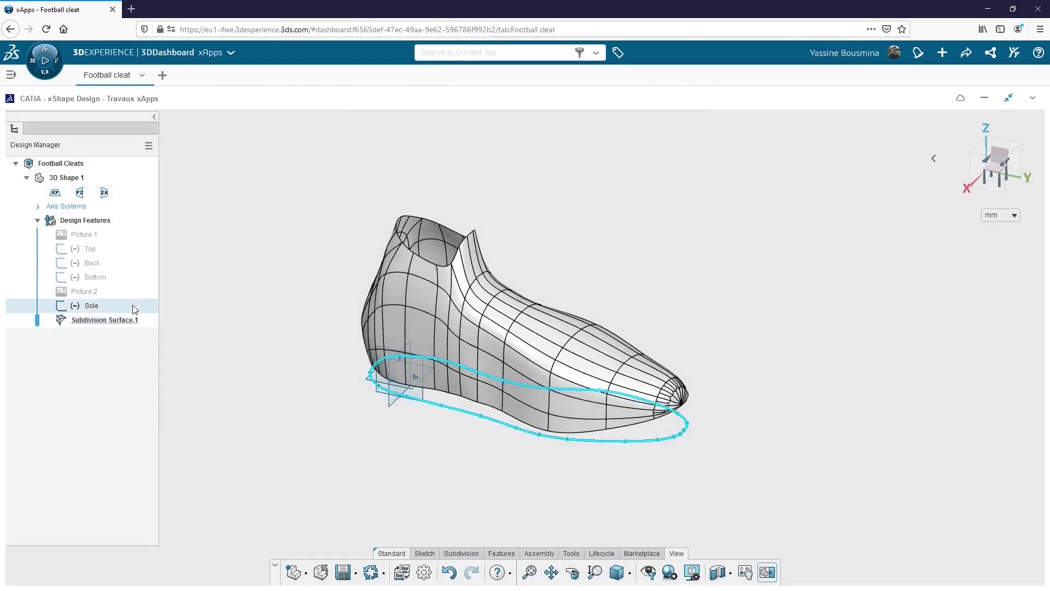
left_click(91, 306)
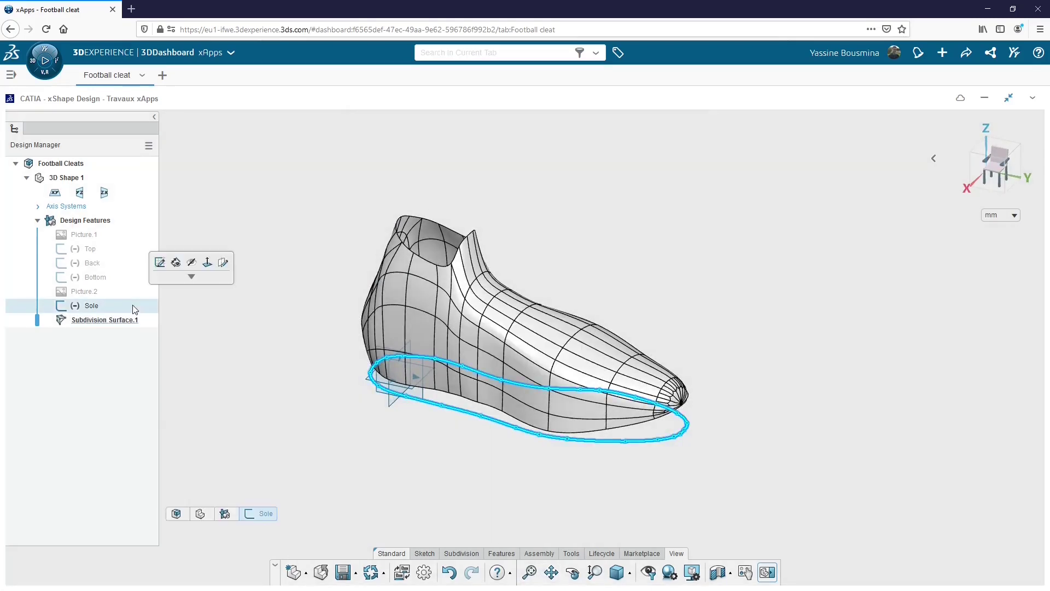
left_click(191, 262)
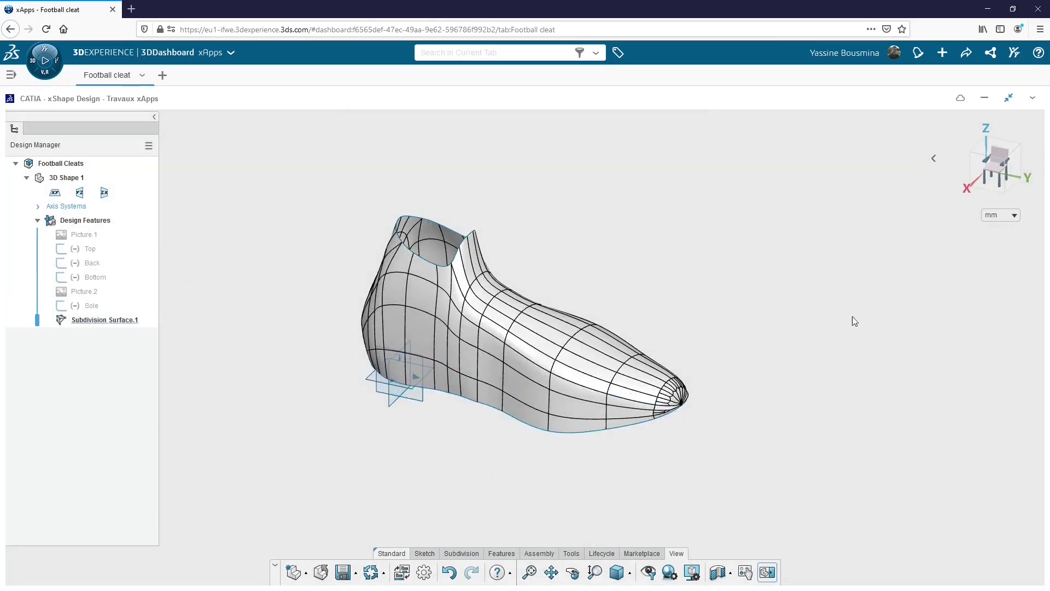